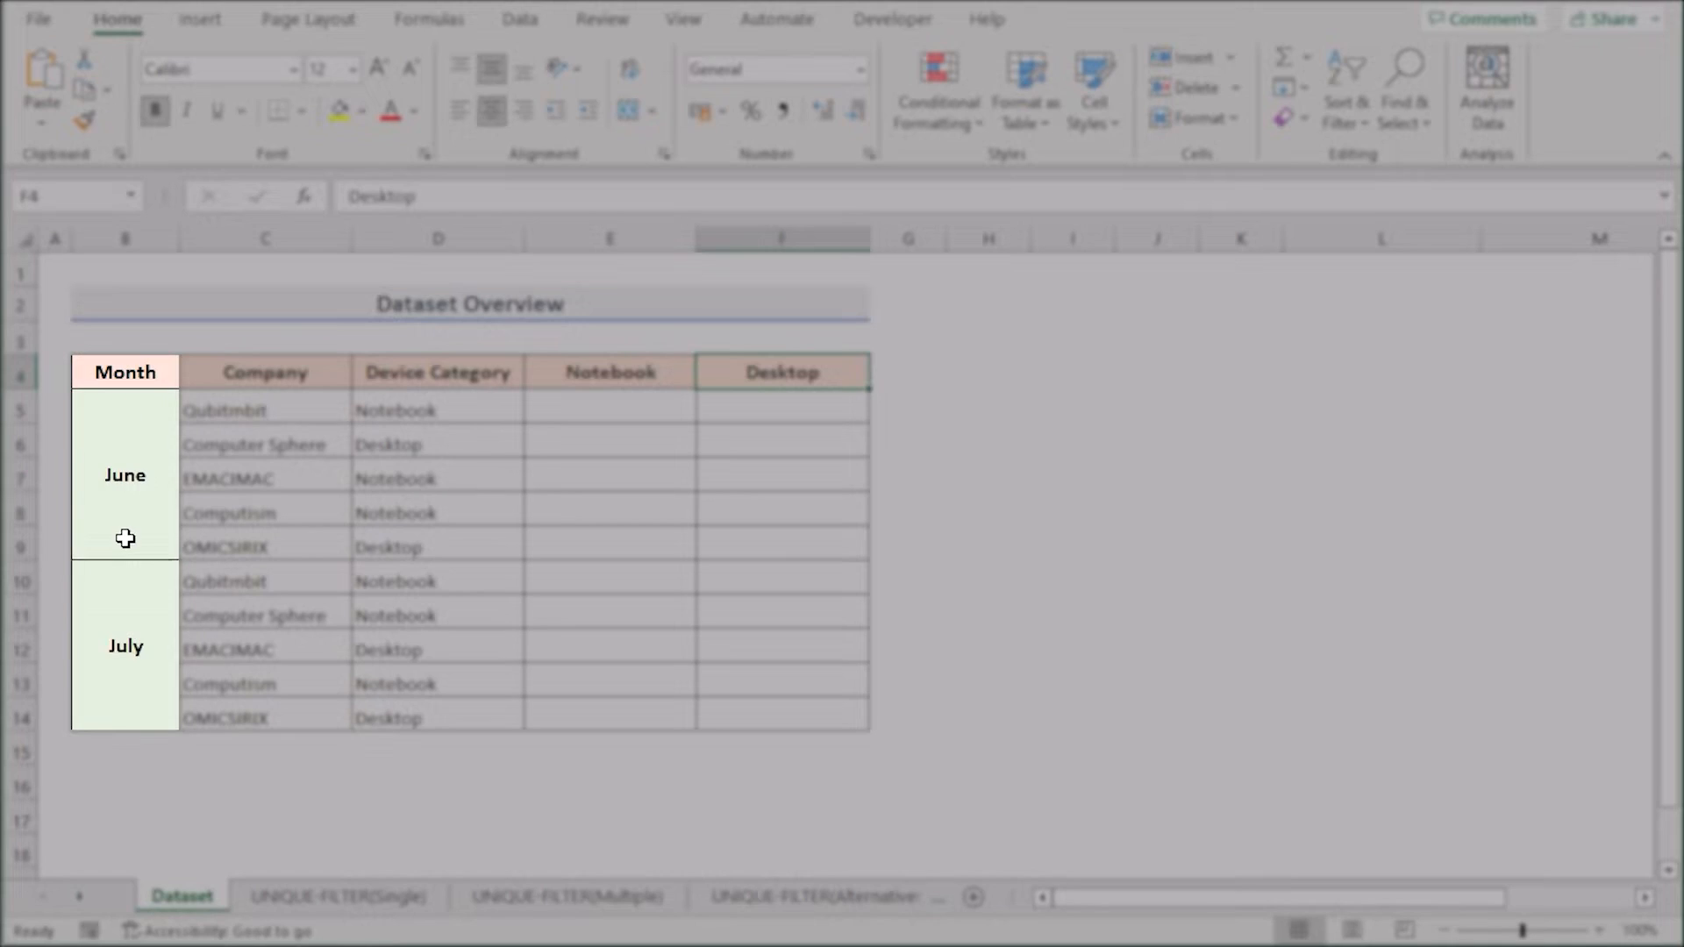
click(114, 647)
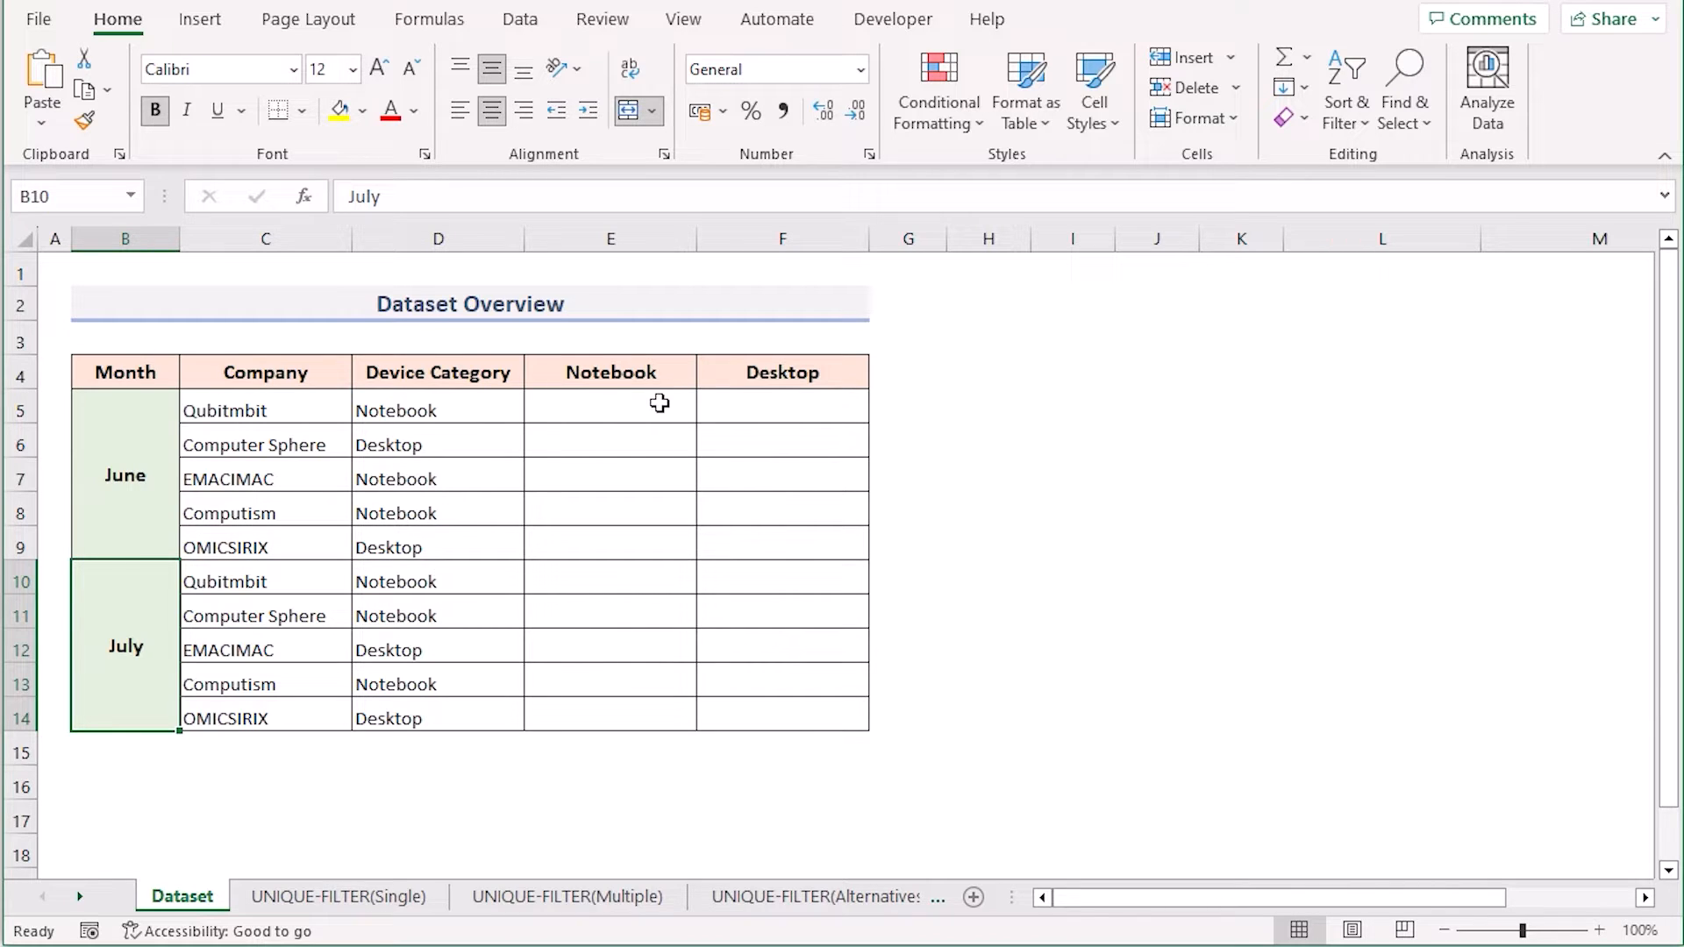
click(677, 380)
click(841, 370)
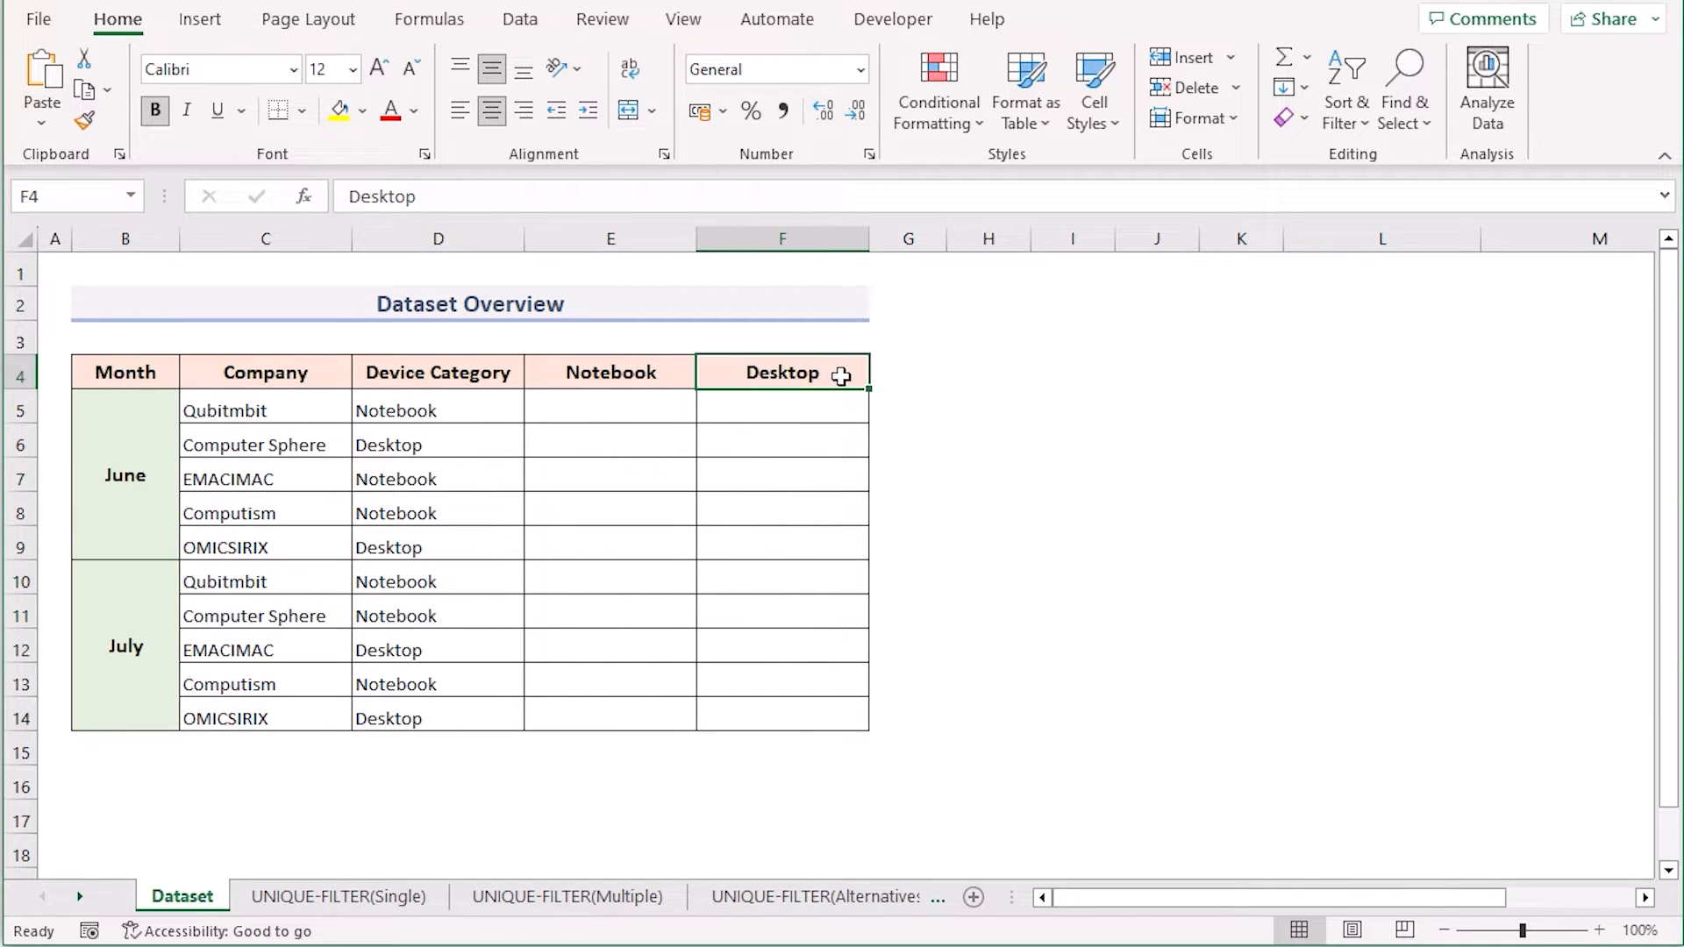
click(662, 240)
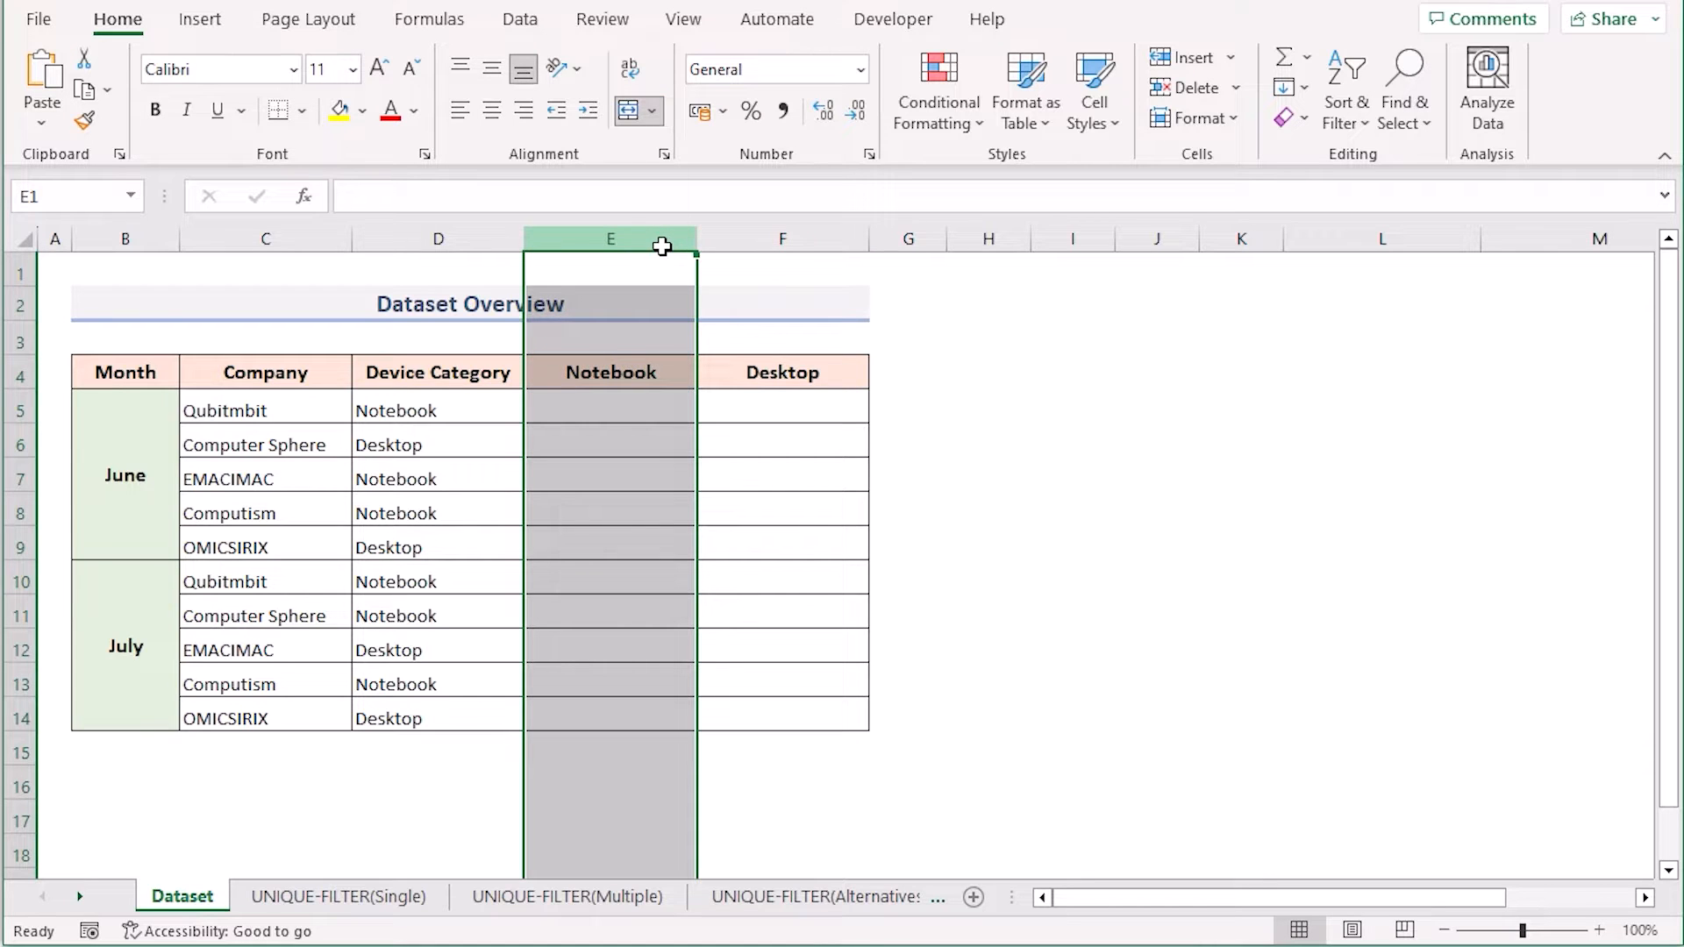
click(767, 238)
click(926, 569)
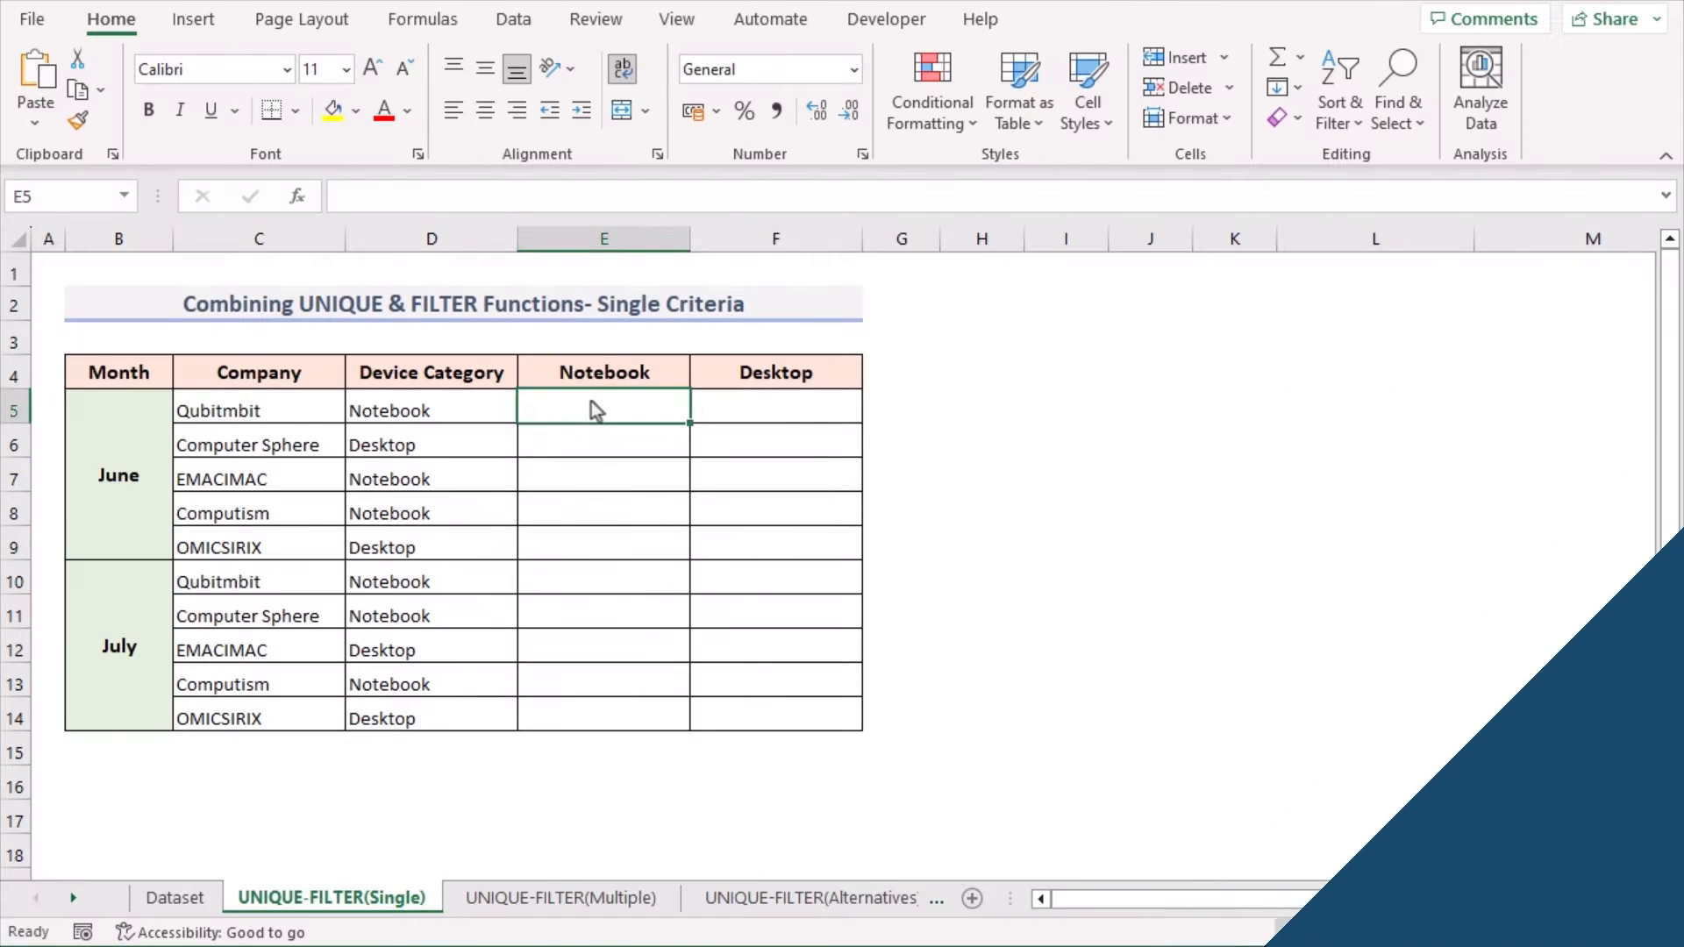
Begin a UNIQUE formula with a nested FILTER in cell E5 under Notebook, using company range C5:C14 as the array
double_click(591, 401)
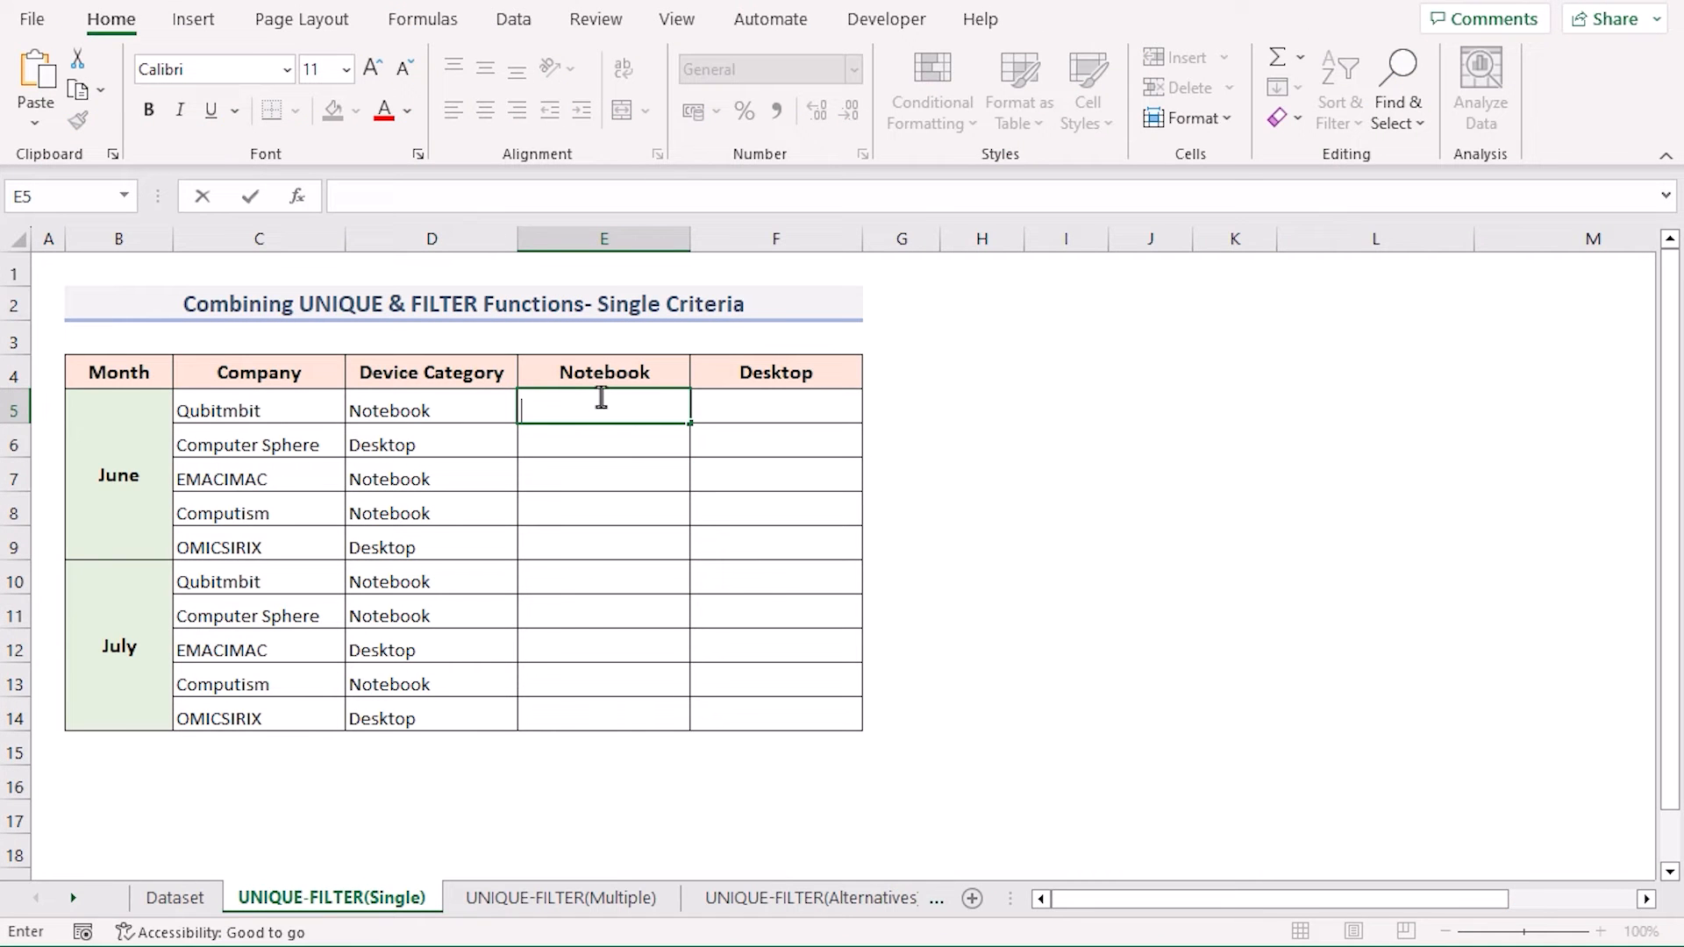
text(=)
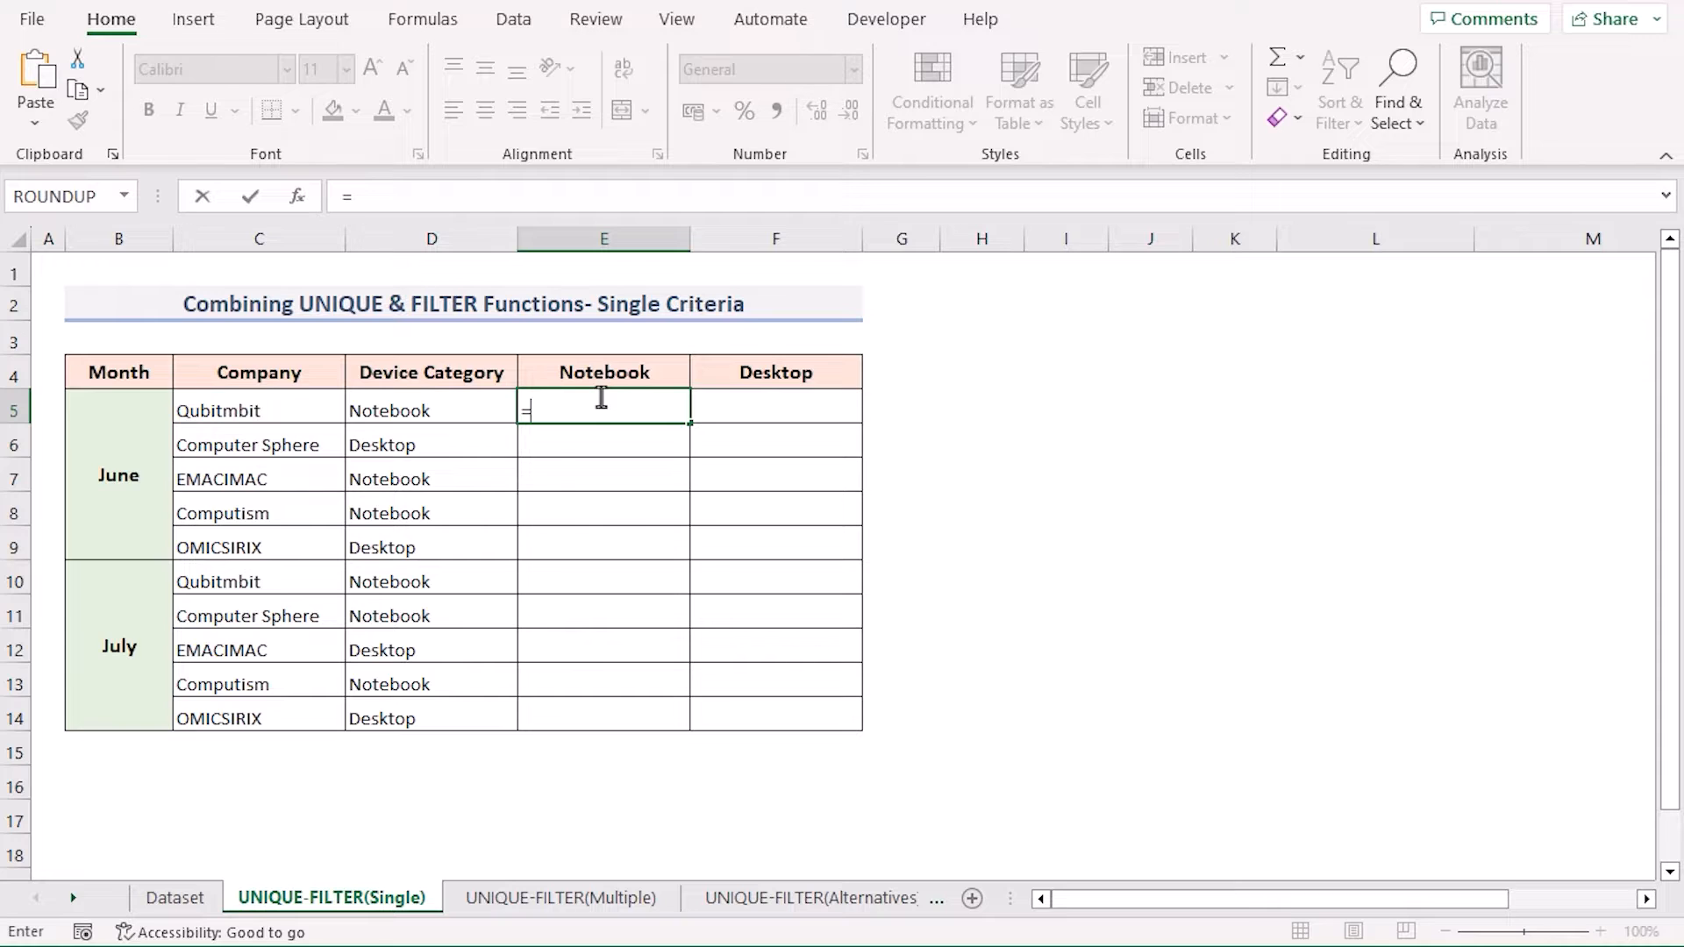
text(UNIQ)
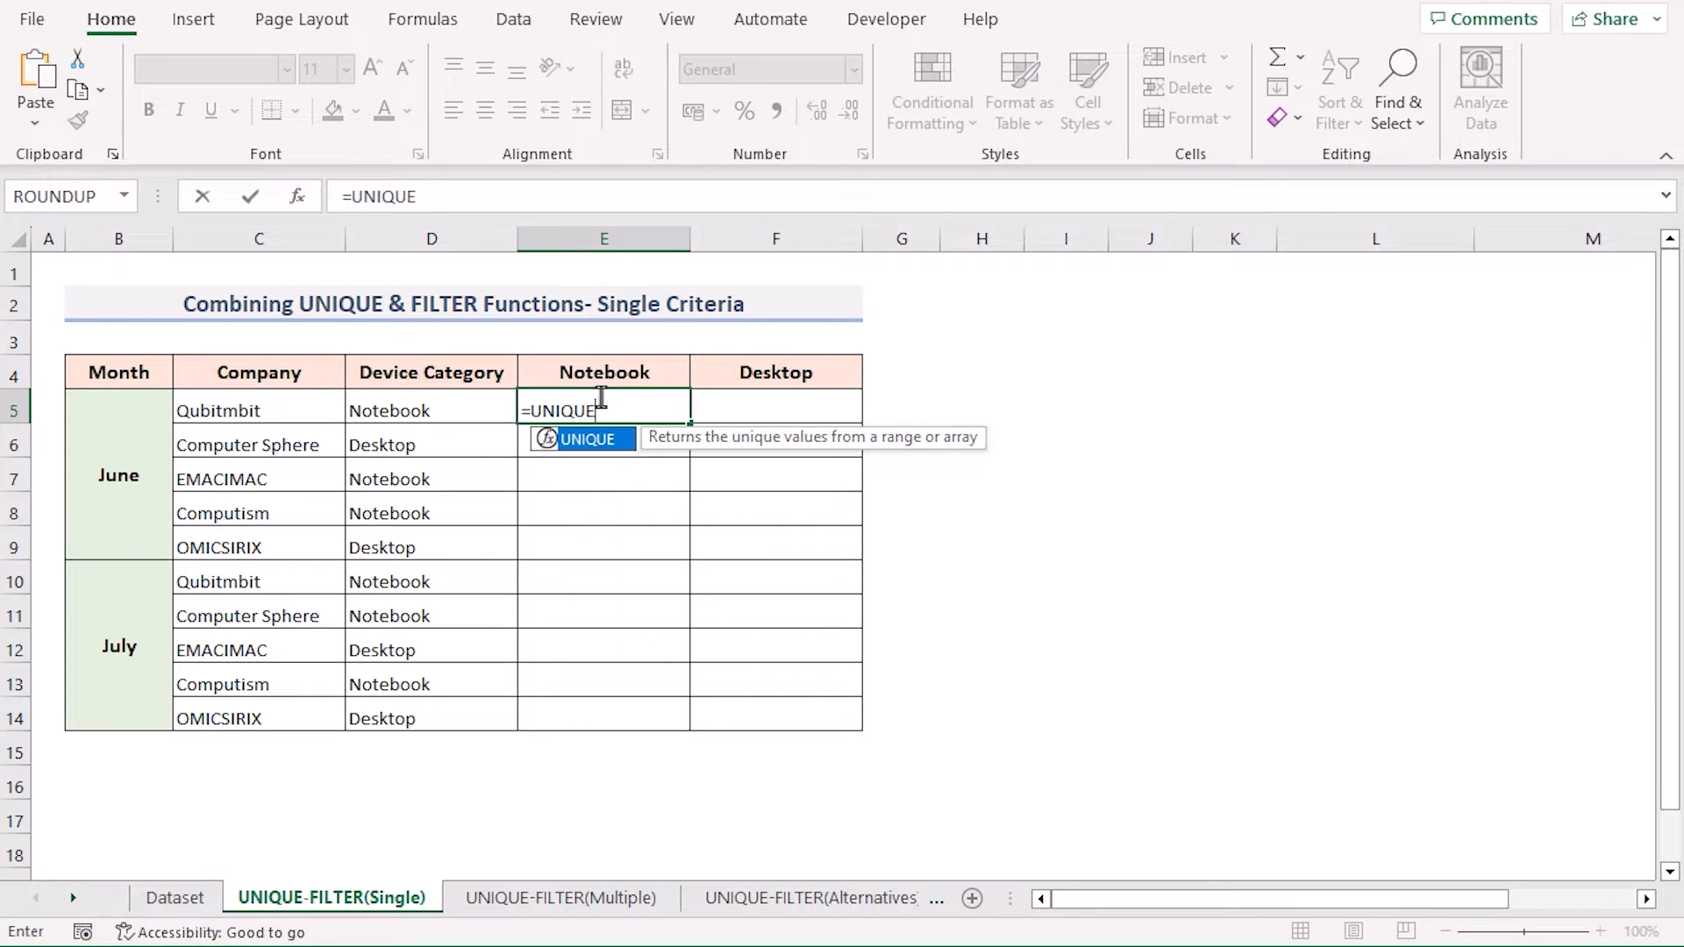
text(UE()
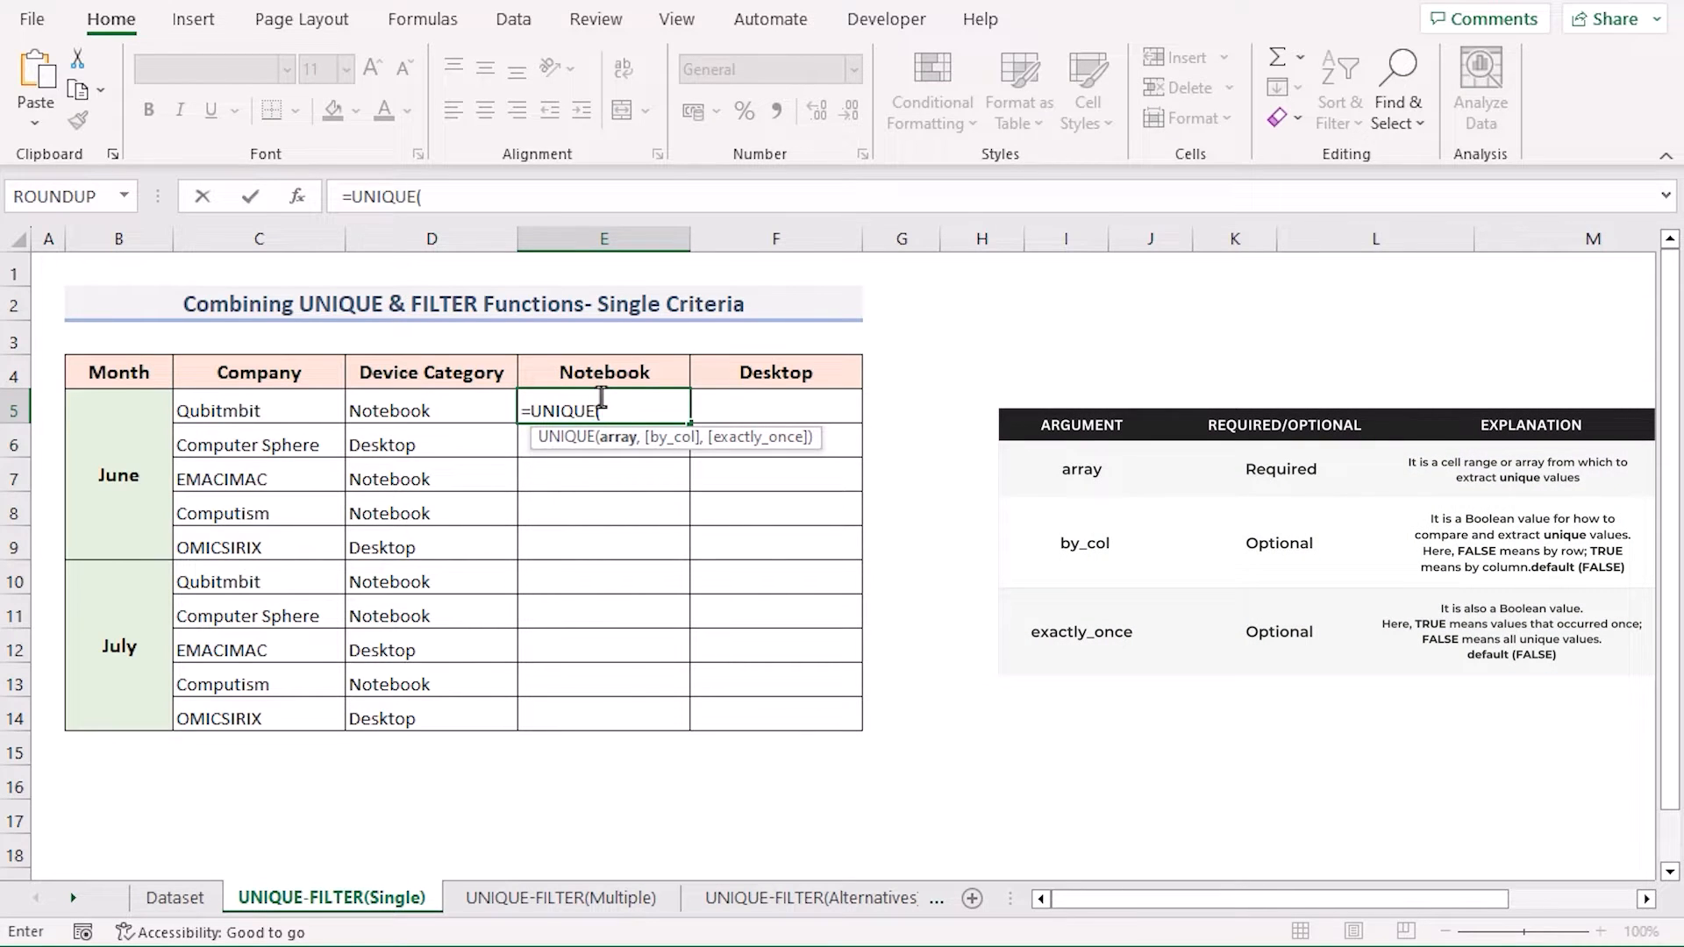
text(FILTER)
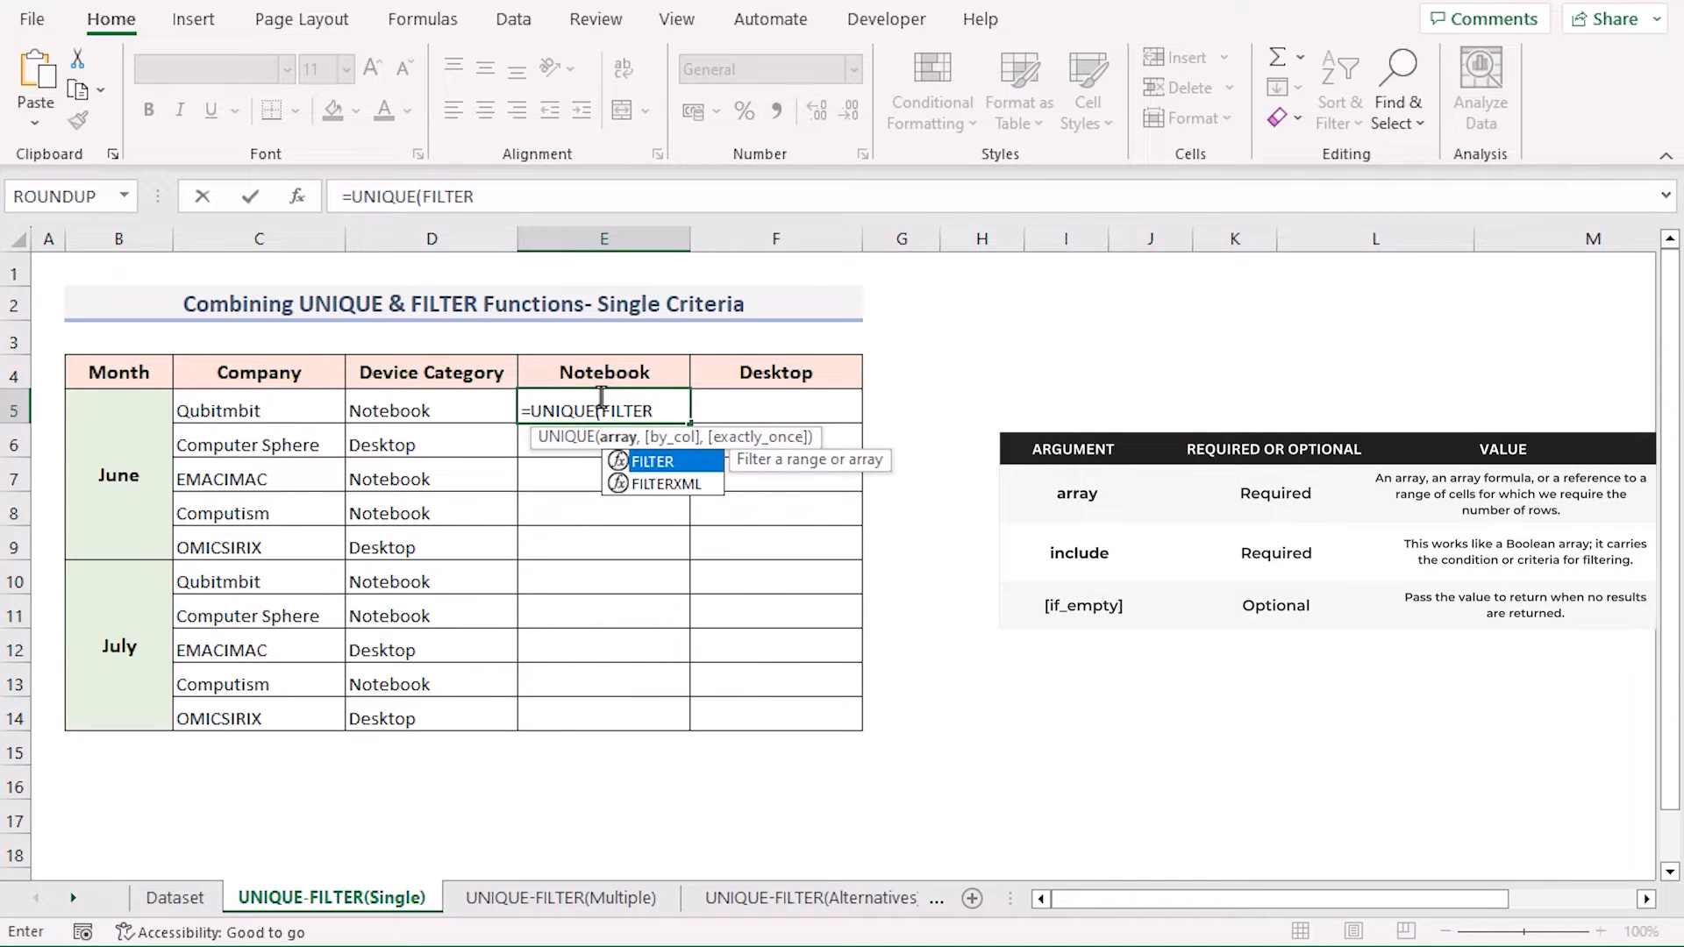
text(()
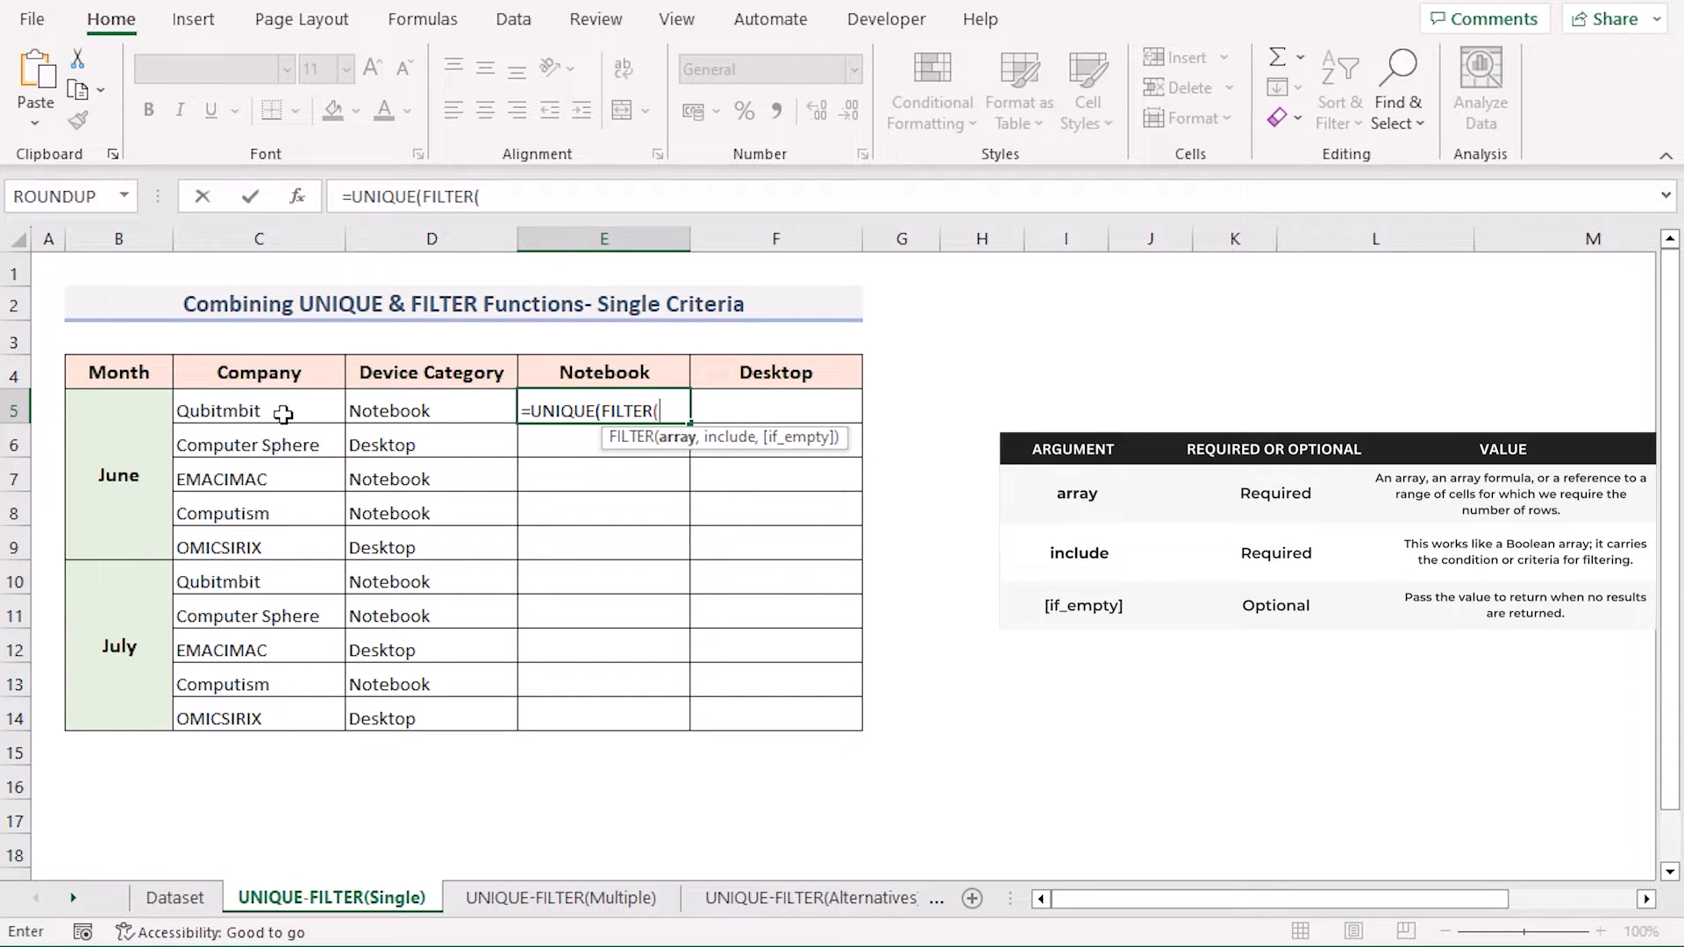
drag(282, 414, 284, 712)
text(,)
Complete the E5 formula with the filter condition D5:D14=E4 and enter it
click(450, 415)
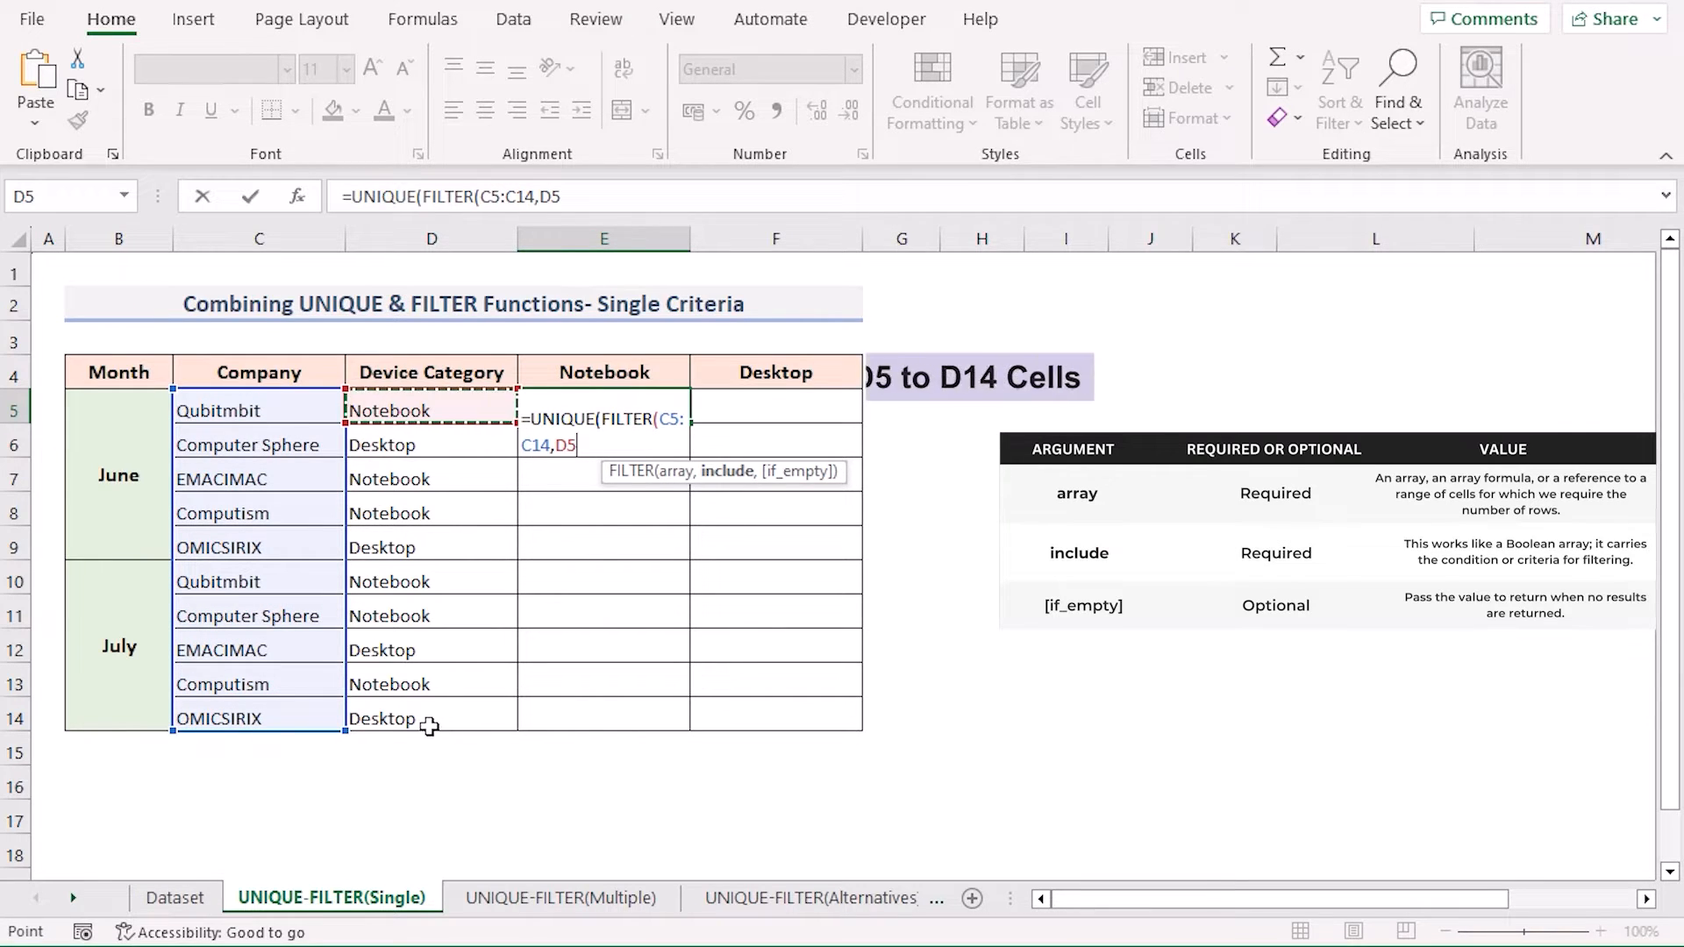
drag(429, 732, 429, 724)
text(=)
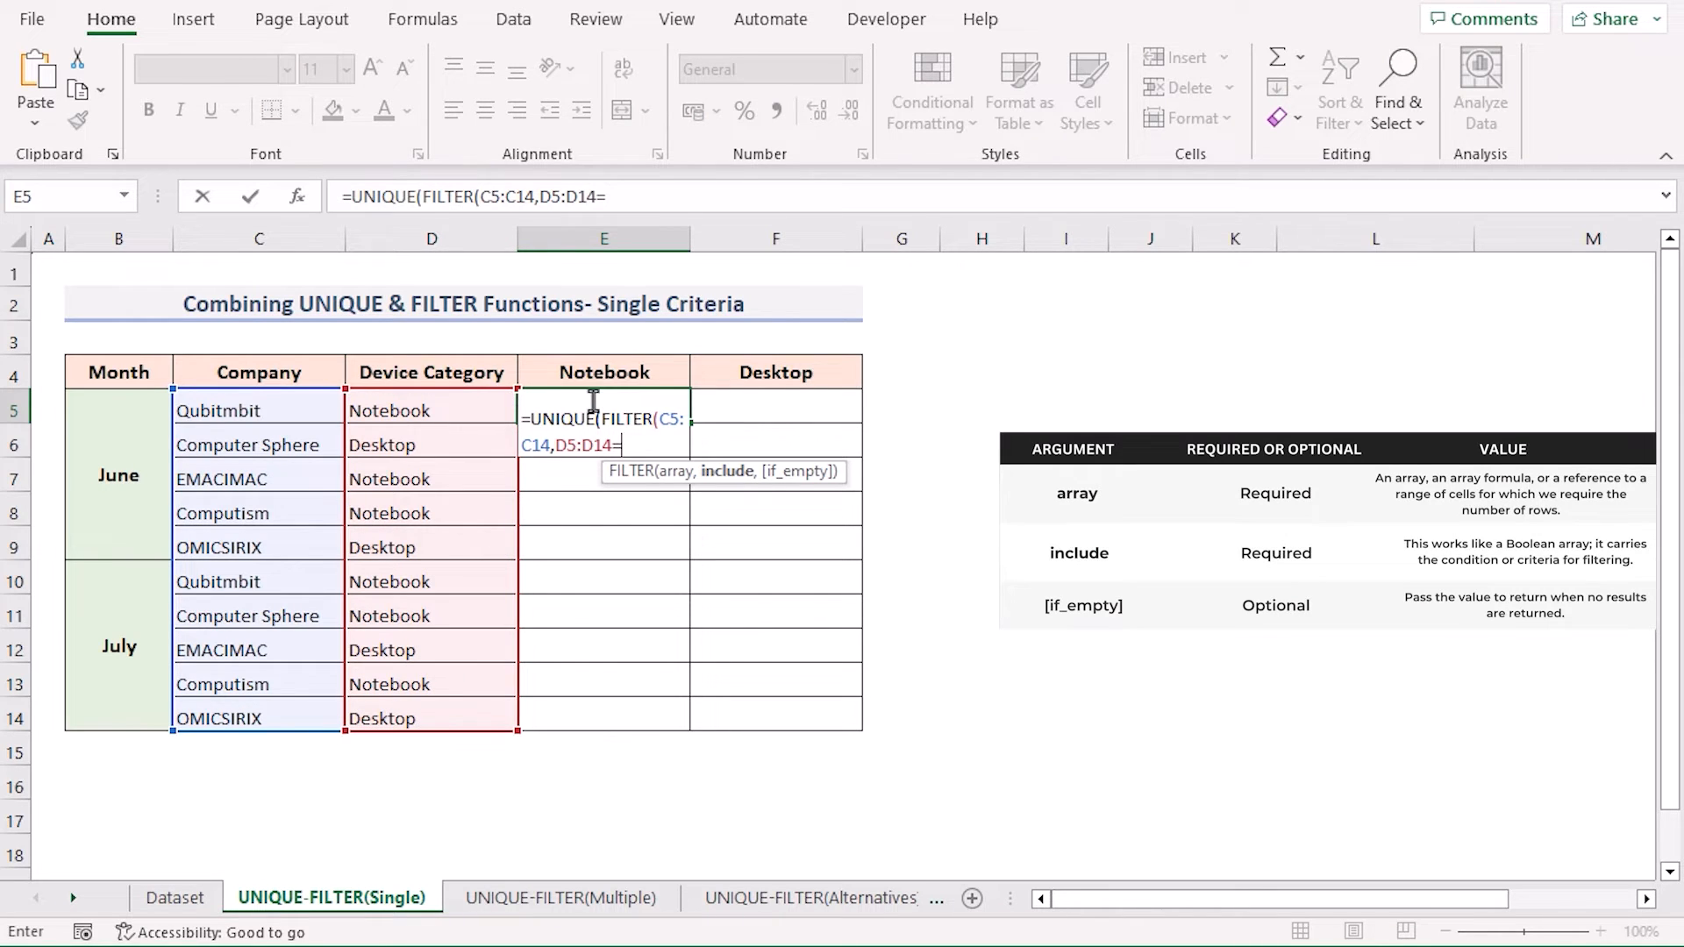
click(545, 371)
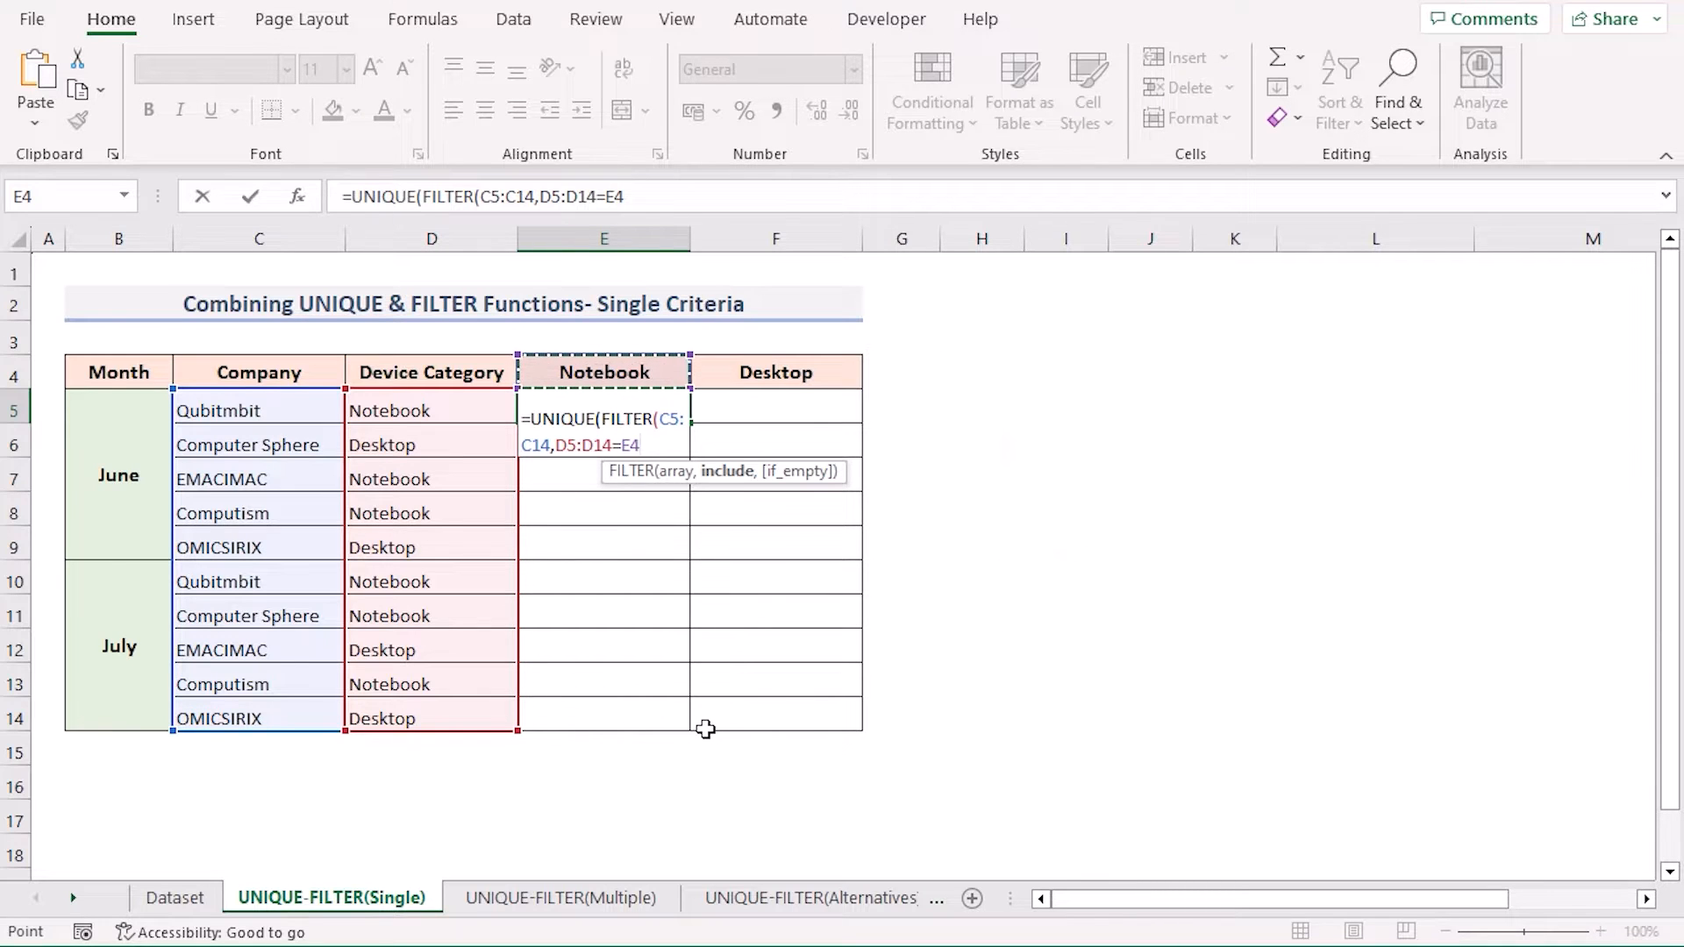
key(Return)
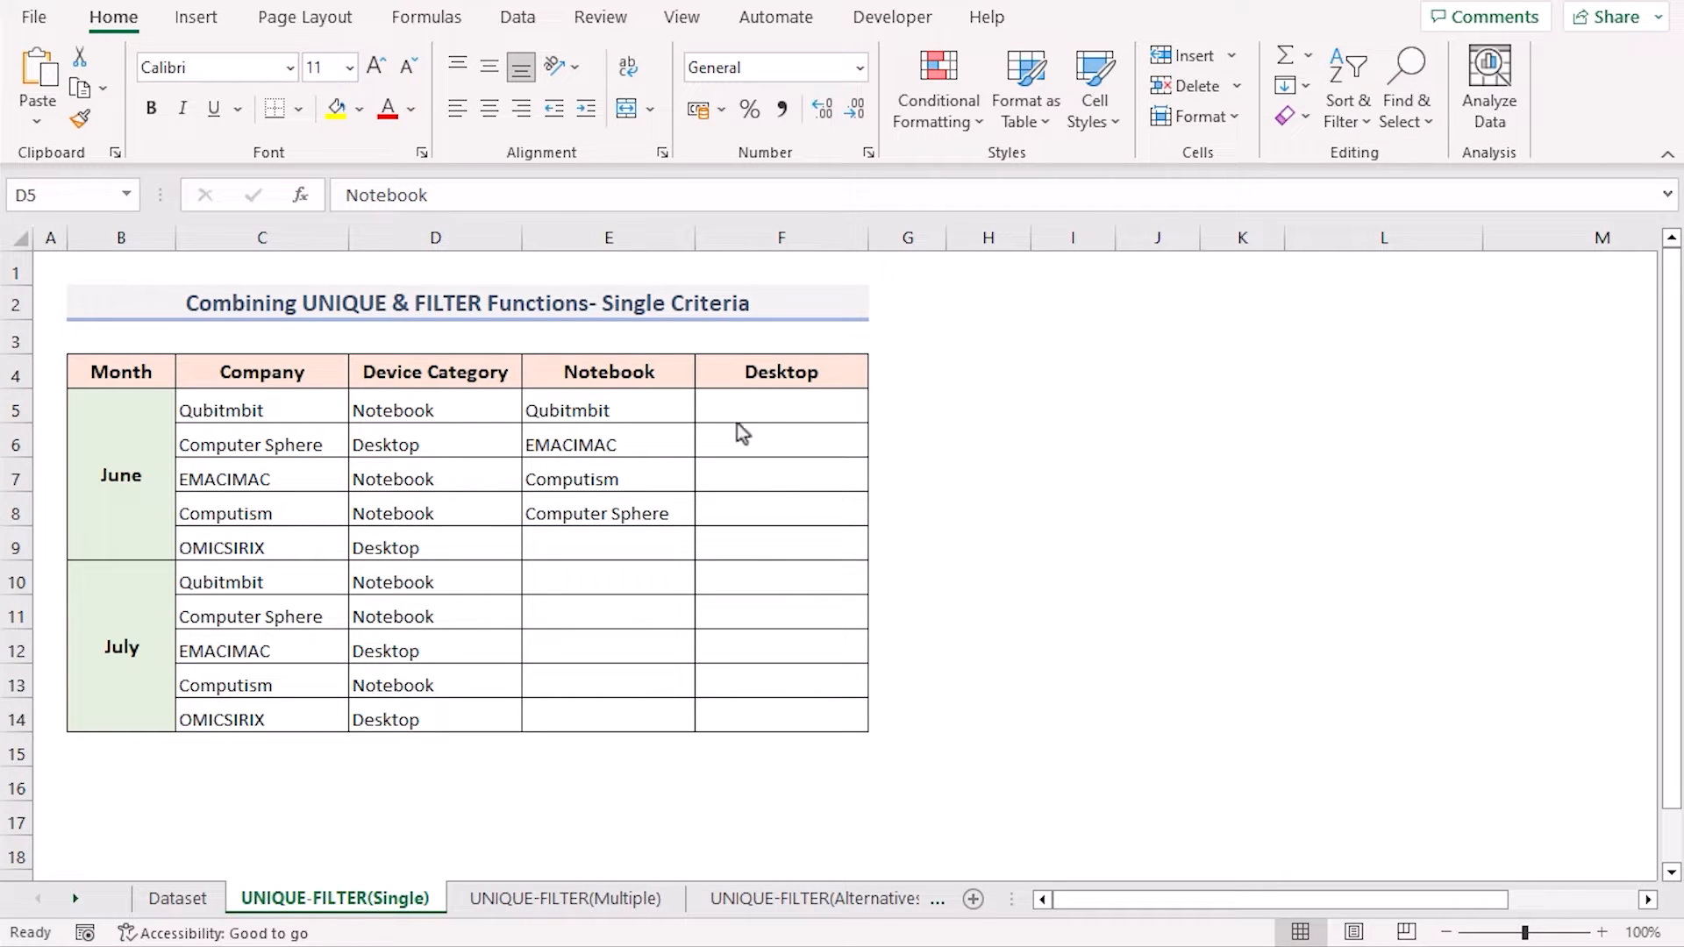
click(438, 408)
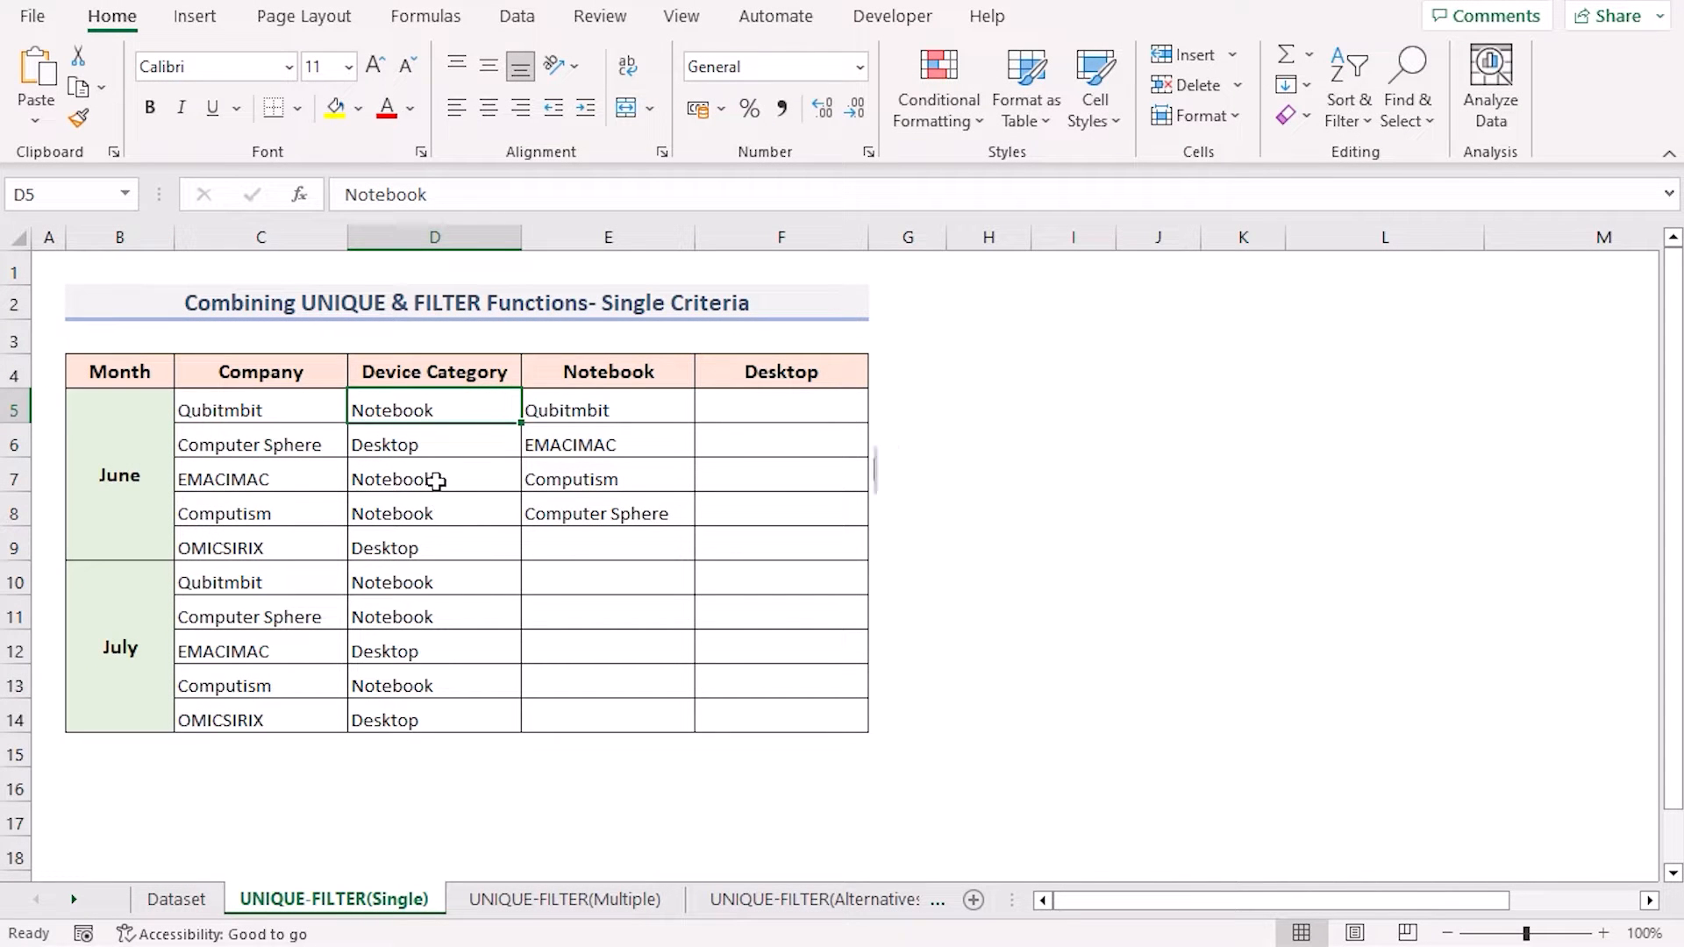
click(478, 485)
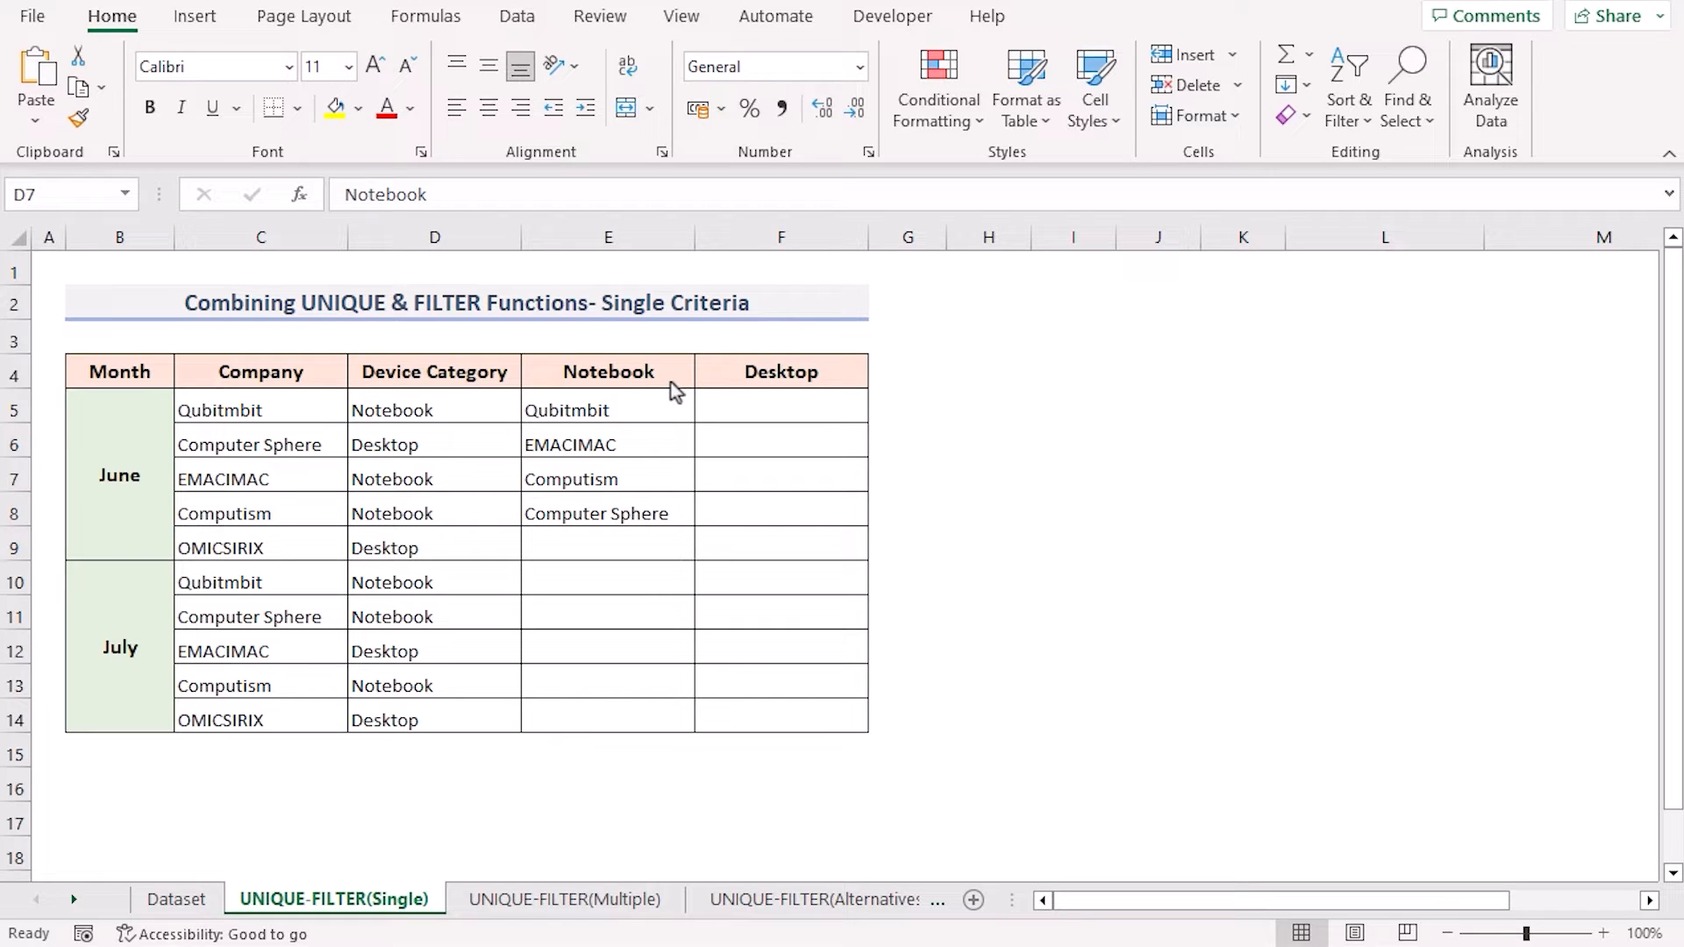
Copy the whole UNIQUE-FILTER formula text from cell E5, leaving the cell itself as it is
click(668, 412)
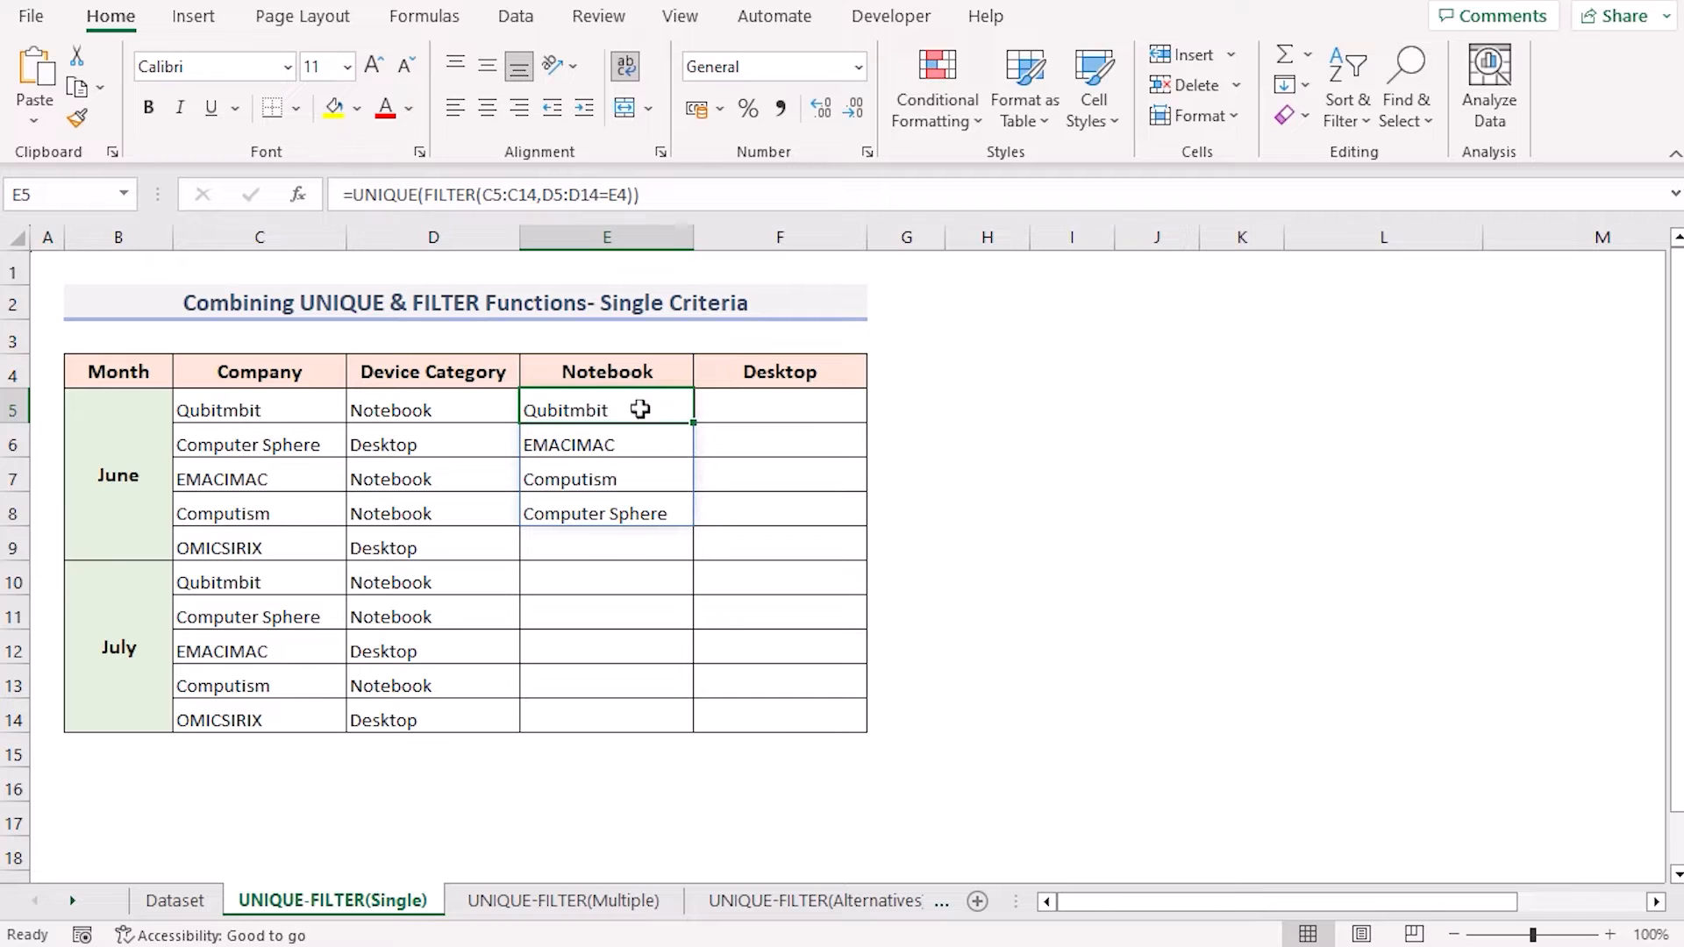
double_click(658, 417)
click(667, 448)
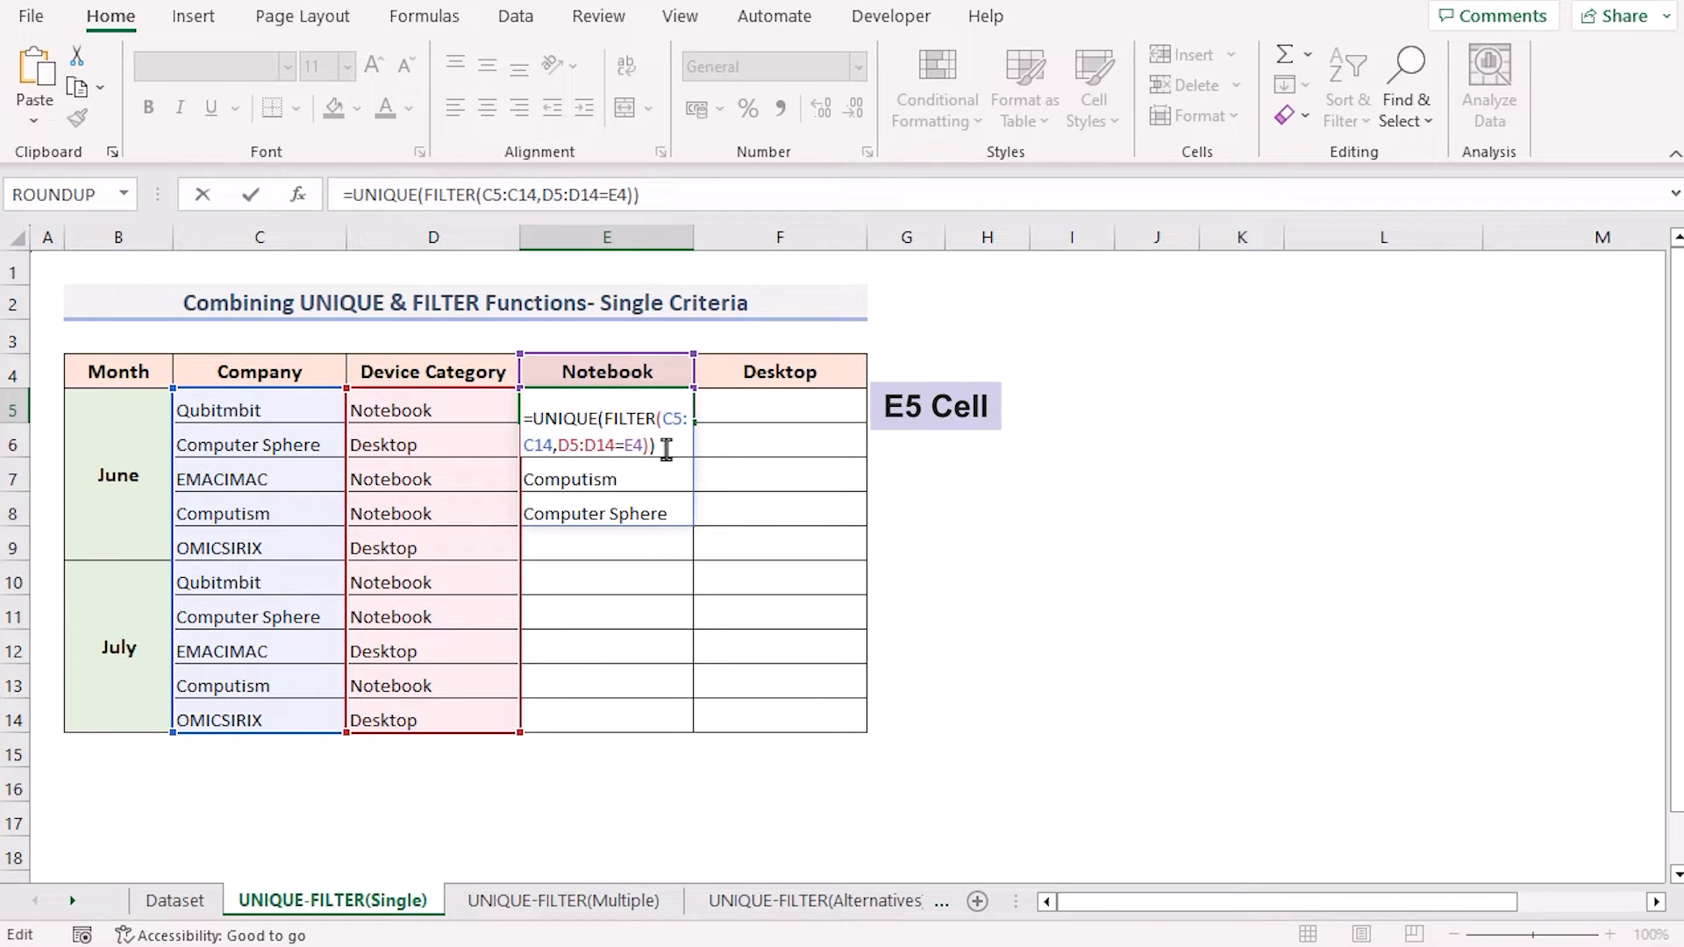
drag(656, 445, 507, 414)
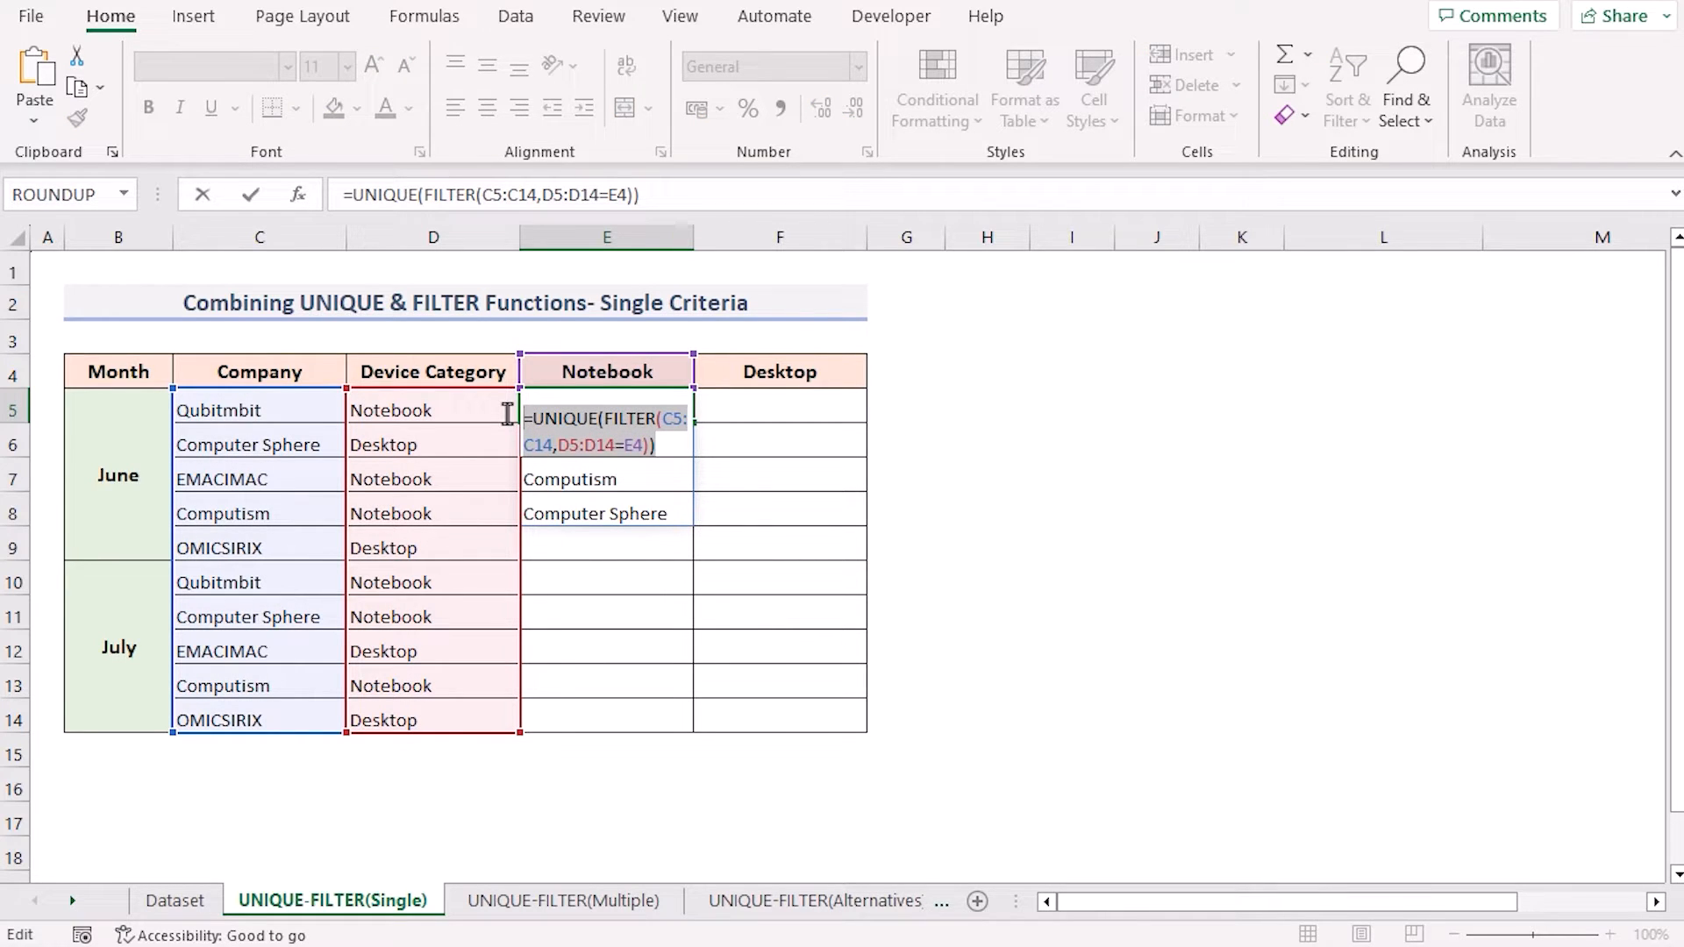
key(ctrl+c)
key(Escape)
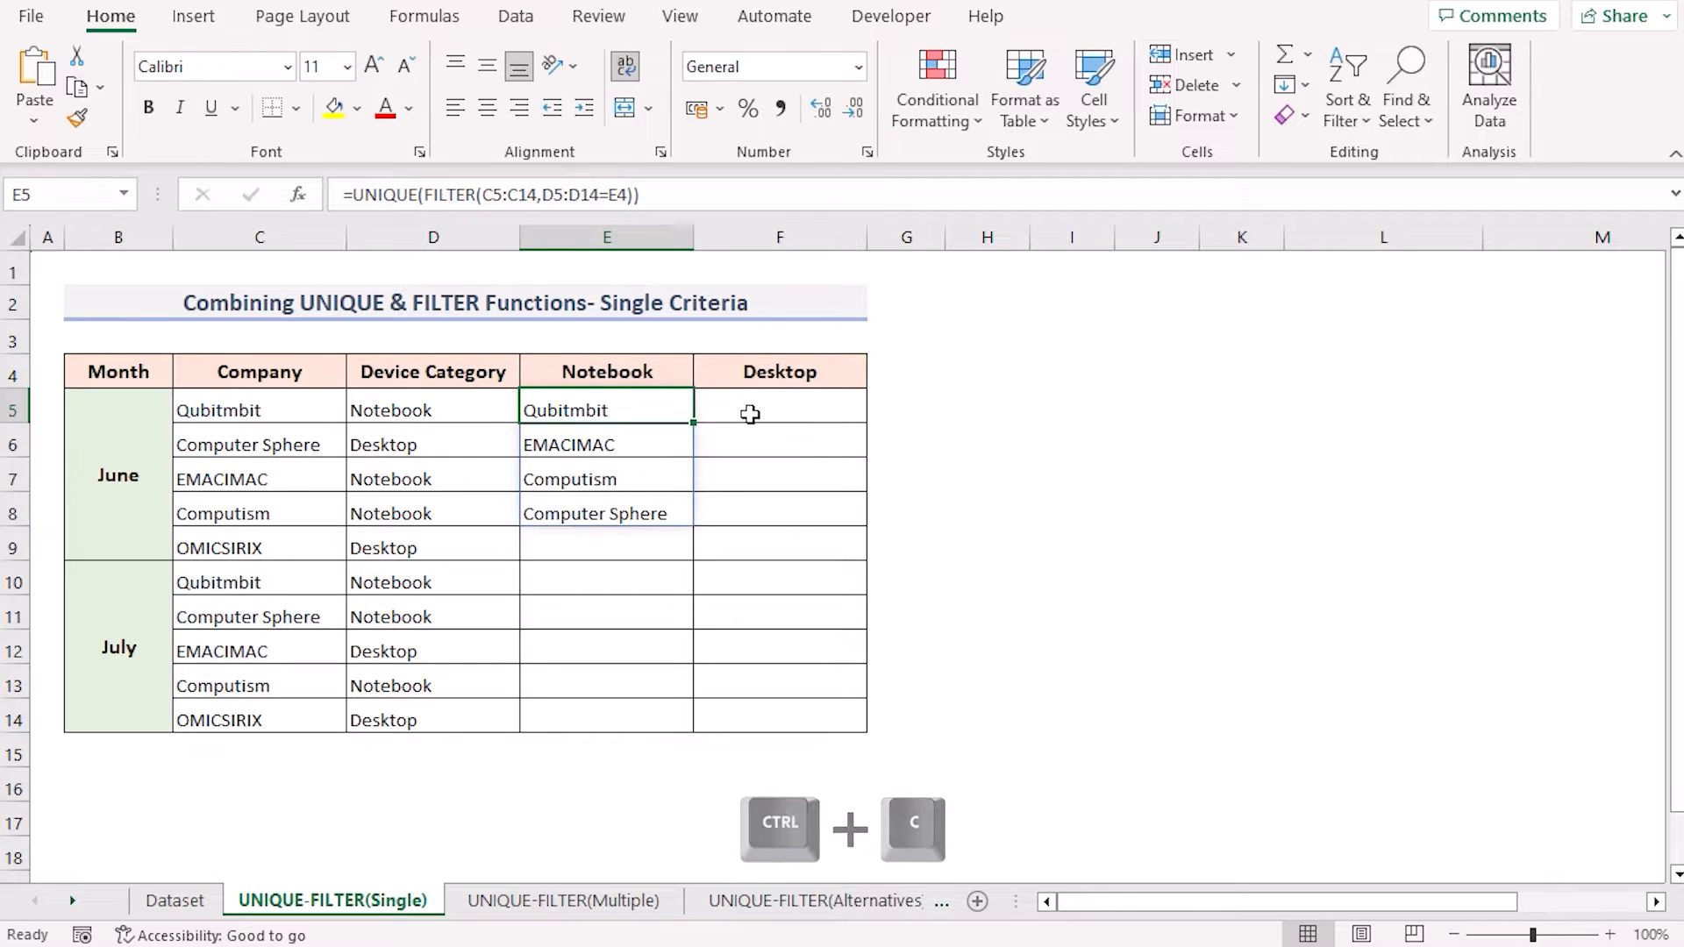
Paste the copied formula text into F5 under Desktop, change its criterion reference to F4, and enter it
click(750, 414)
double_click(750, 413)
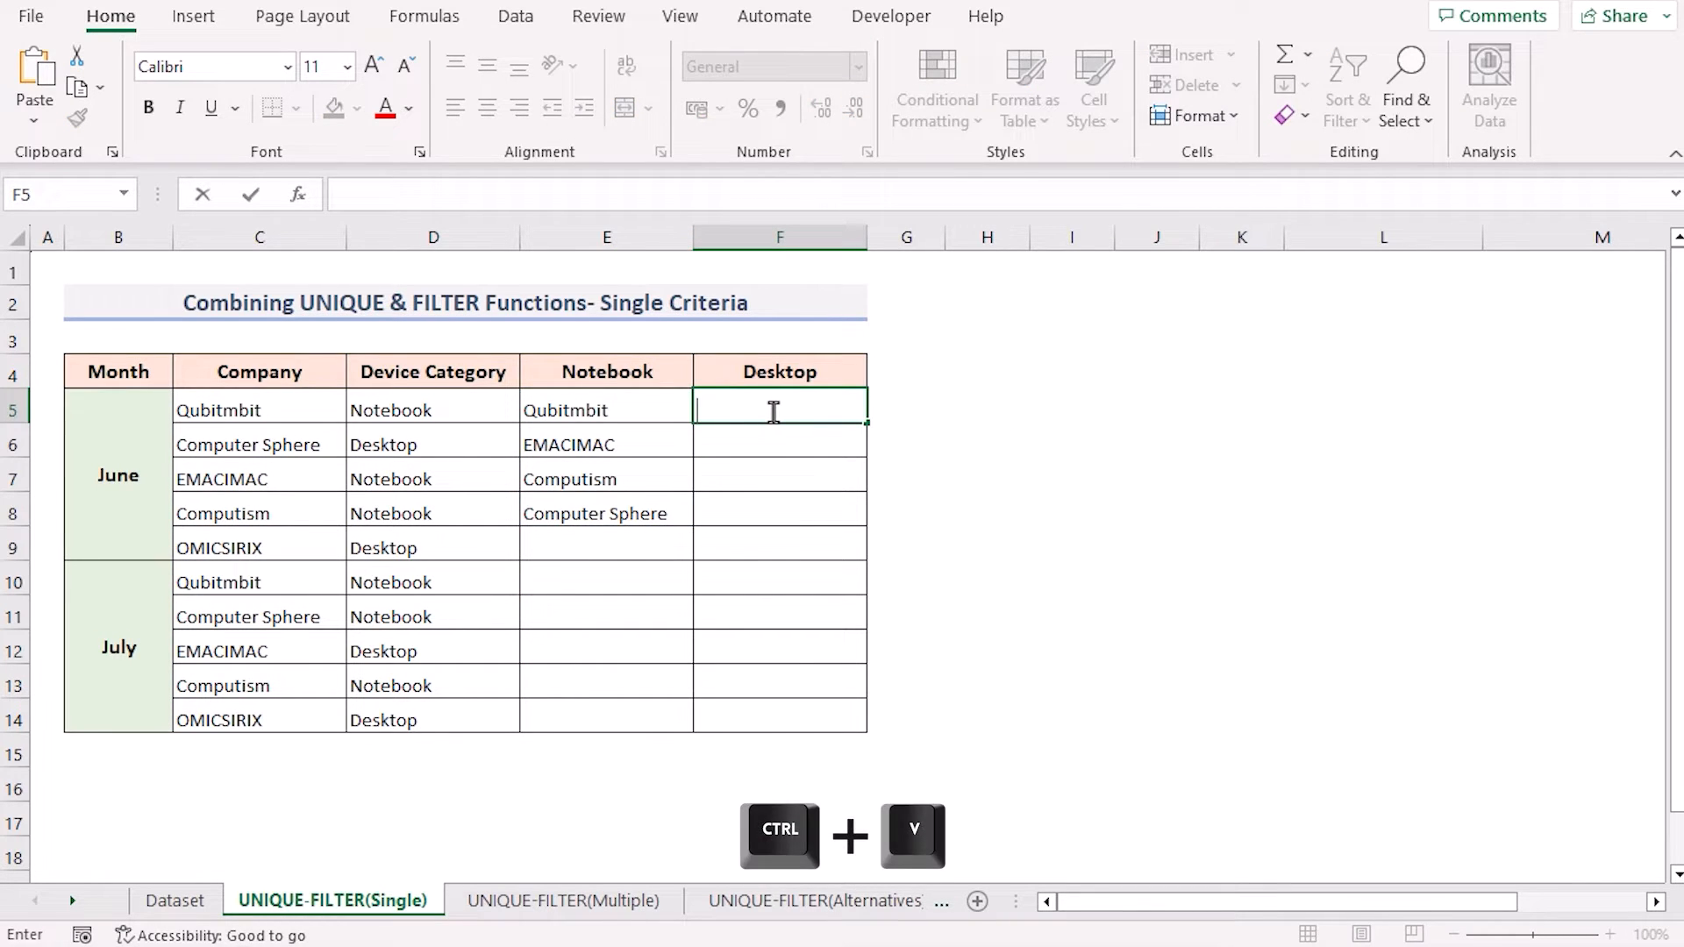
key(ctrl+v)
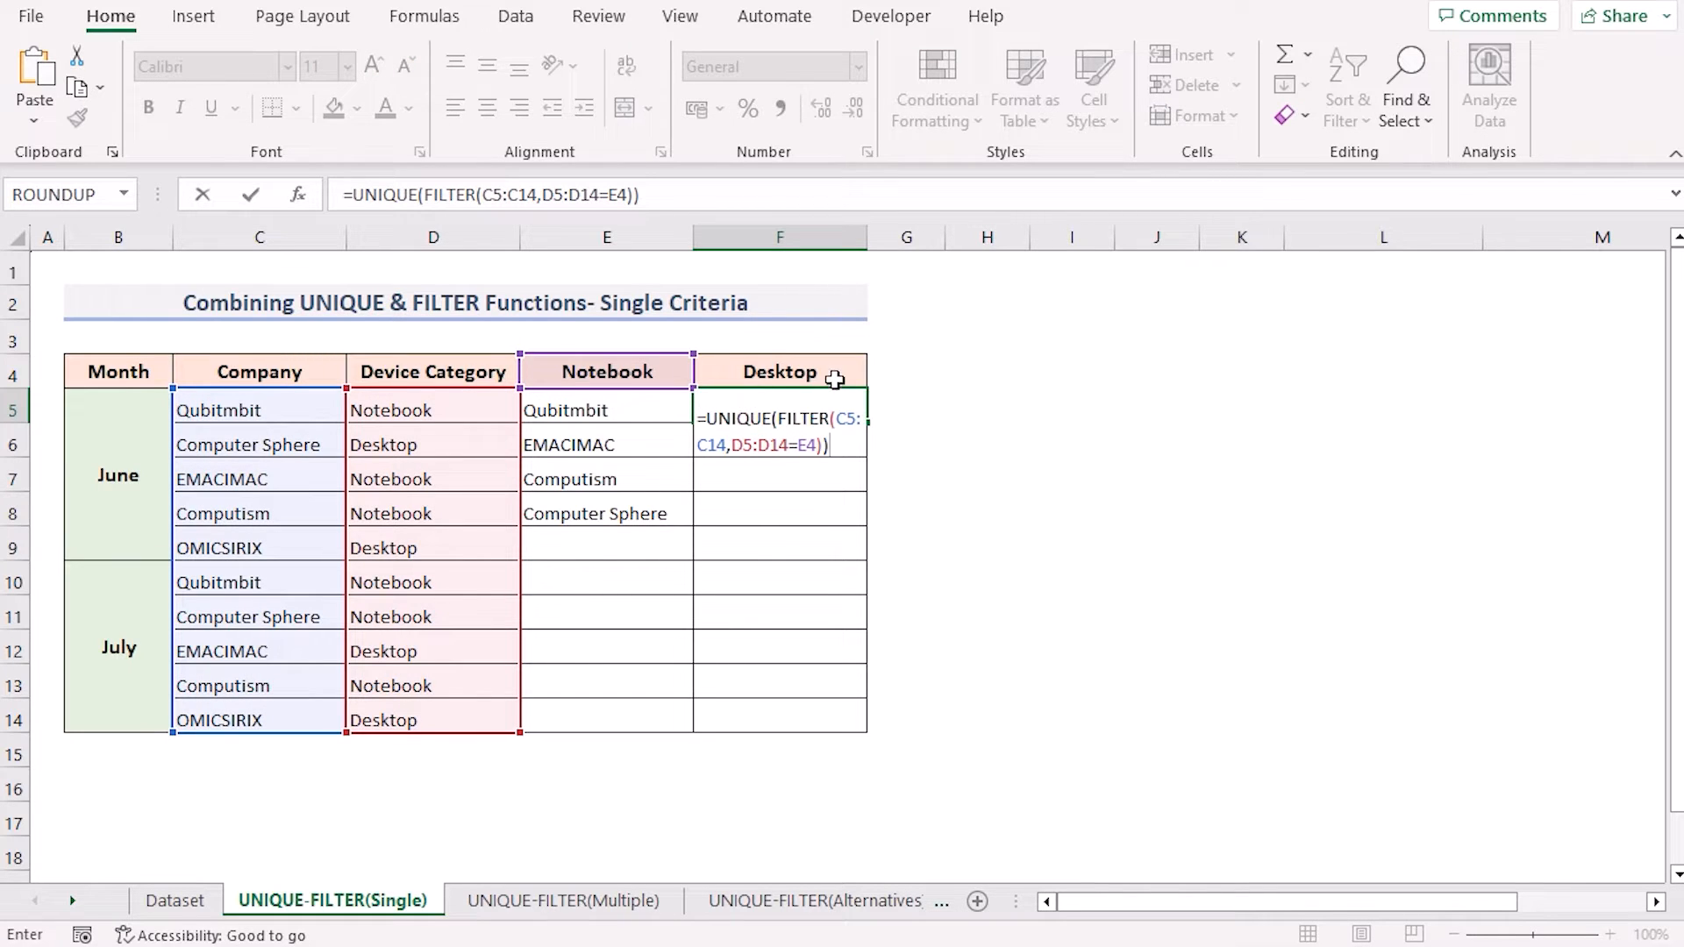
click(807, 445)
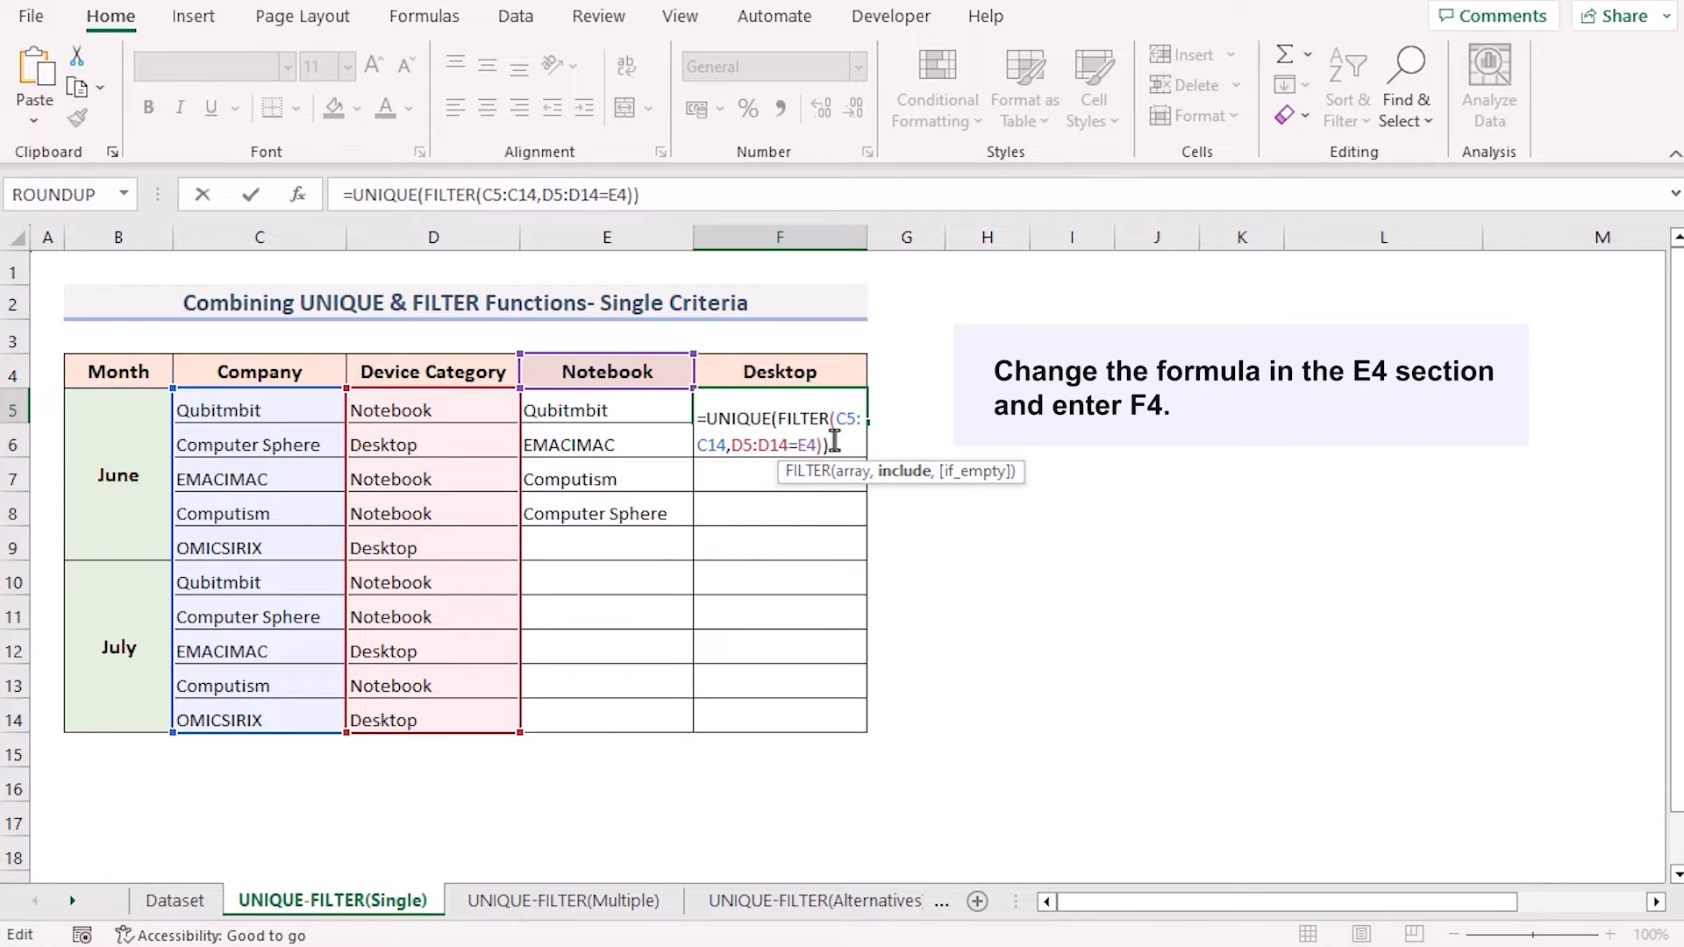
key(BackSpace)
text(F)
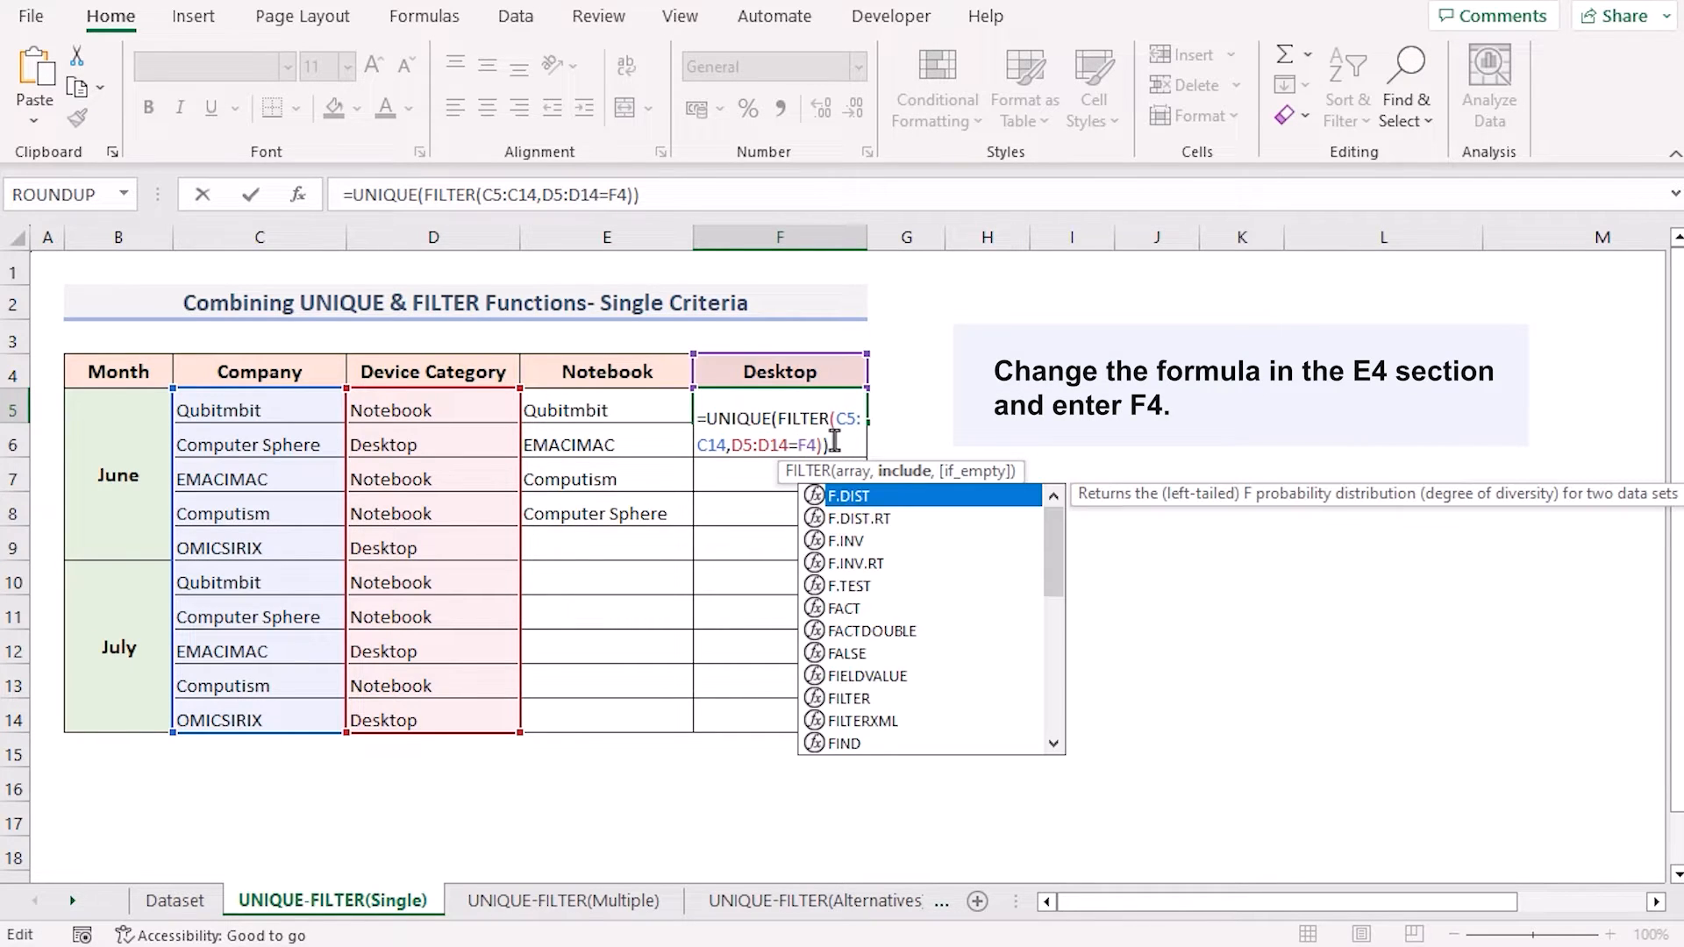
key(Return)
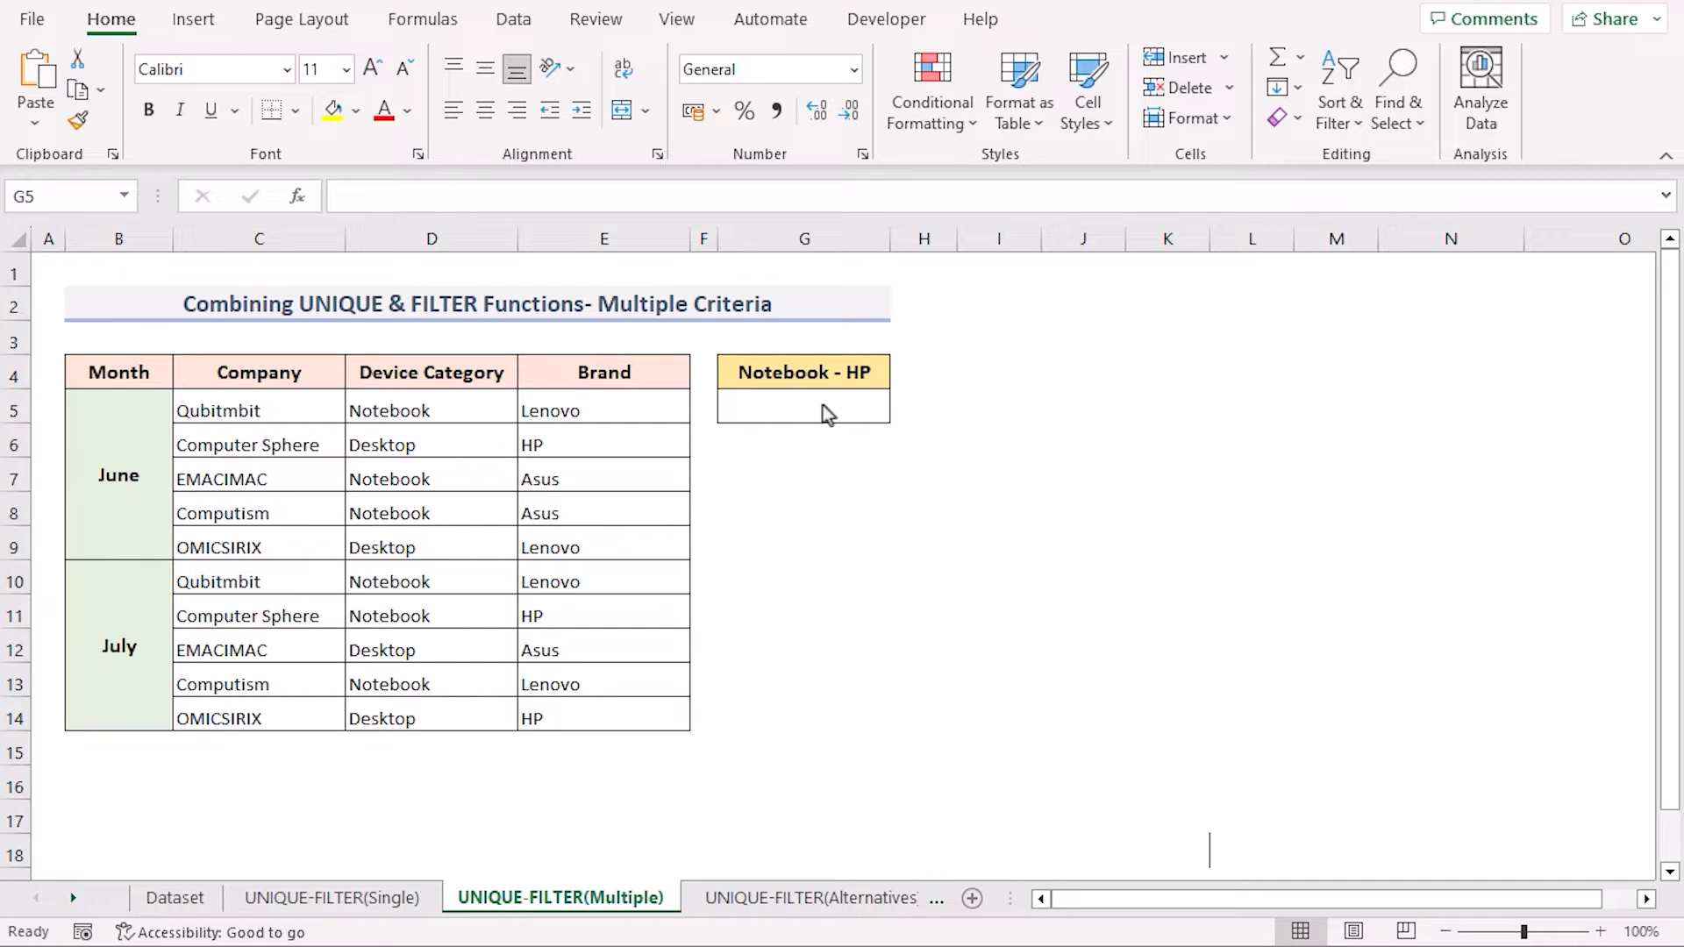
In G5 of the UNIQUE-FILTER(Multiple) sheet, begin a UNIQUE formula with a nested FILTER over company range C5:C14
click(812, 402)
double_click(810, 401)
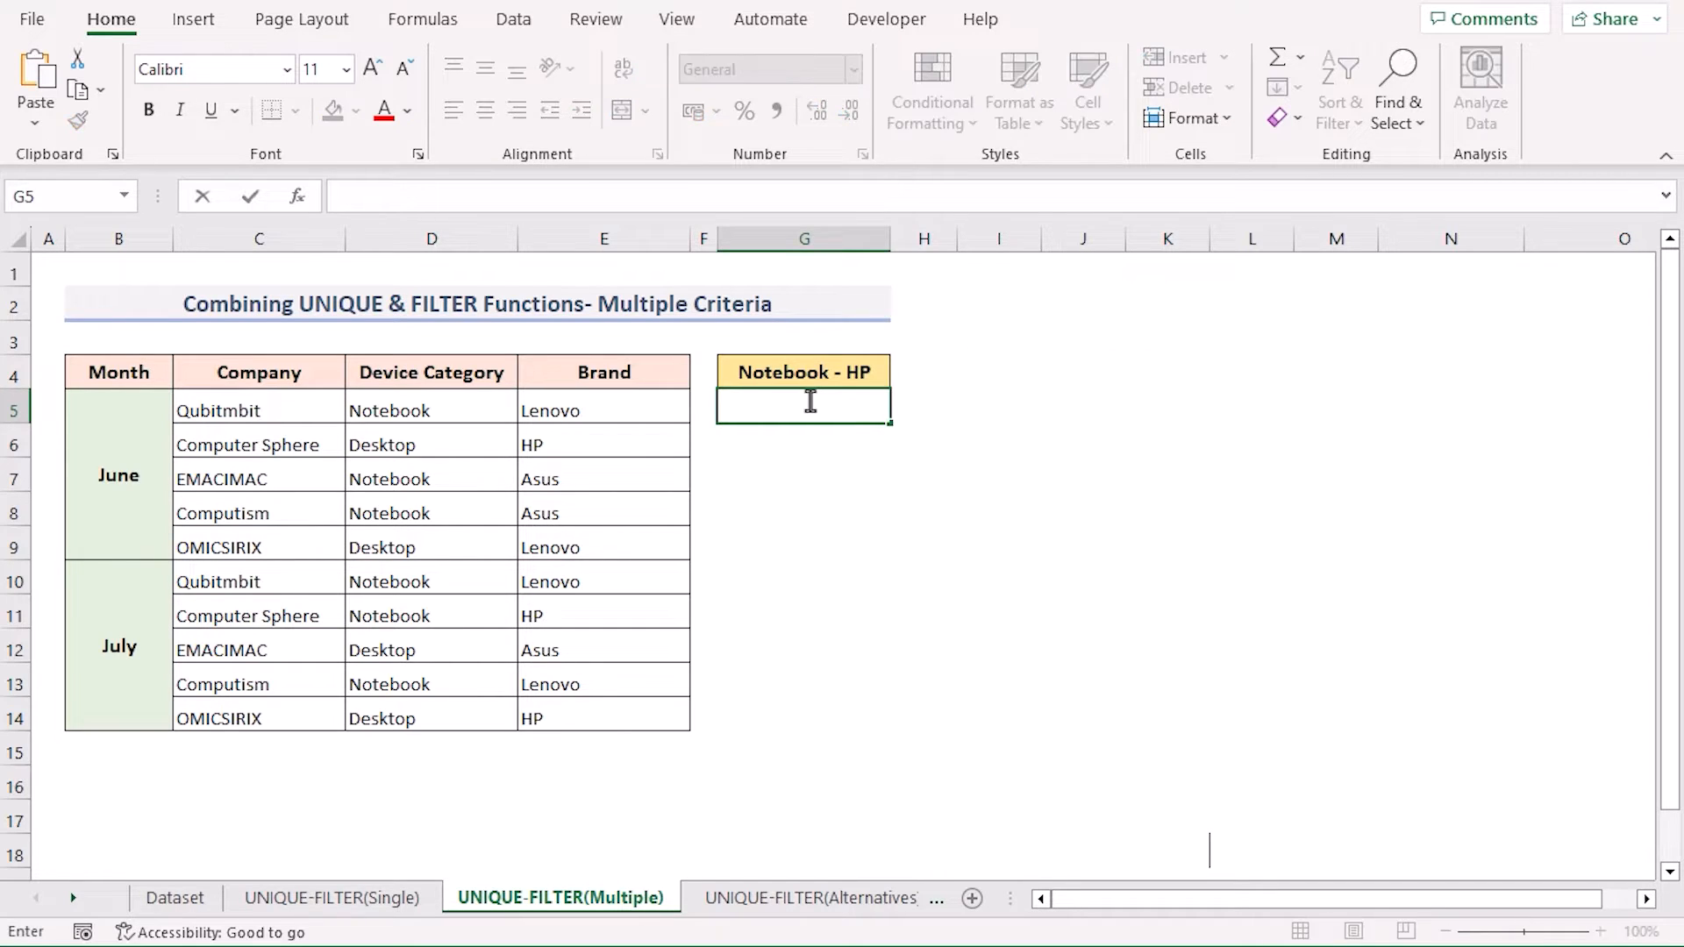
text(=UNI)
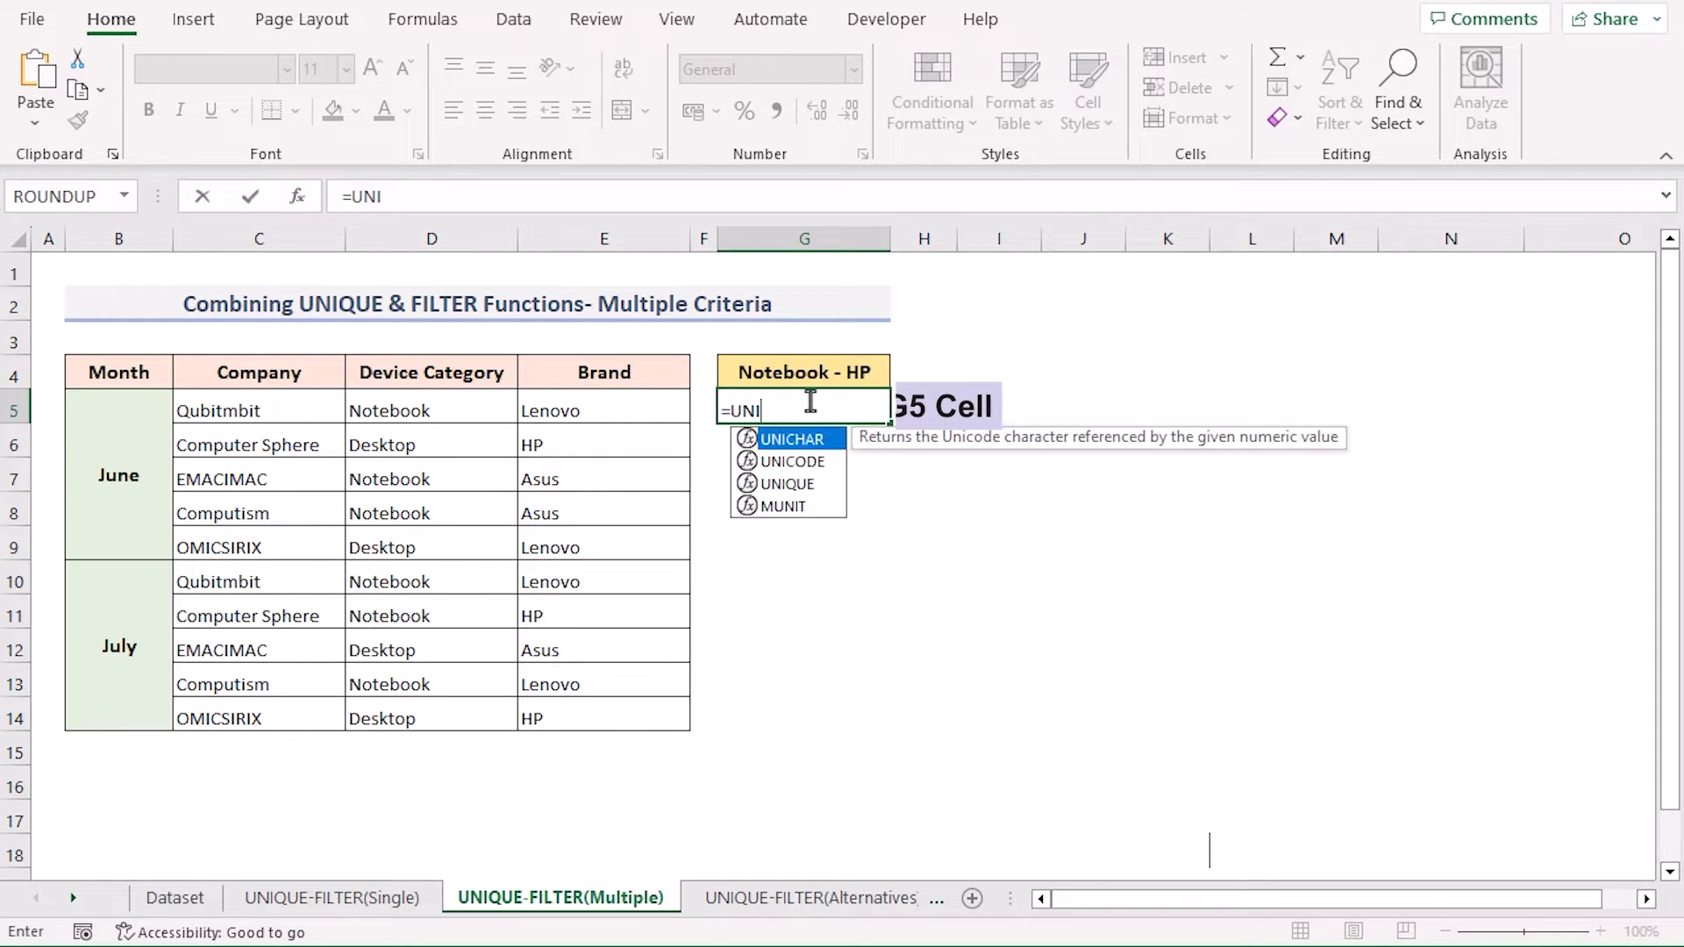
text(QUE()
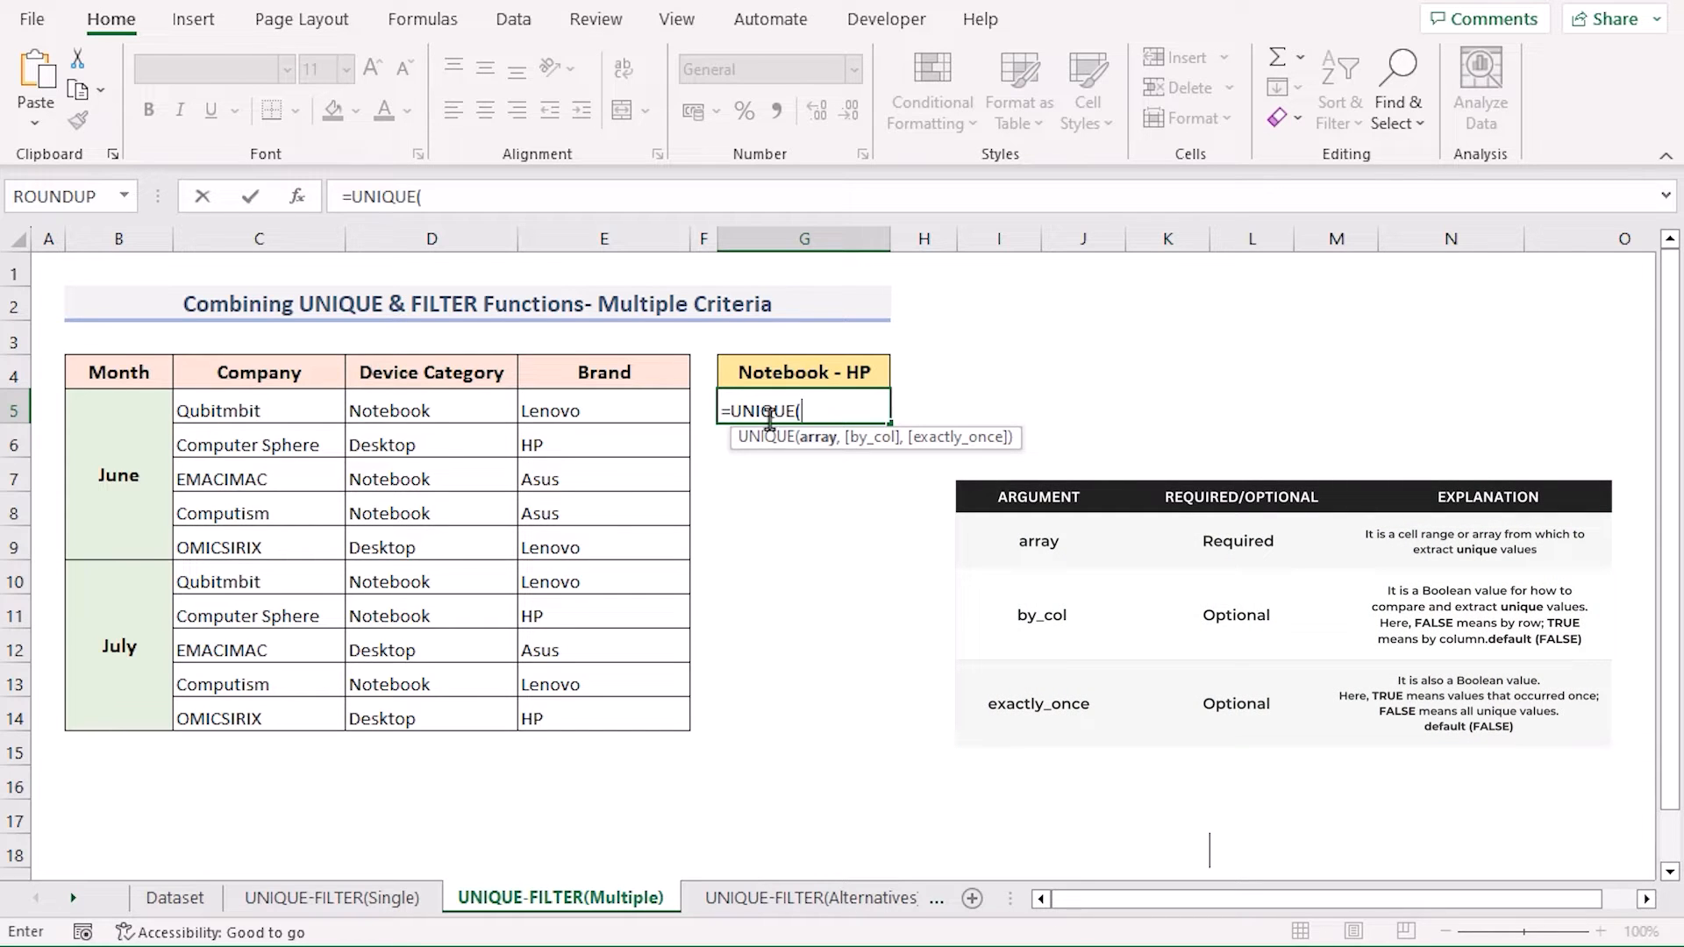
text(FILTE)
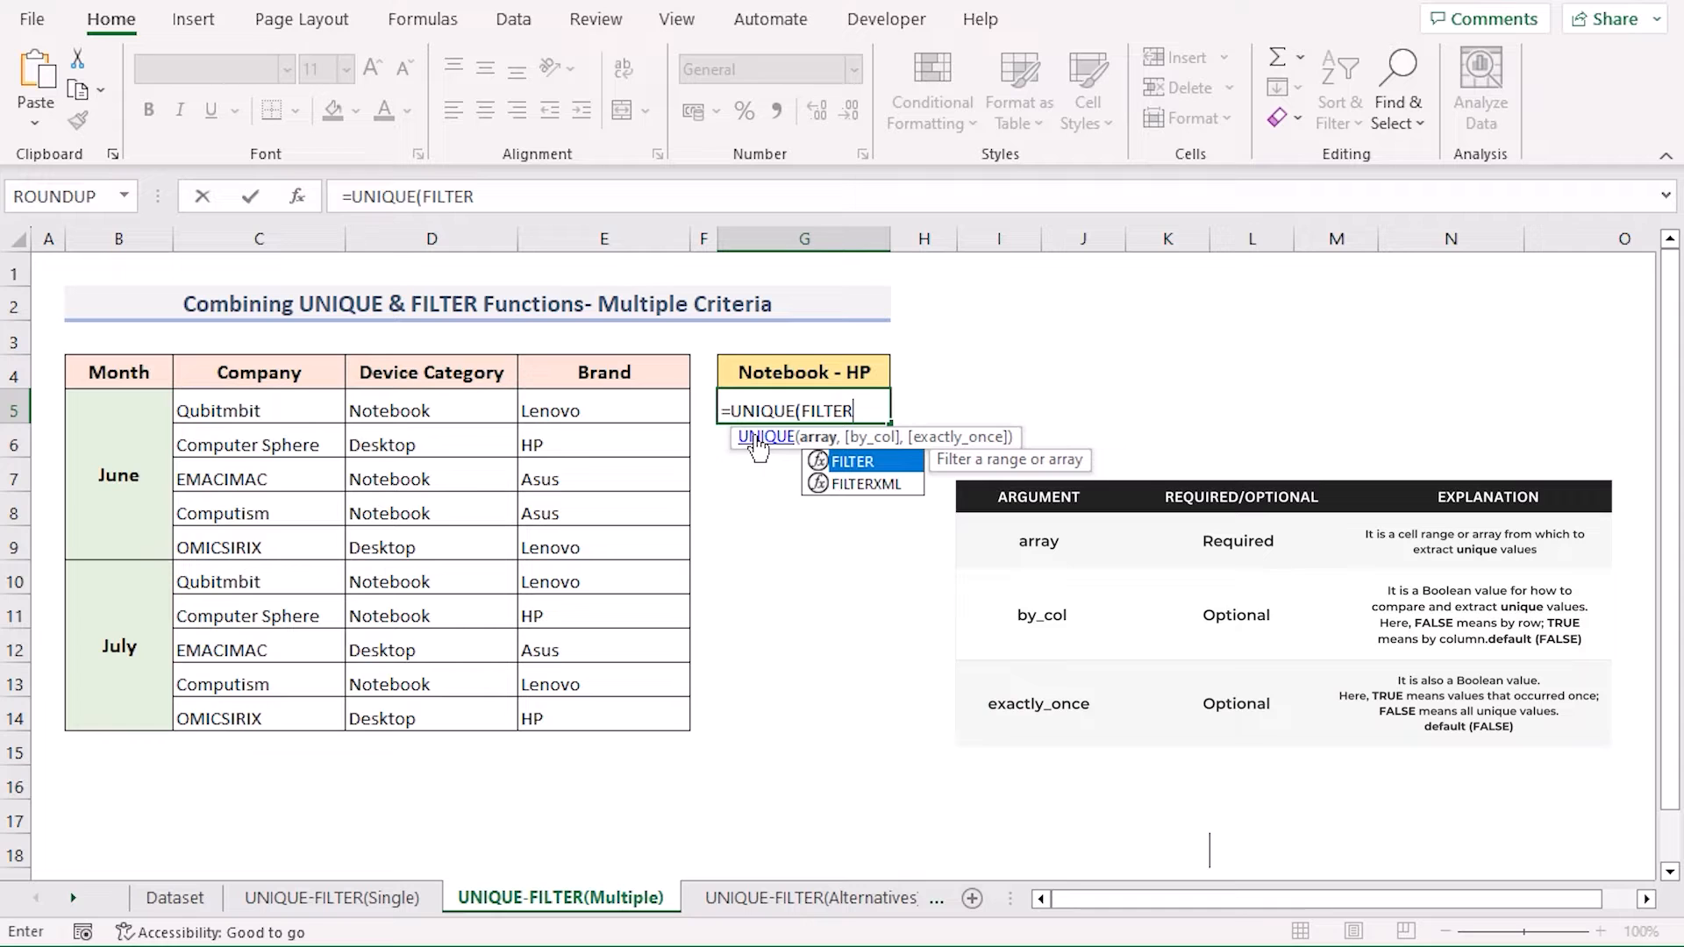
text(R)
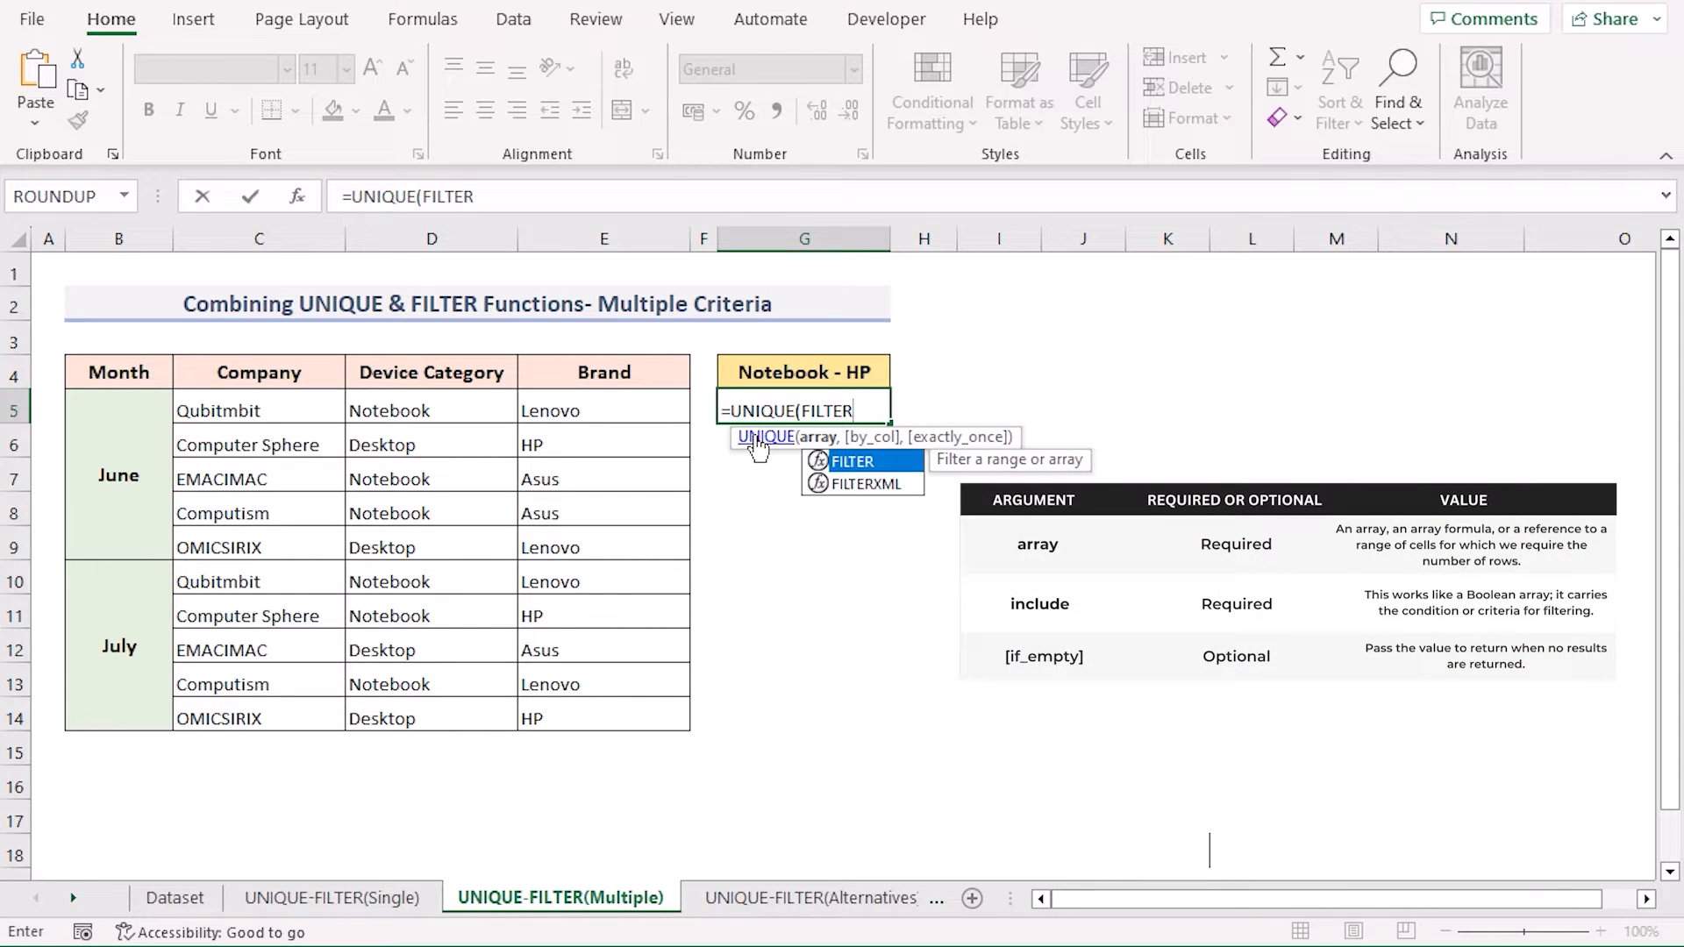
text(()
drag(247, 410, 297, 716)
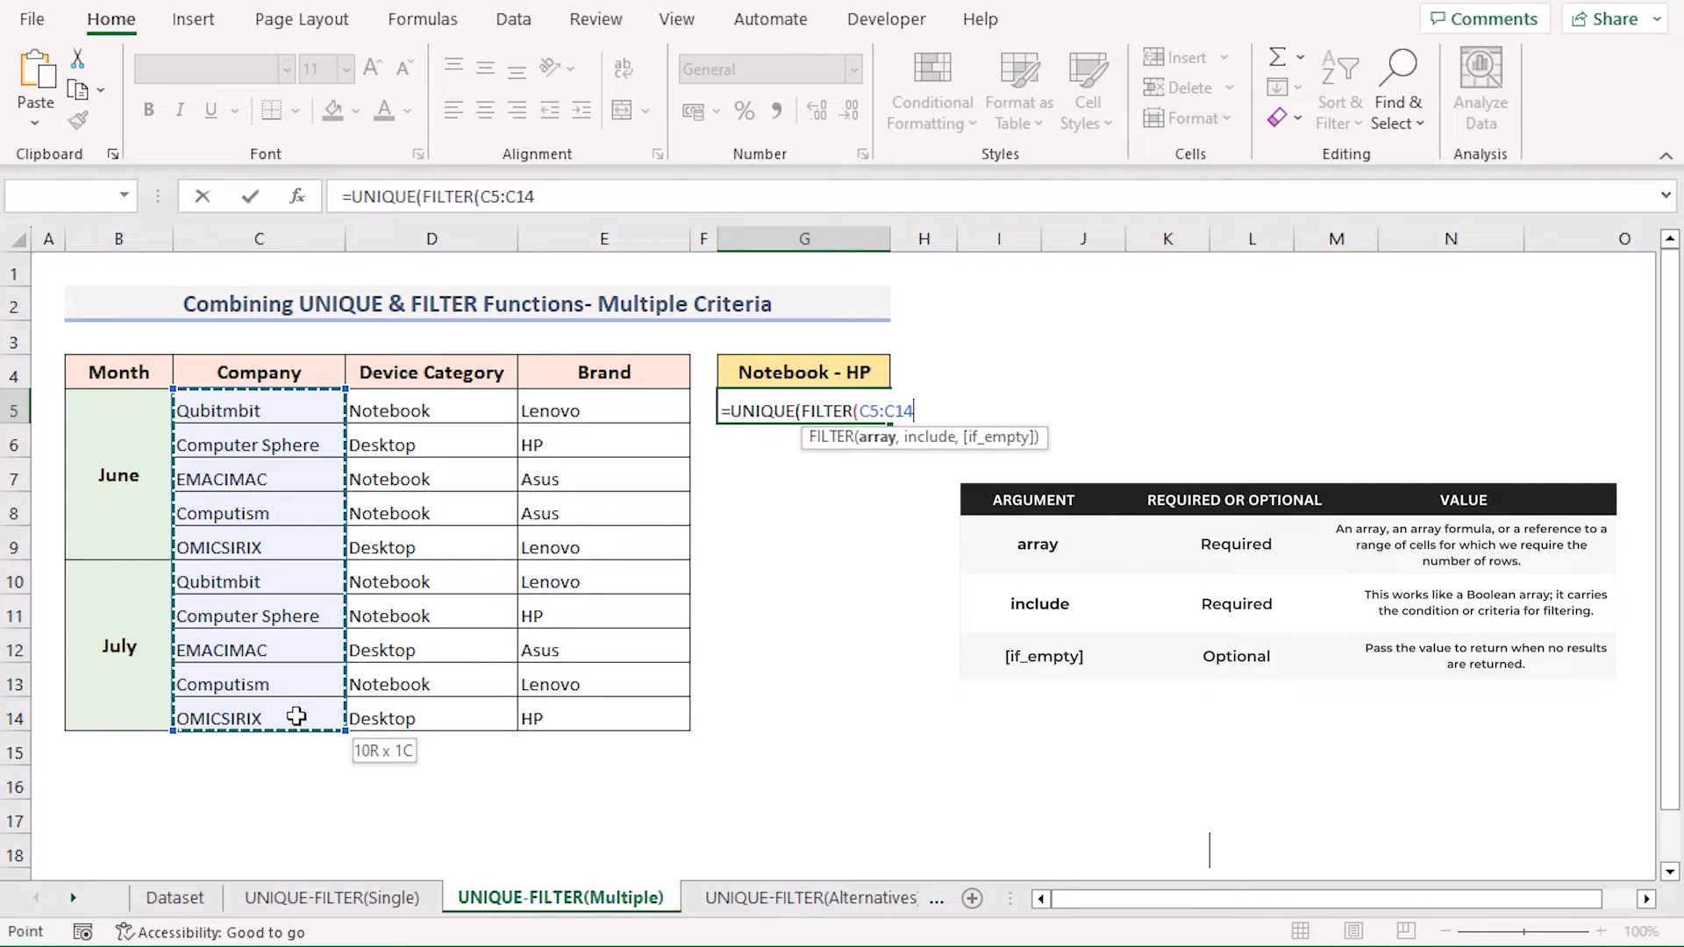
text(,)
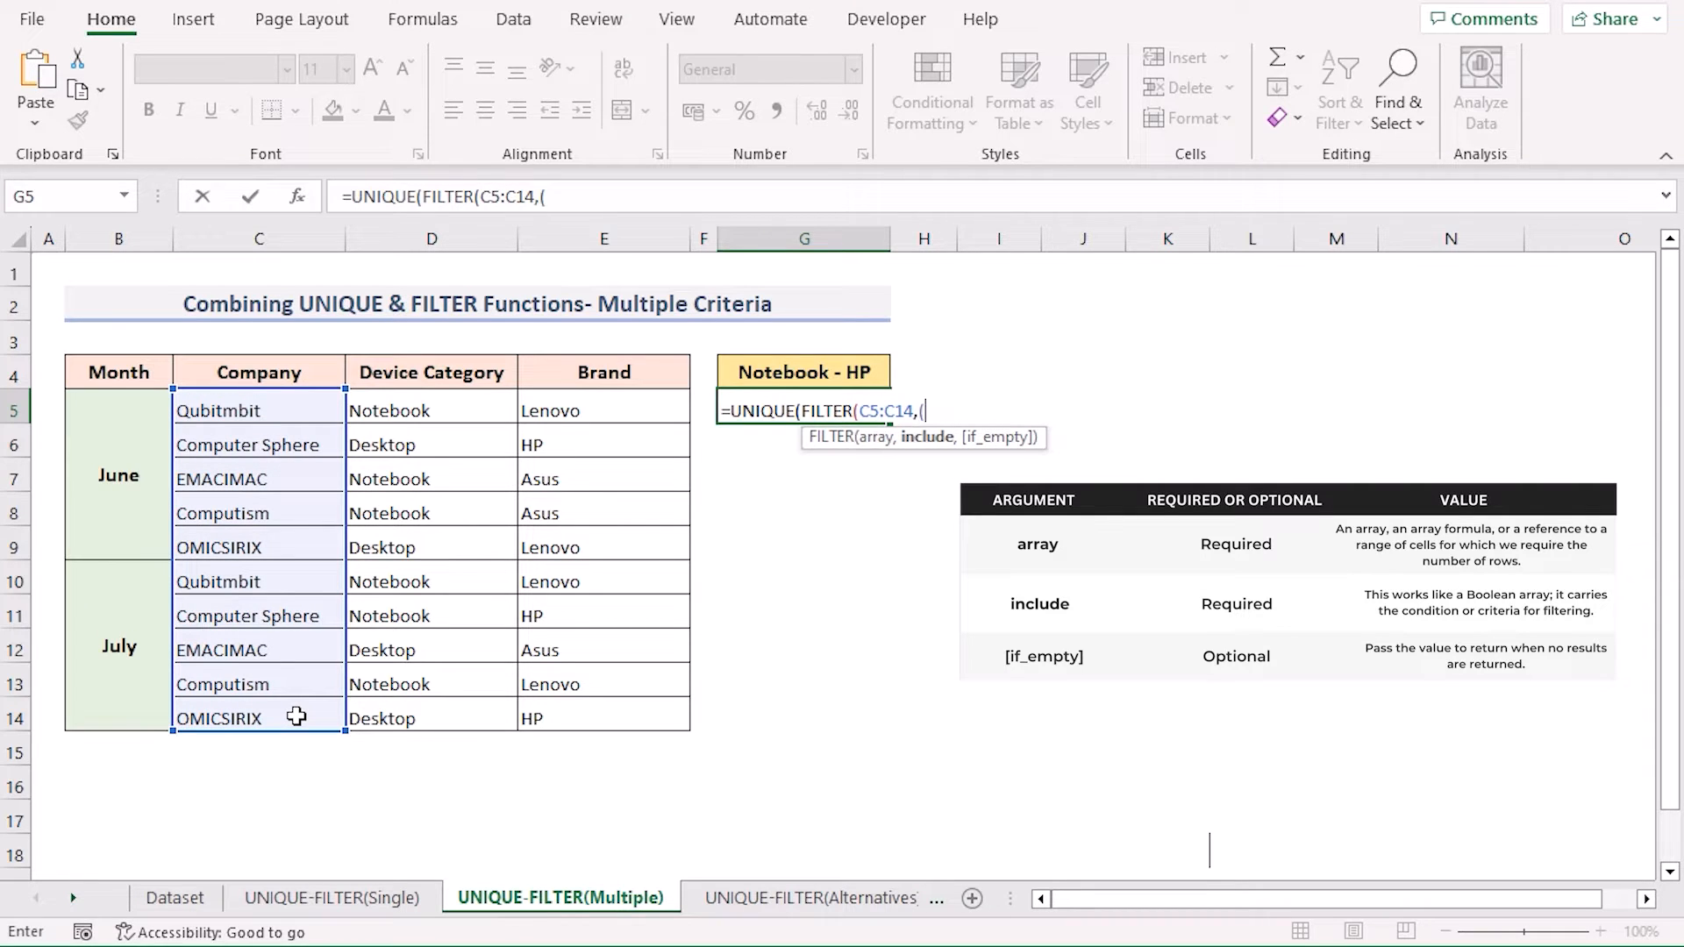
Add the first FILTER criterion to the G5 formula, matching device category range D5:D14 to the Notebook value in D5
text(()
click(430, 409)
drag(455, 721, 474, 694)
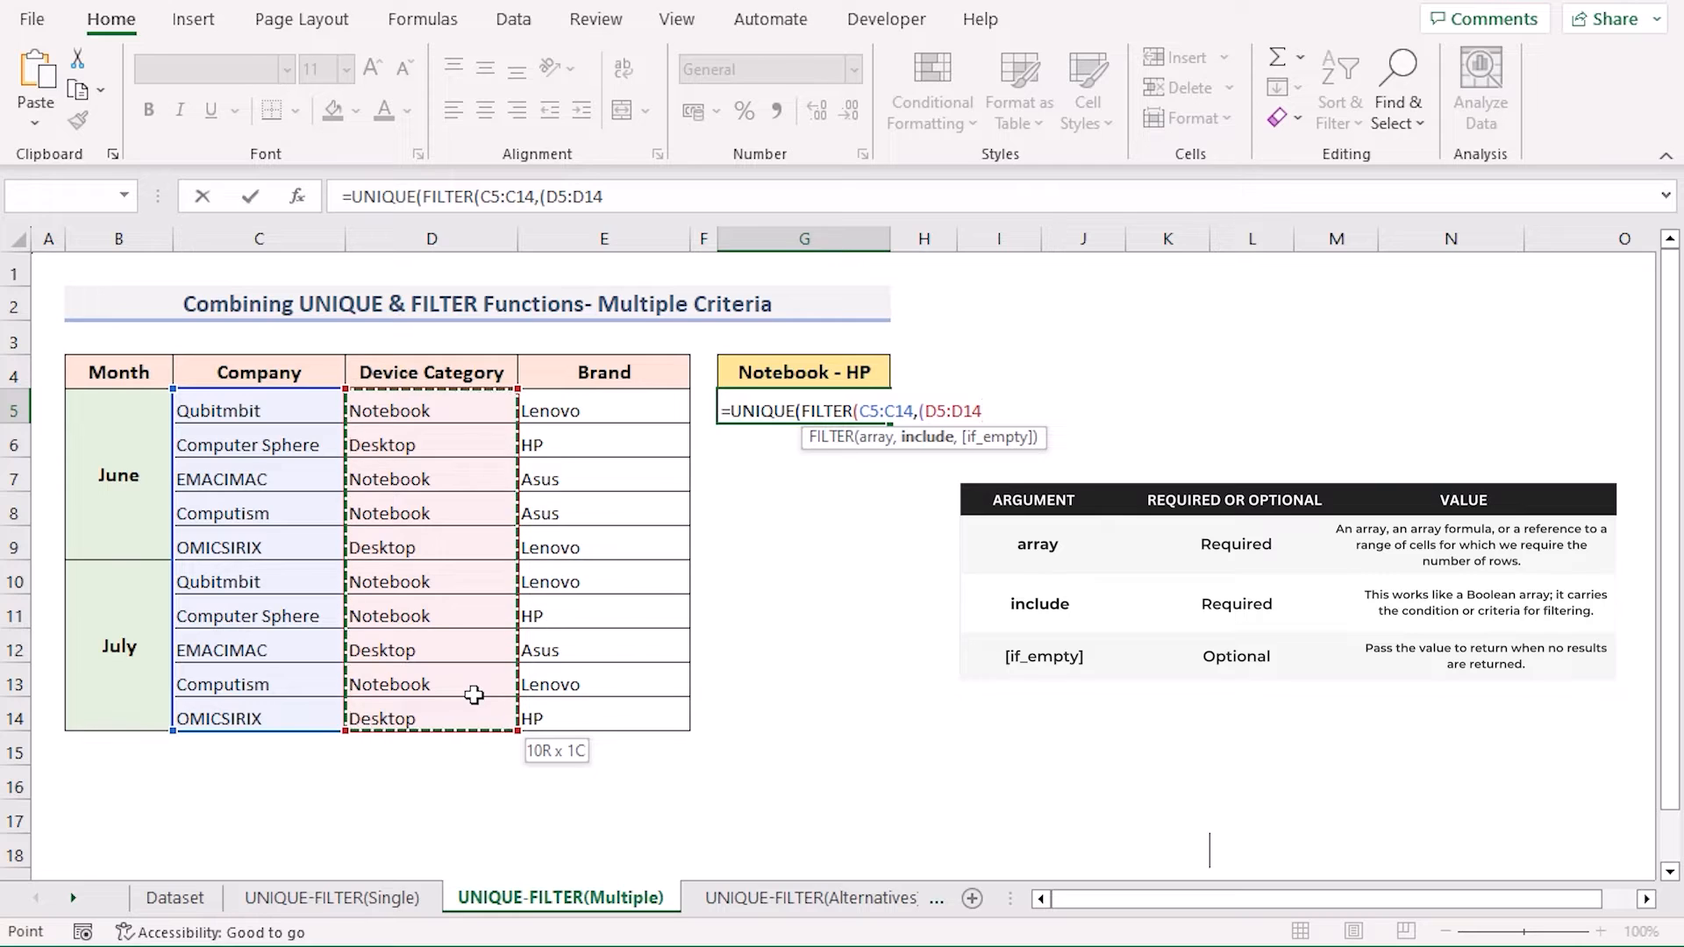
text(=)
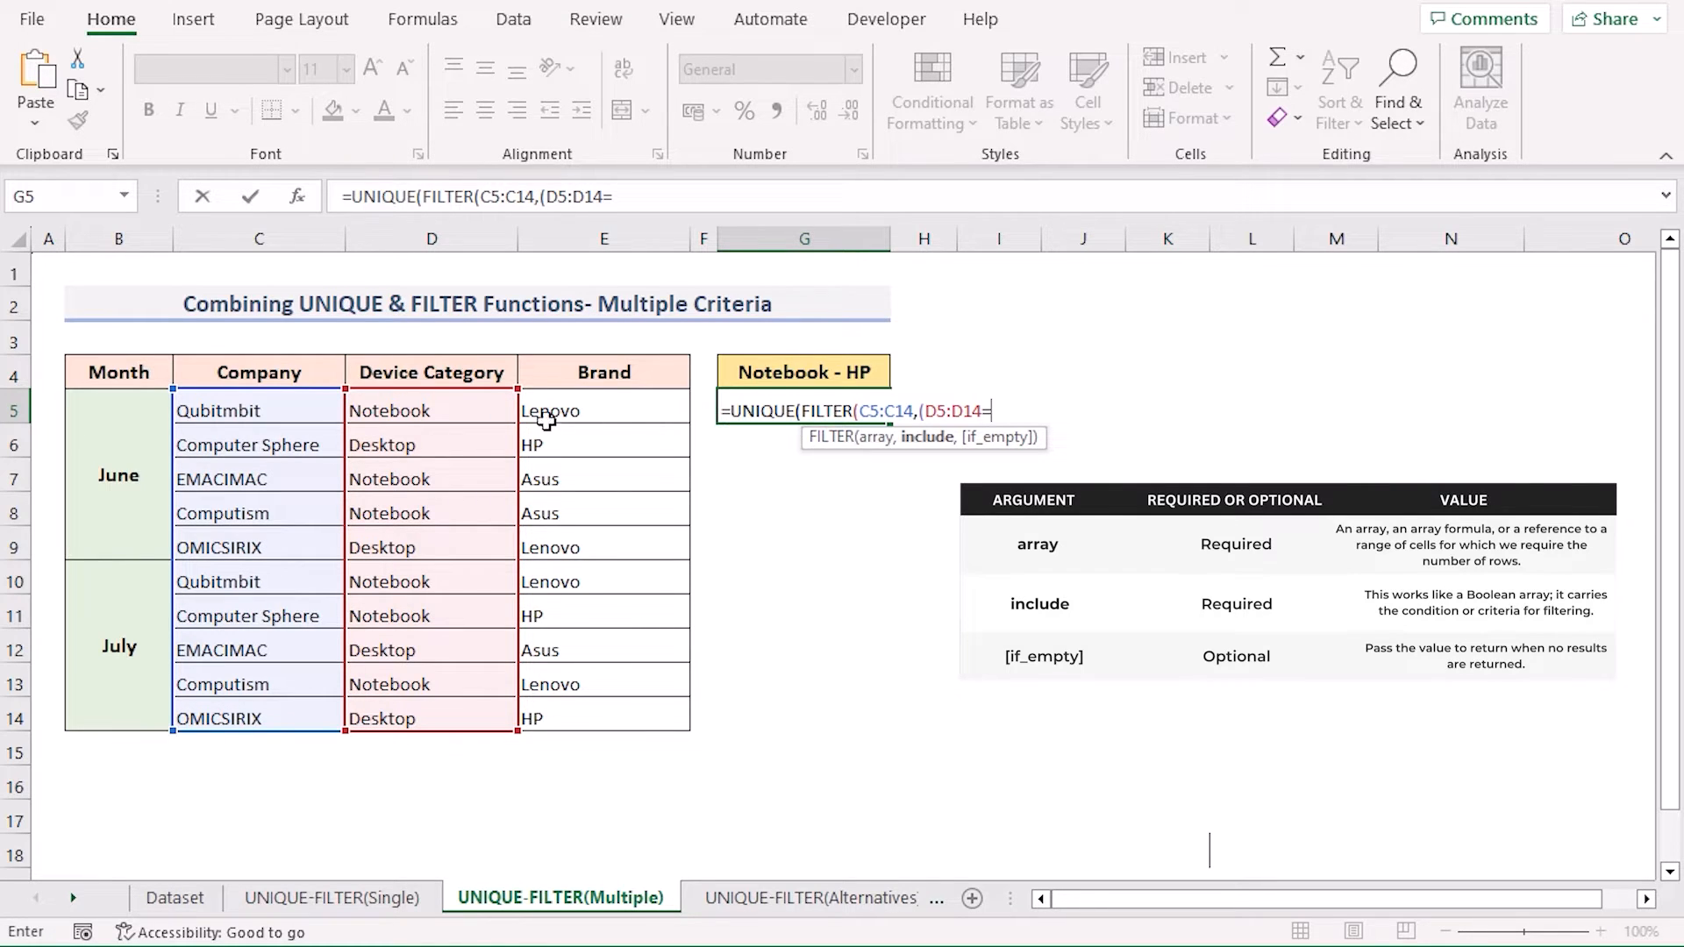
click(433, 410)
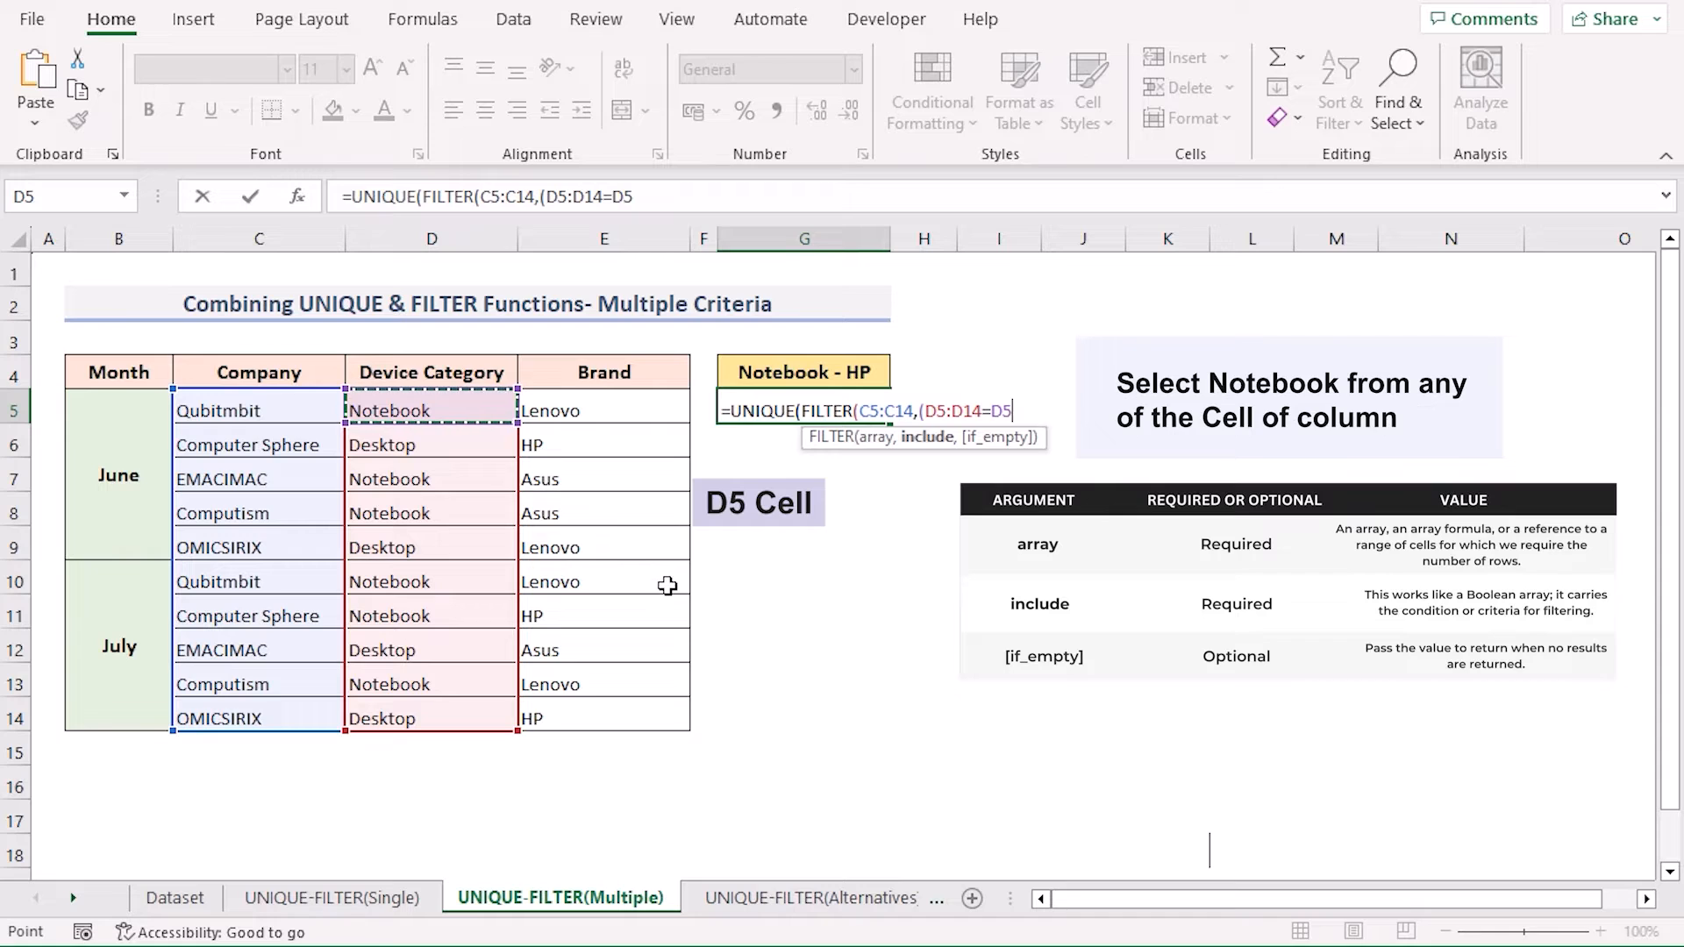
Multiply the first criterion by a second one, (E5:E14=E6), to require HP, then close and enter the G5 formula
text()*()
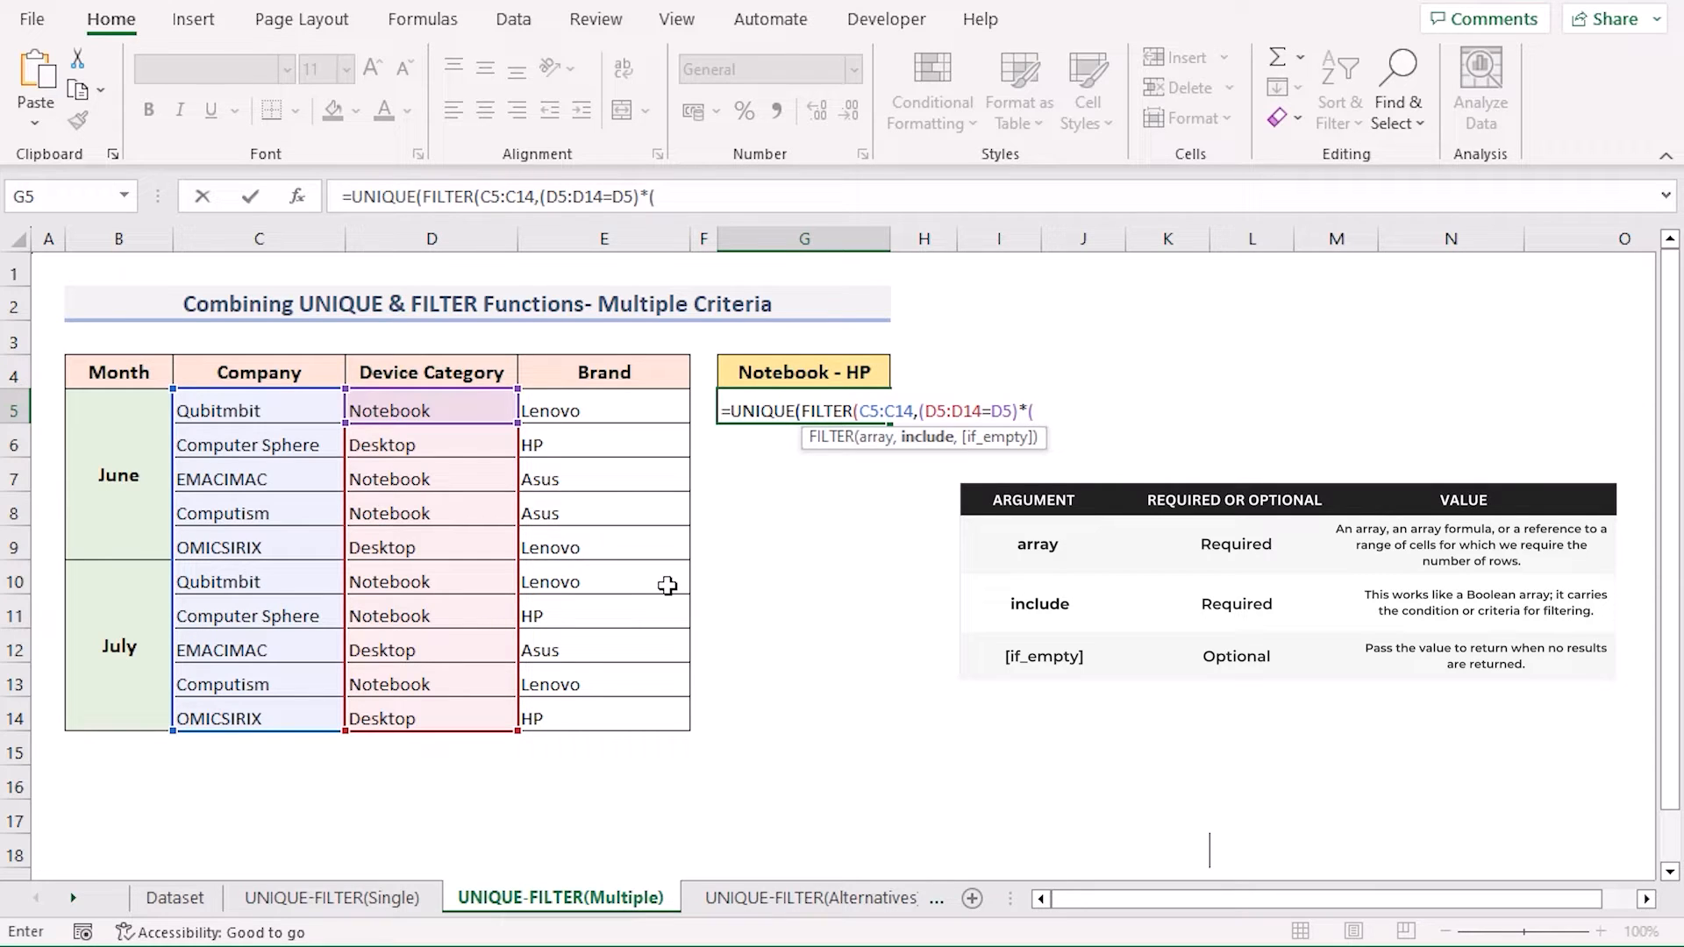
click(575, 412)
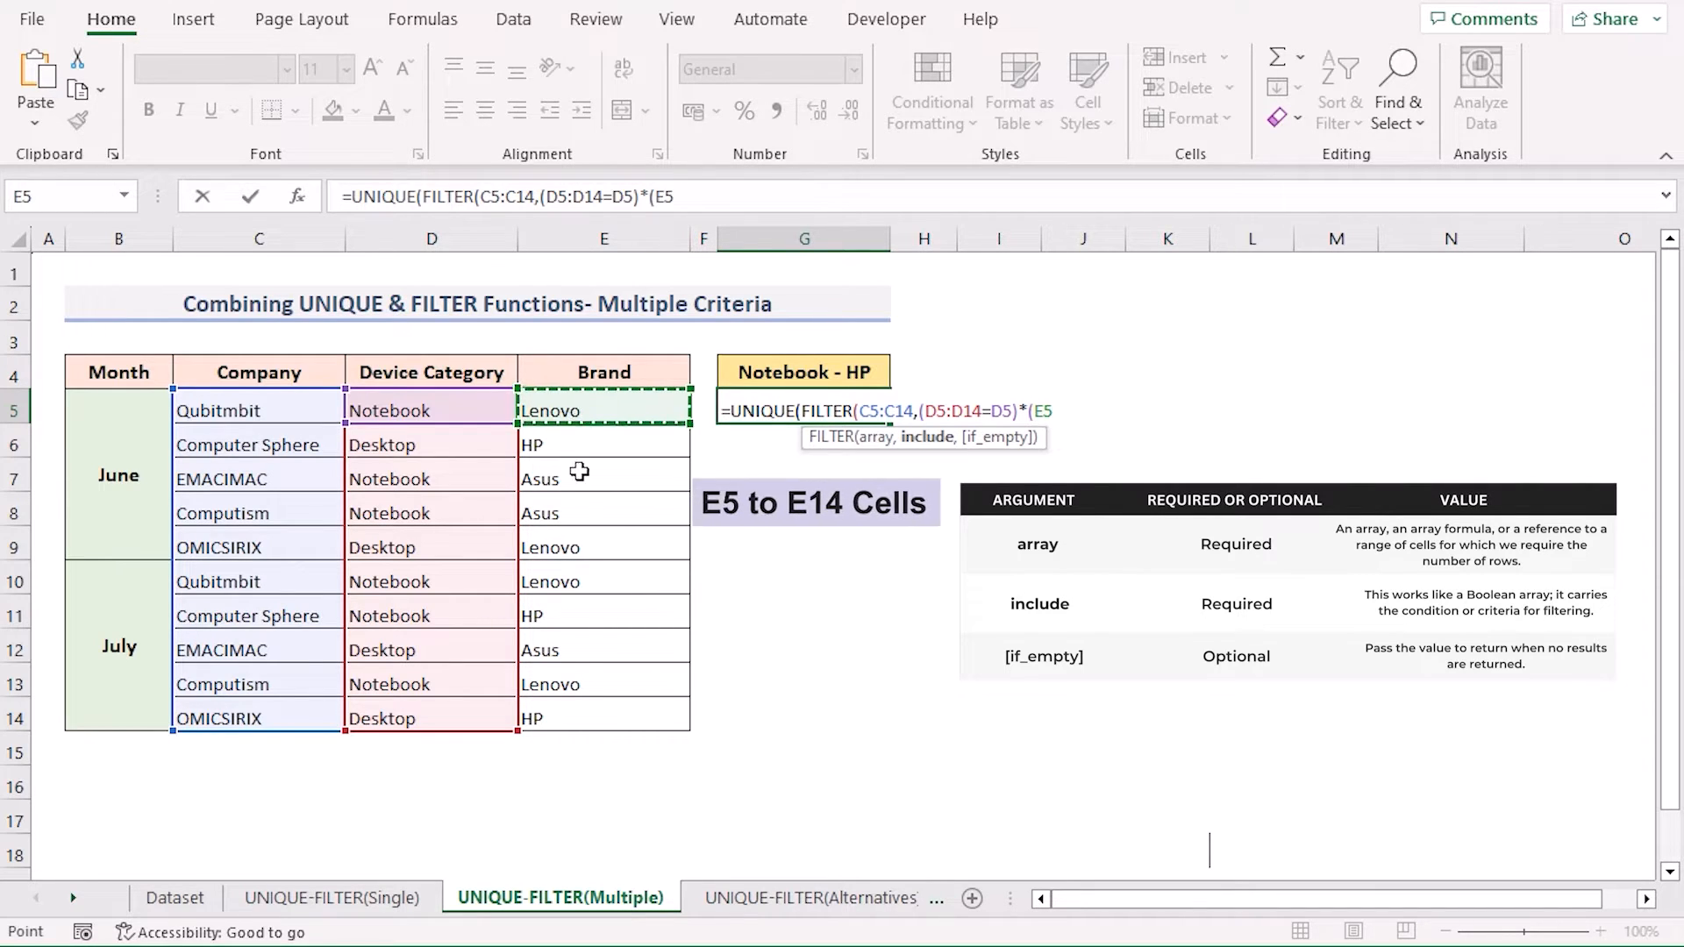
drag(544, 716, 542, 712)
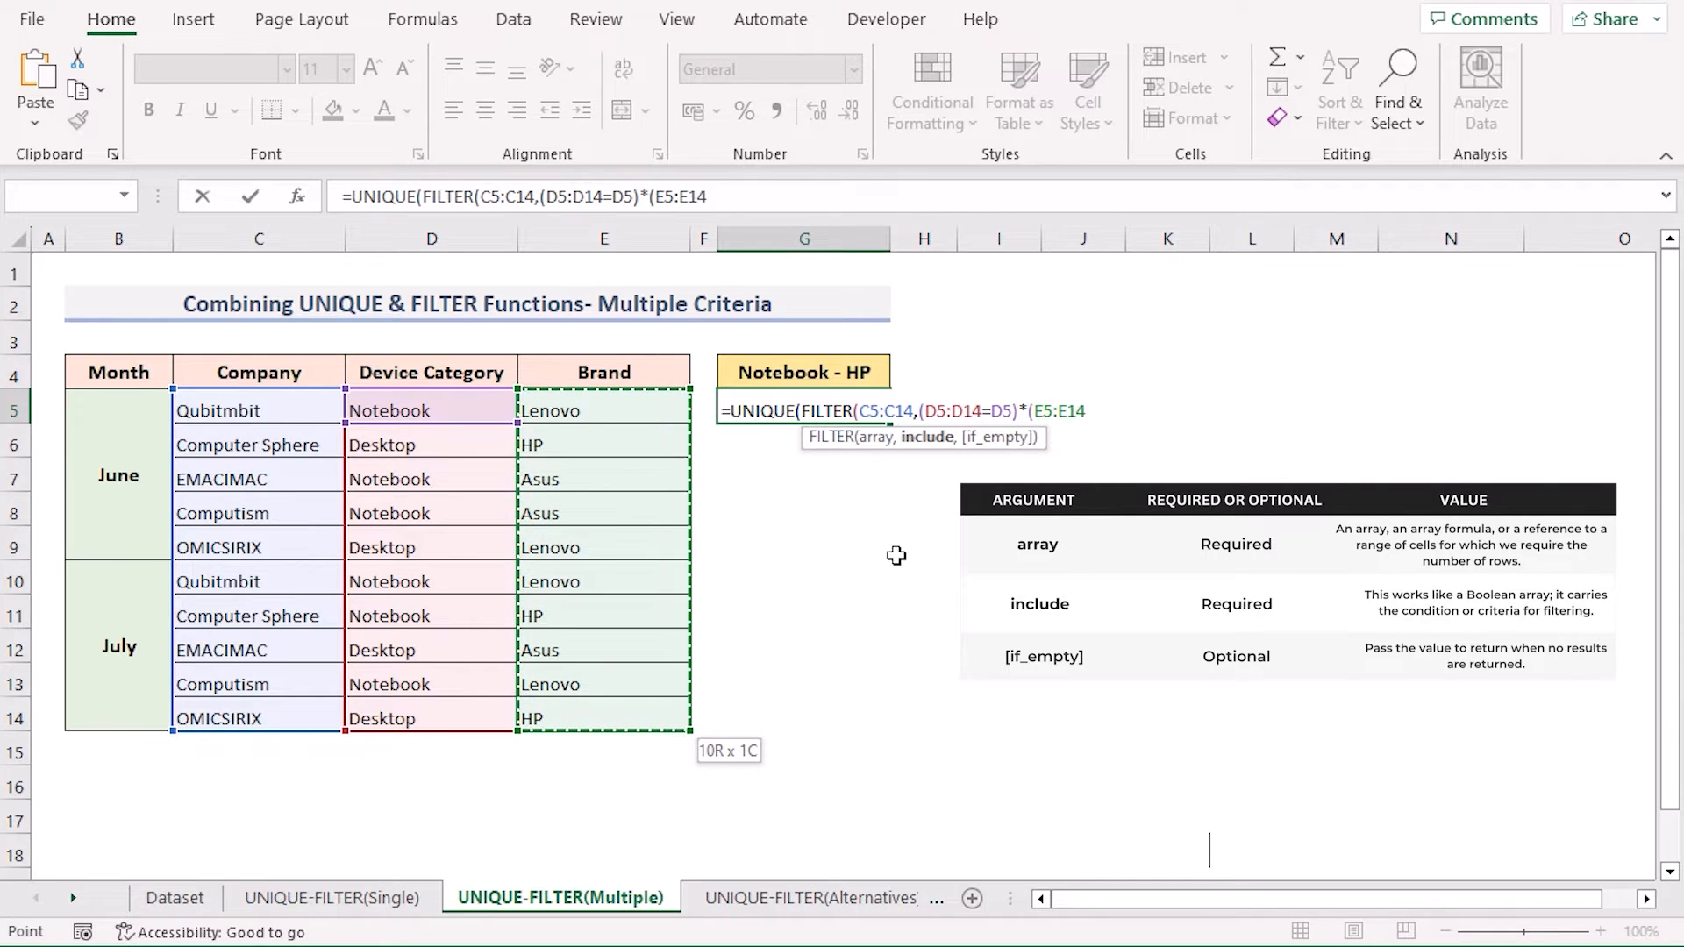
text(=)
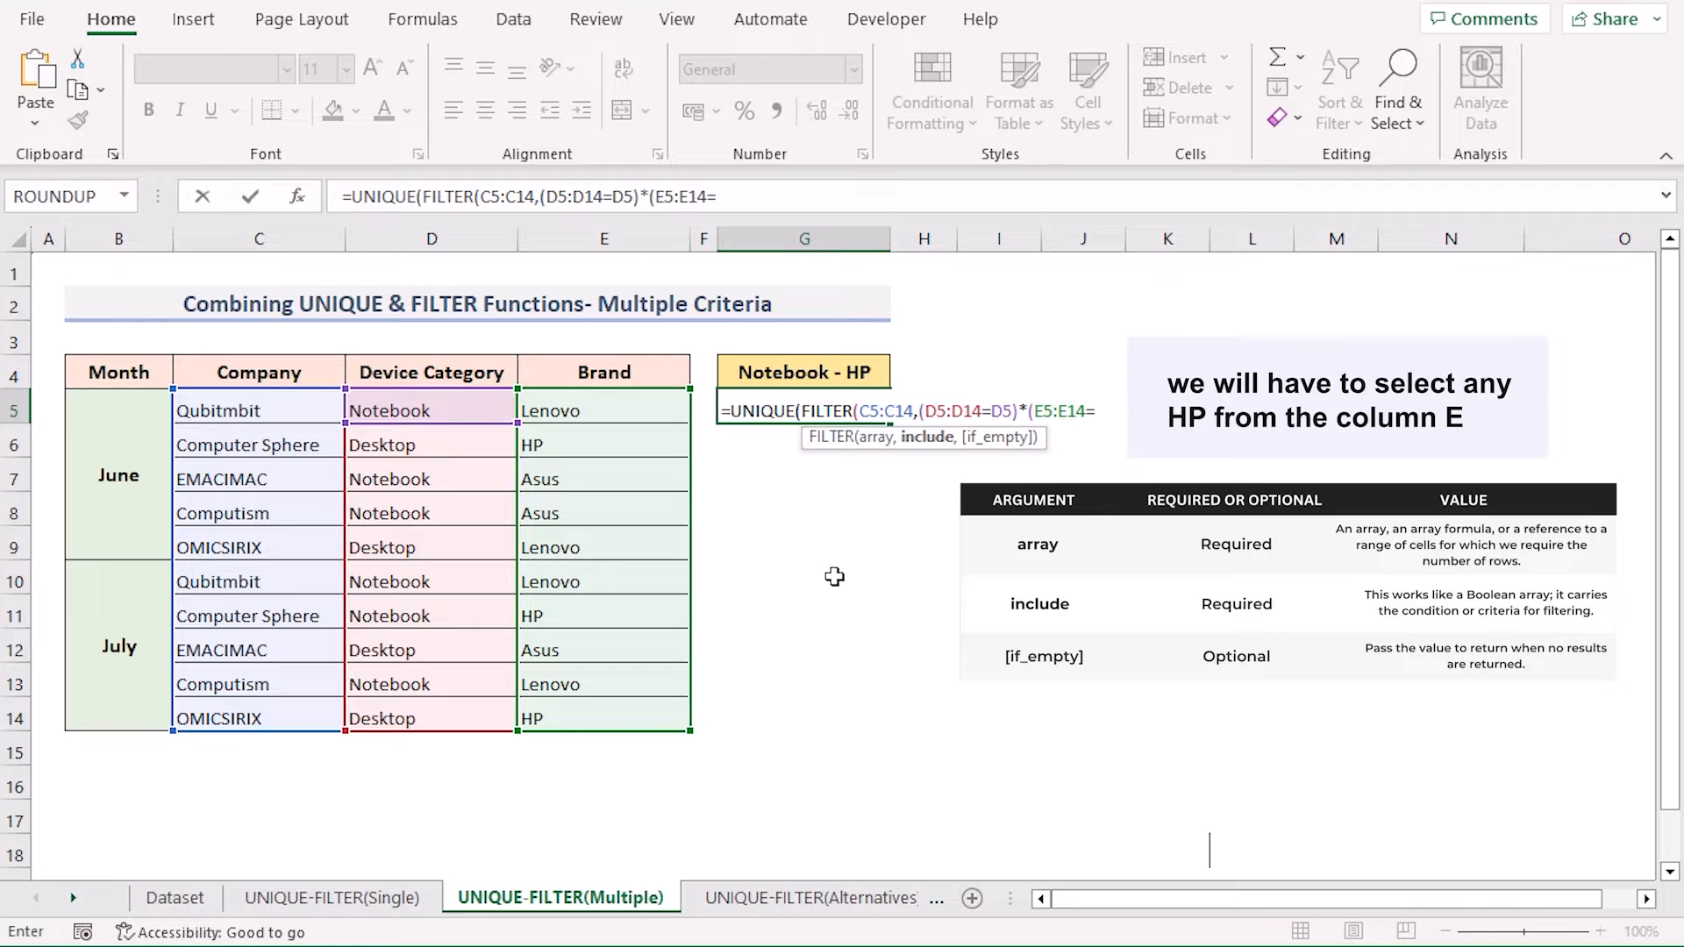
click(580, 444)
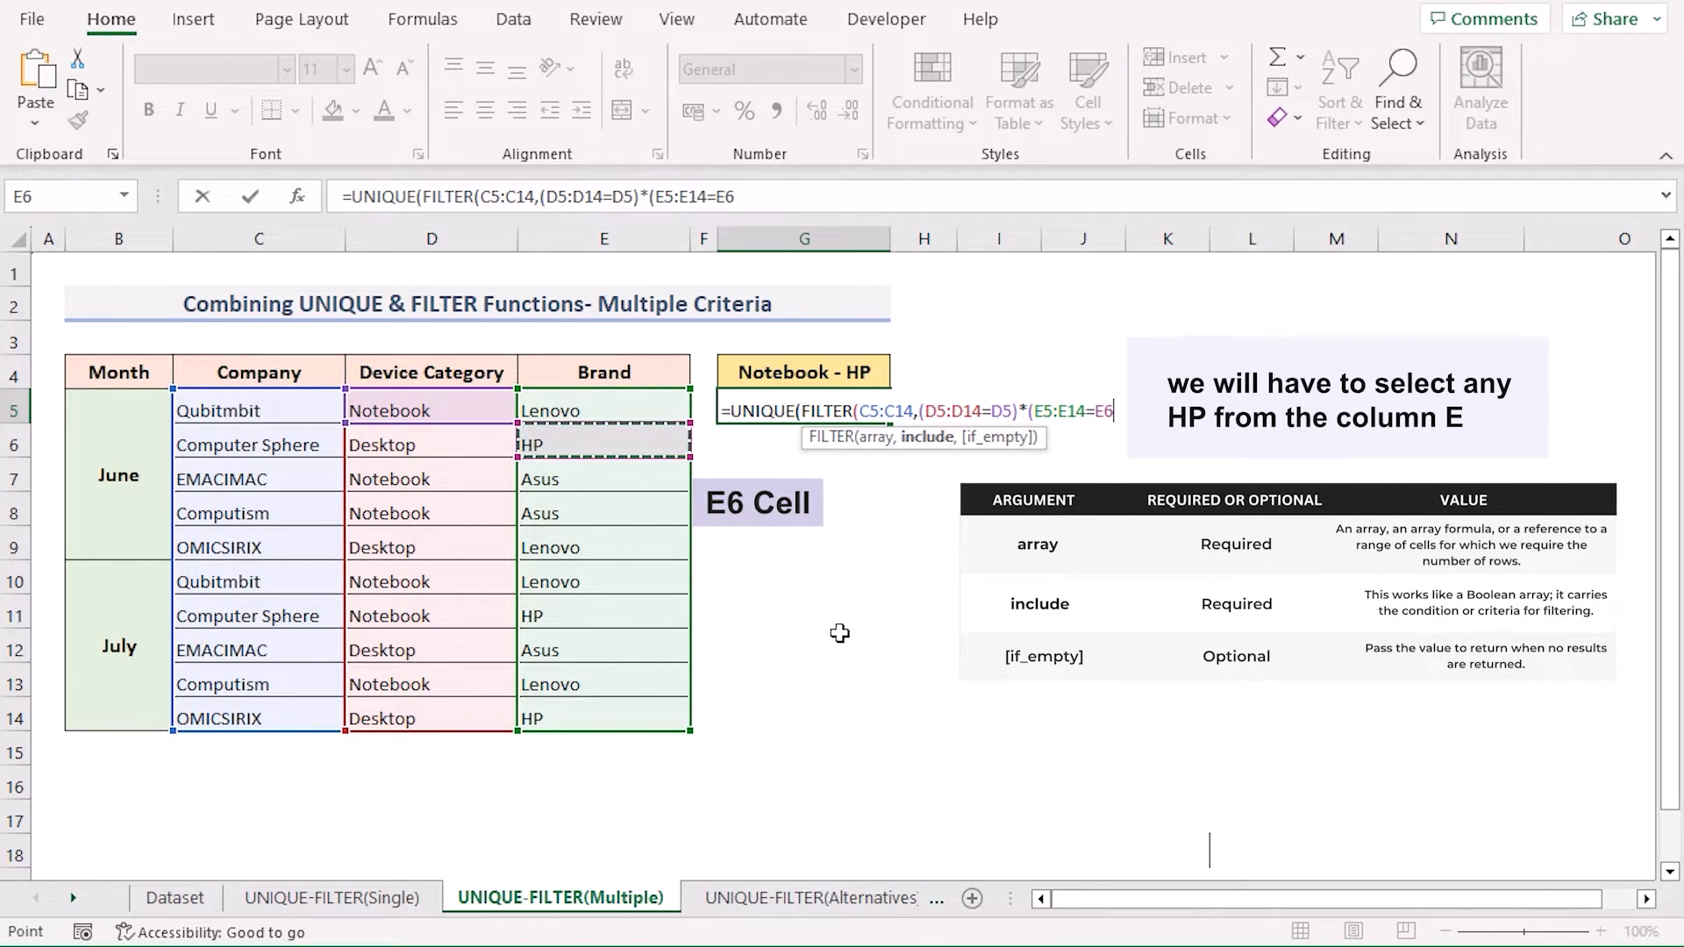
text())
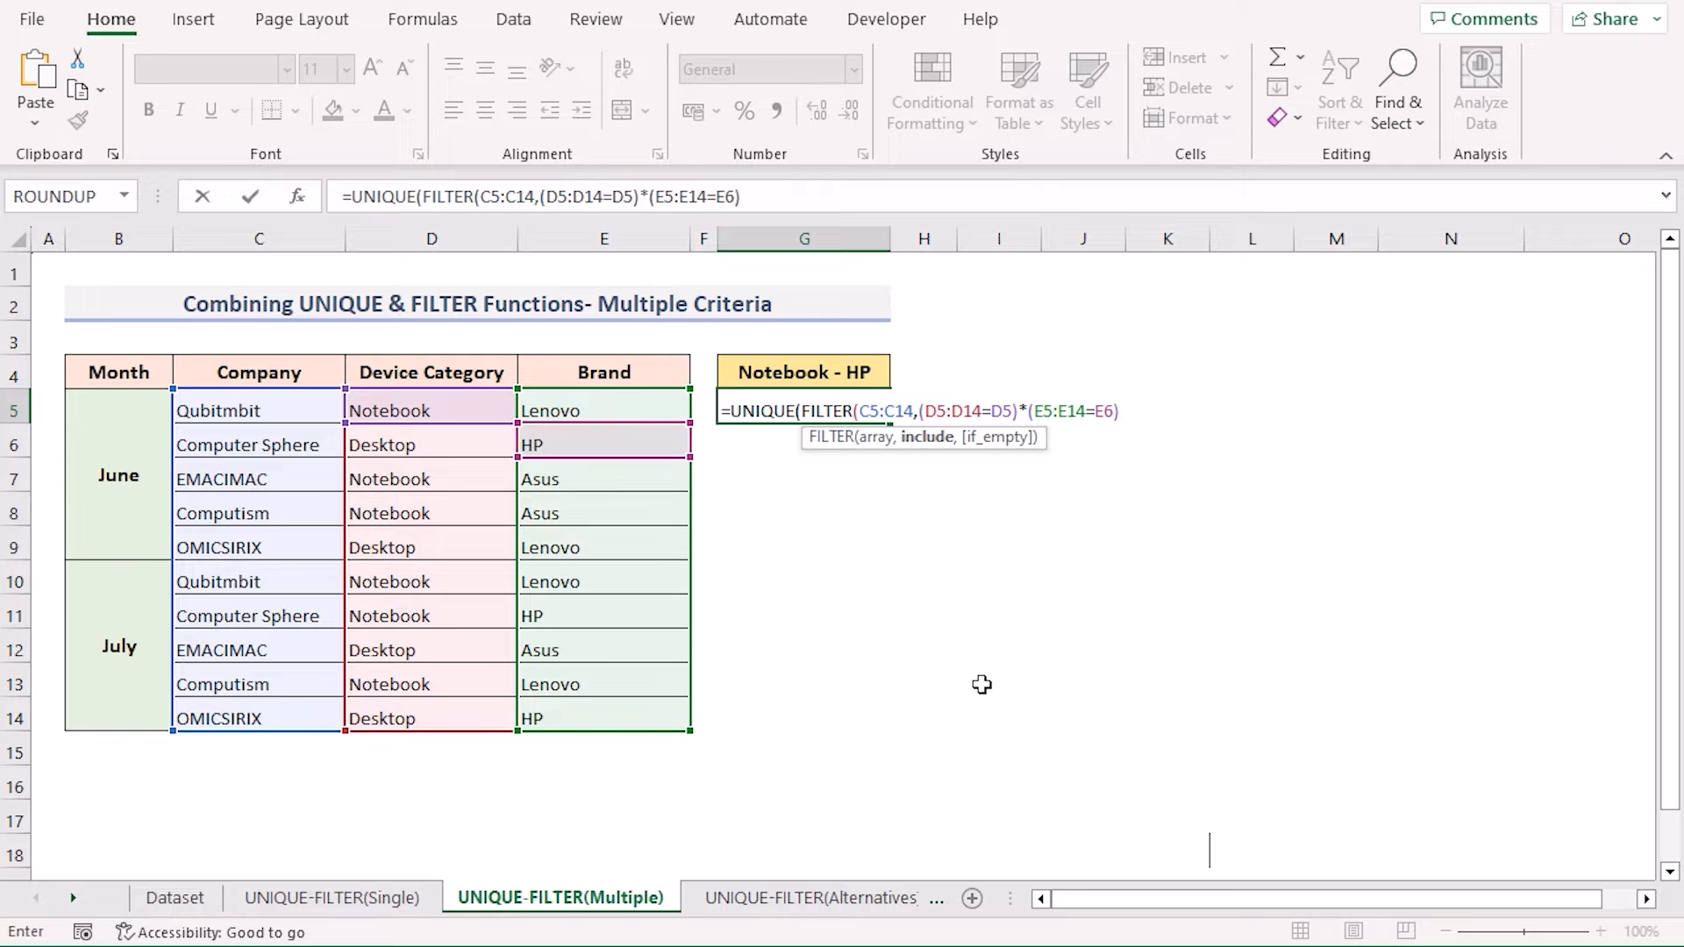
text())
key(Return)
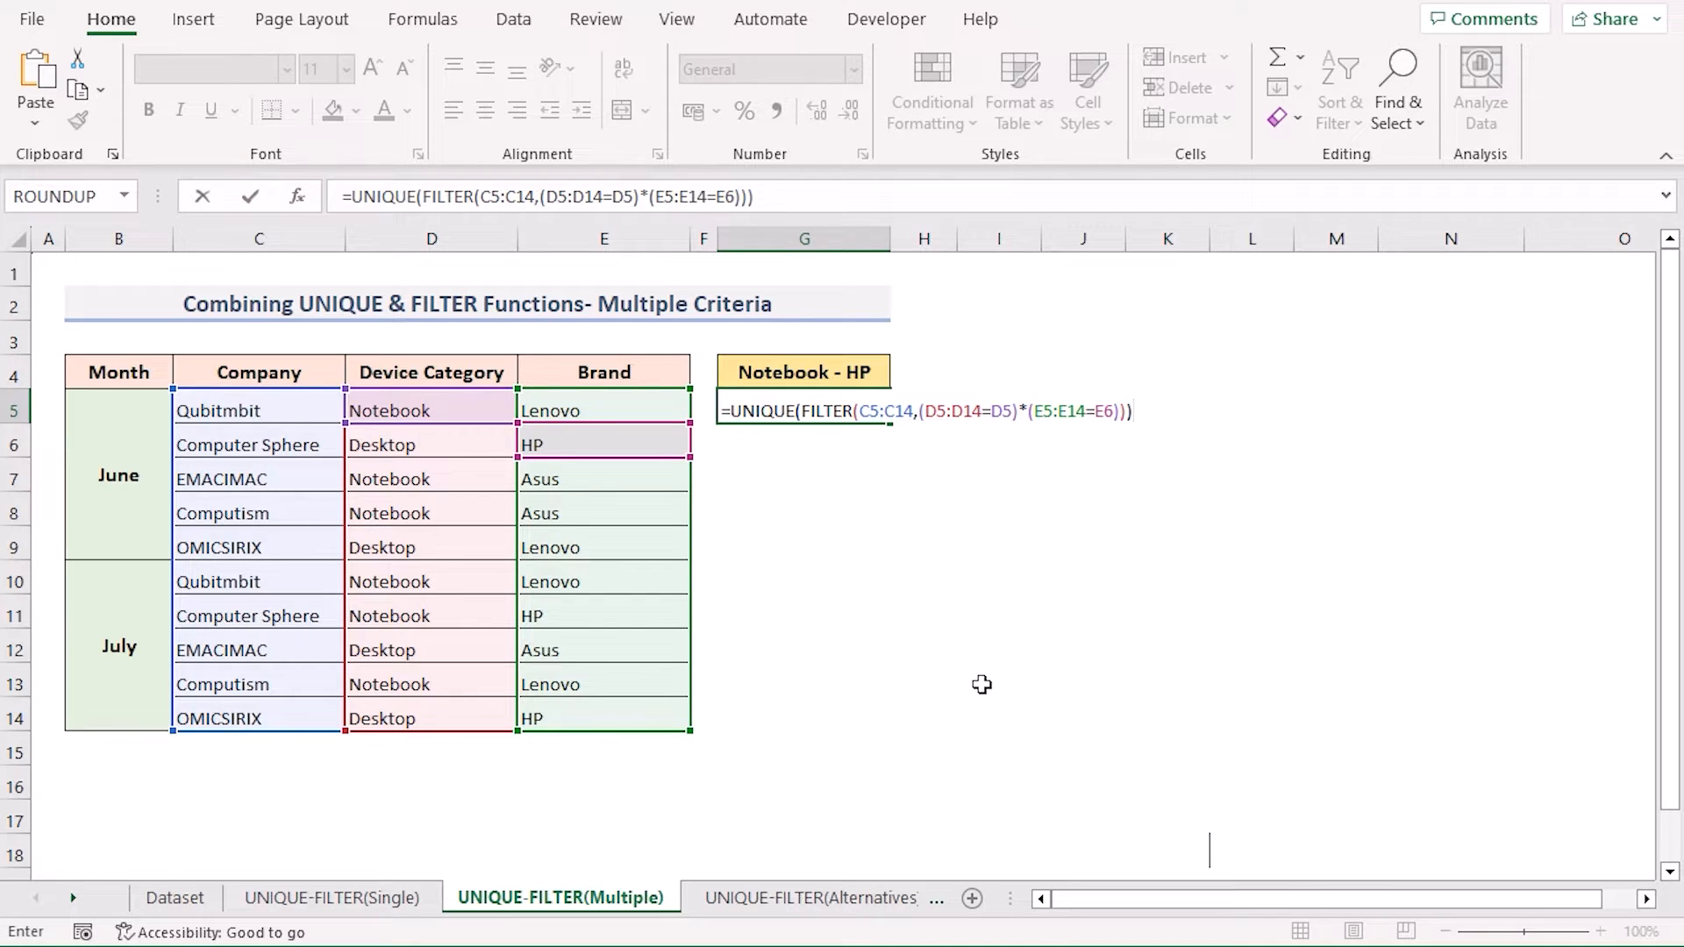
key(Return)
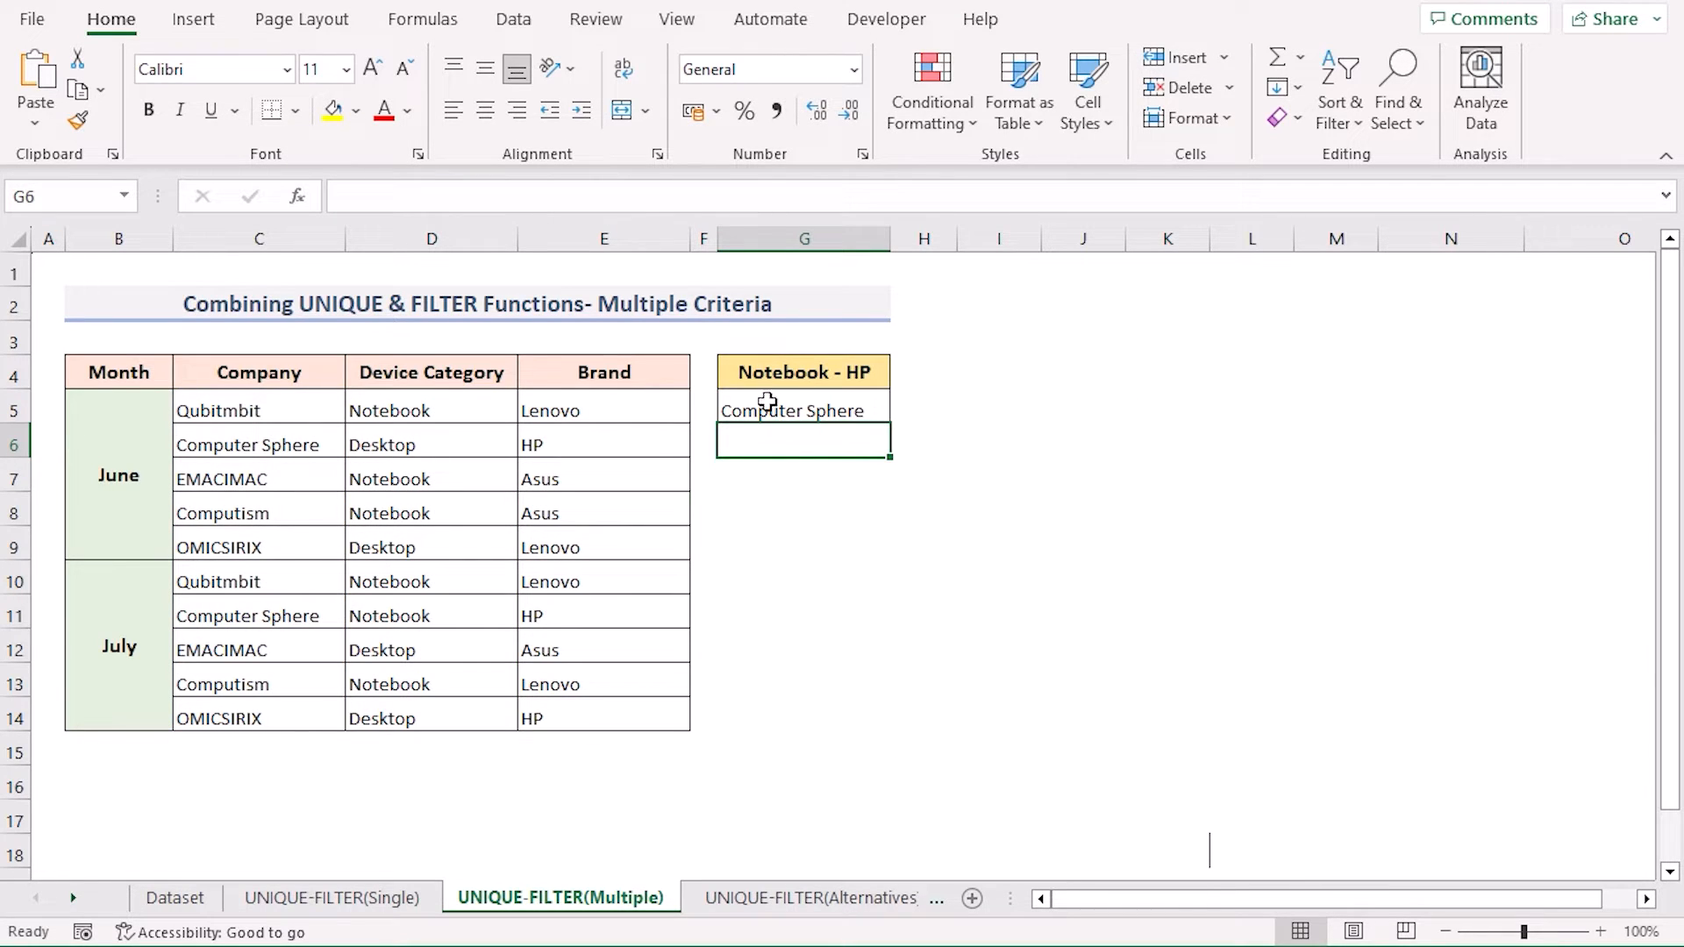
Check the company, device category and brand in row 11 of the table against the extracted Notebook - HP result
click(566, 616)
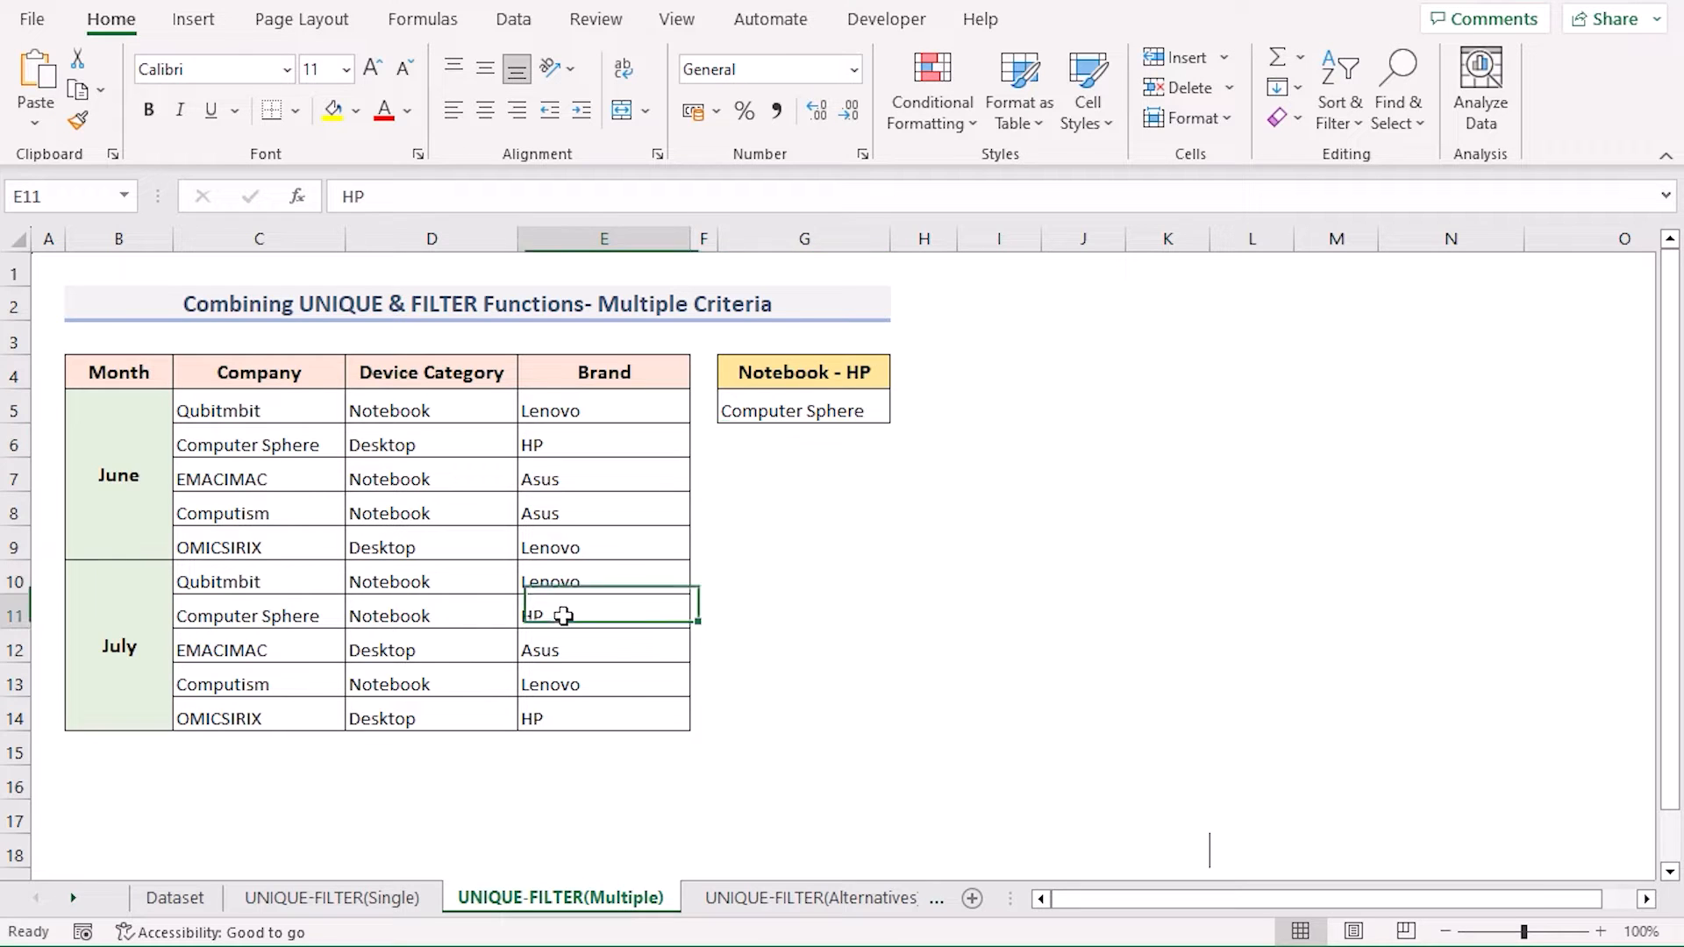
click(310, 617)
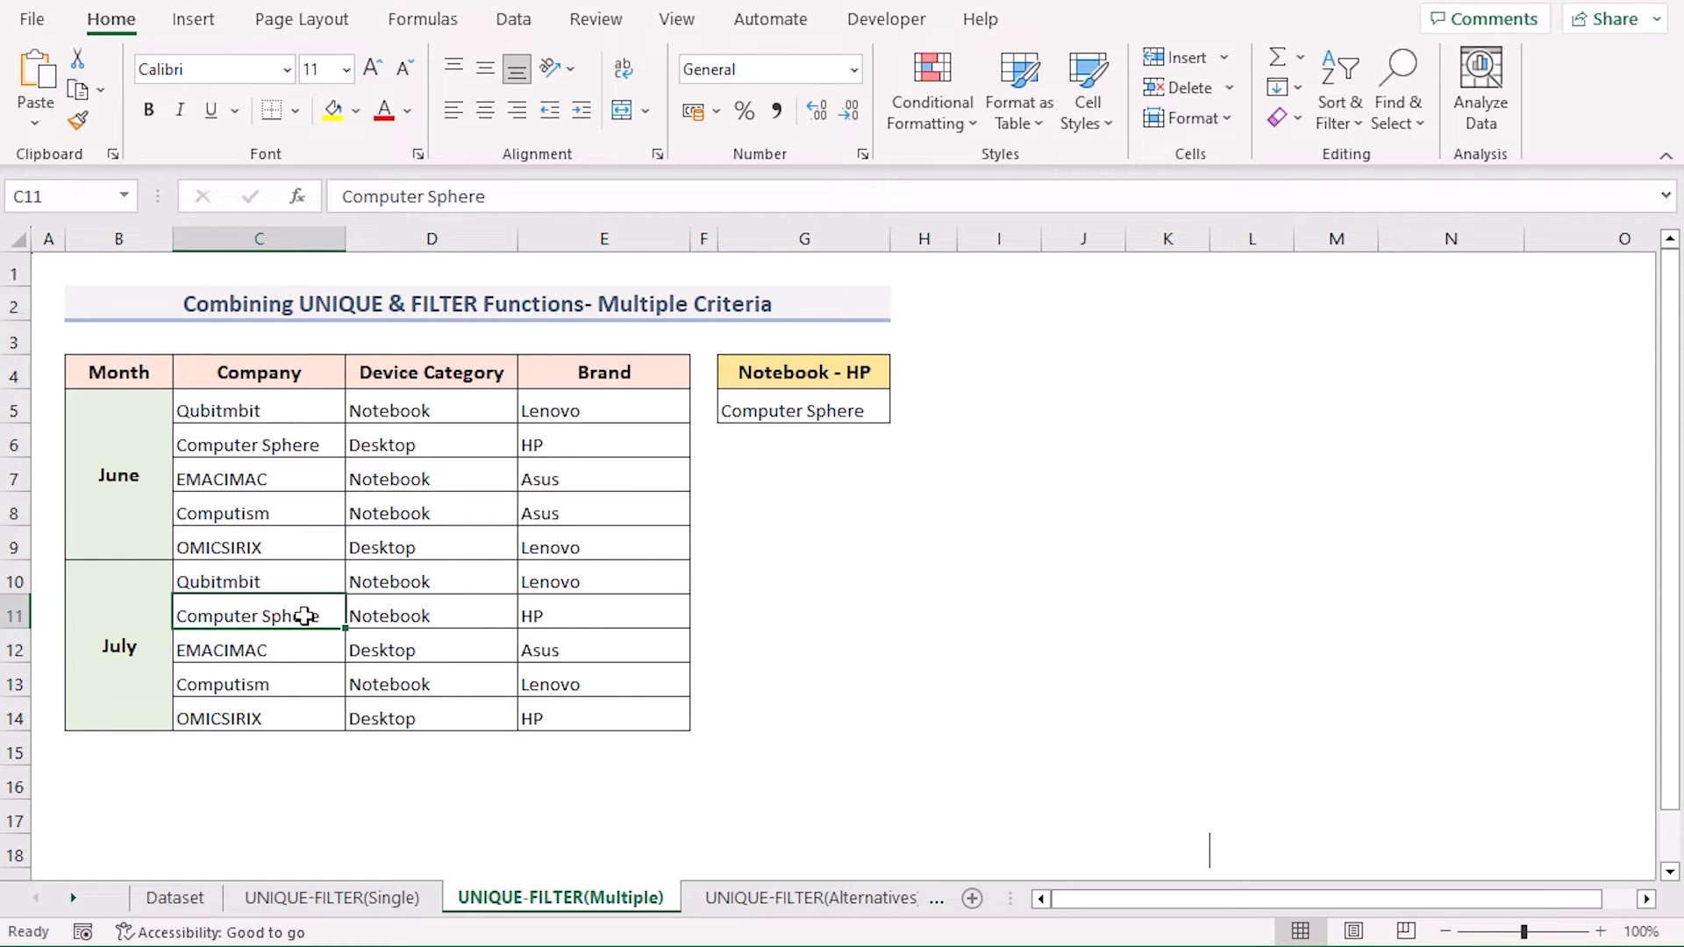
click(458, 616)
click(557, 616)
click(451, 605)
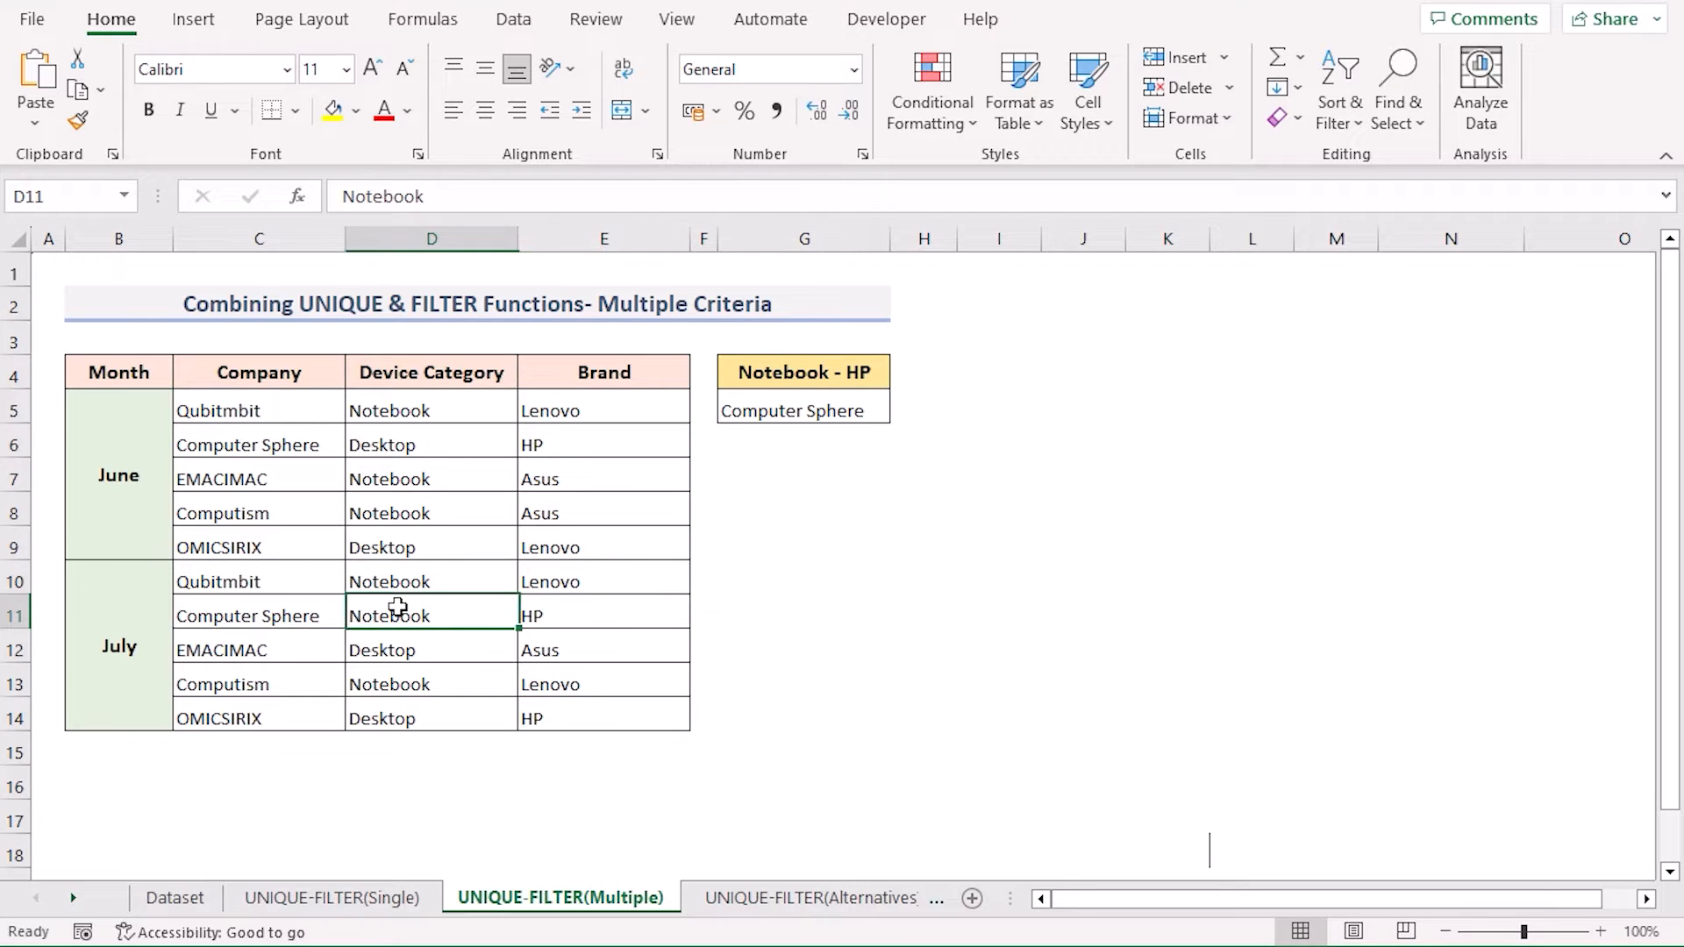
click(644, 623)
click(486, 610)
click(290, 619)
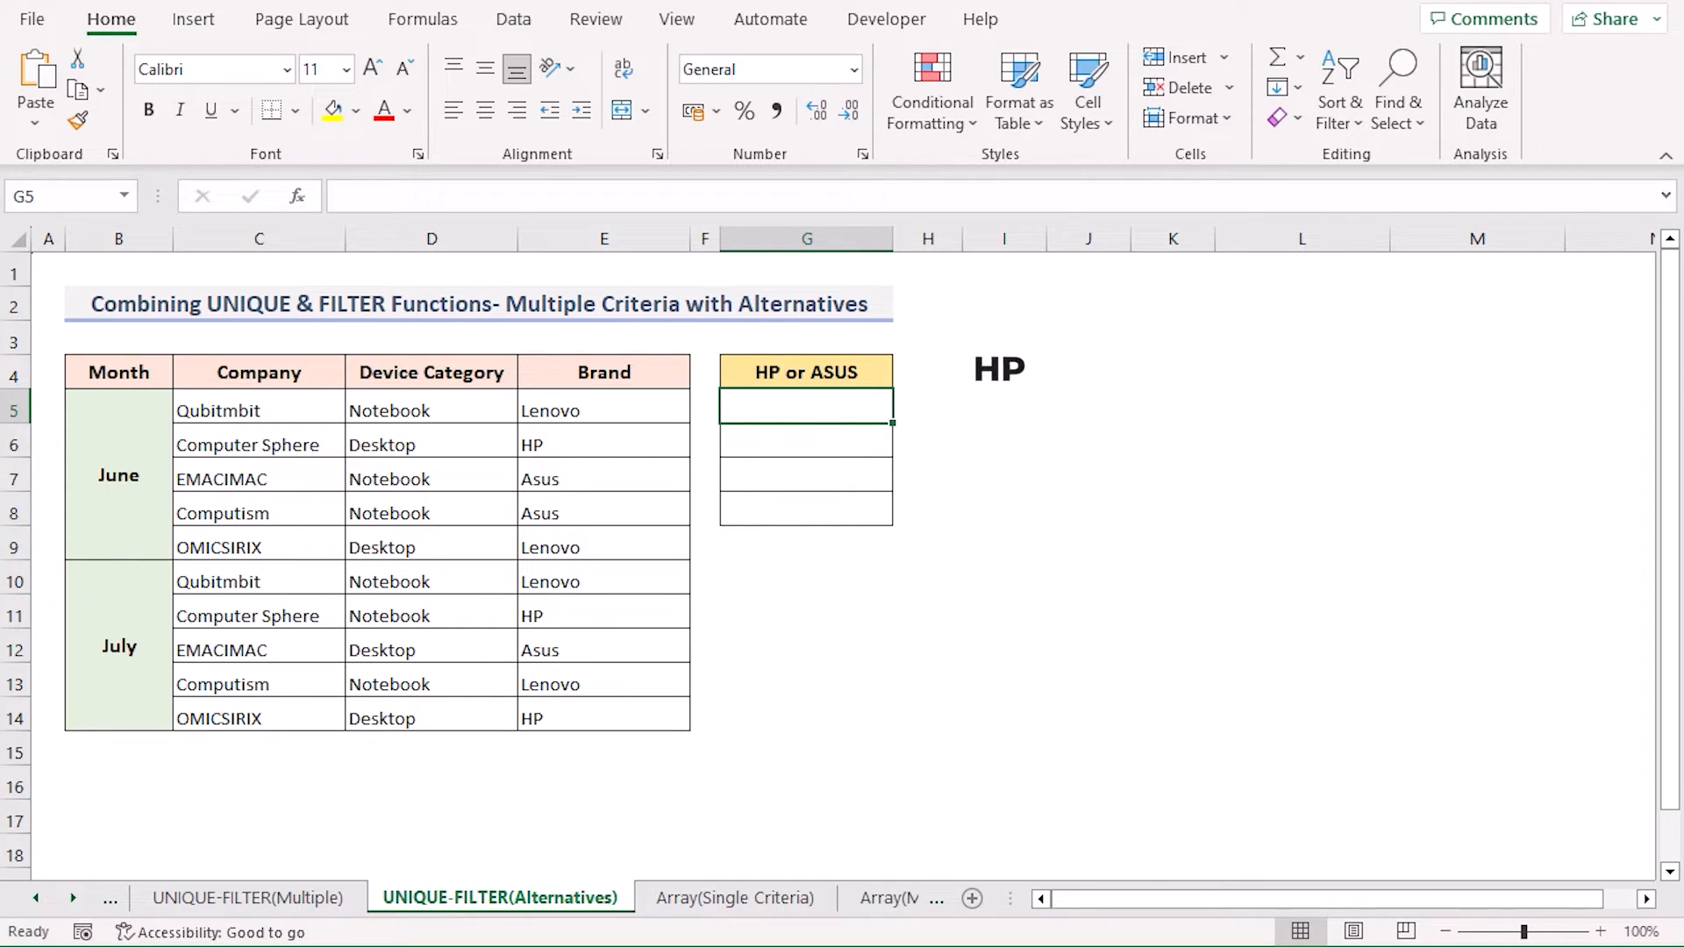
In G5 of the UNIQUE-FILTER(Alternatives) sheet, begin a UNIQUE formula with a nested FILTER over company range C5:C14
key(F2)
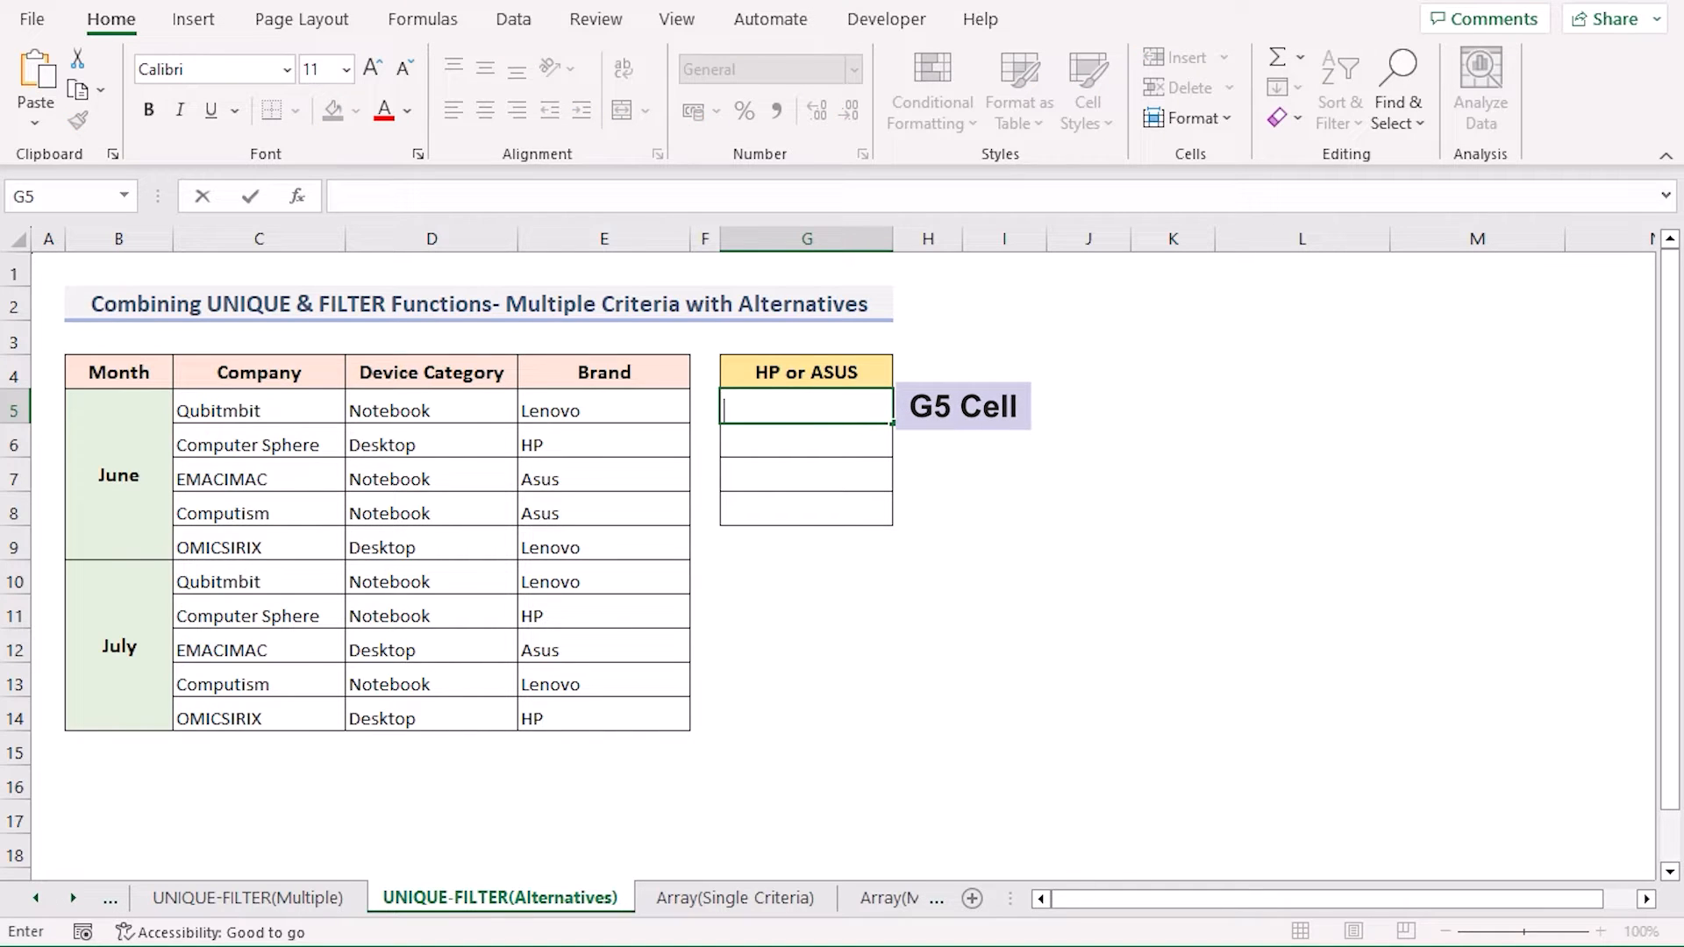
text(=UNIQUE)
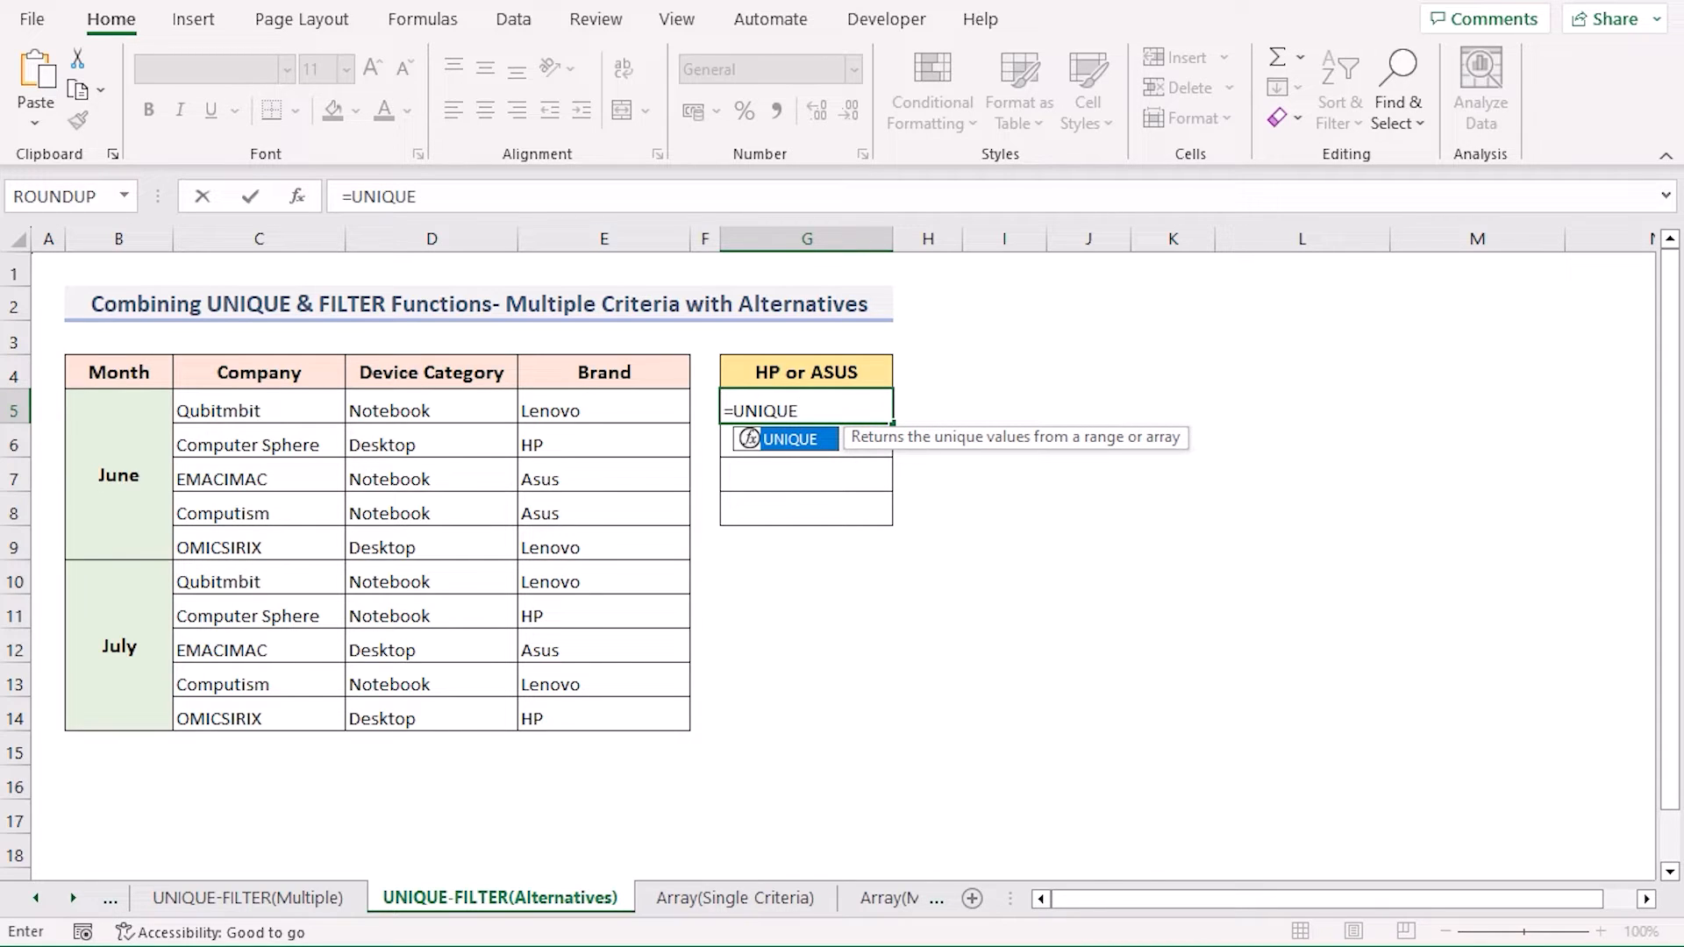
text(()
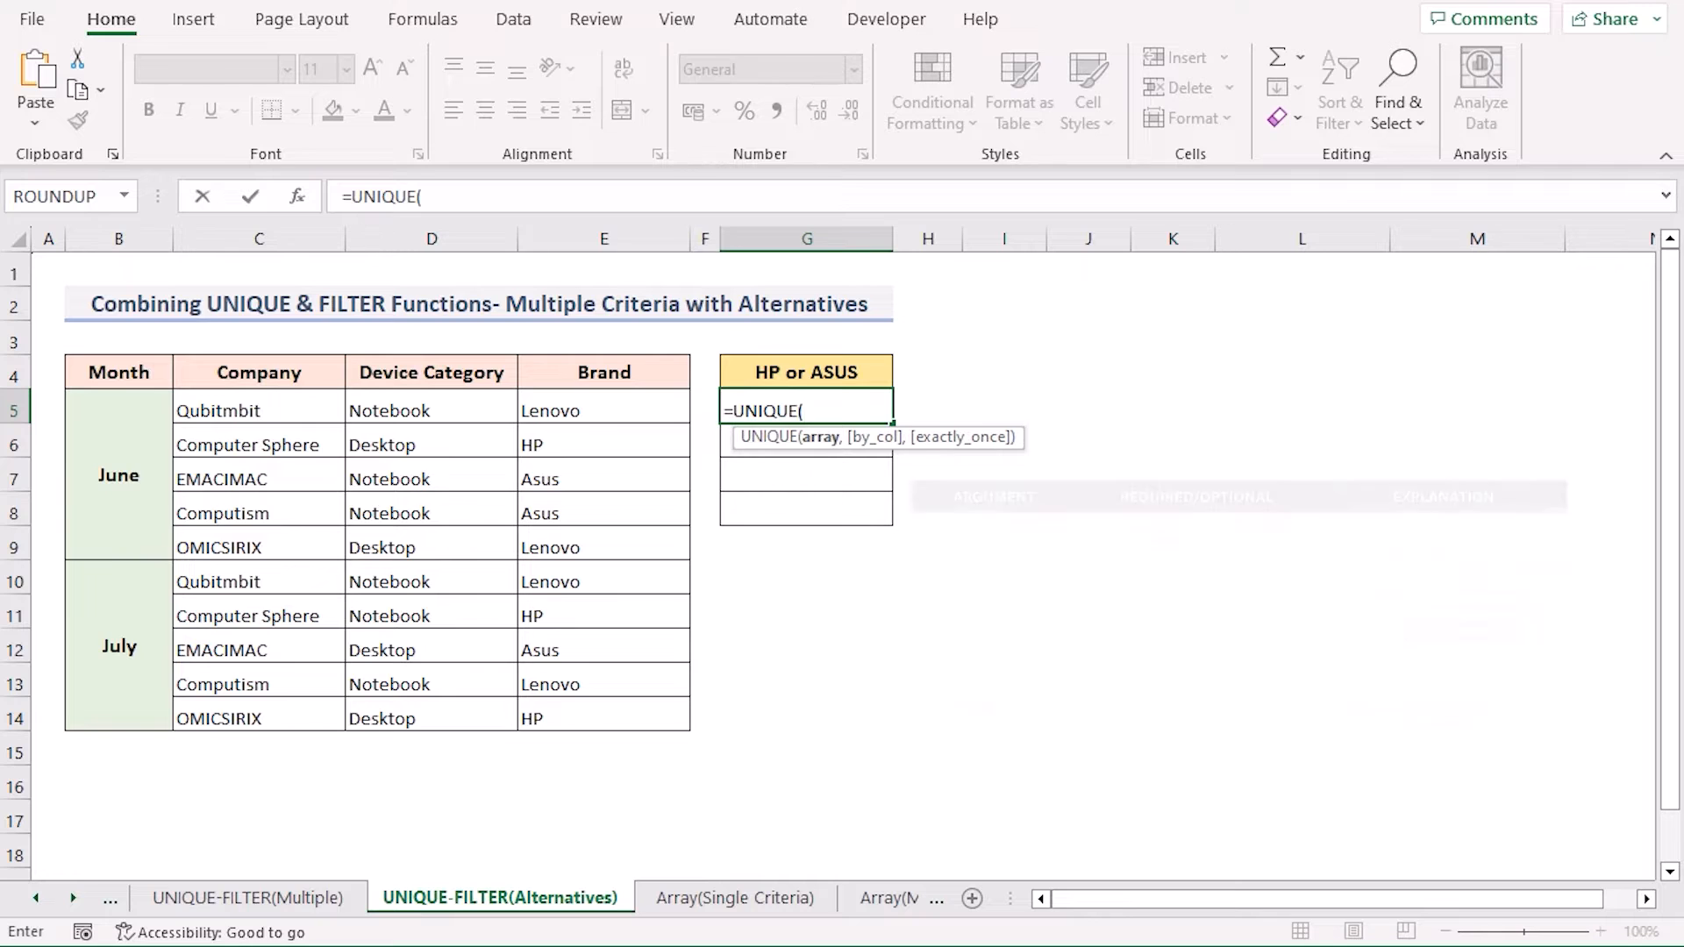
text(FILTER)
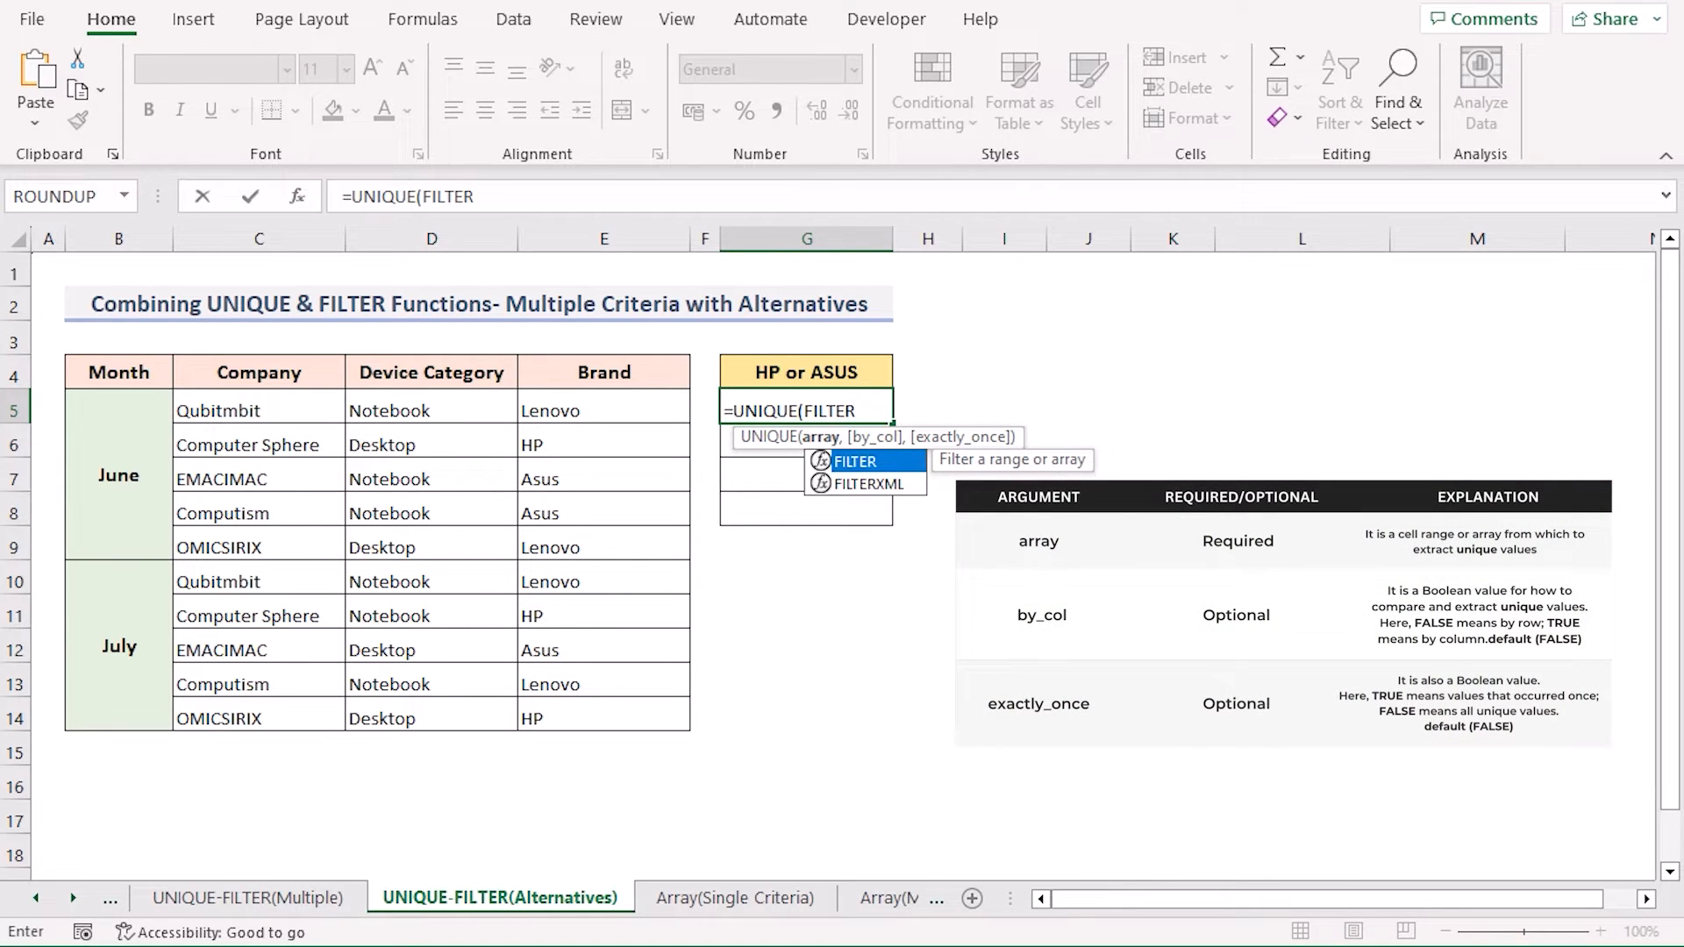
text(()
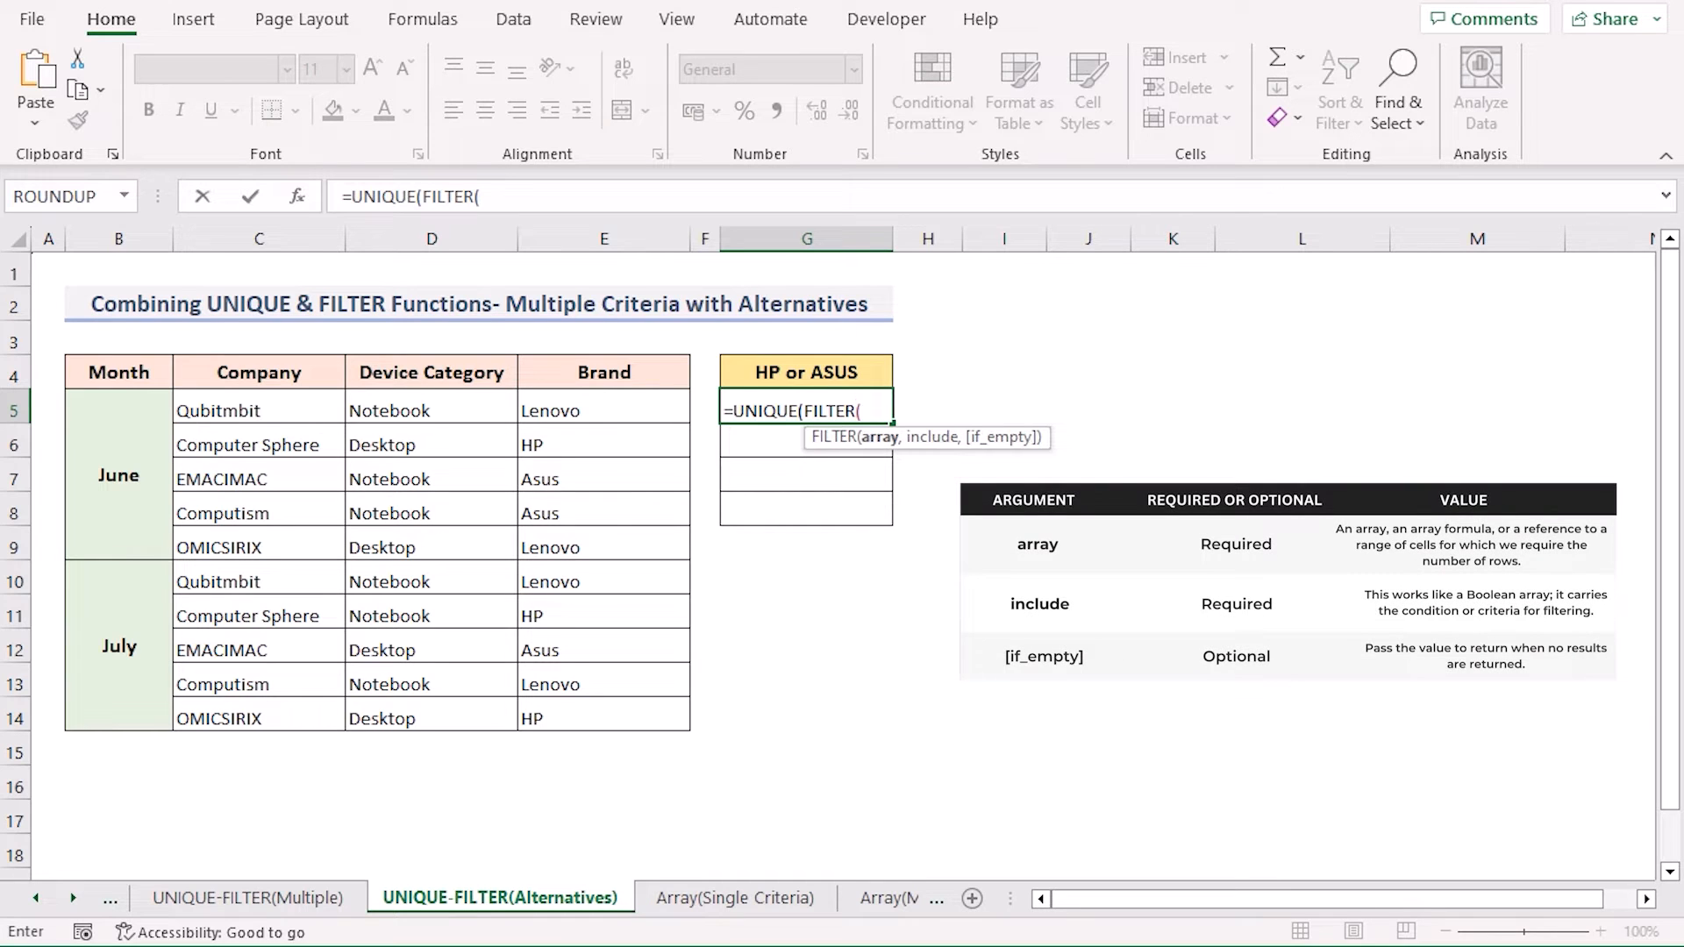
drag(259, 410, 259, 718)
text(,)
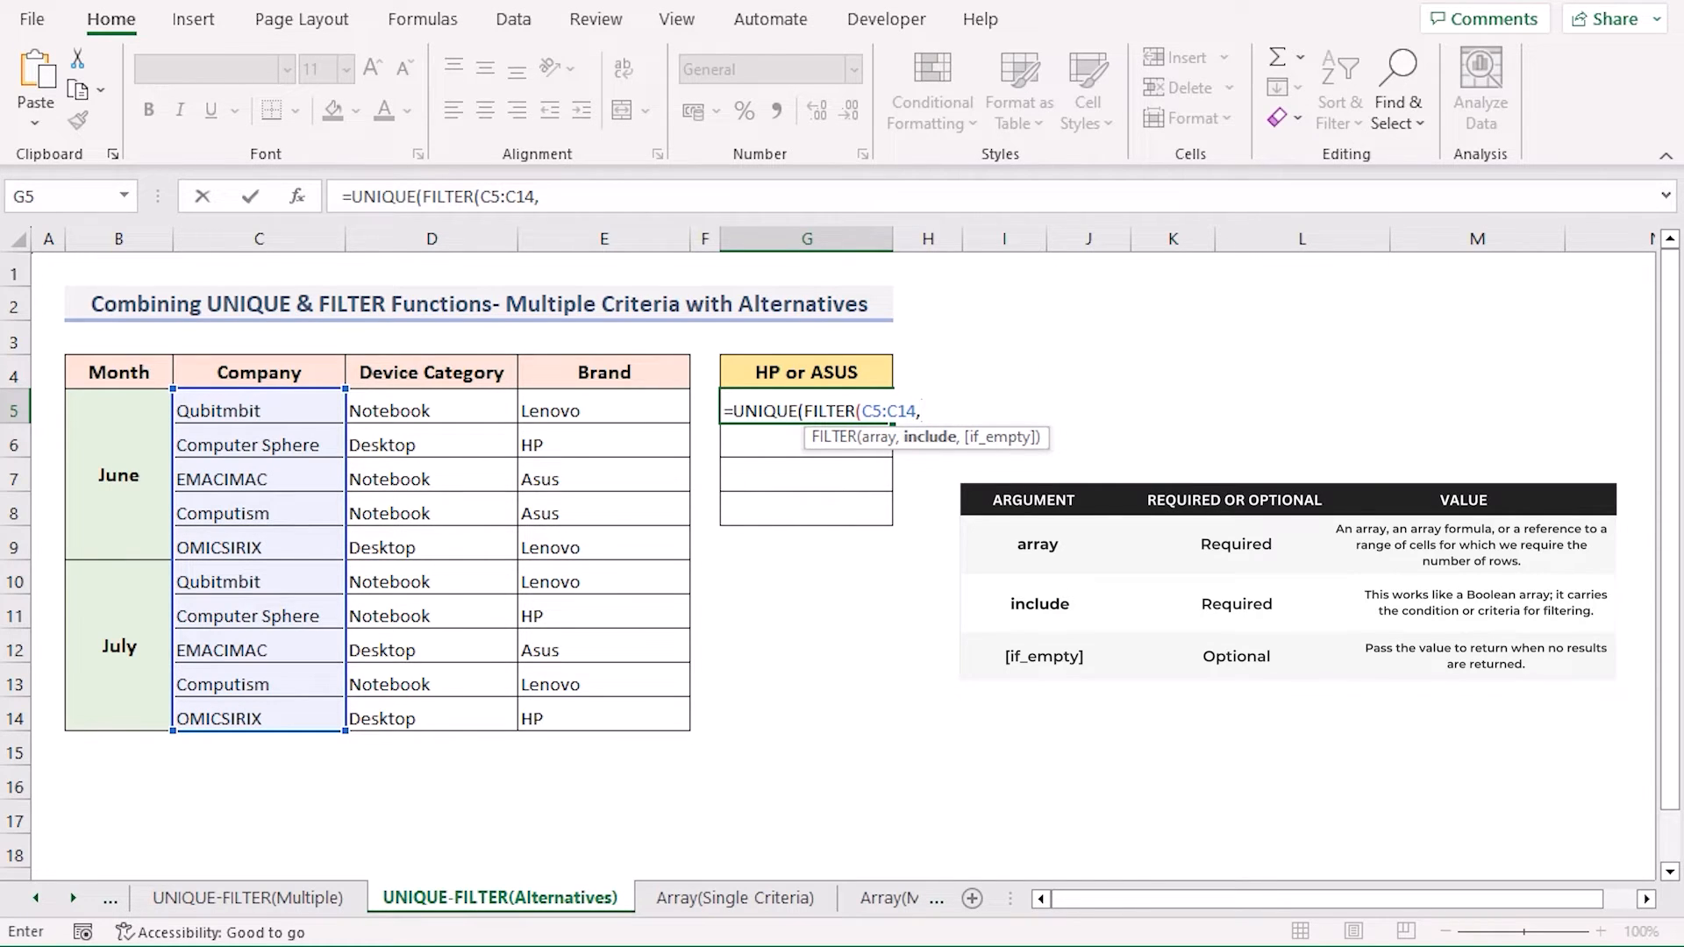
Add the first FILTER condition under HP or ASUS, matching brand range E5:E14 to the HP value in E6
text(()
drag(605, 410, 614, 719)
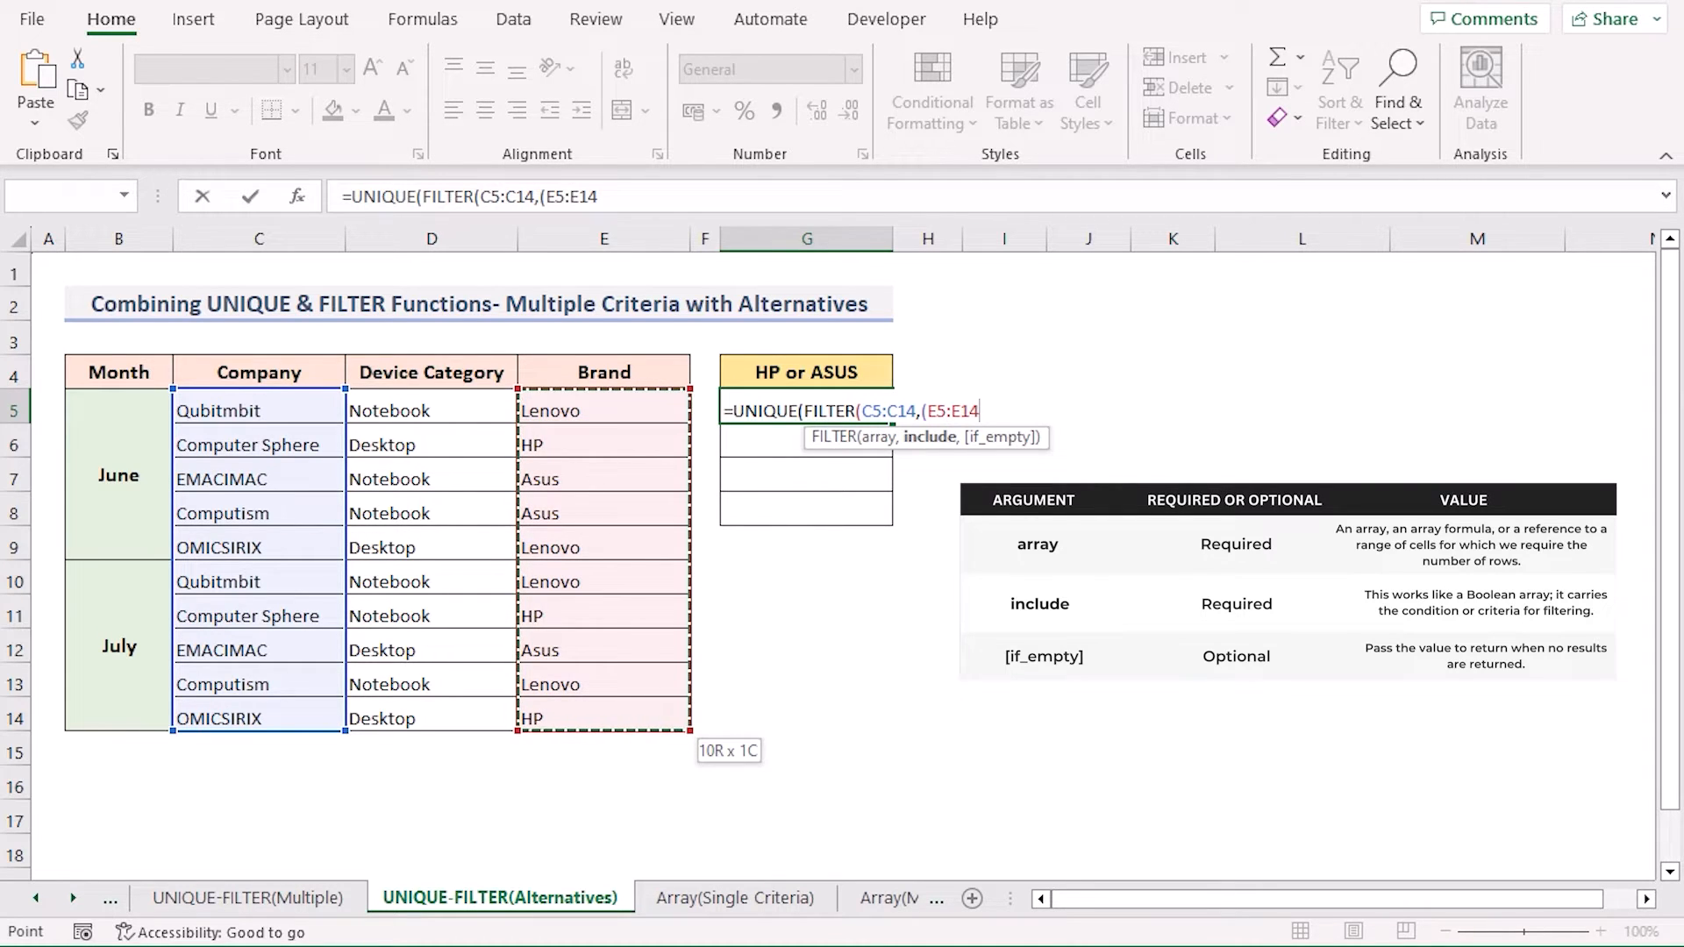
text(=)
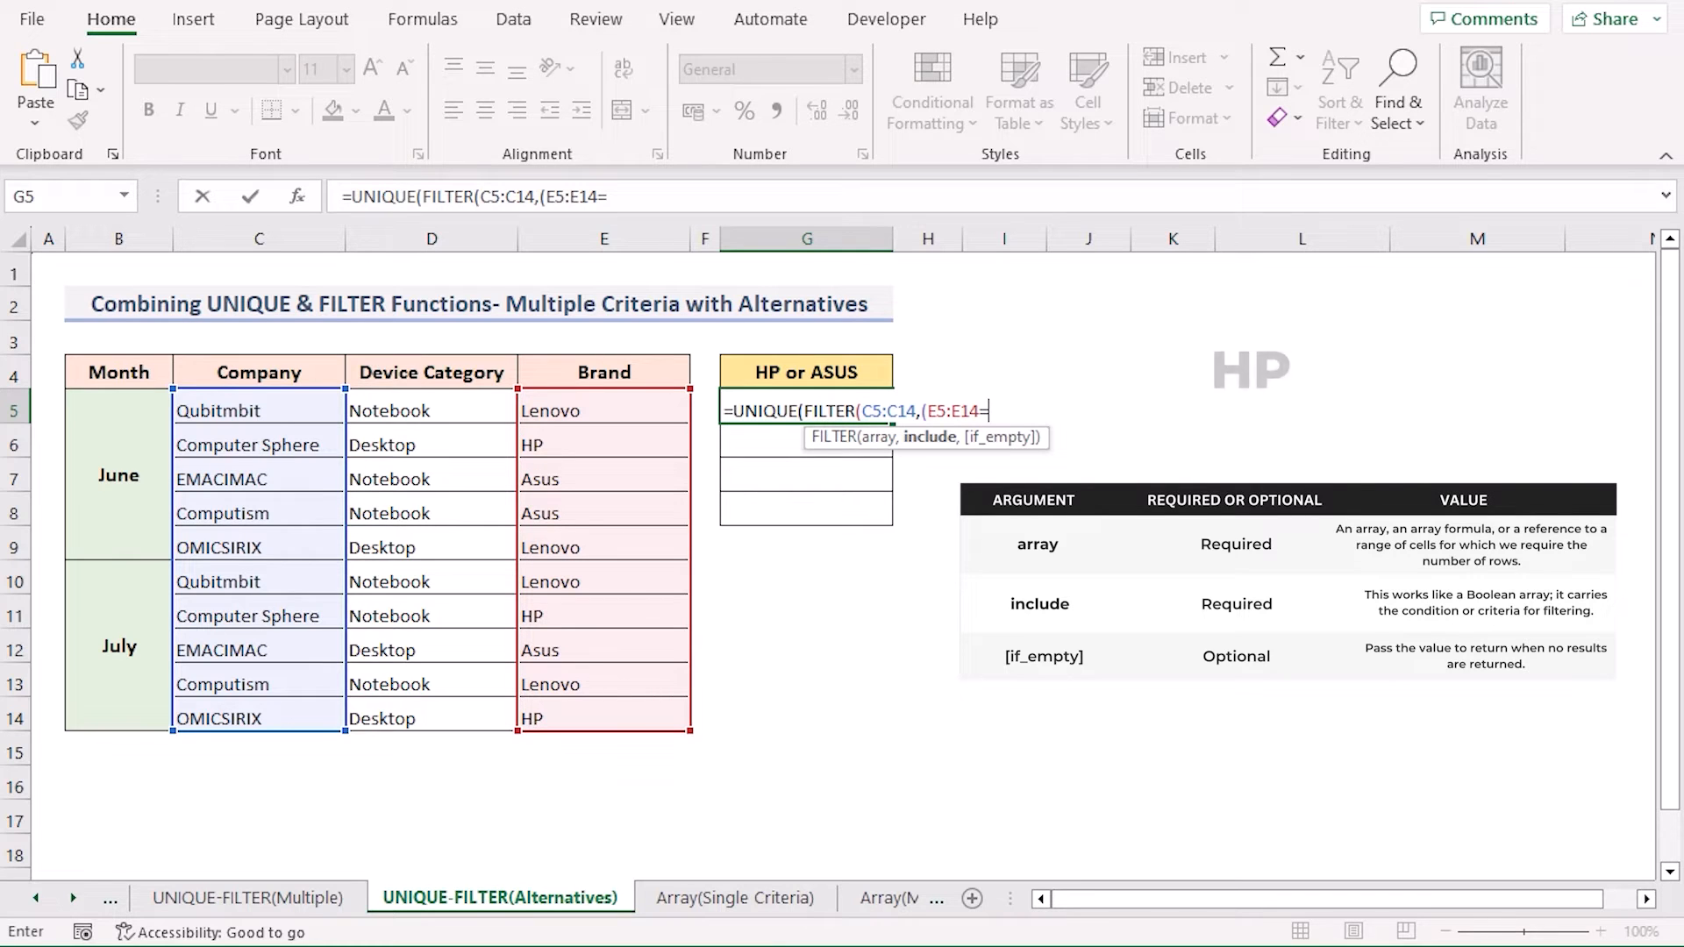
click(605, 441)
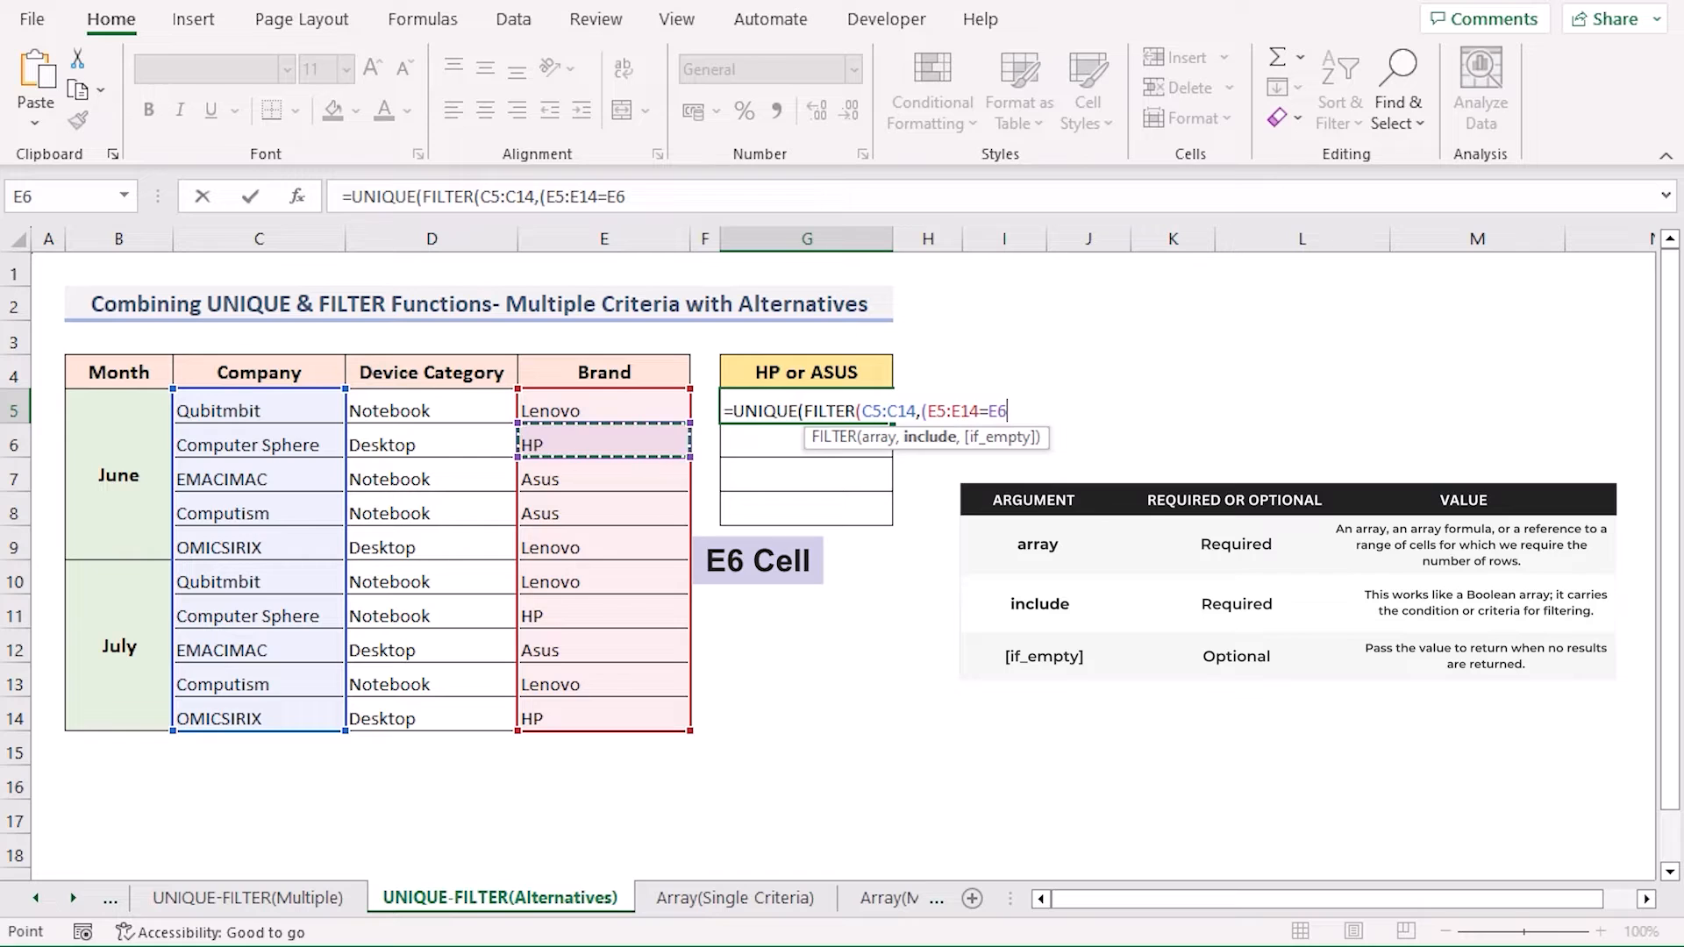
Add the alternative Asus condition with +(E5:E14=E7), then close and enter the formula
text()+()
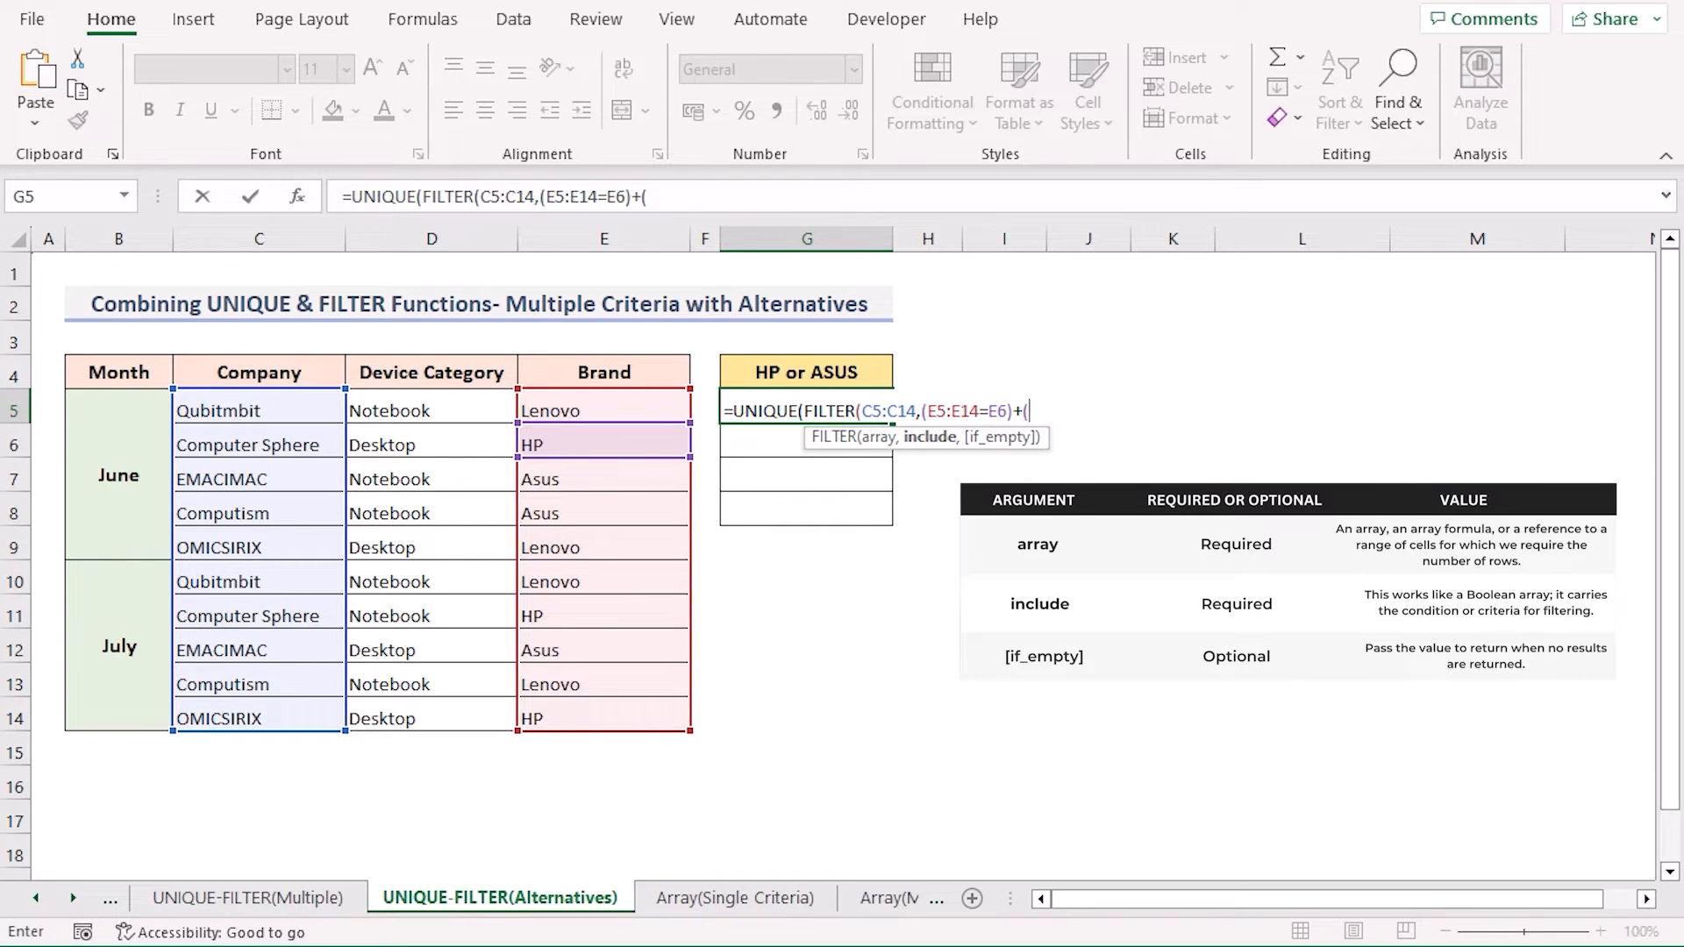
click(603, 410)
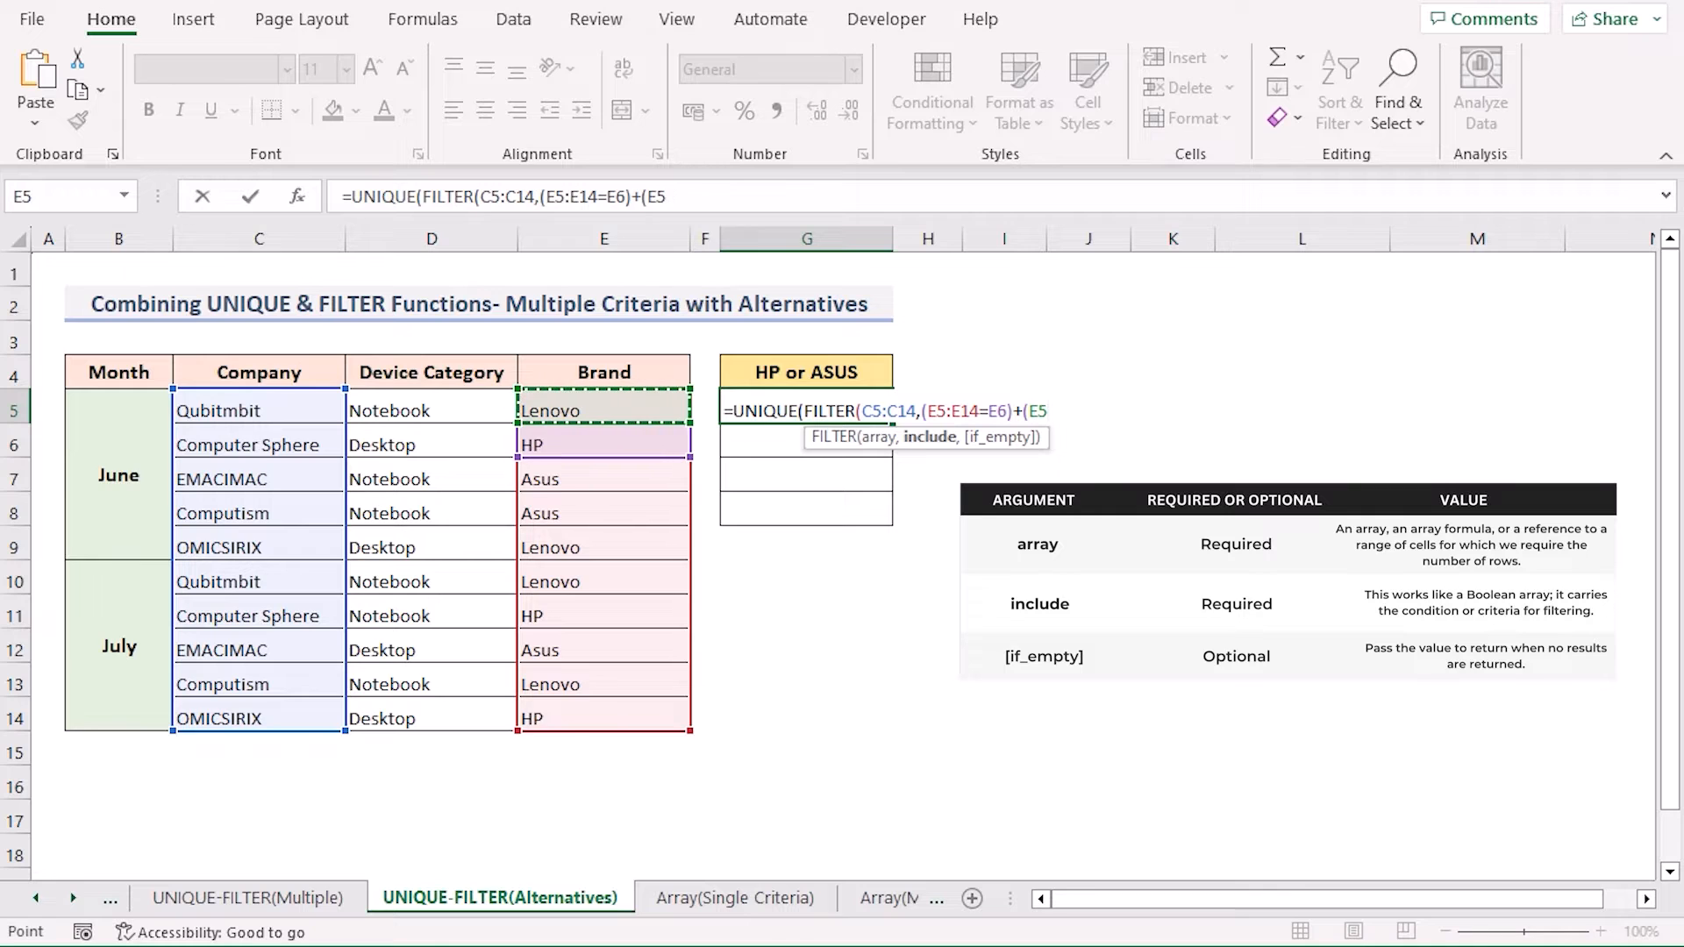
key(ctrl+shift+Down)
text(=)
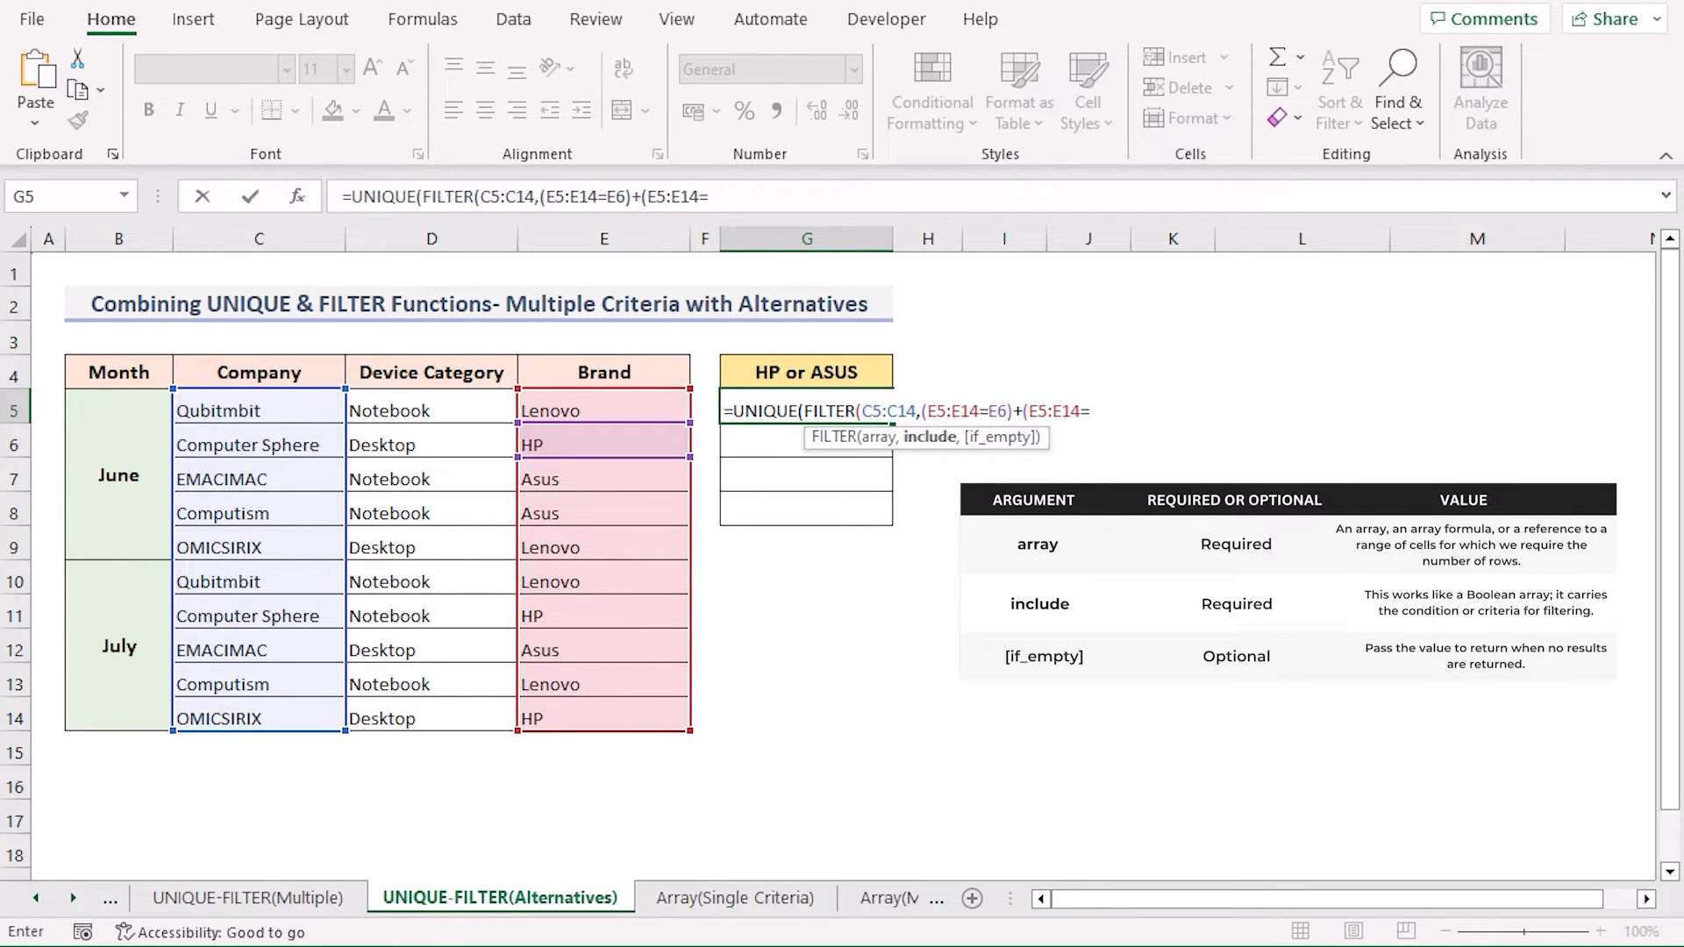
click(603, 479)
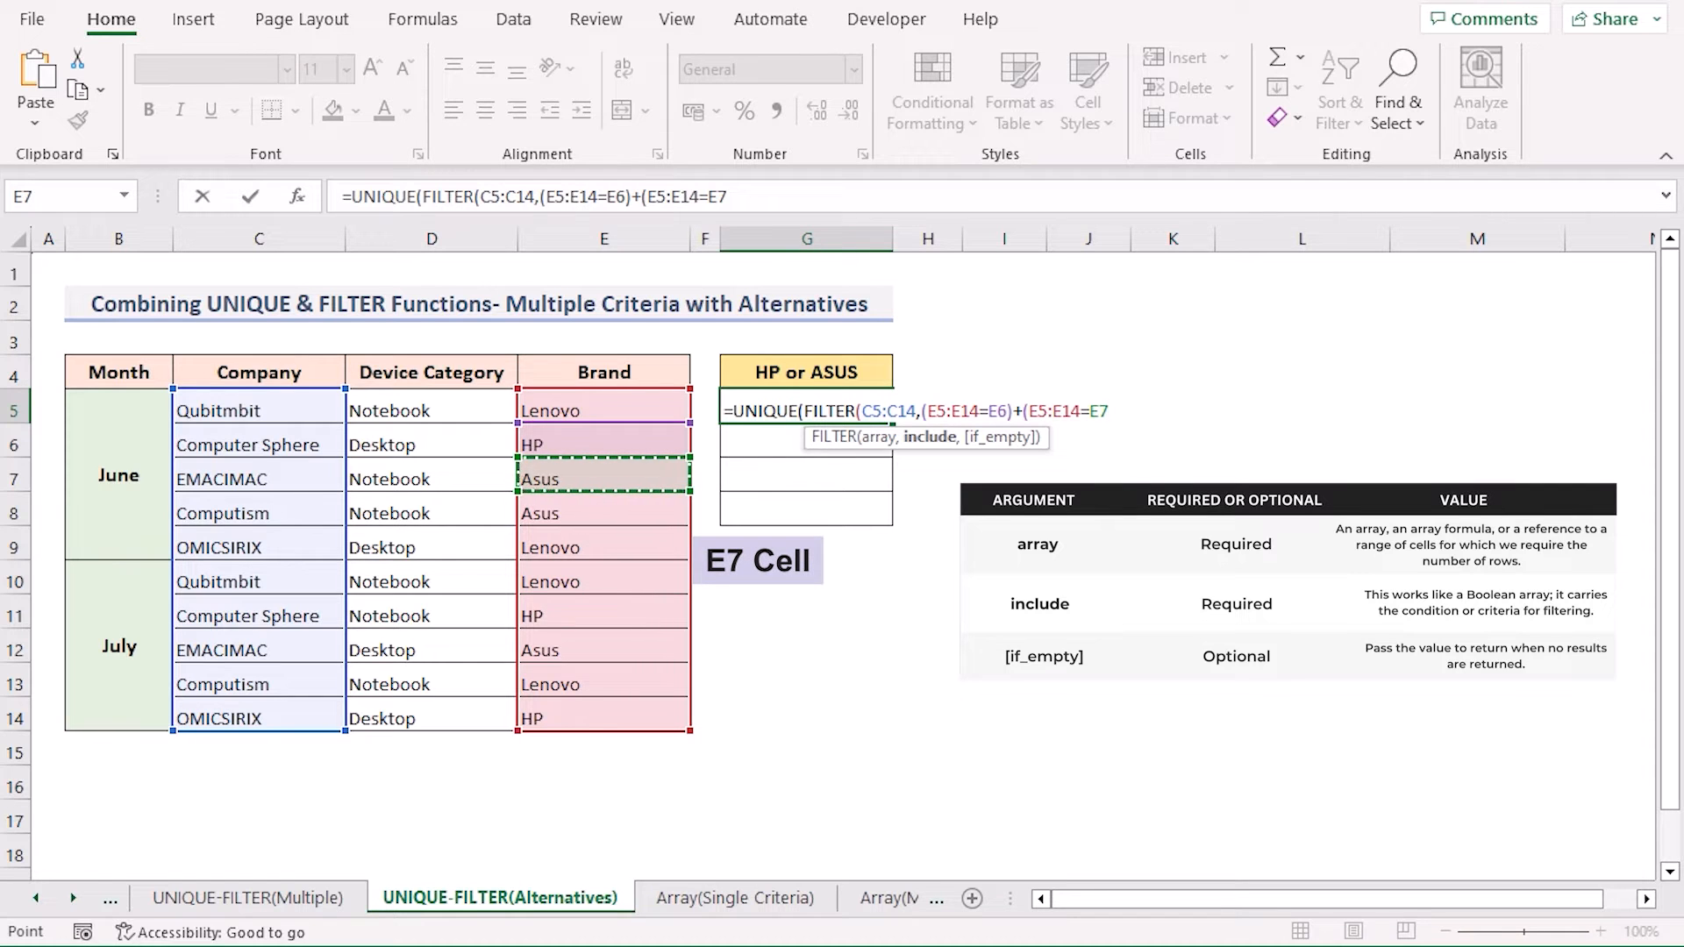
text())))
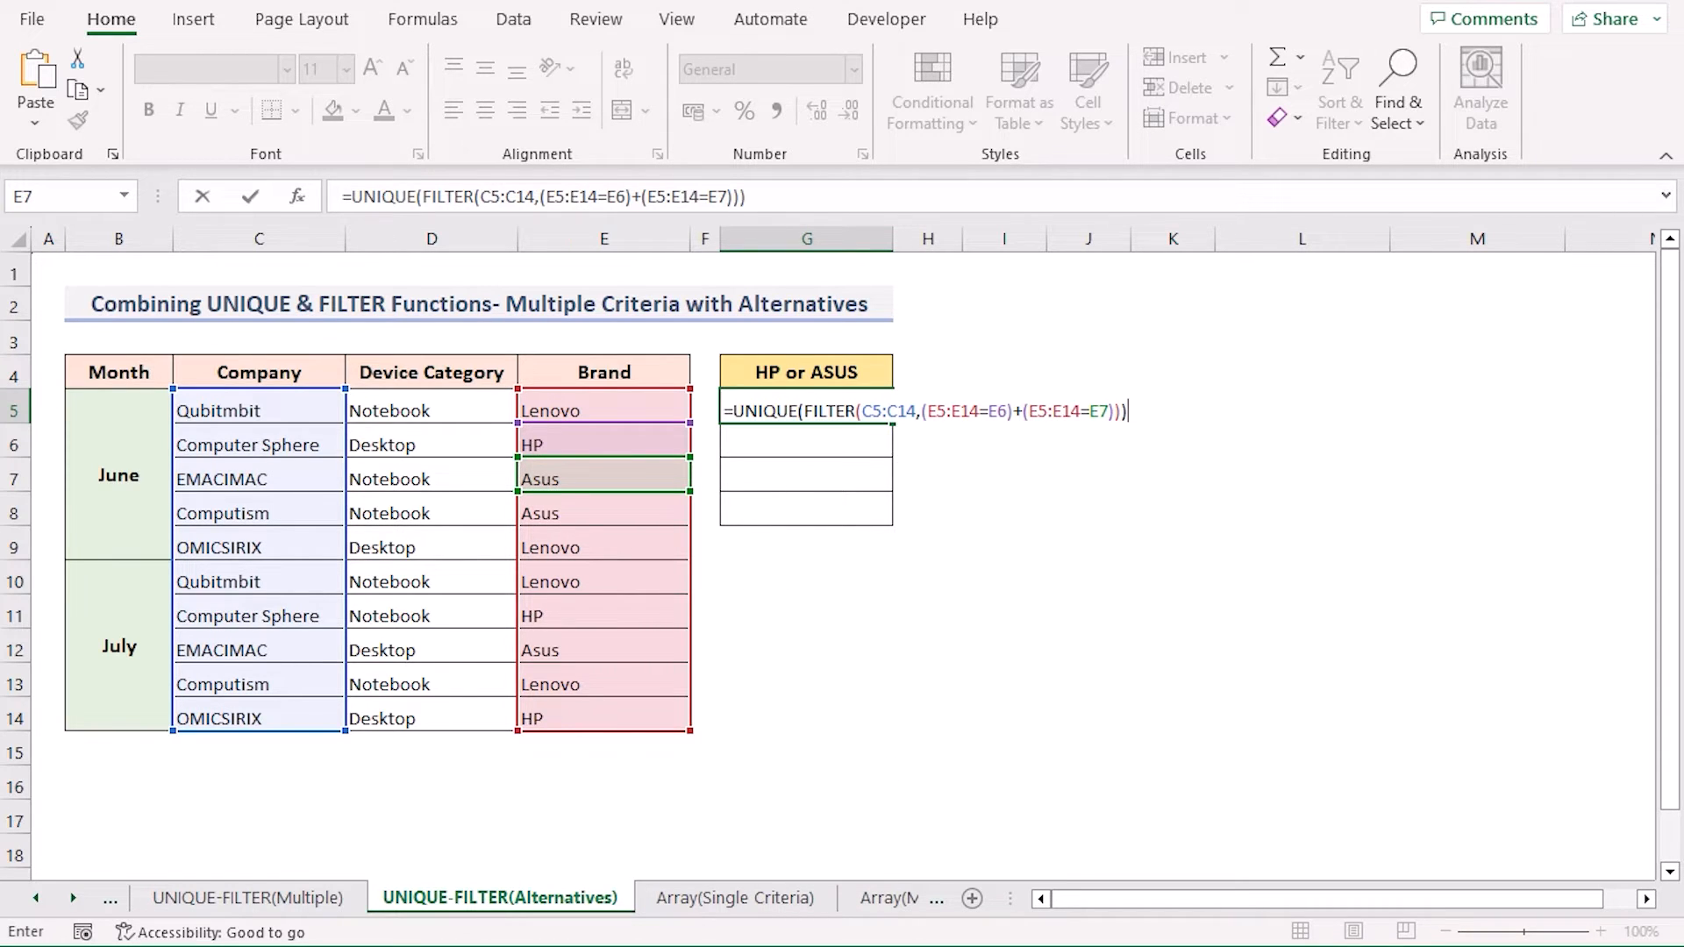
key(Return)
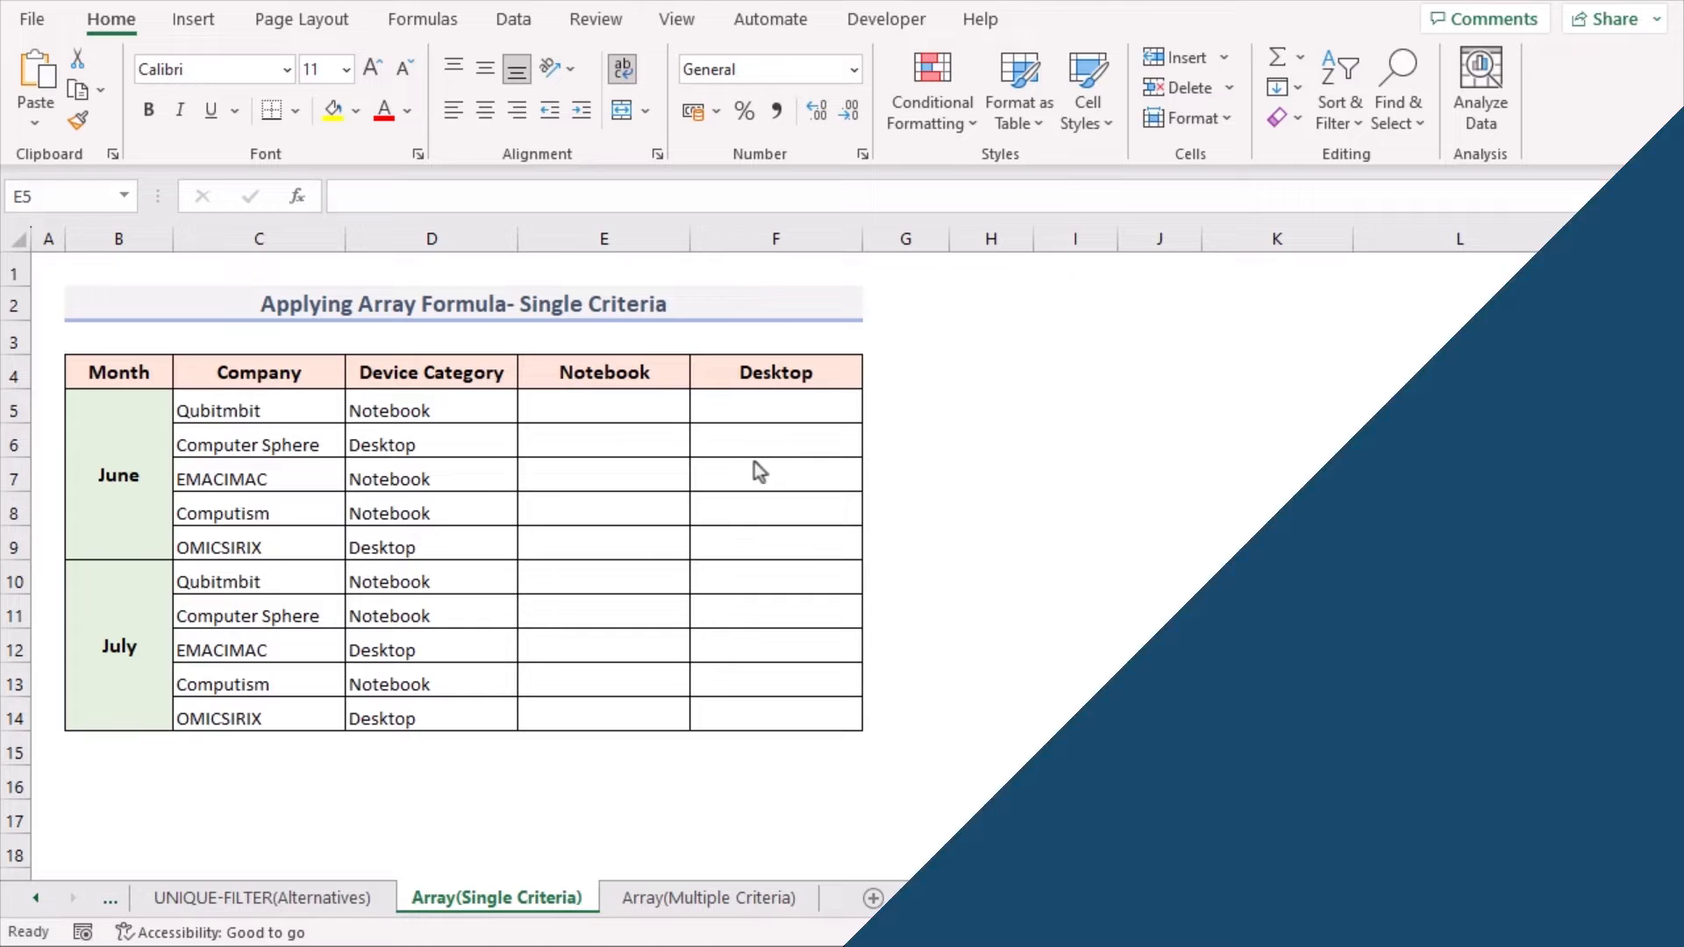
In E5 of the Array(Single Criteria) sheet, begin an IF formula with the logical test $E$4=$D$5:$D$14
double_click(616, 404)
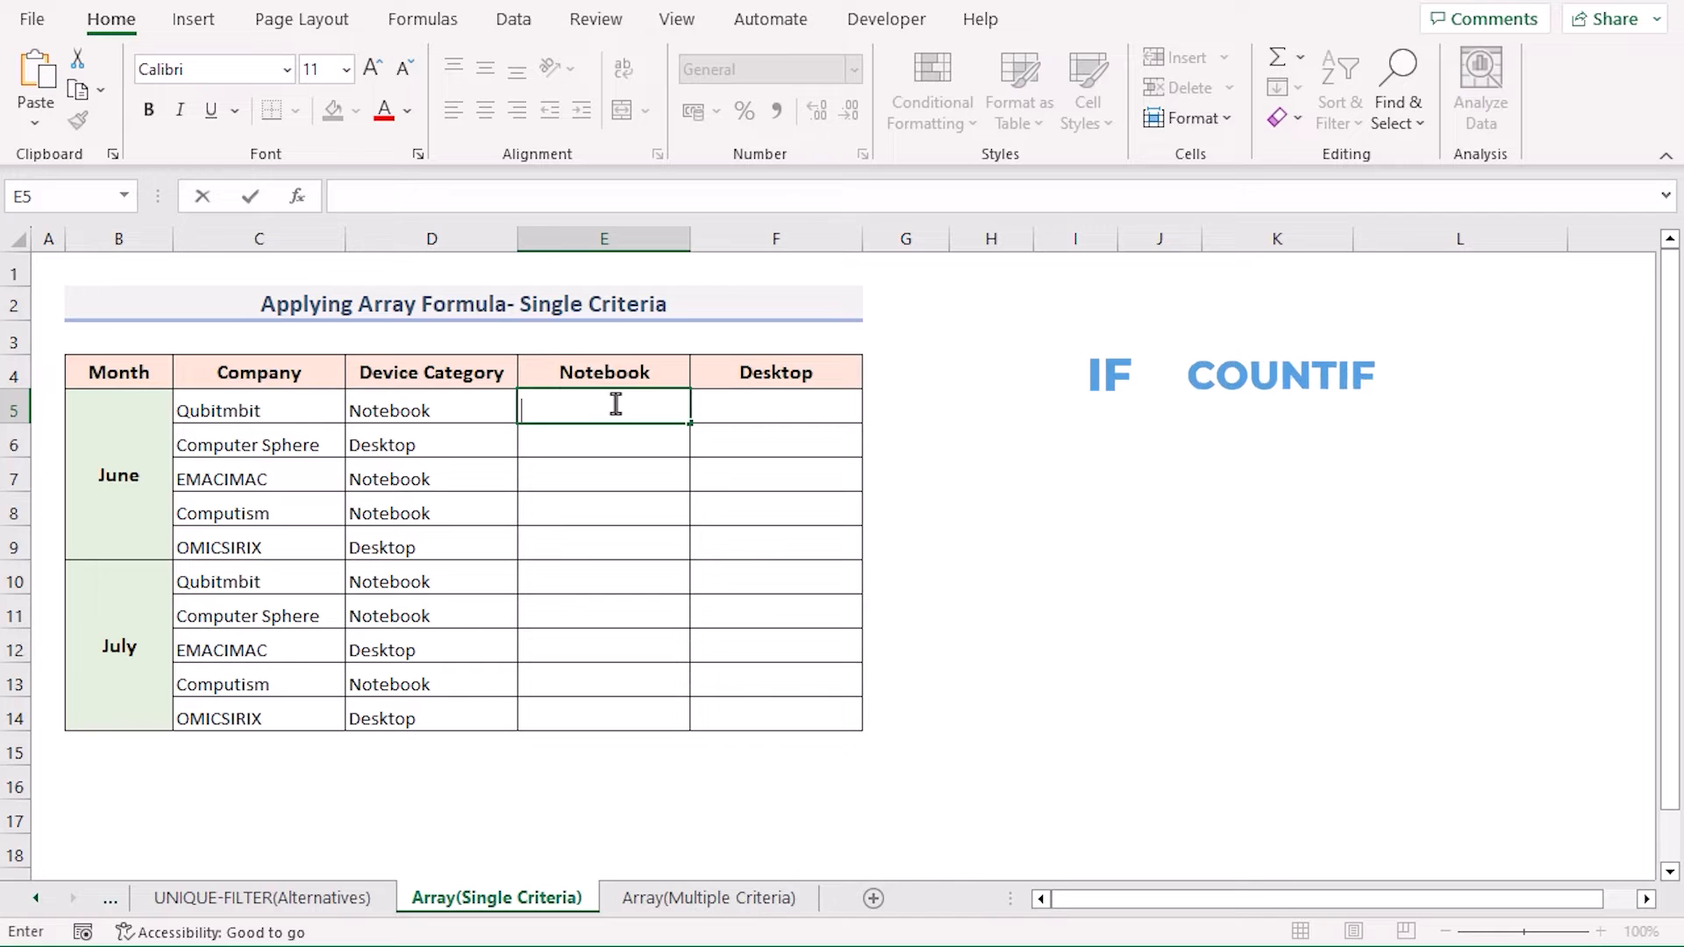
text(=)
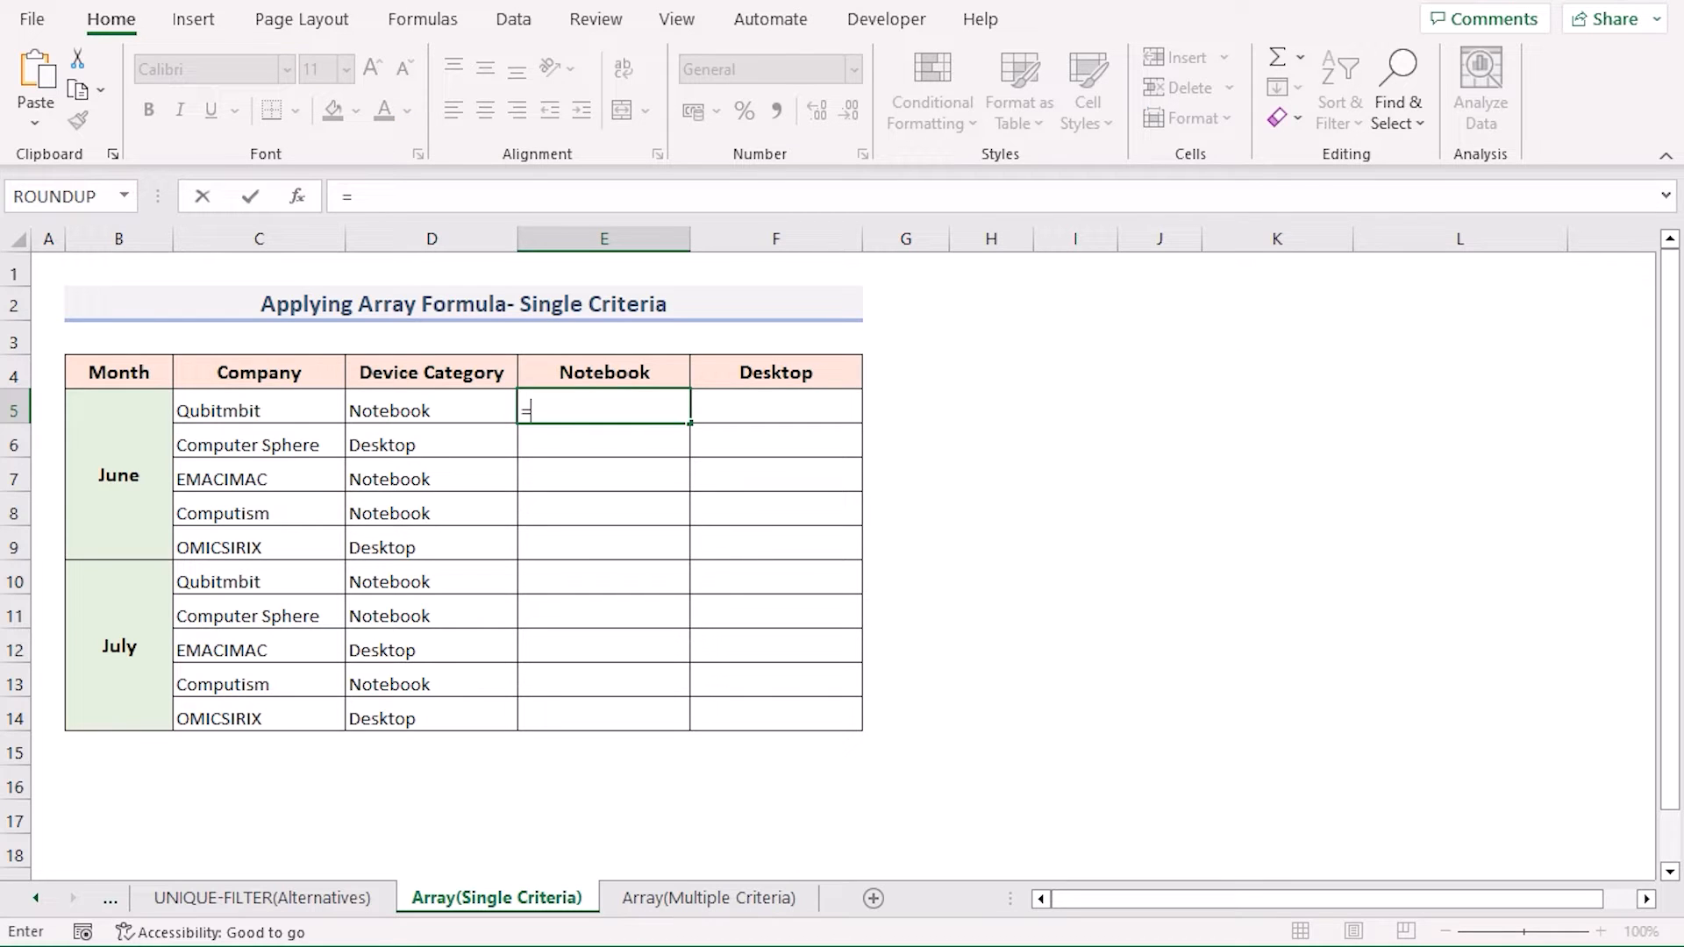
text(if)
key(Tab)
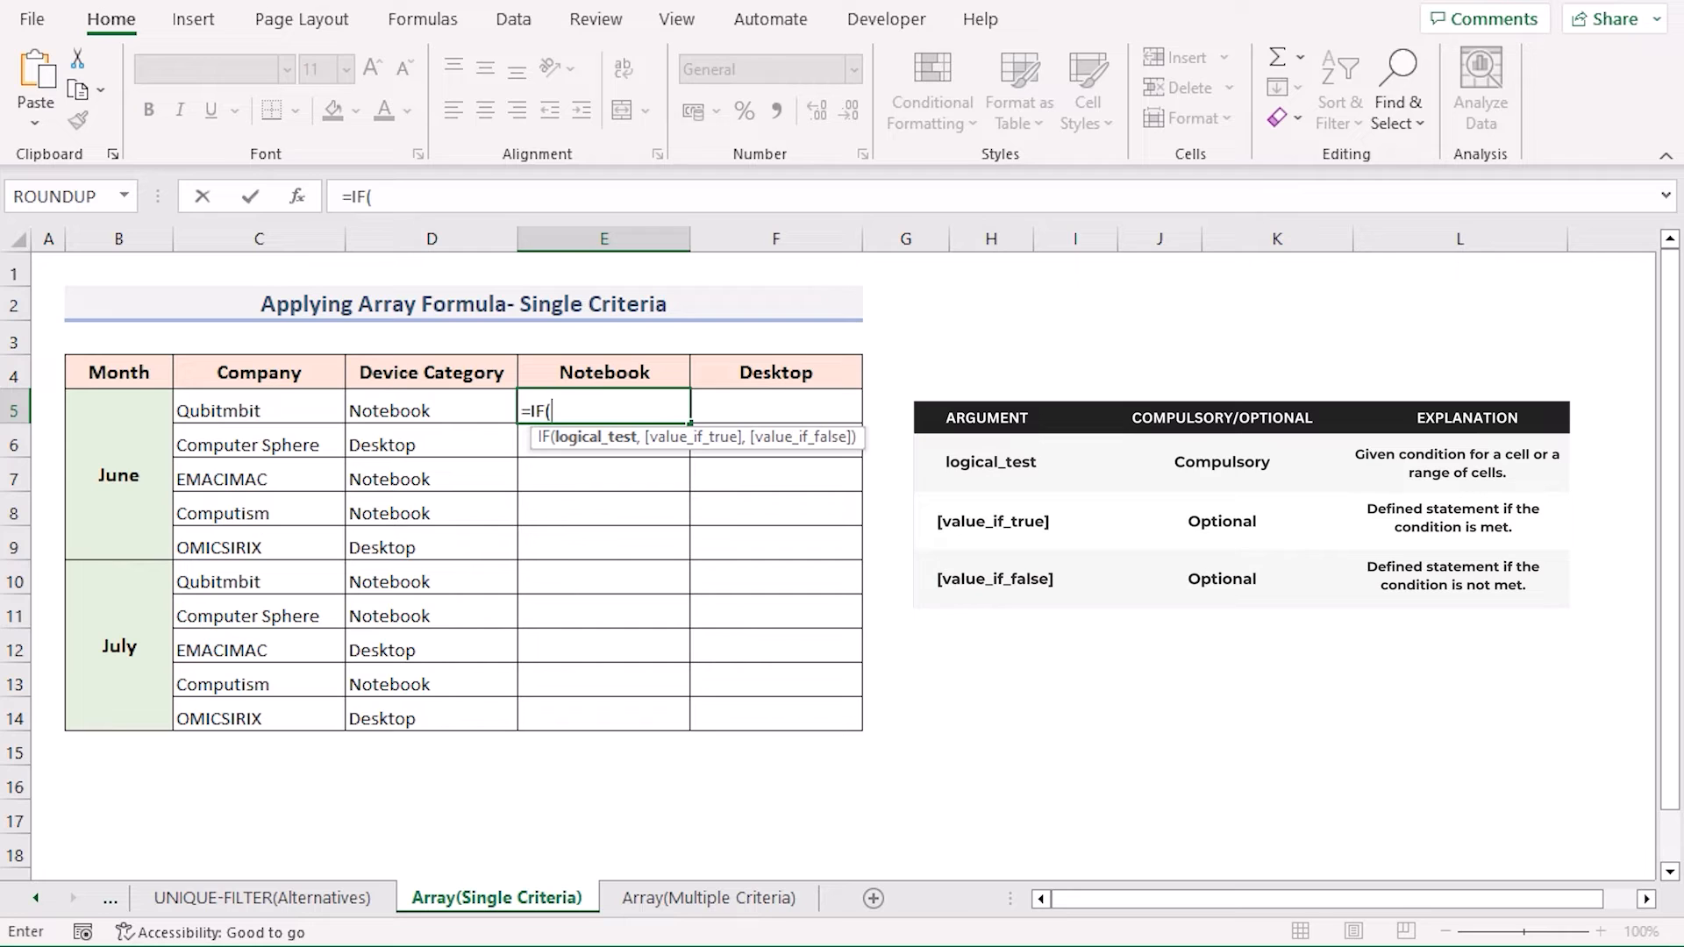
click(604, 373)
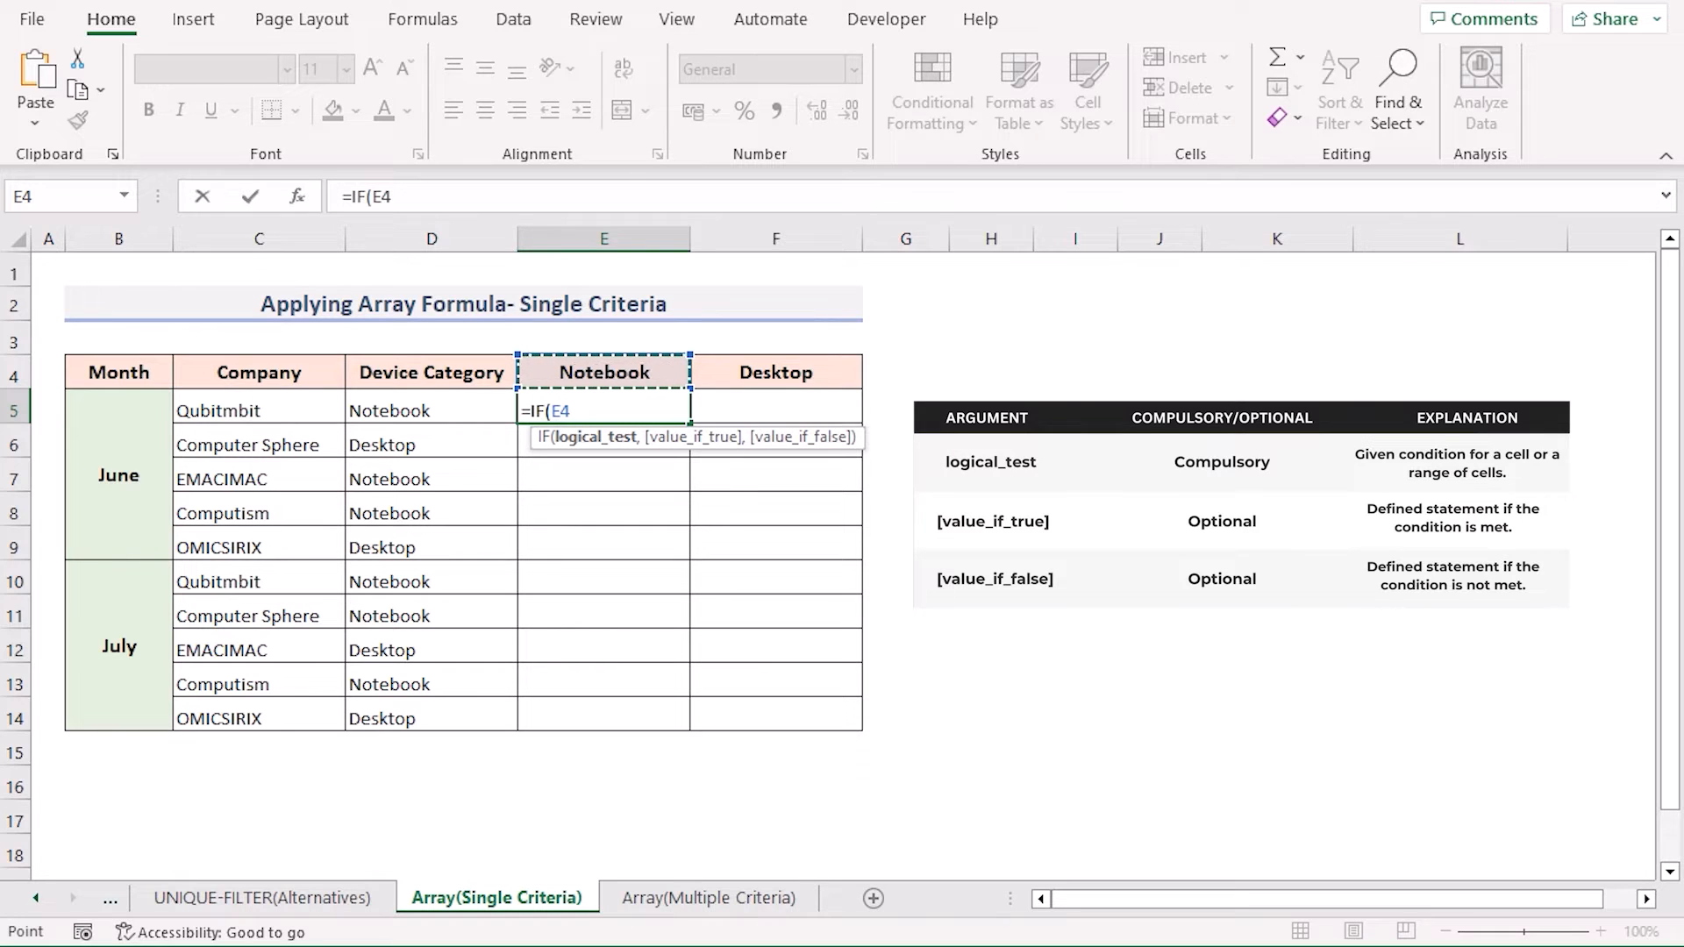
key(F4)
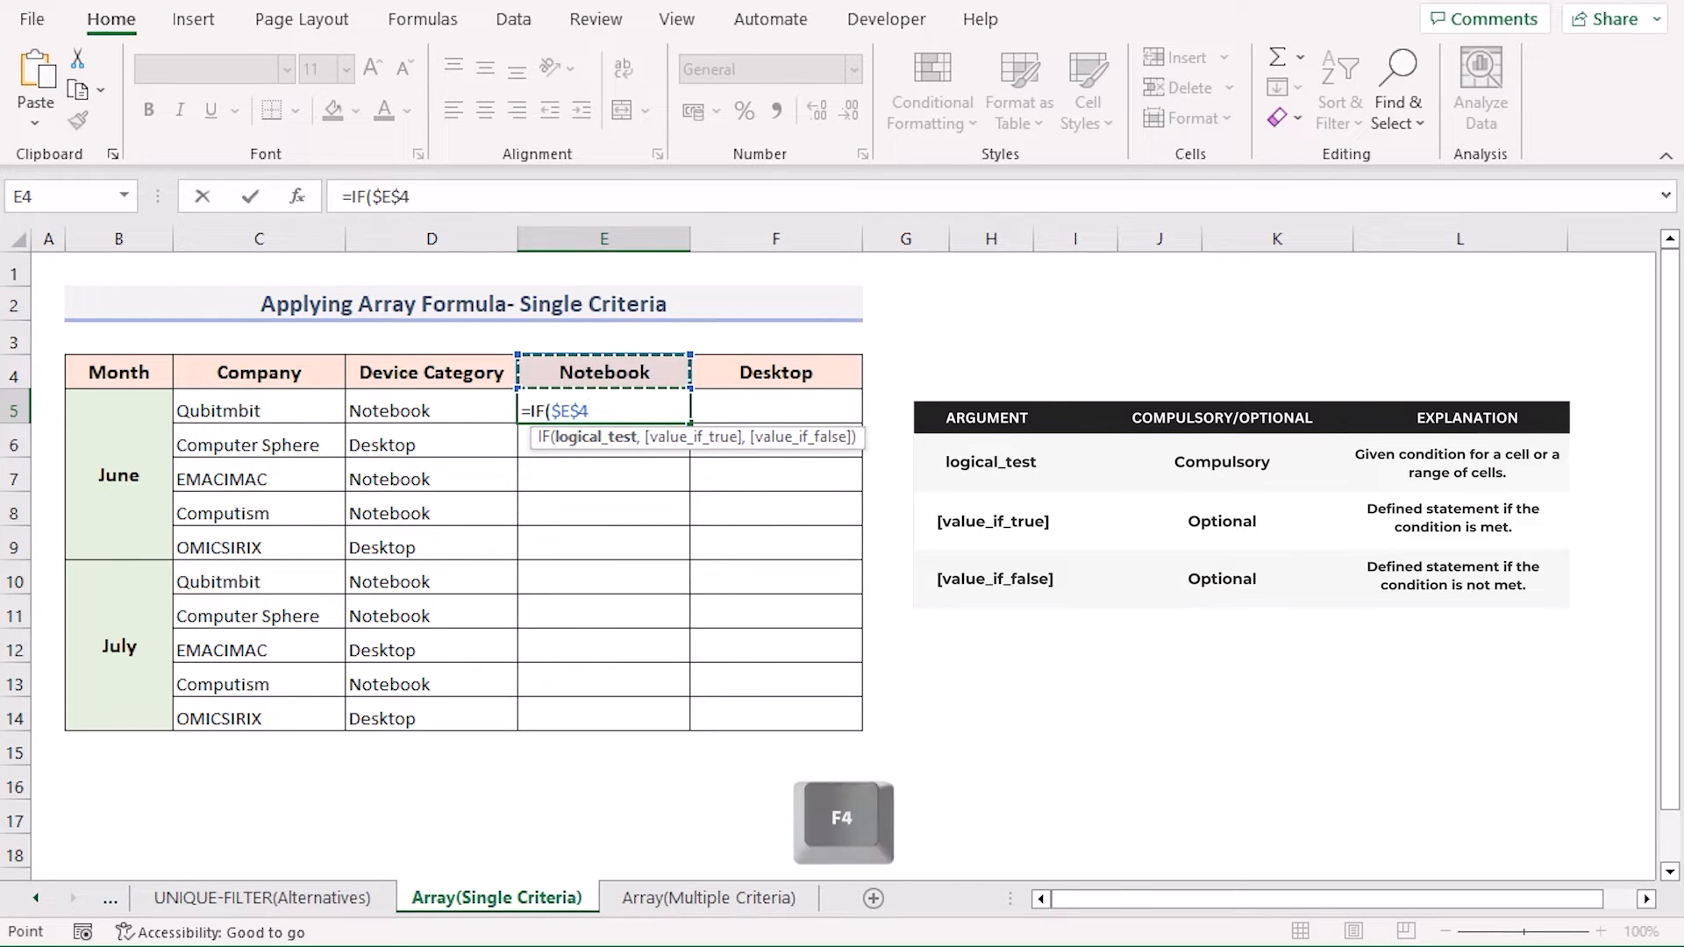
text(=)
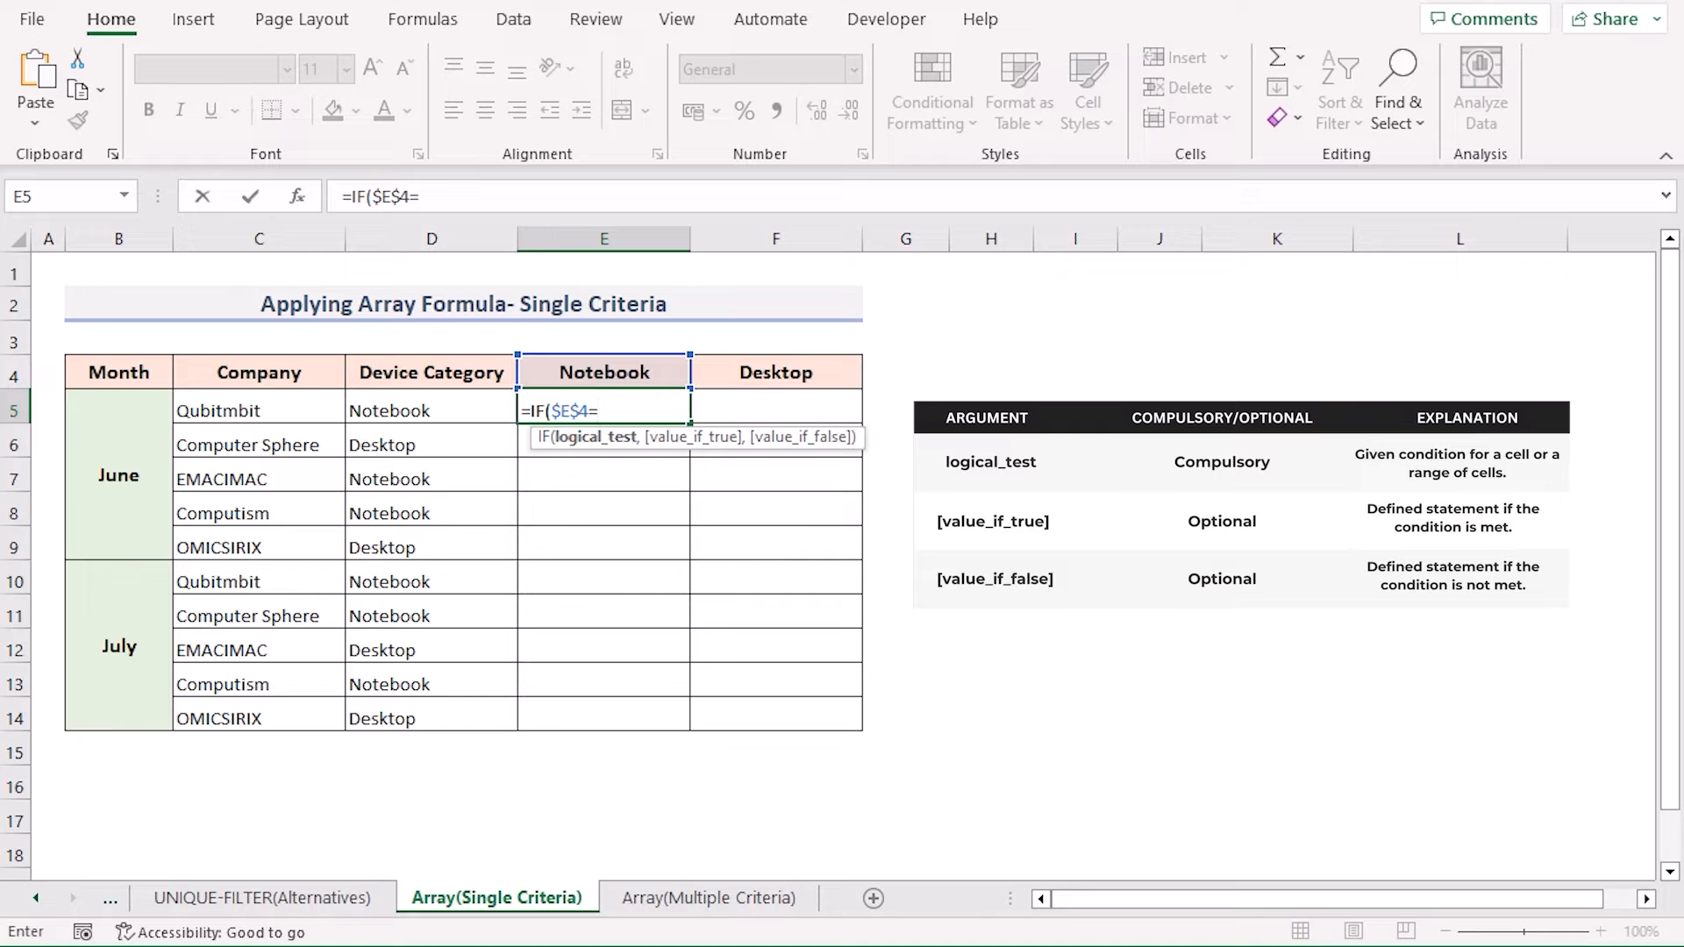
key(Left)
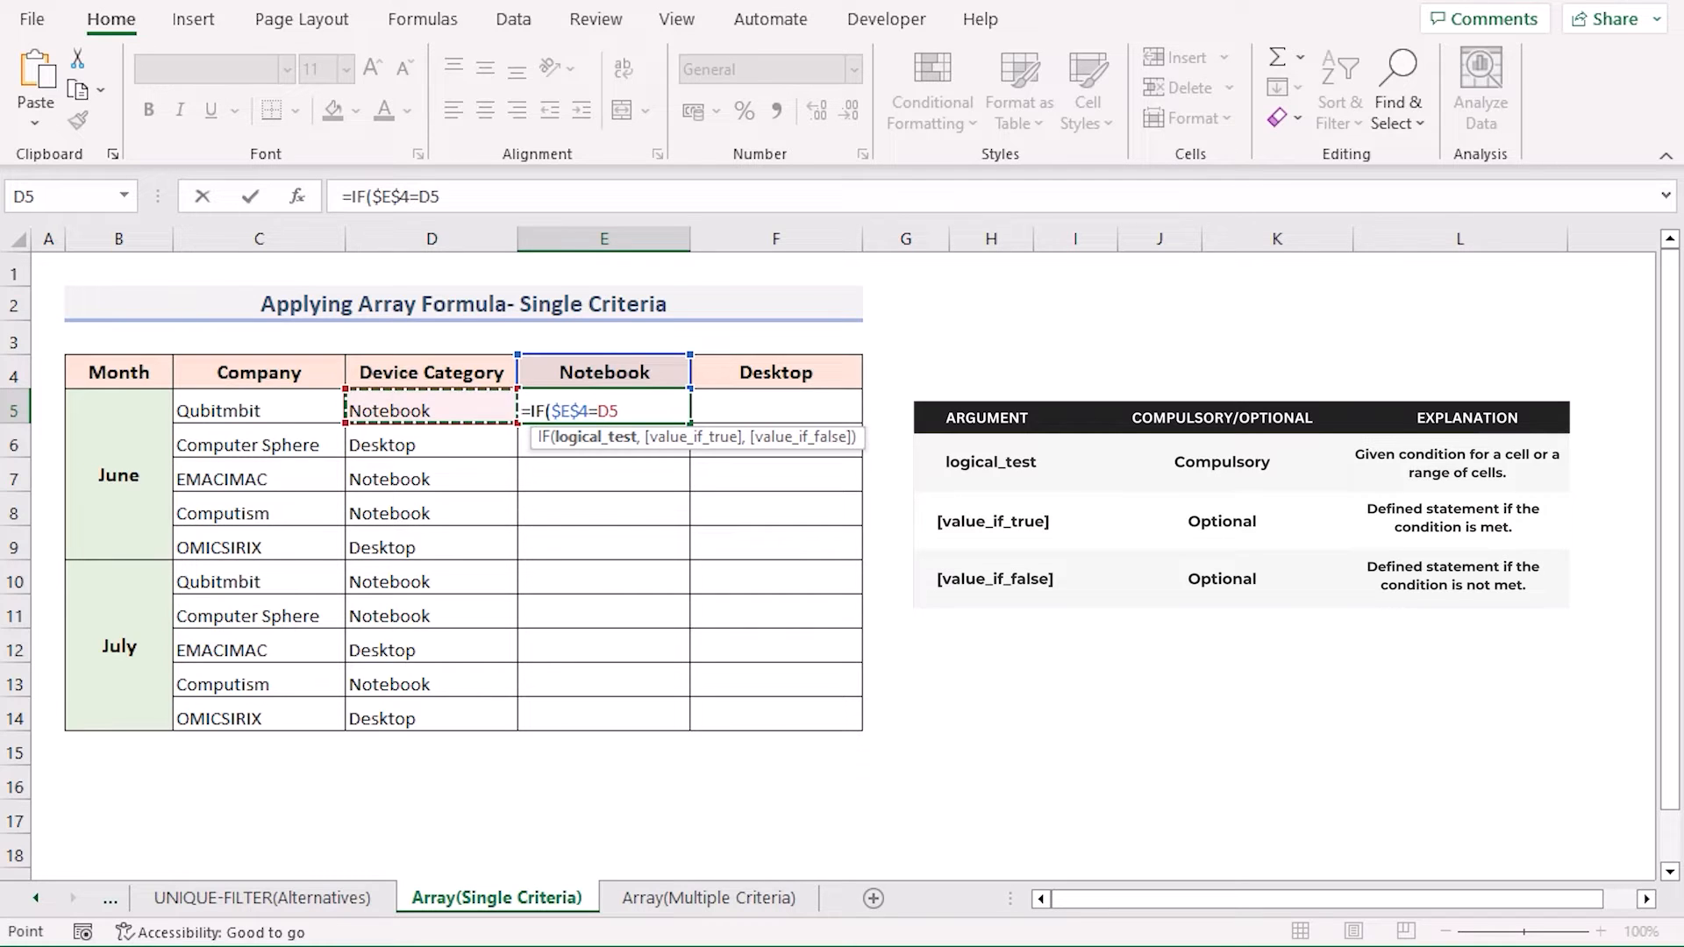
key(ctrl+shift+Down)
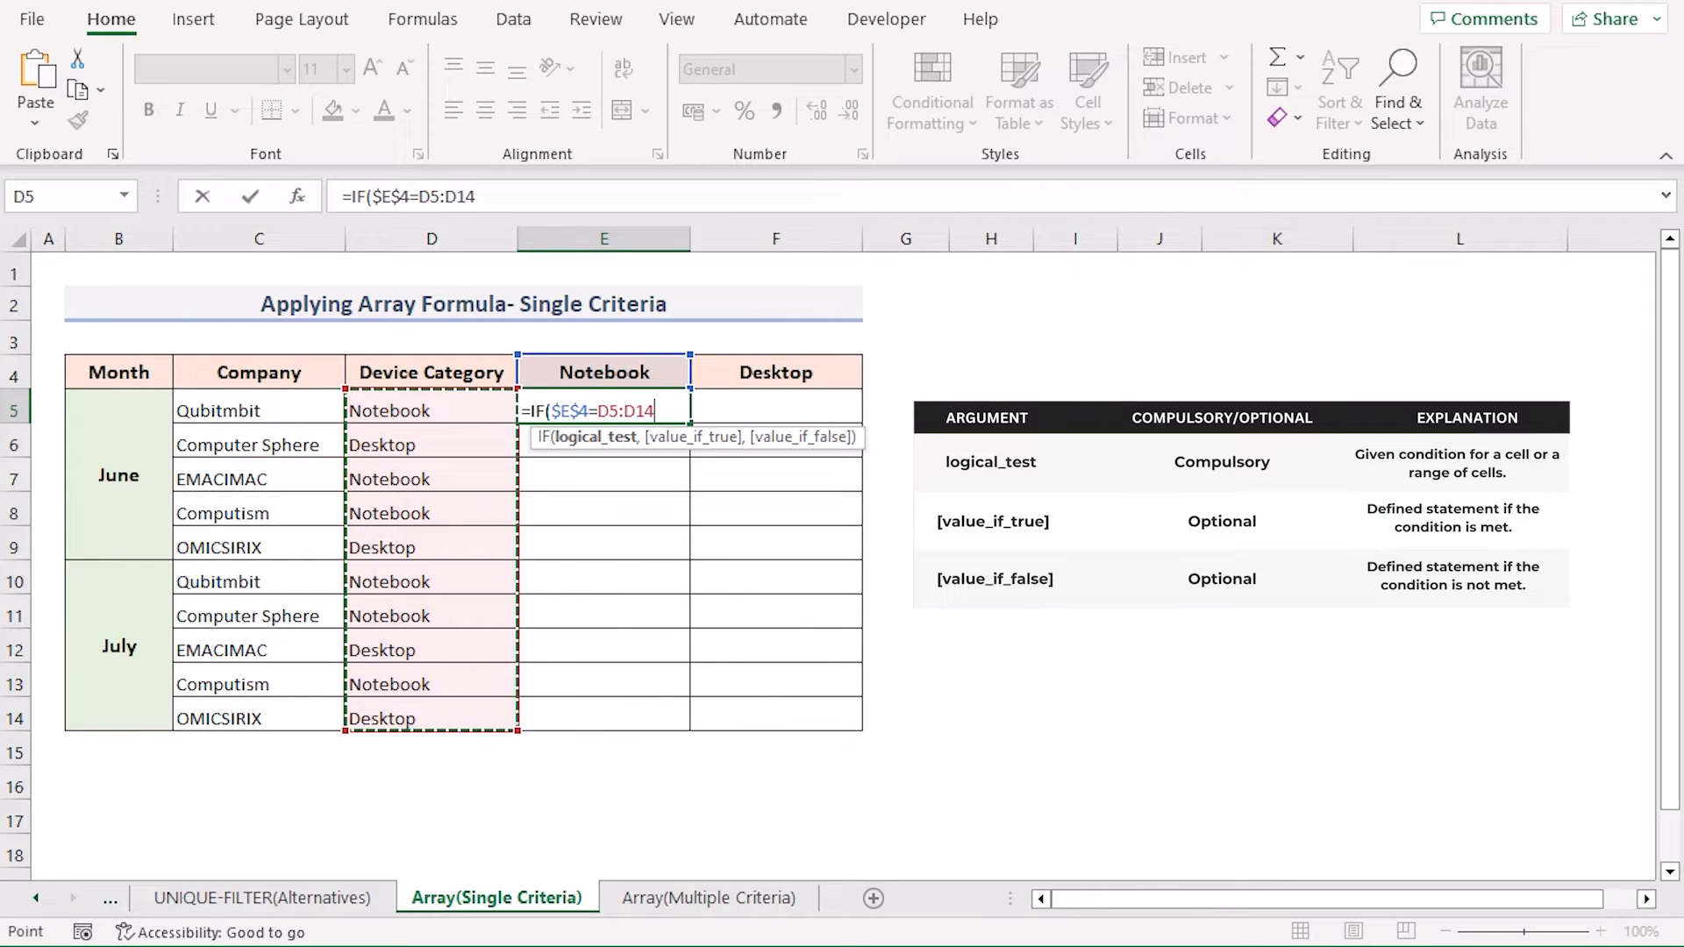
key(F4)
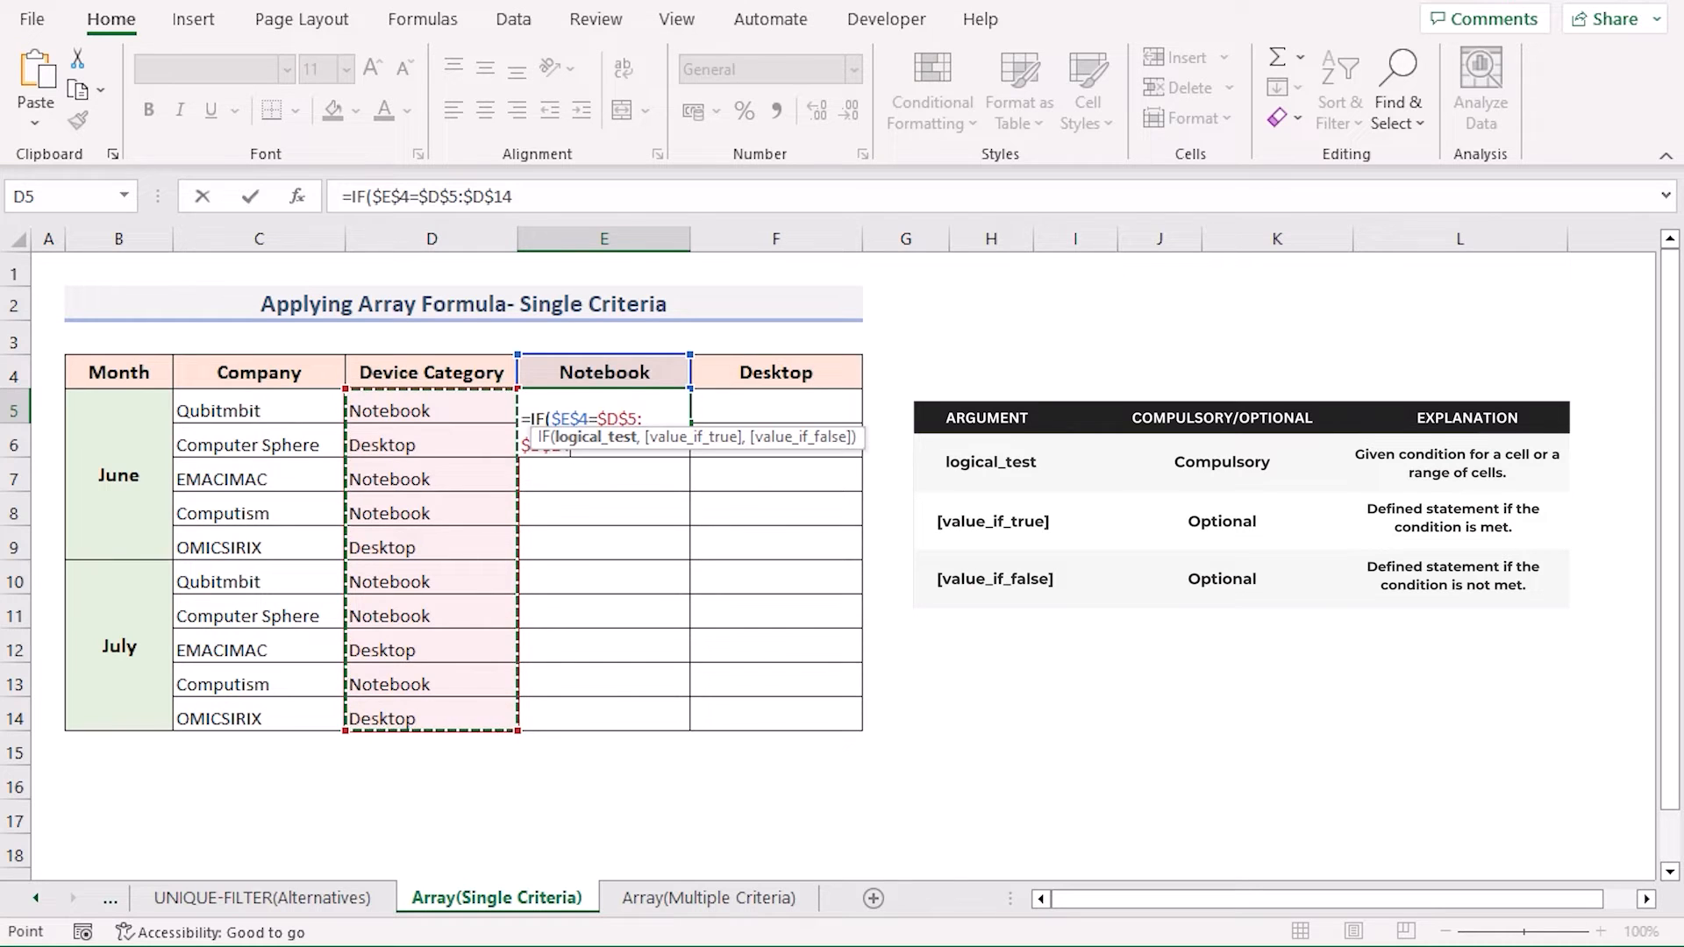
text(,)
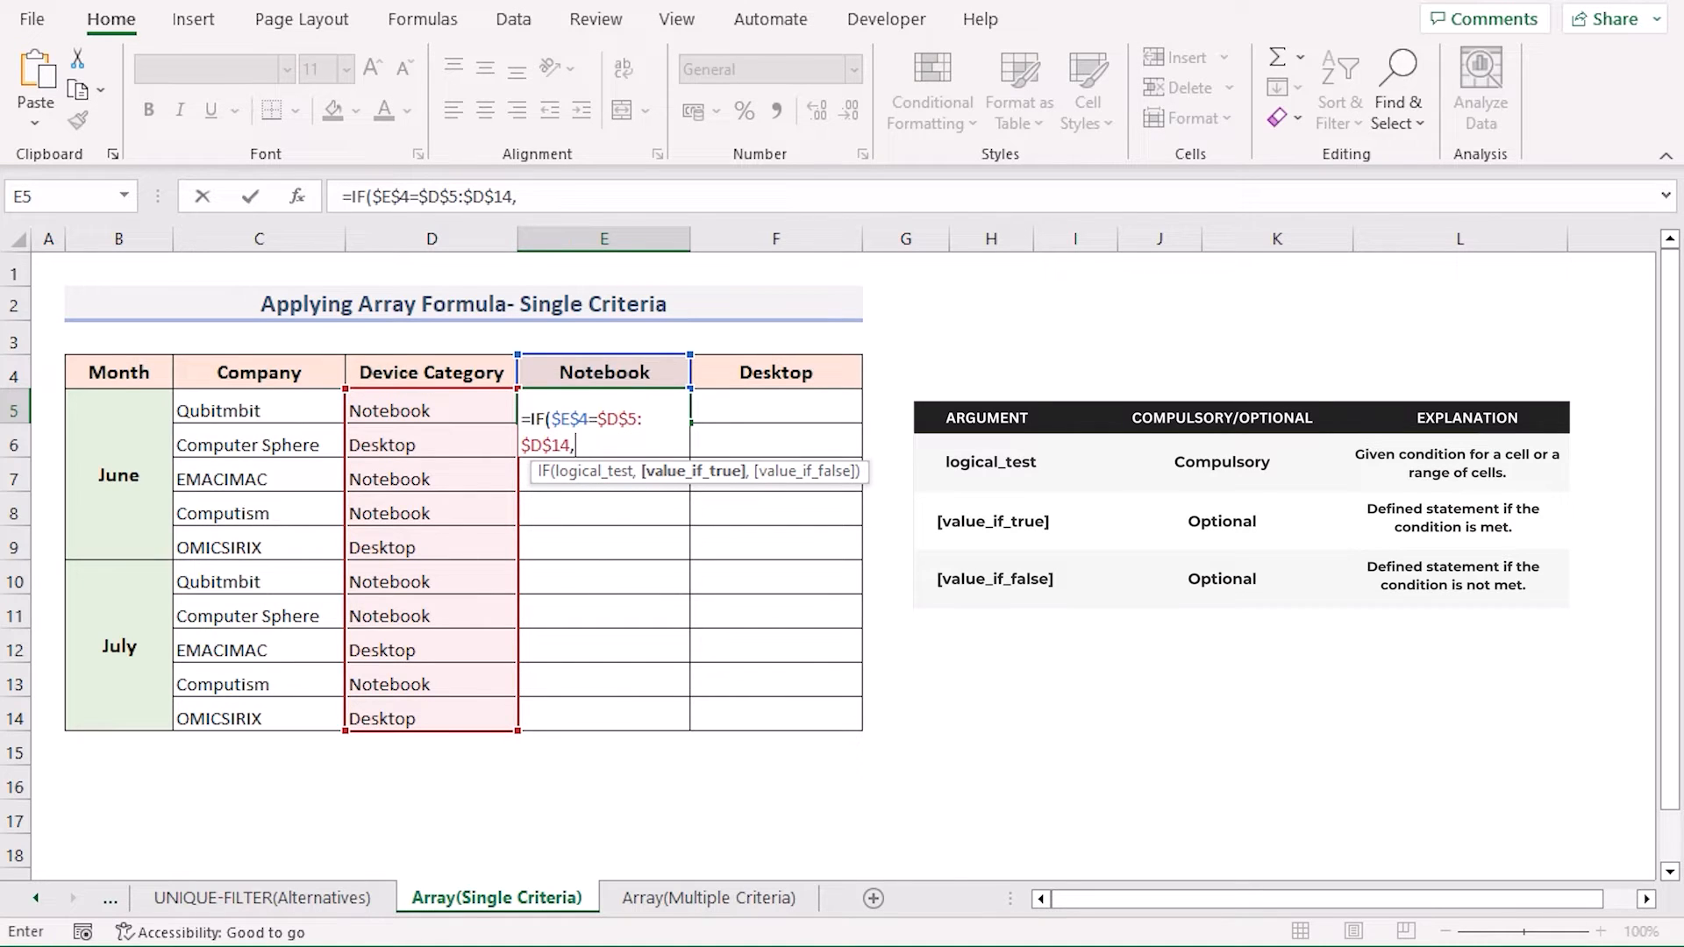
Nest a COUNTIF as the IF's true value, with the expanding range $E$4:$E4
text(COUNT)
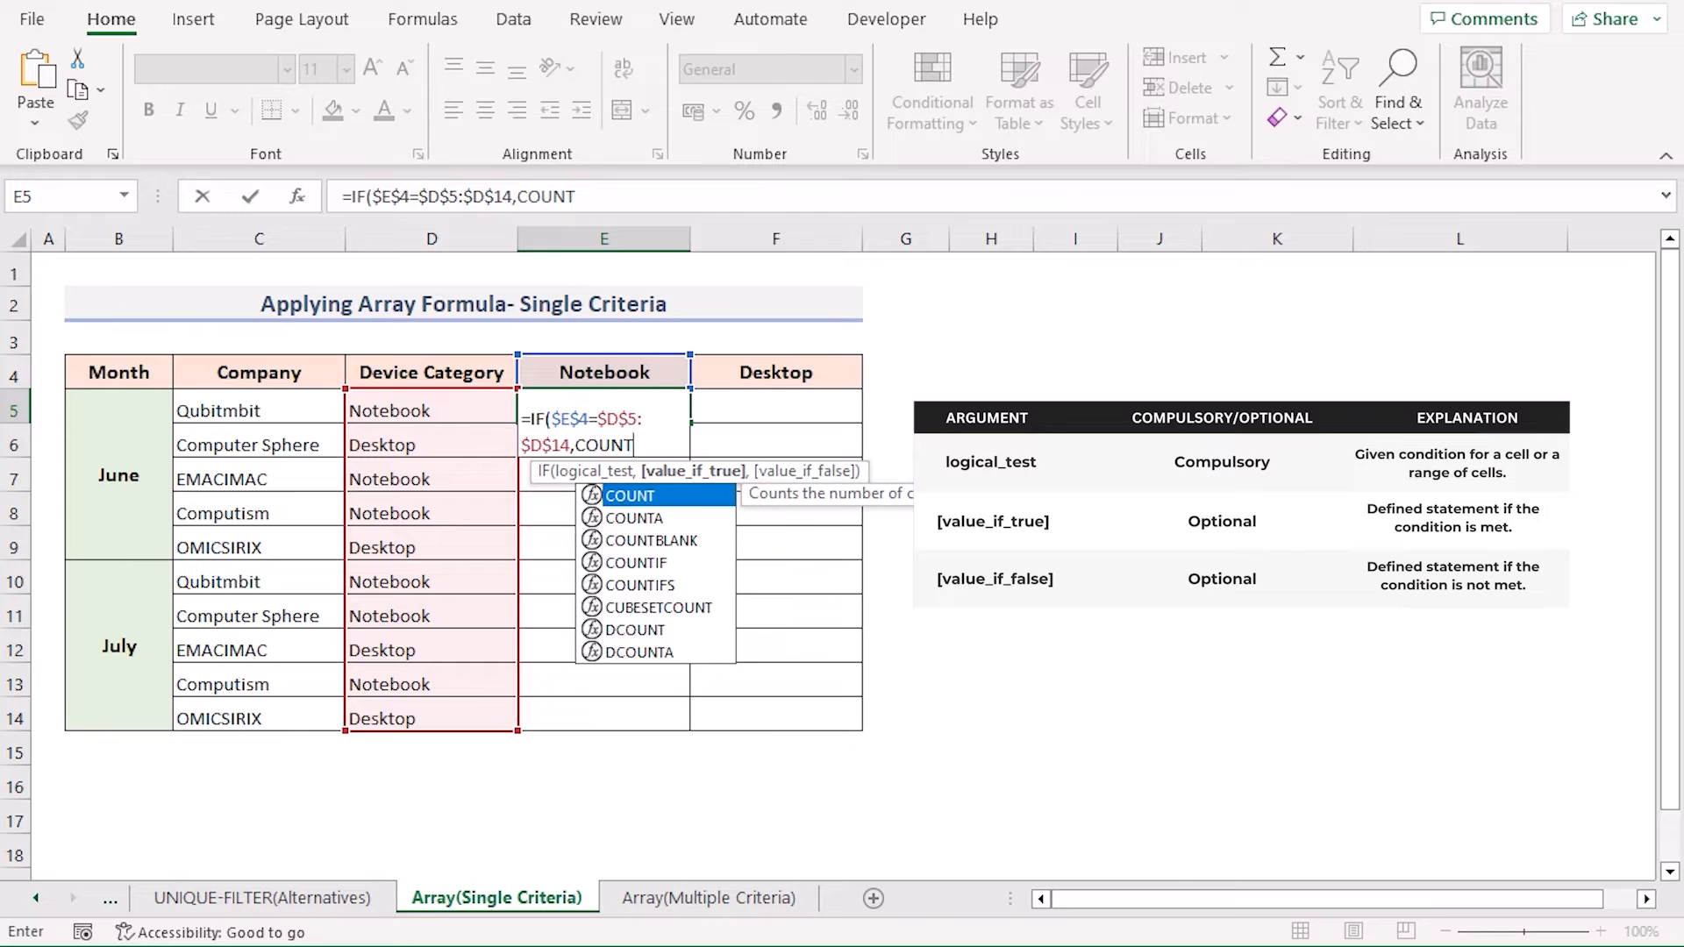
text(IF()
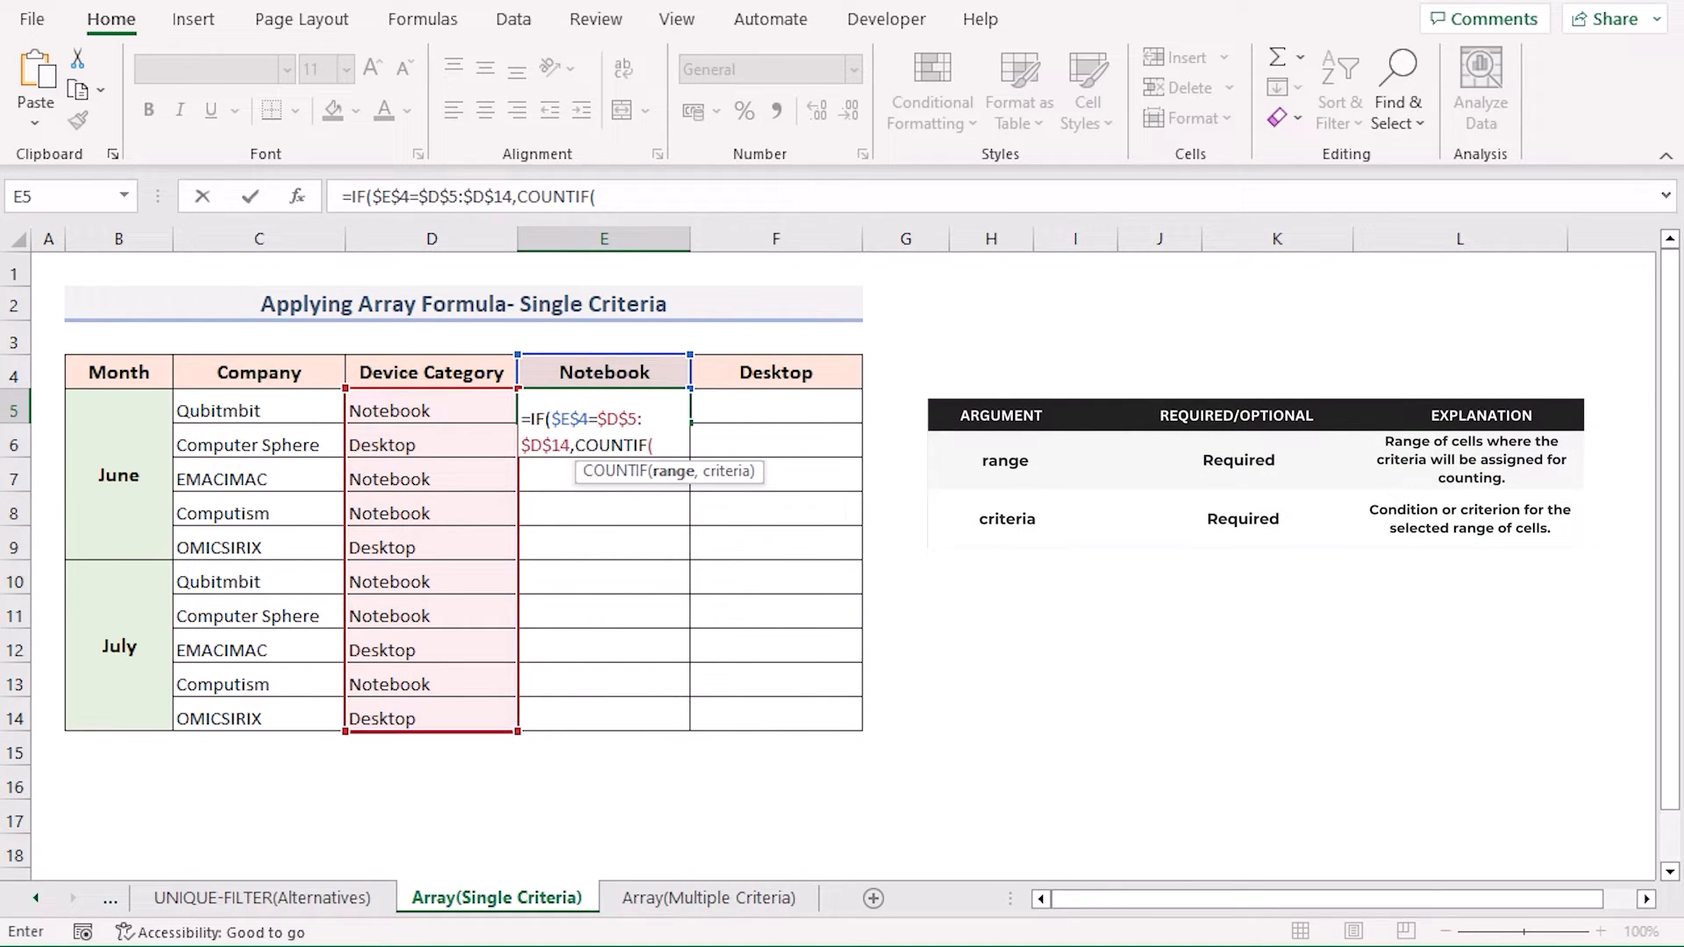
click(604, 373)
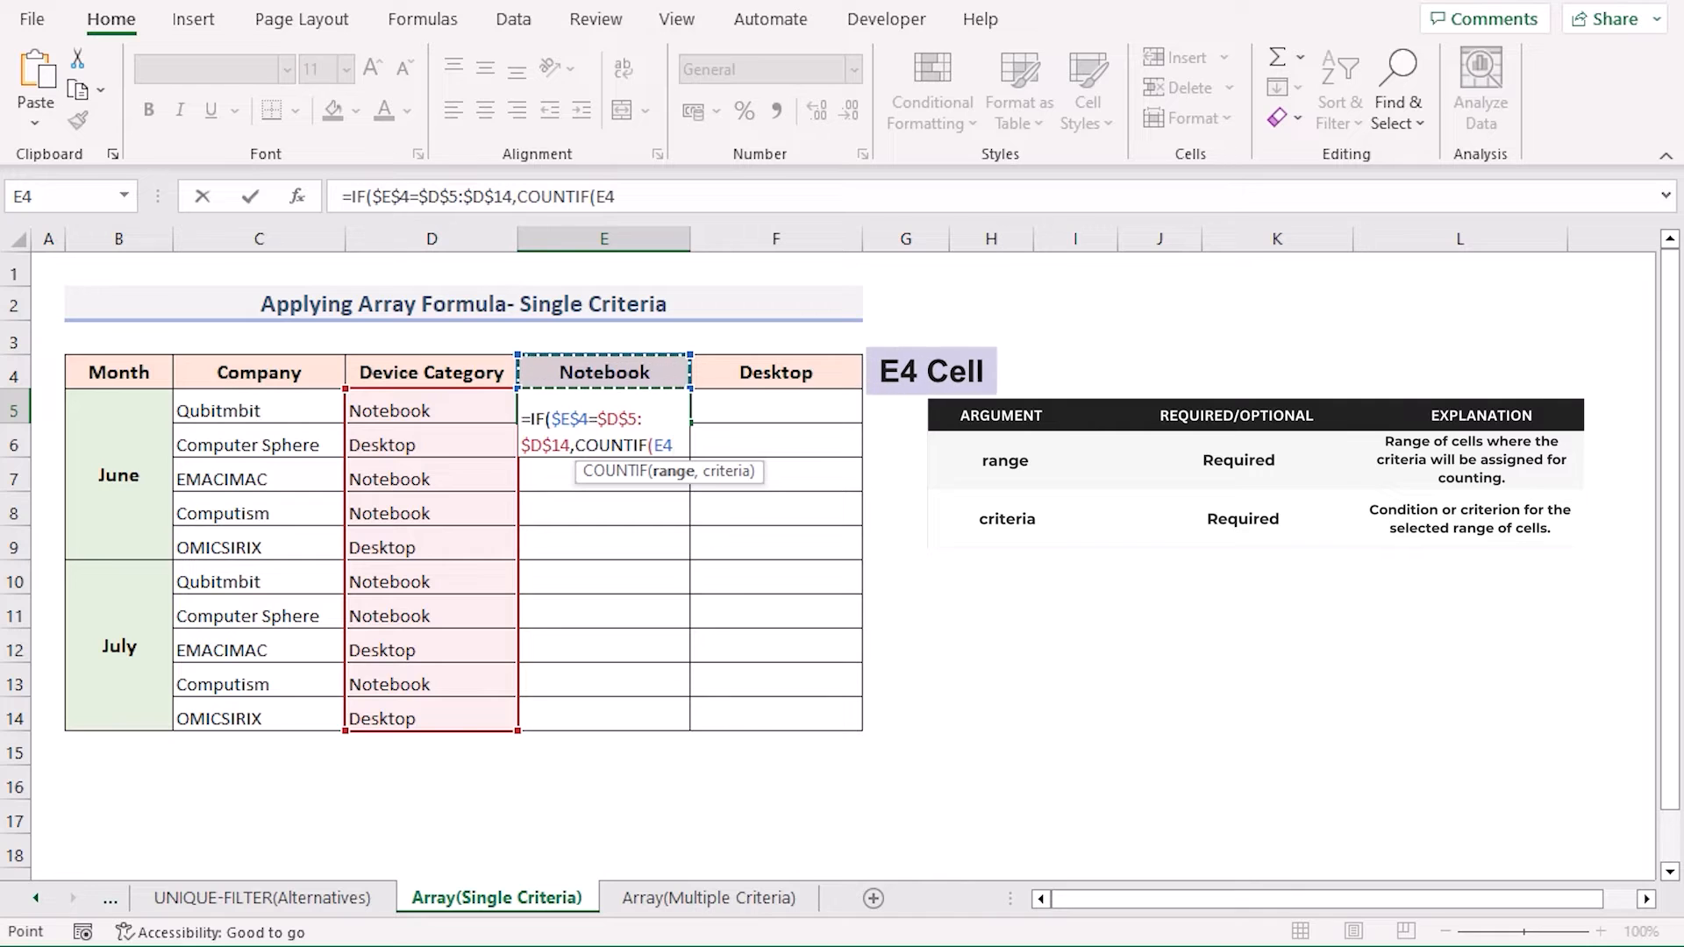
key(F8)
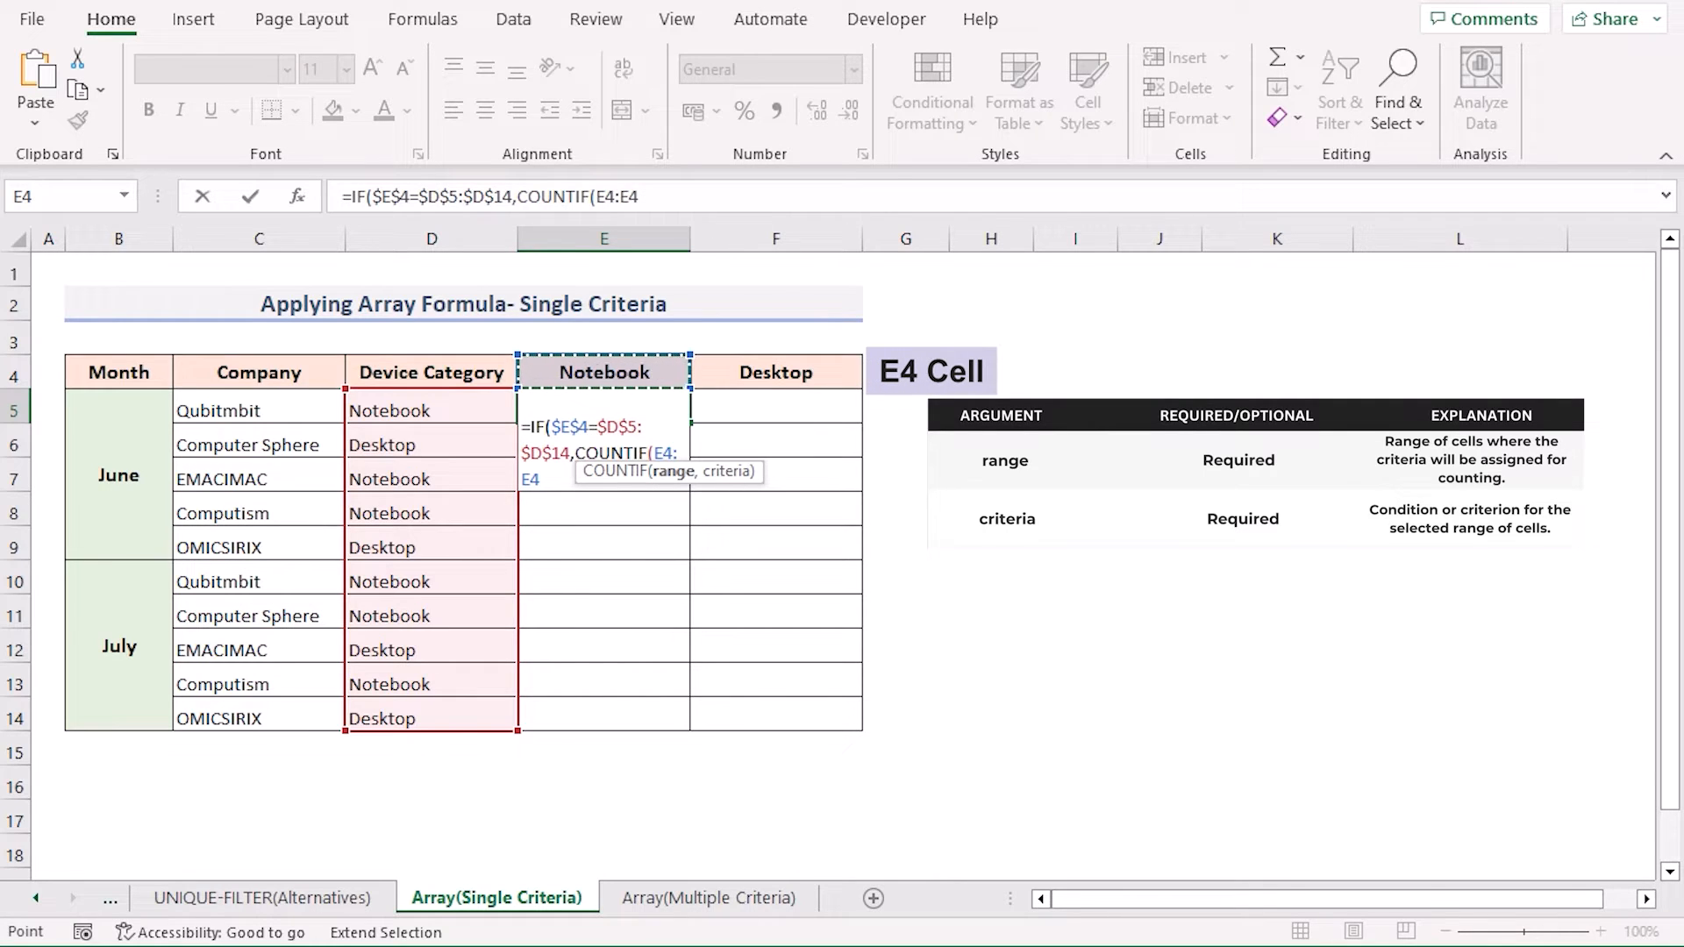
key(F2)
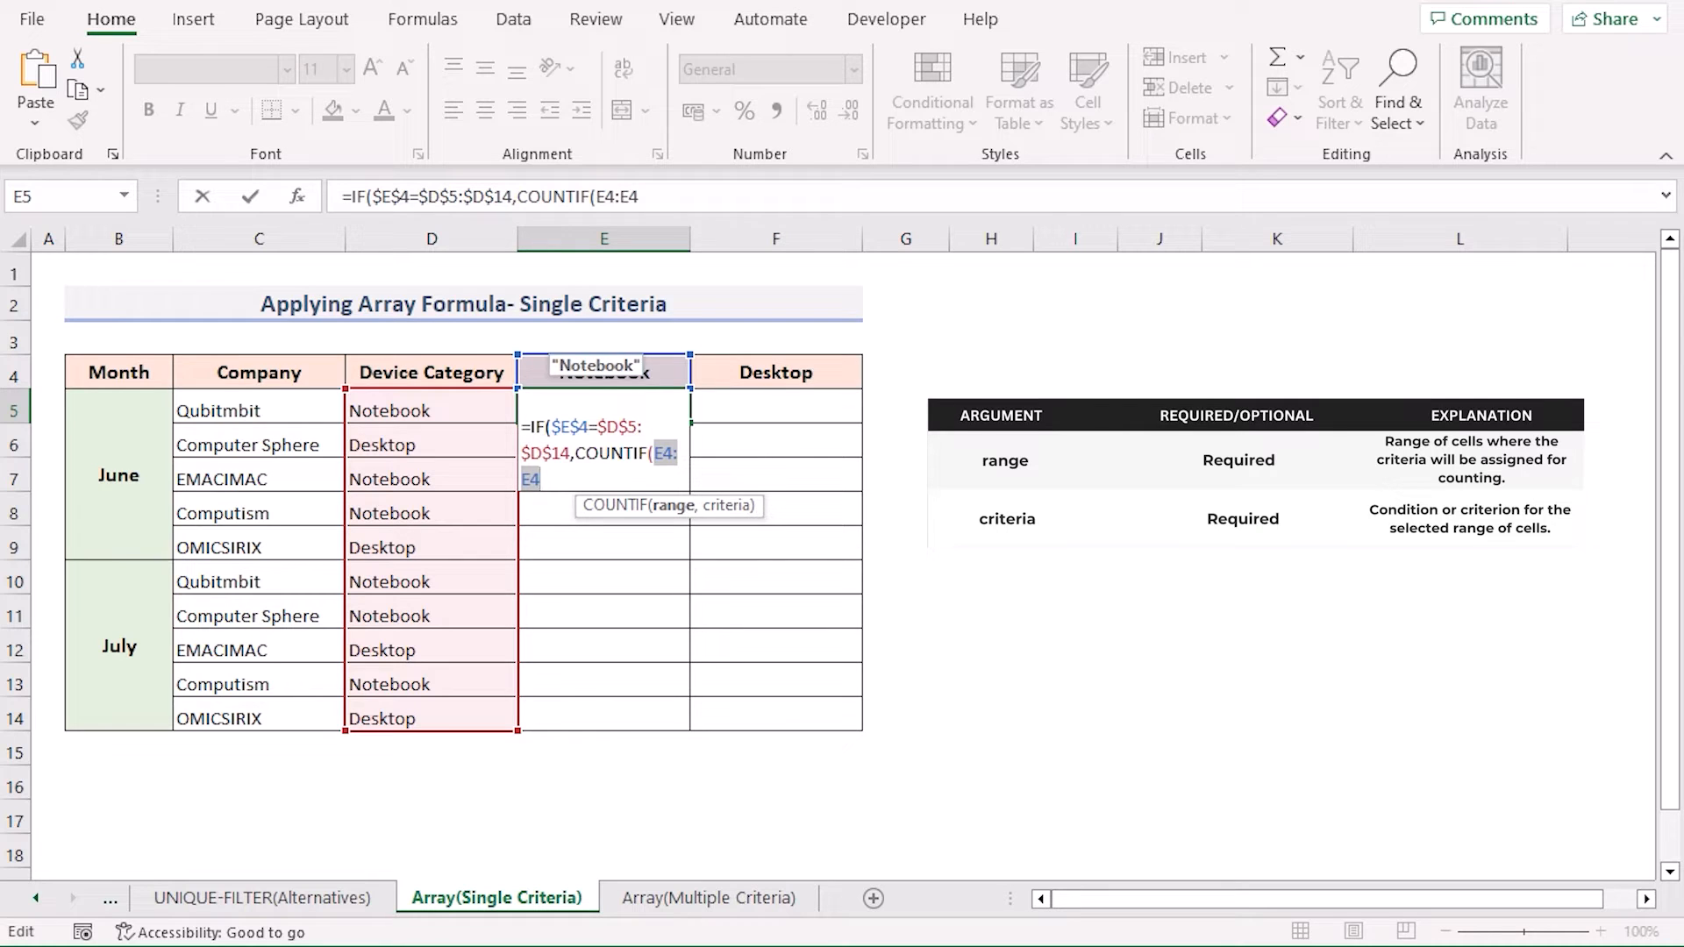
key(F4)
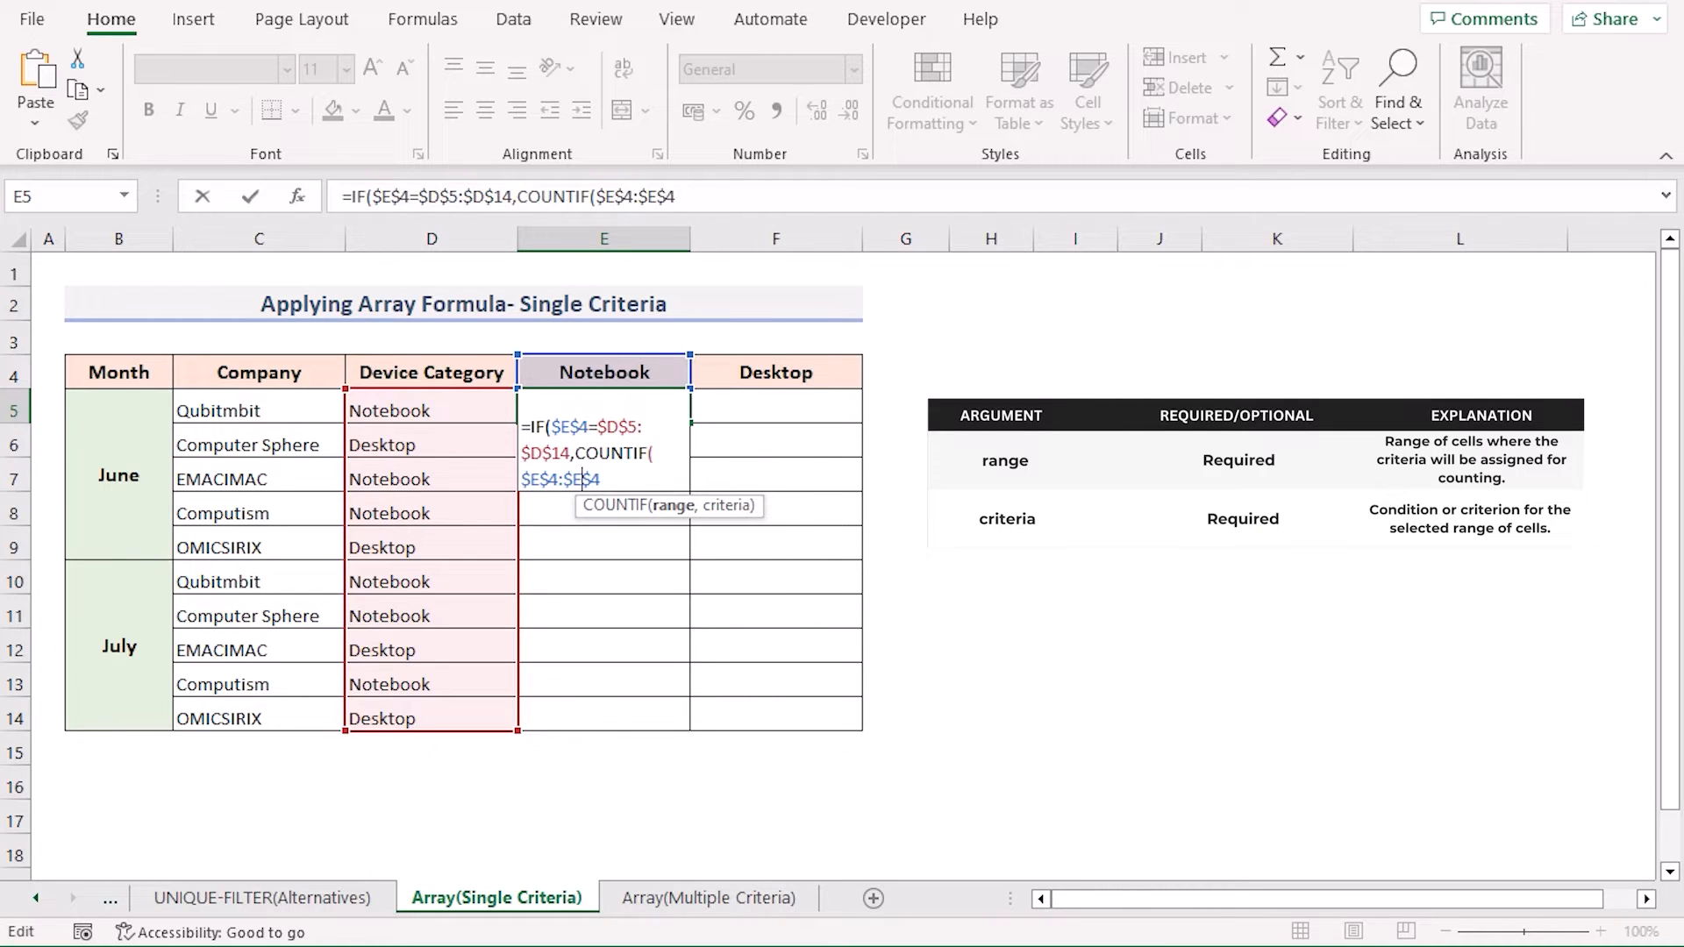
key(F4)
key(F4)
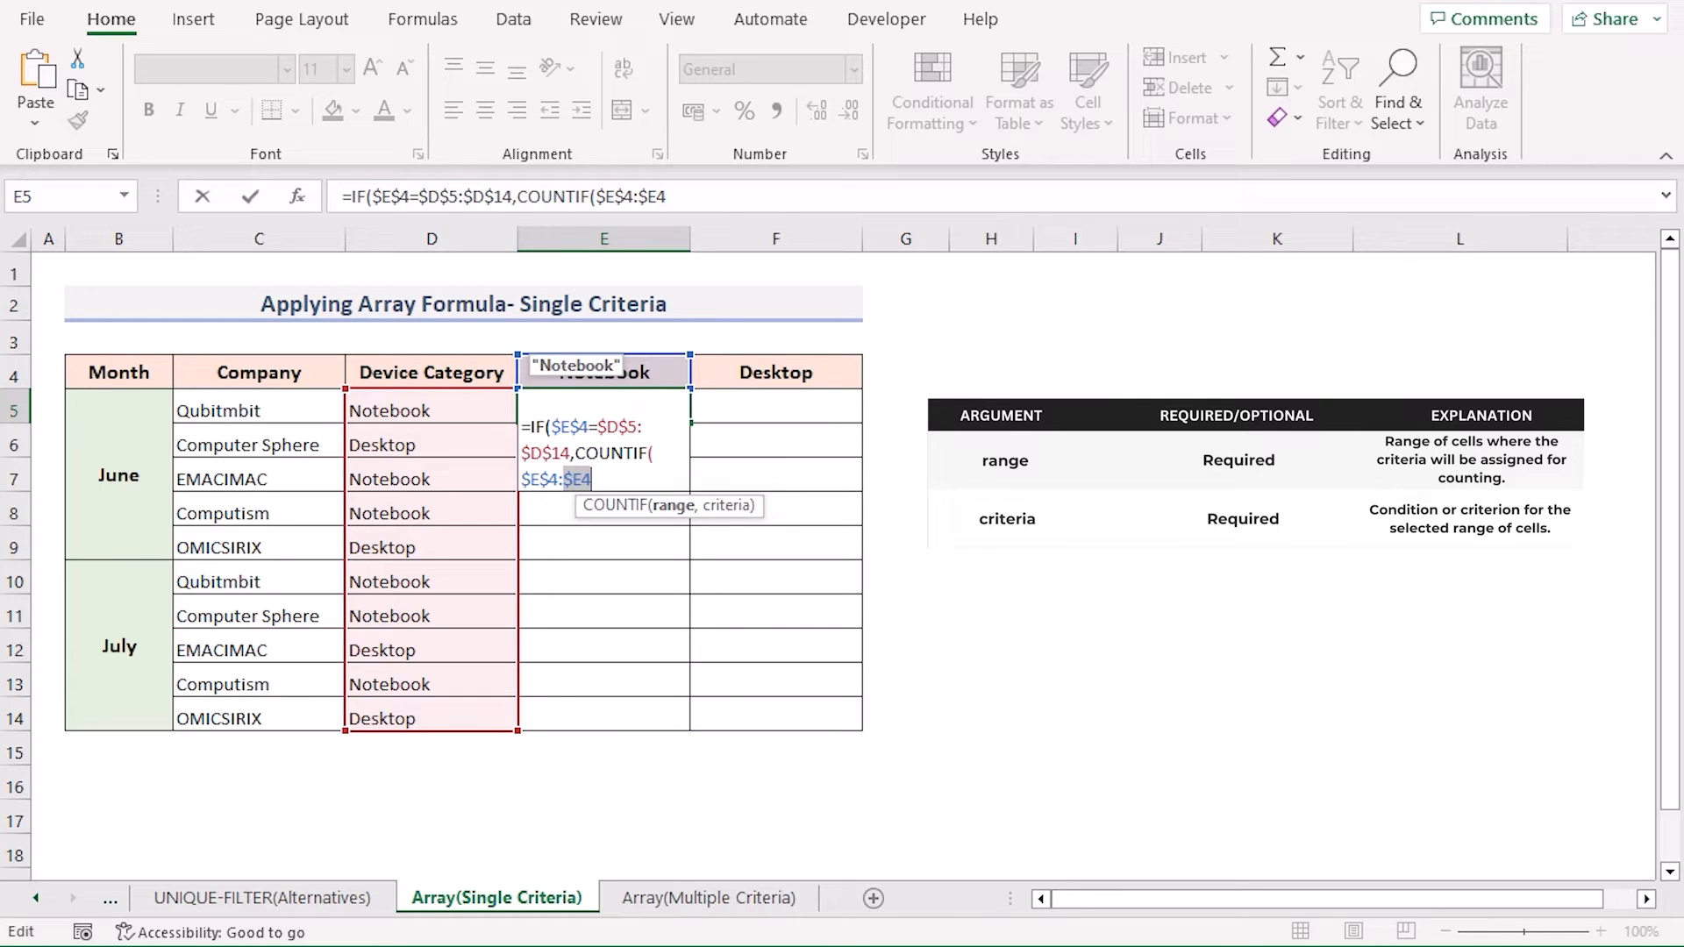
key(Right)
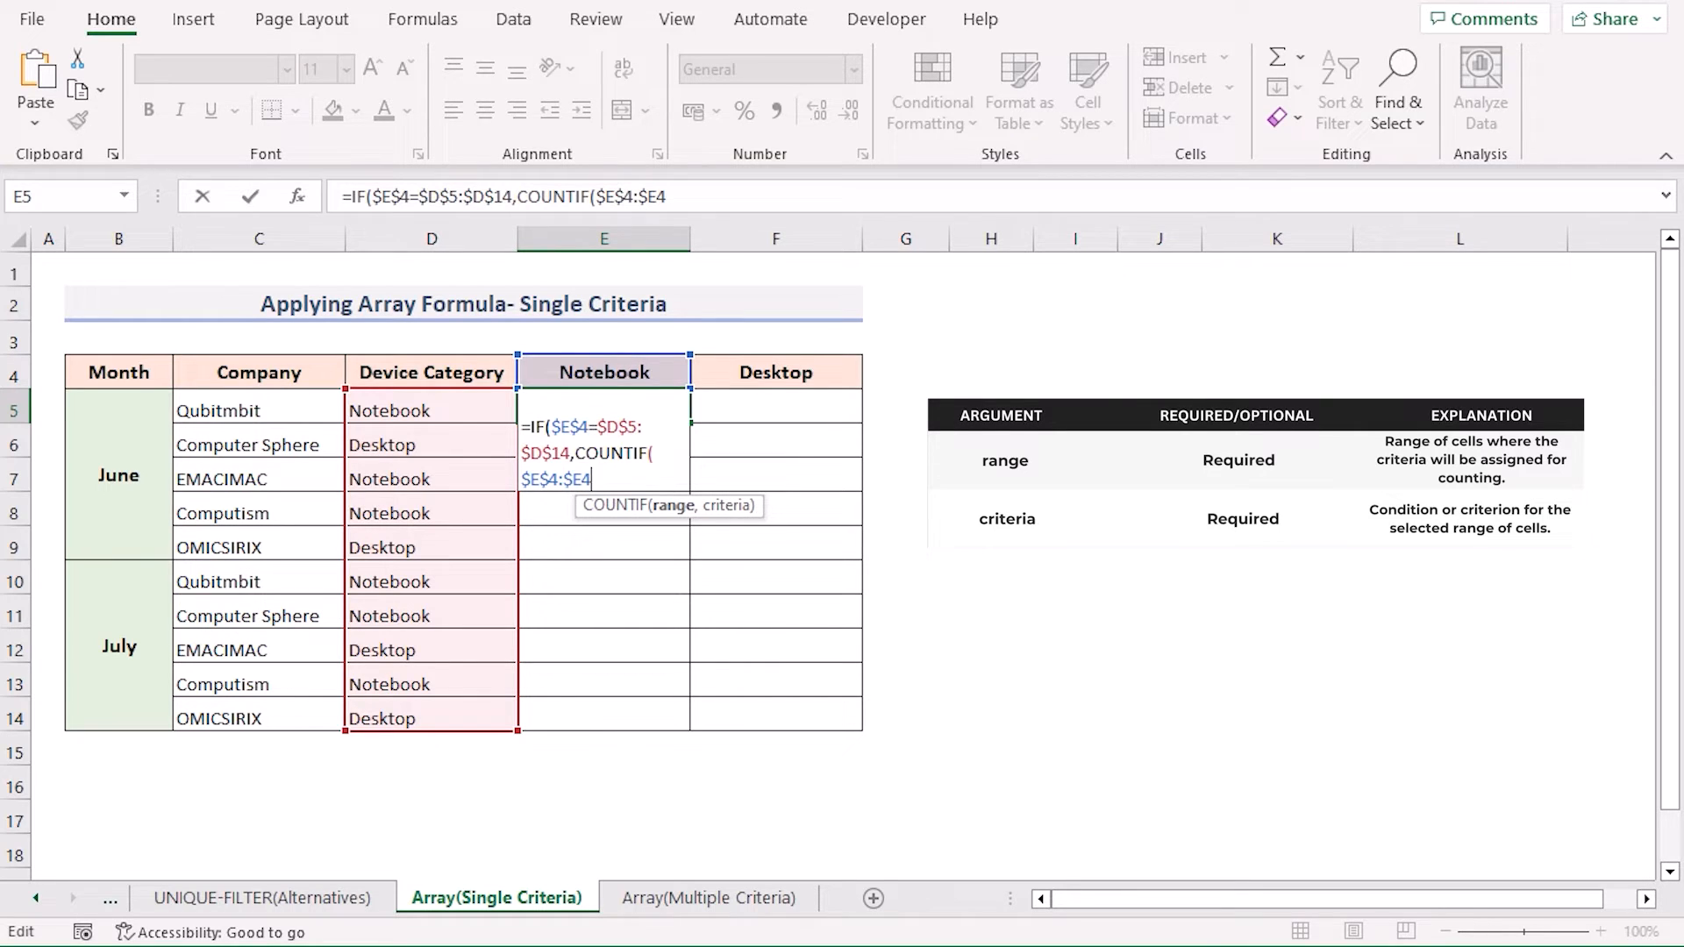
Complete COUNTIF with criteria $C$5:$C$14, give the IF an empty string "" as its false value, and enter the formula
text(,)
drag(258, 411, 259, 718)
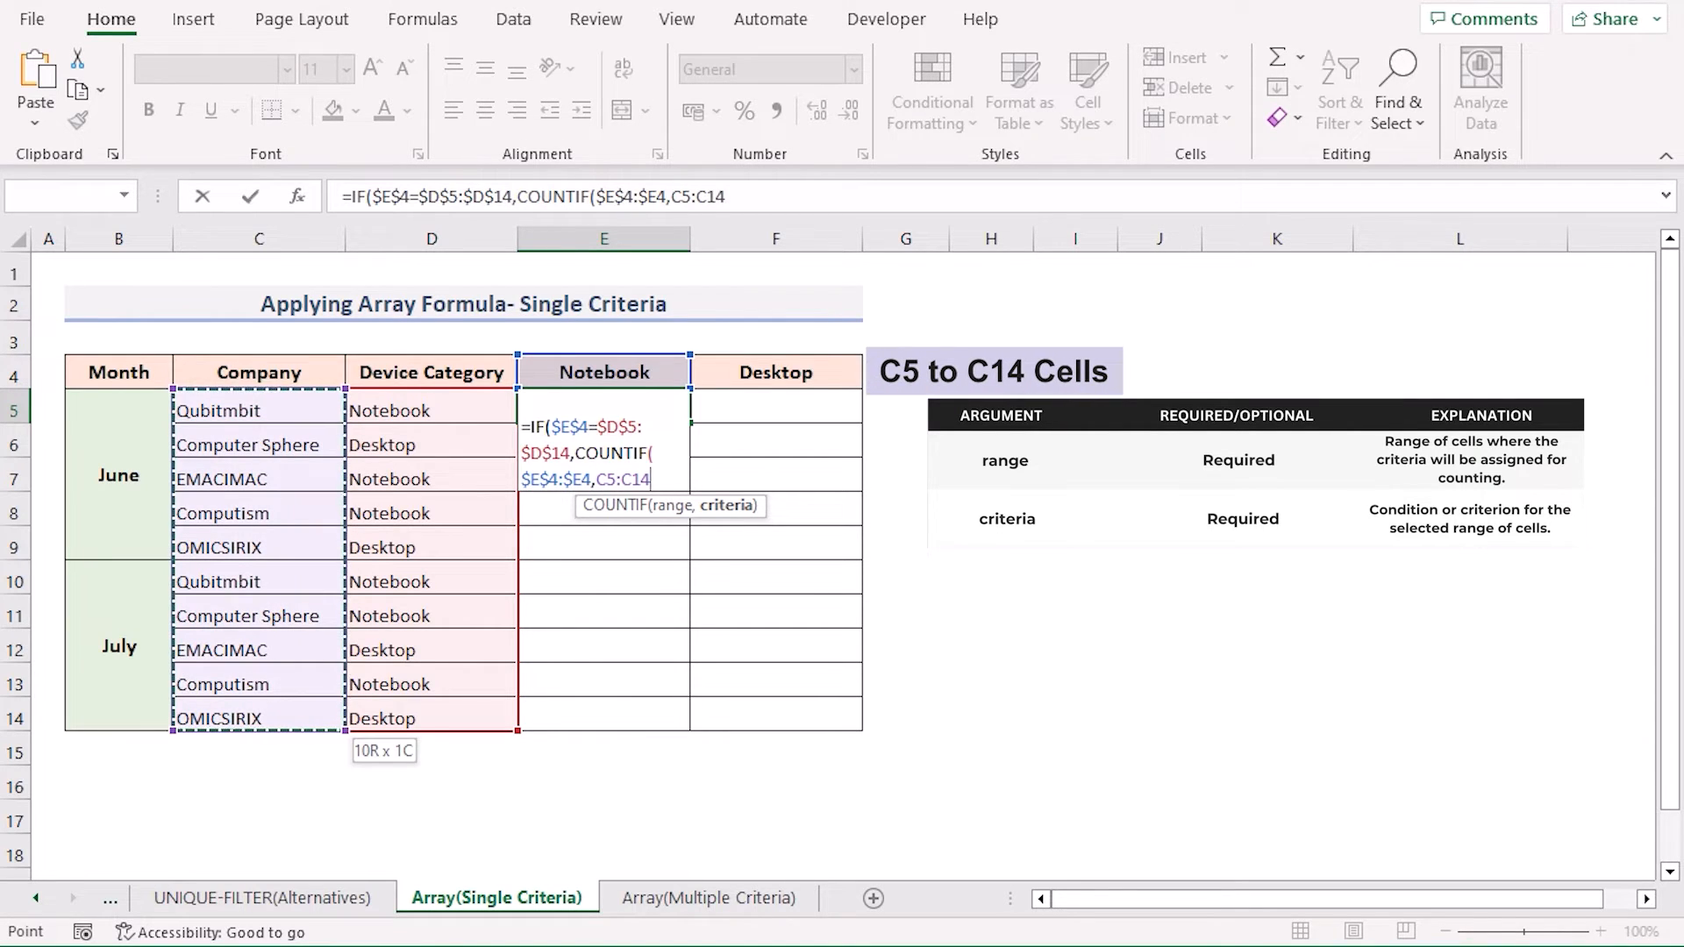
key(F4)
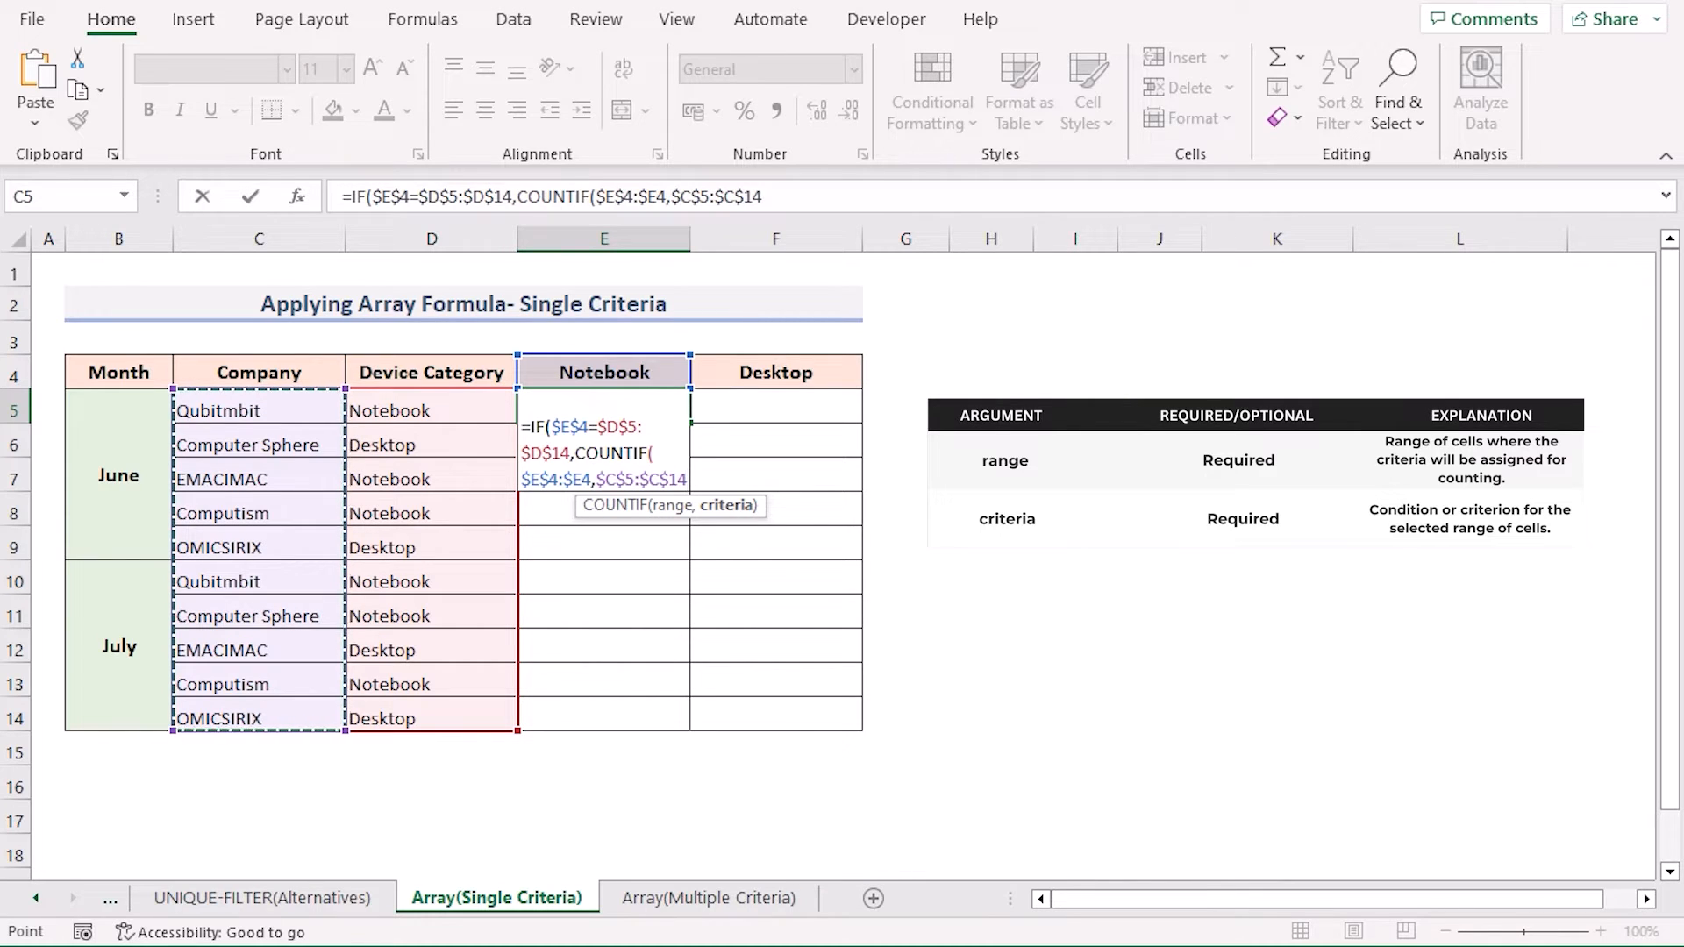
text())
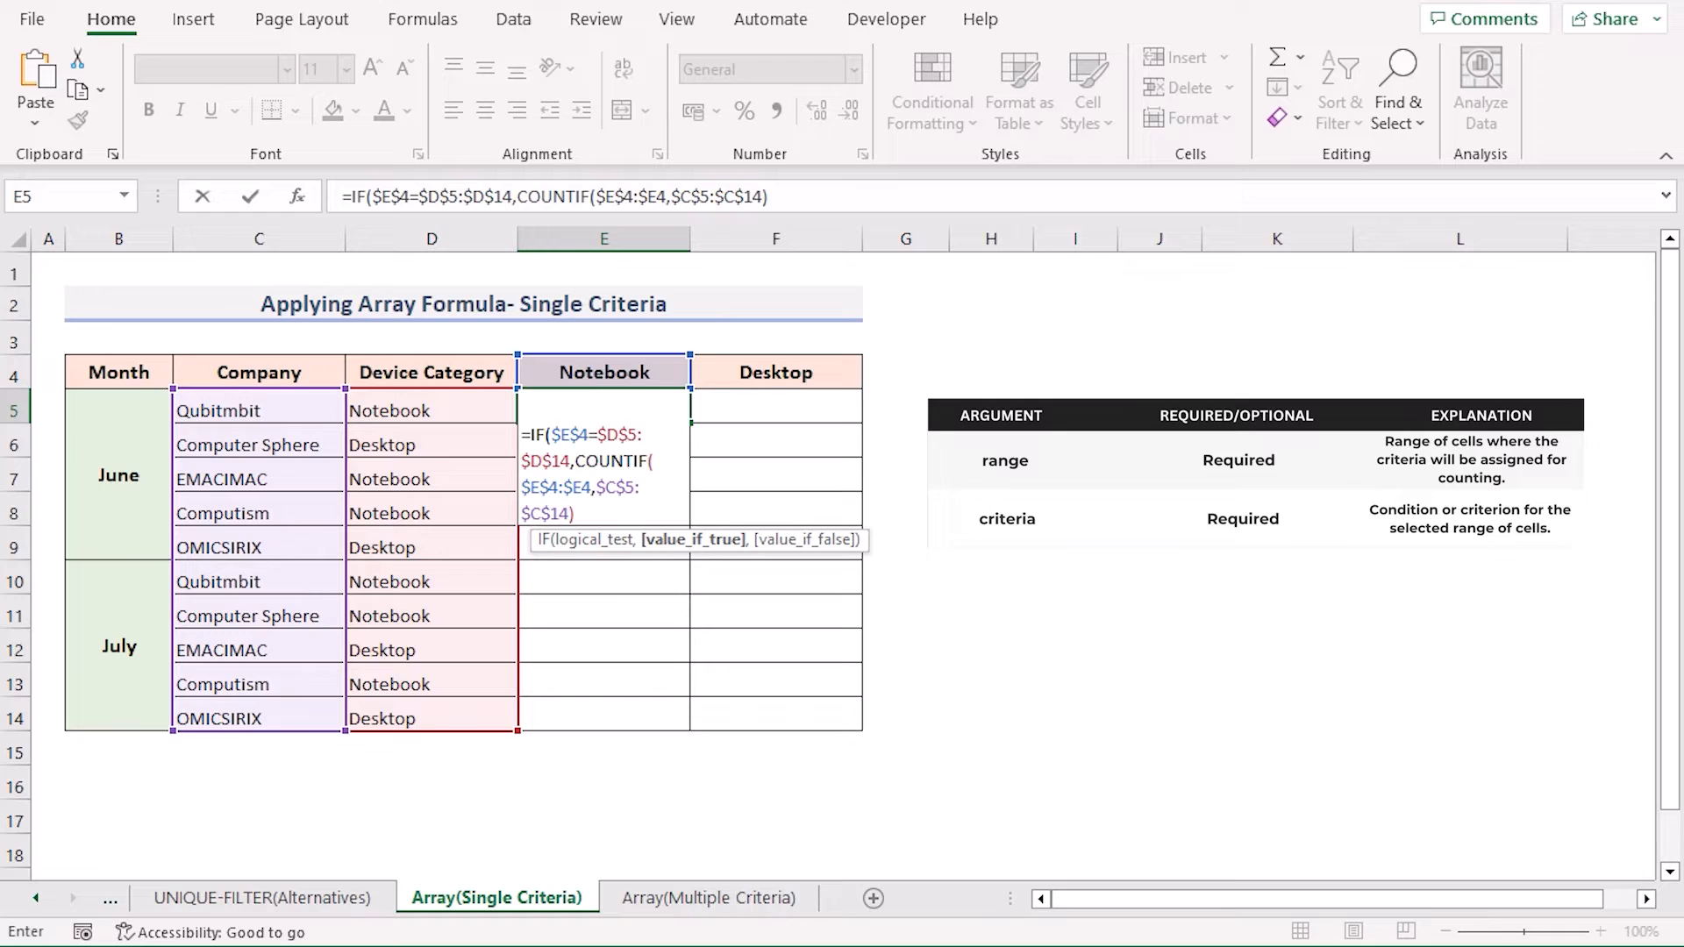
text(,)
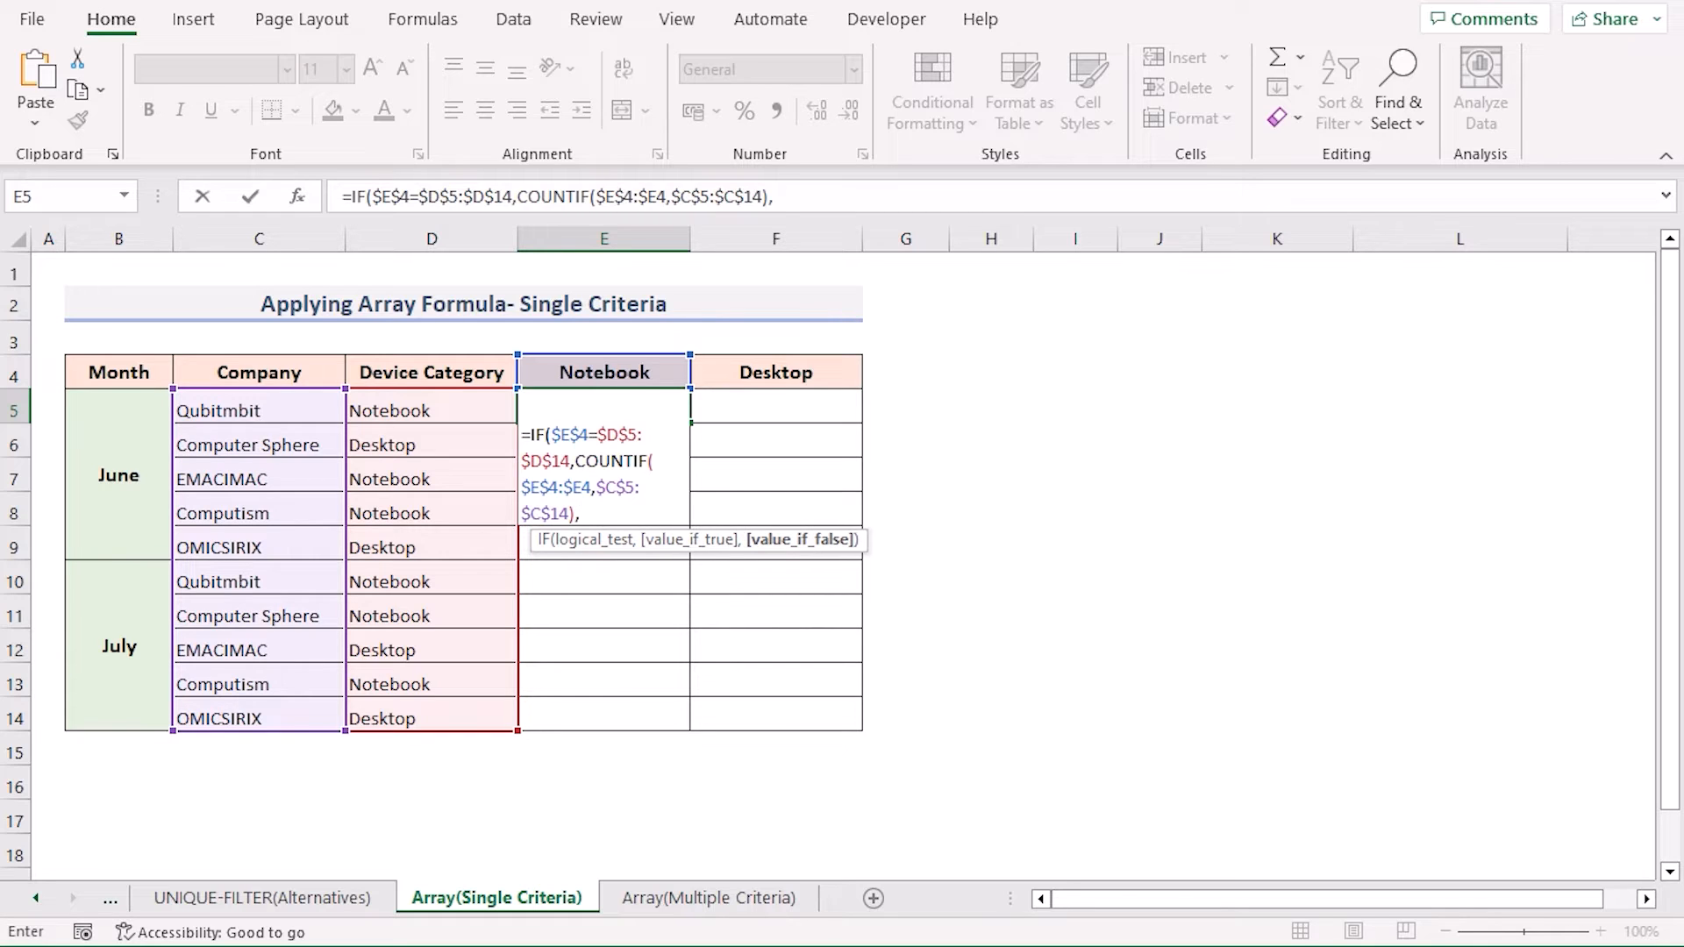
text(""))
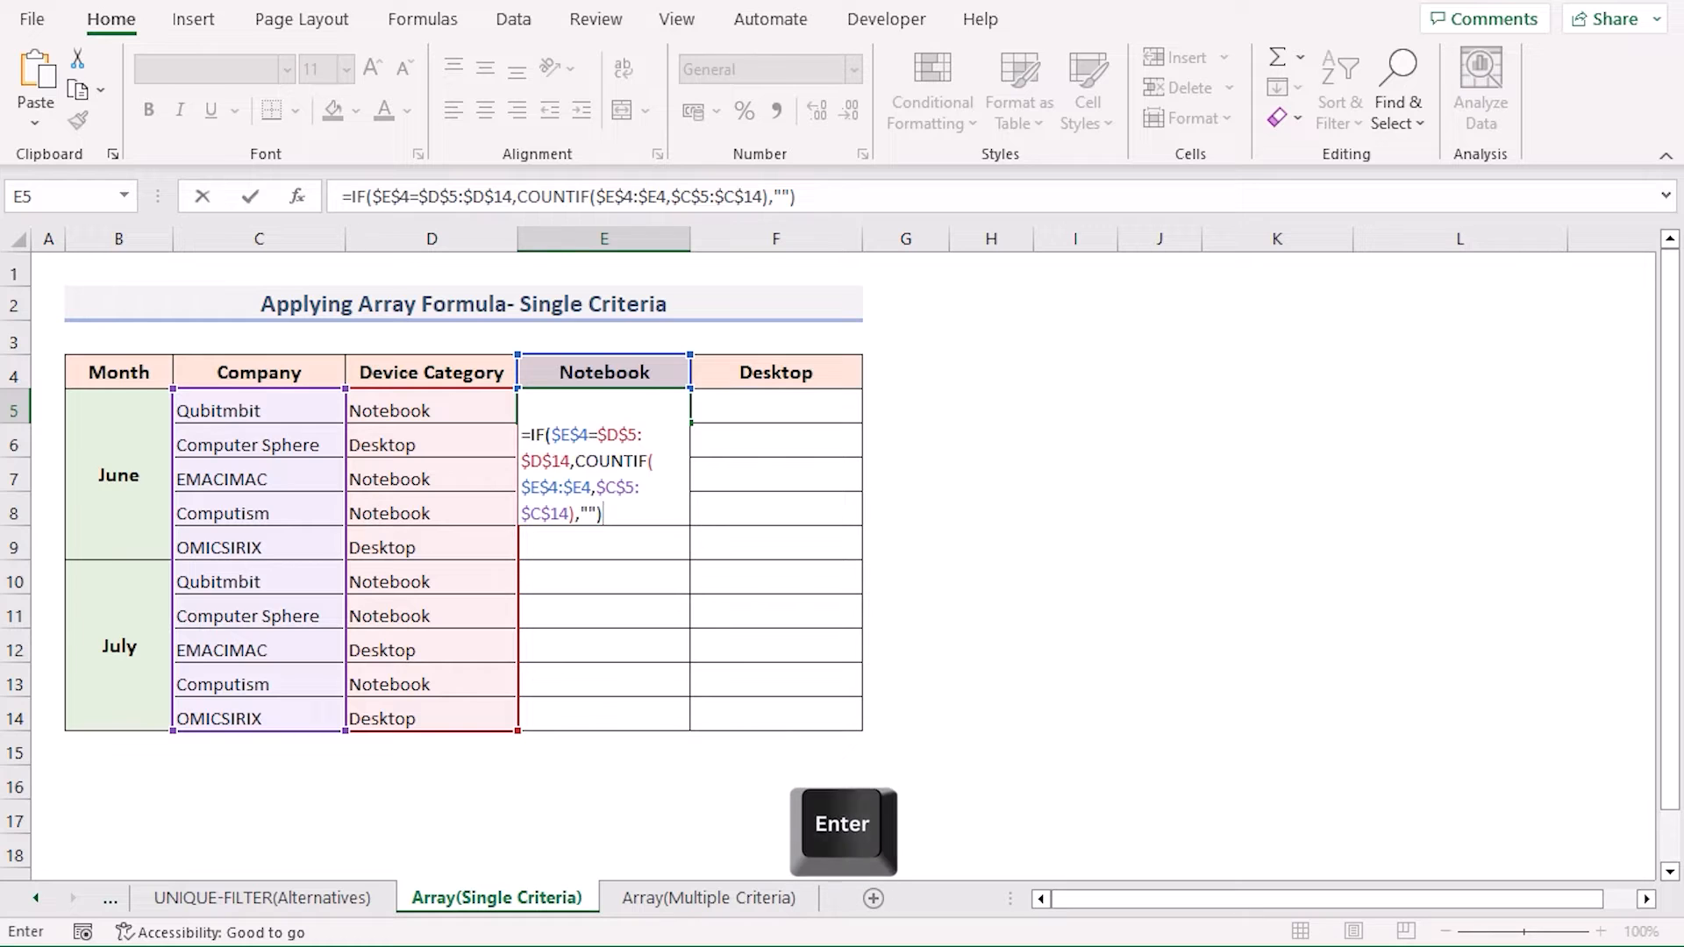
key(Return)
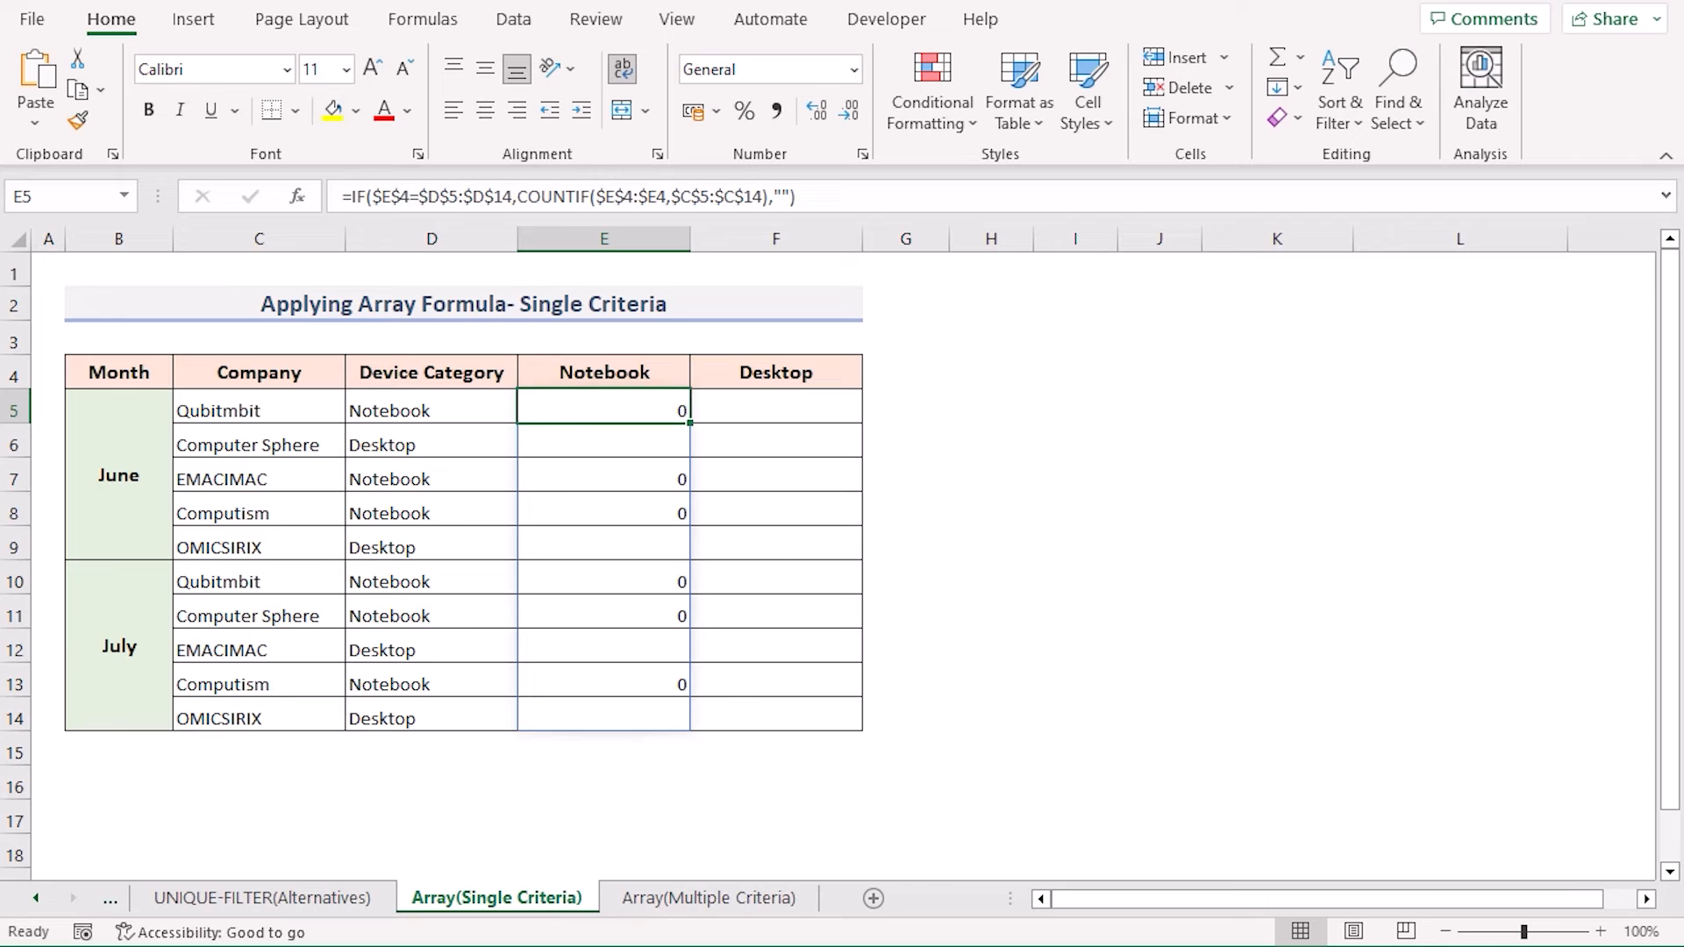
Reopen the E5 formula and insert an INDEX function before IF, with the absolute company range $C$5:$C$14 as its array
double_click(619, 411)
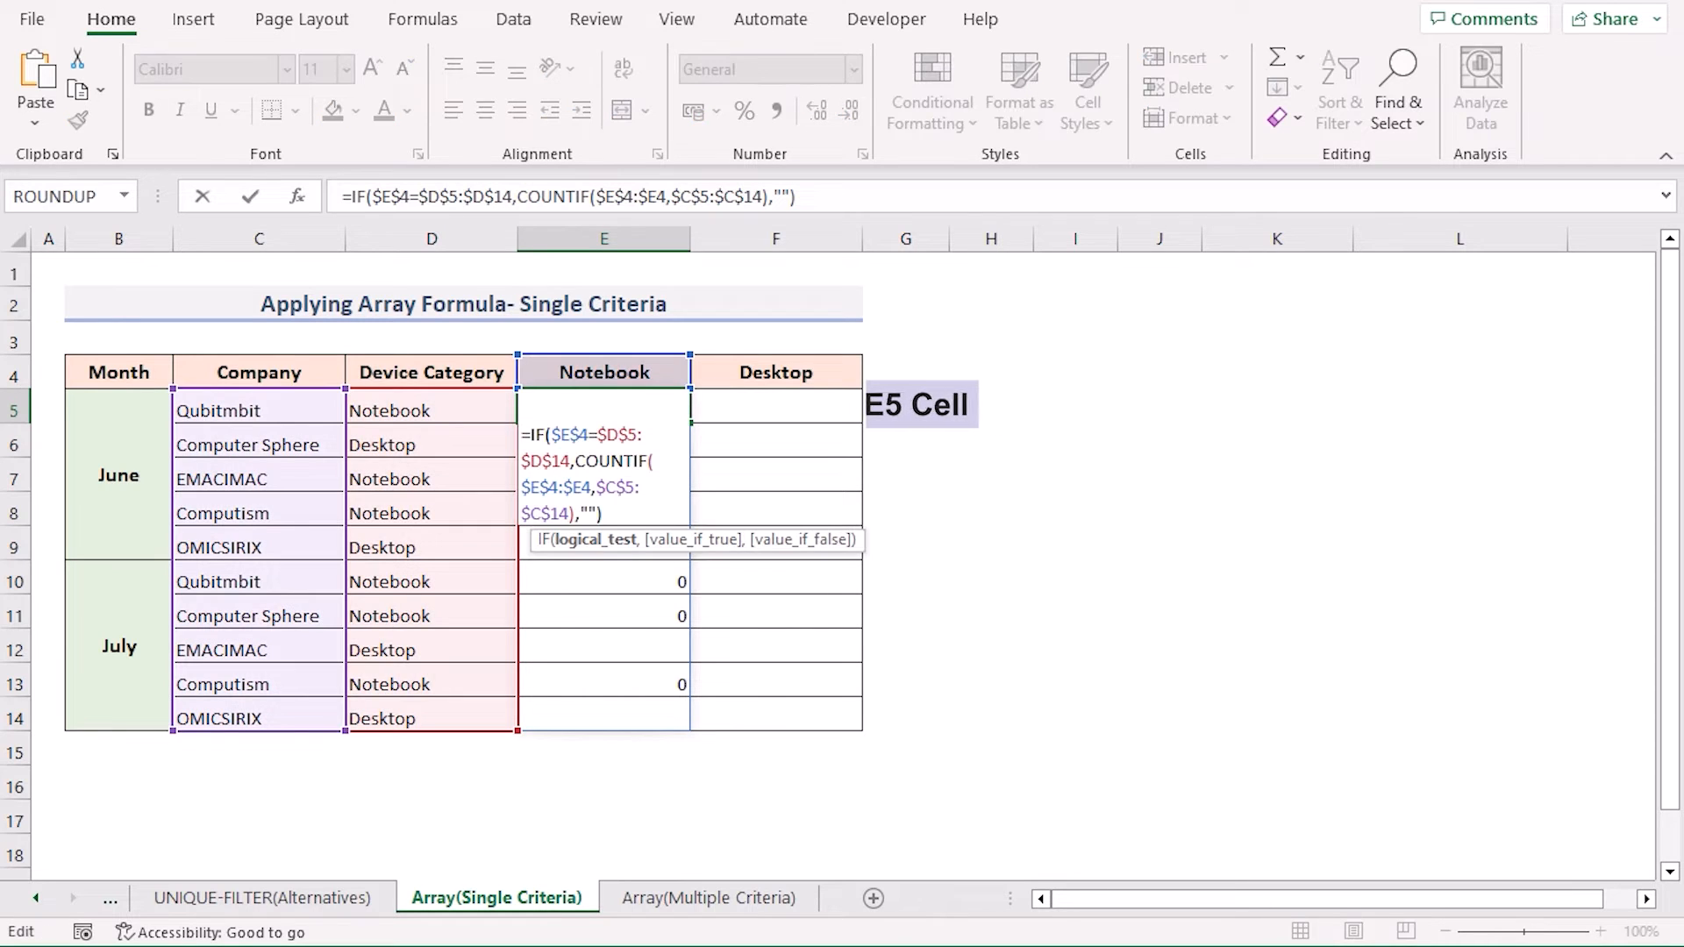
click(530, 435)
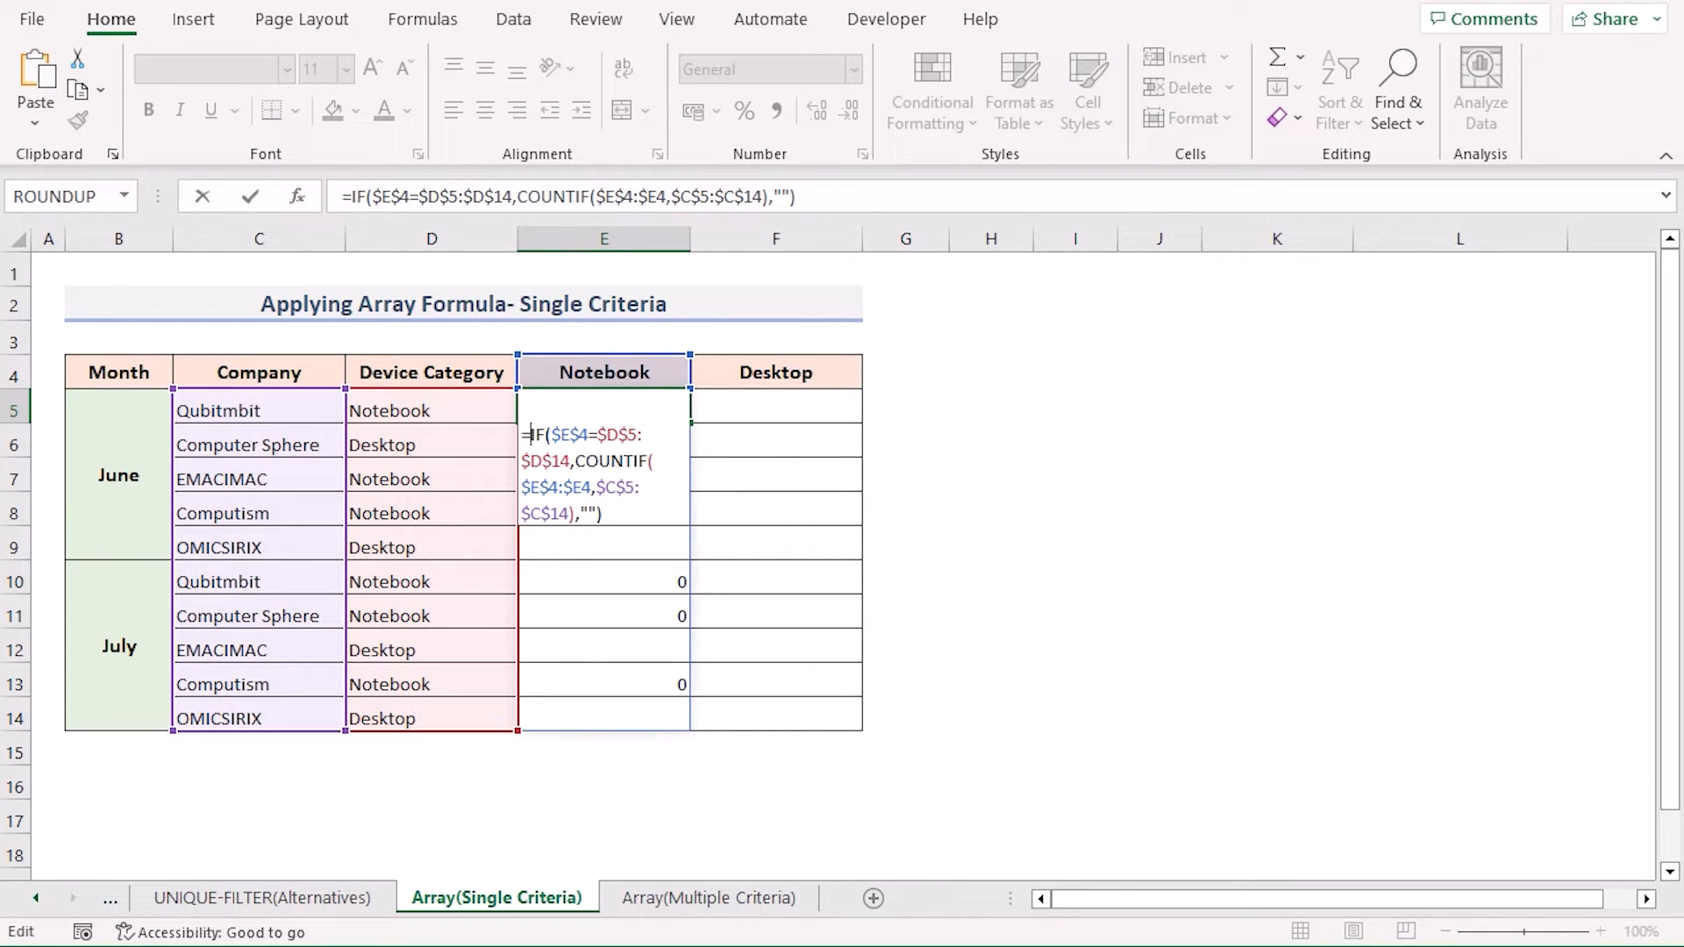
text(INDEX()
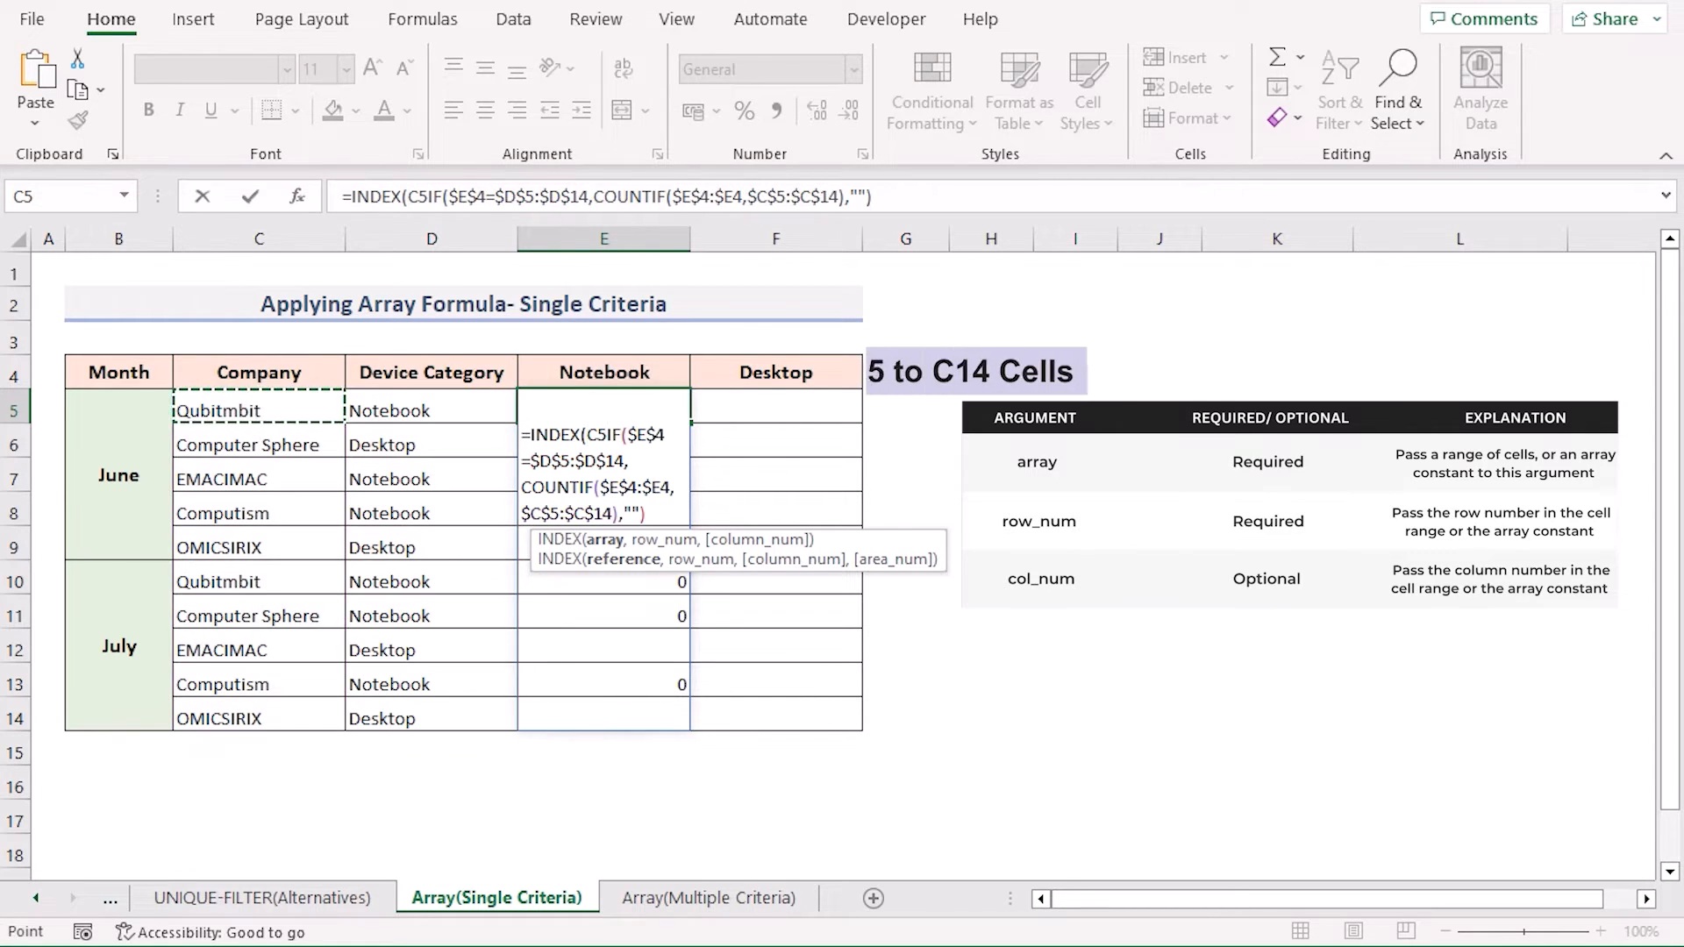
drag(259, 410, 259, 718)
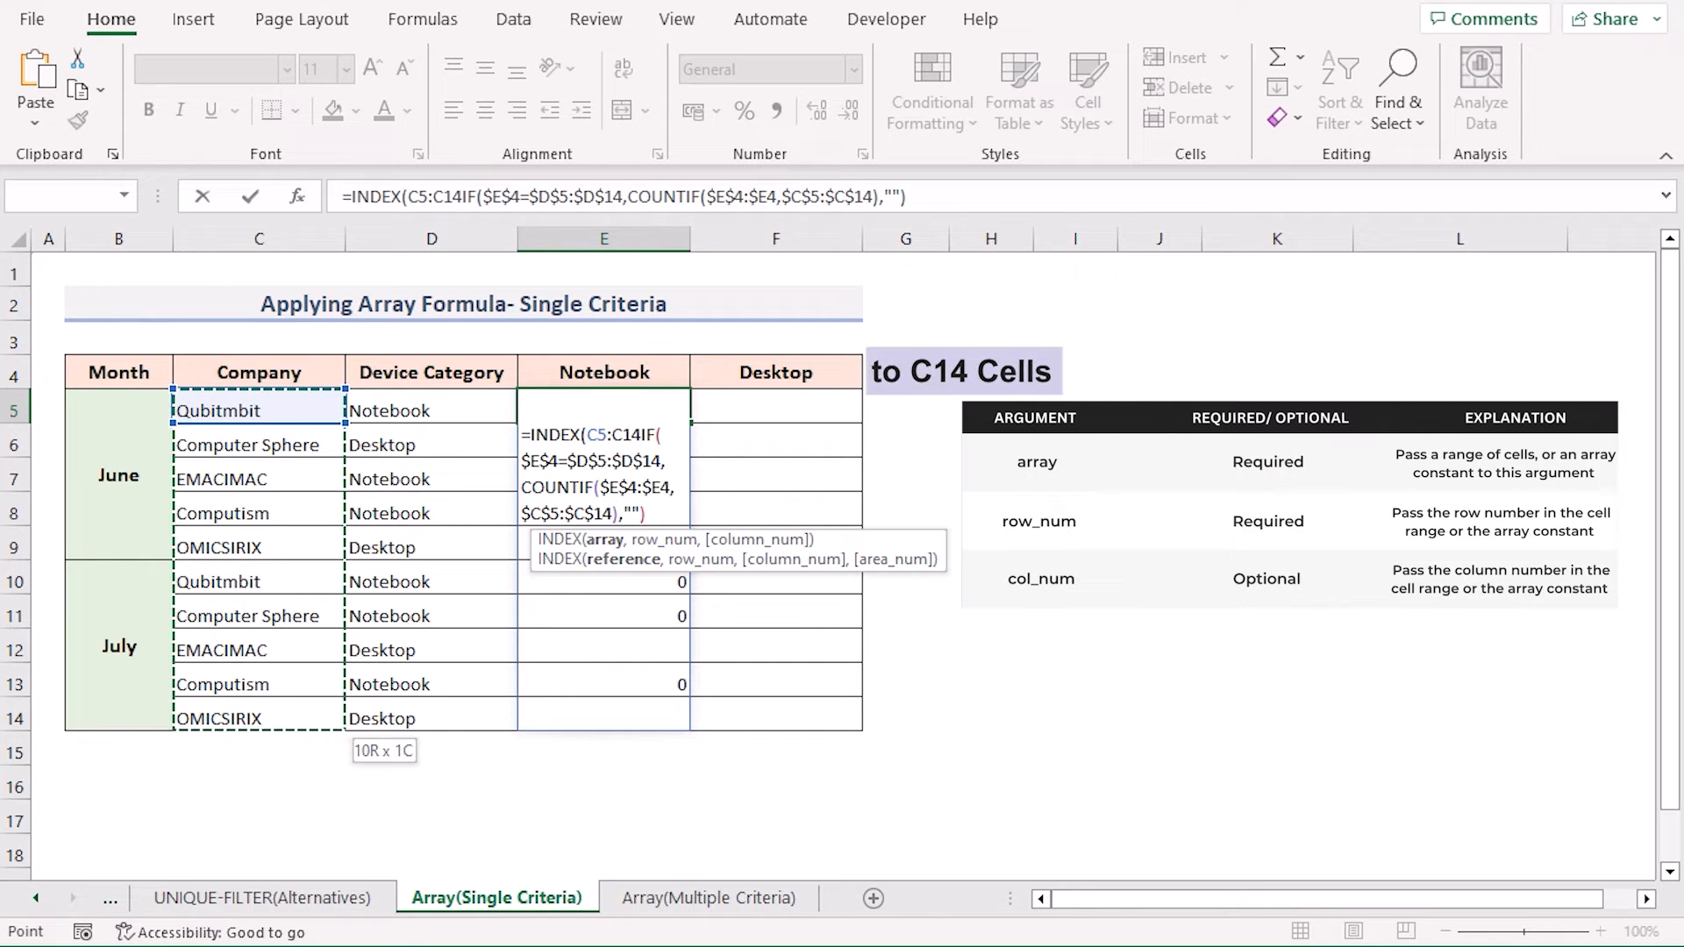
text(,)
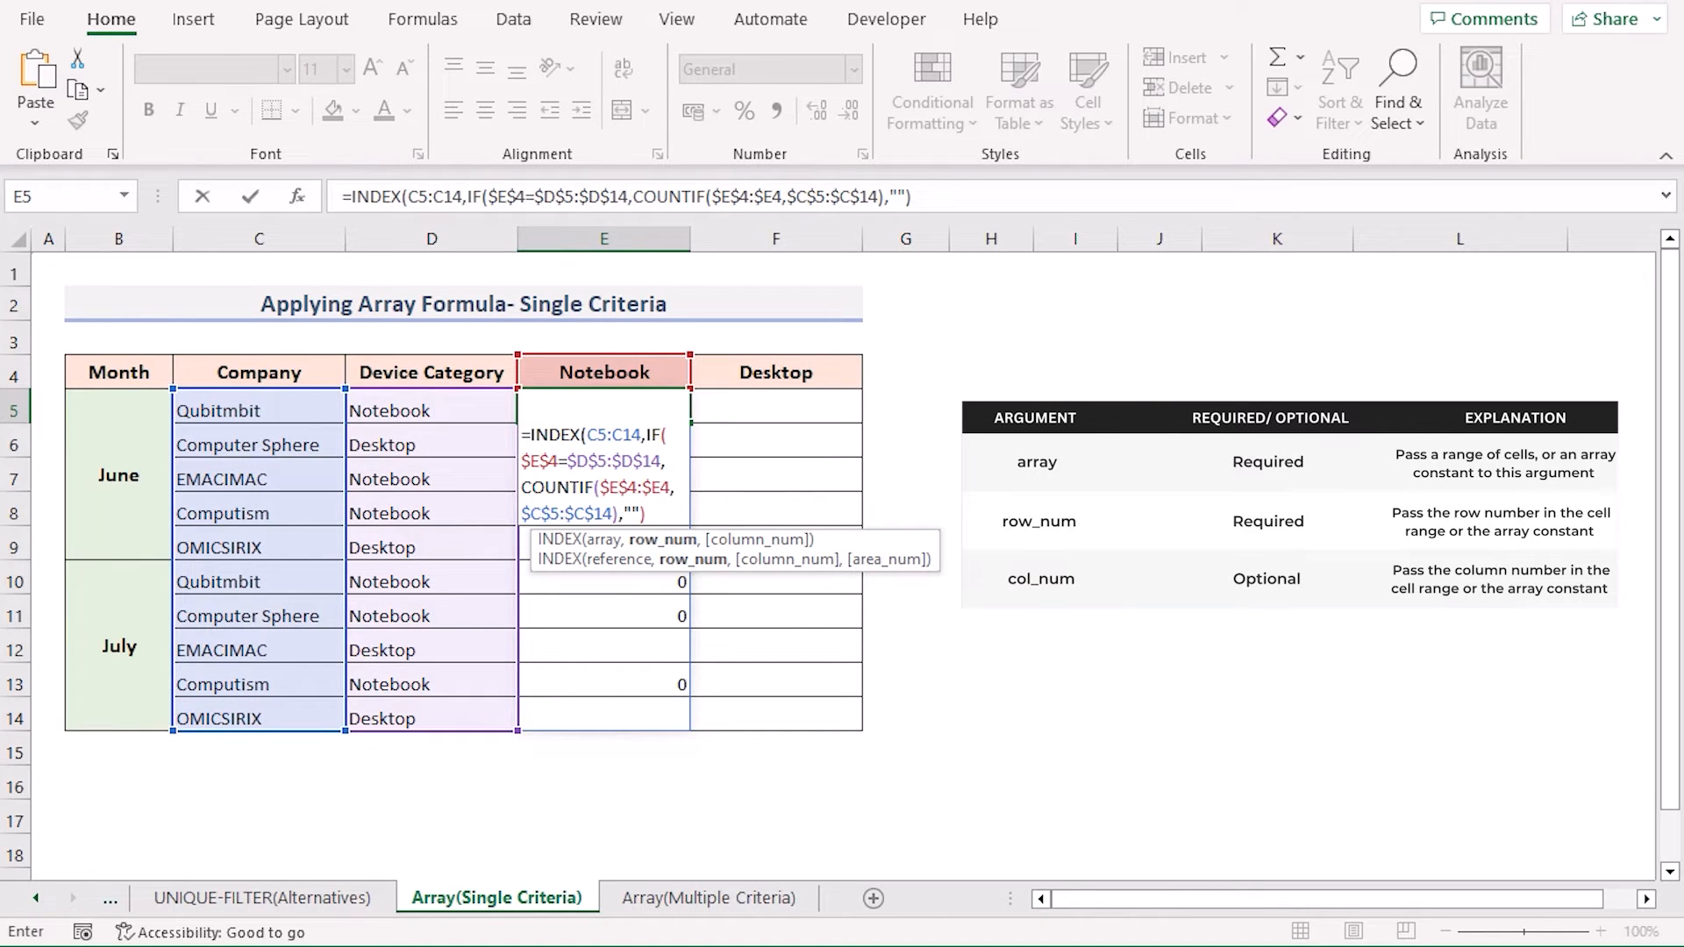
key(F4)
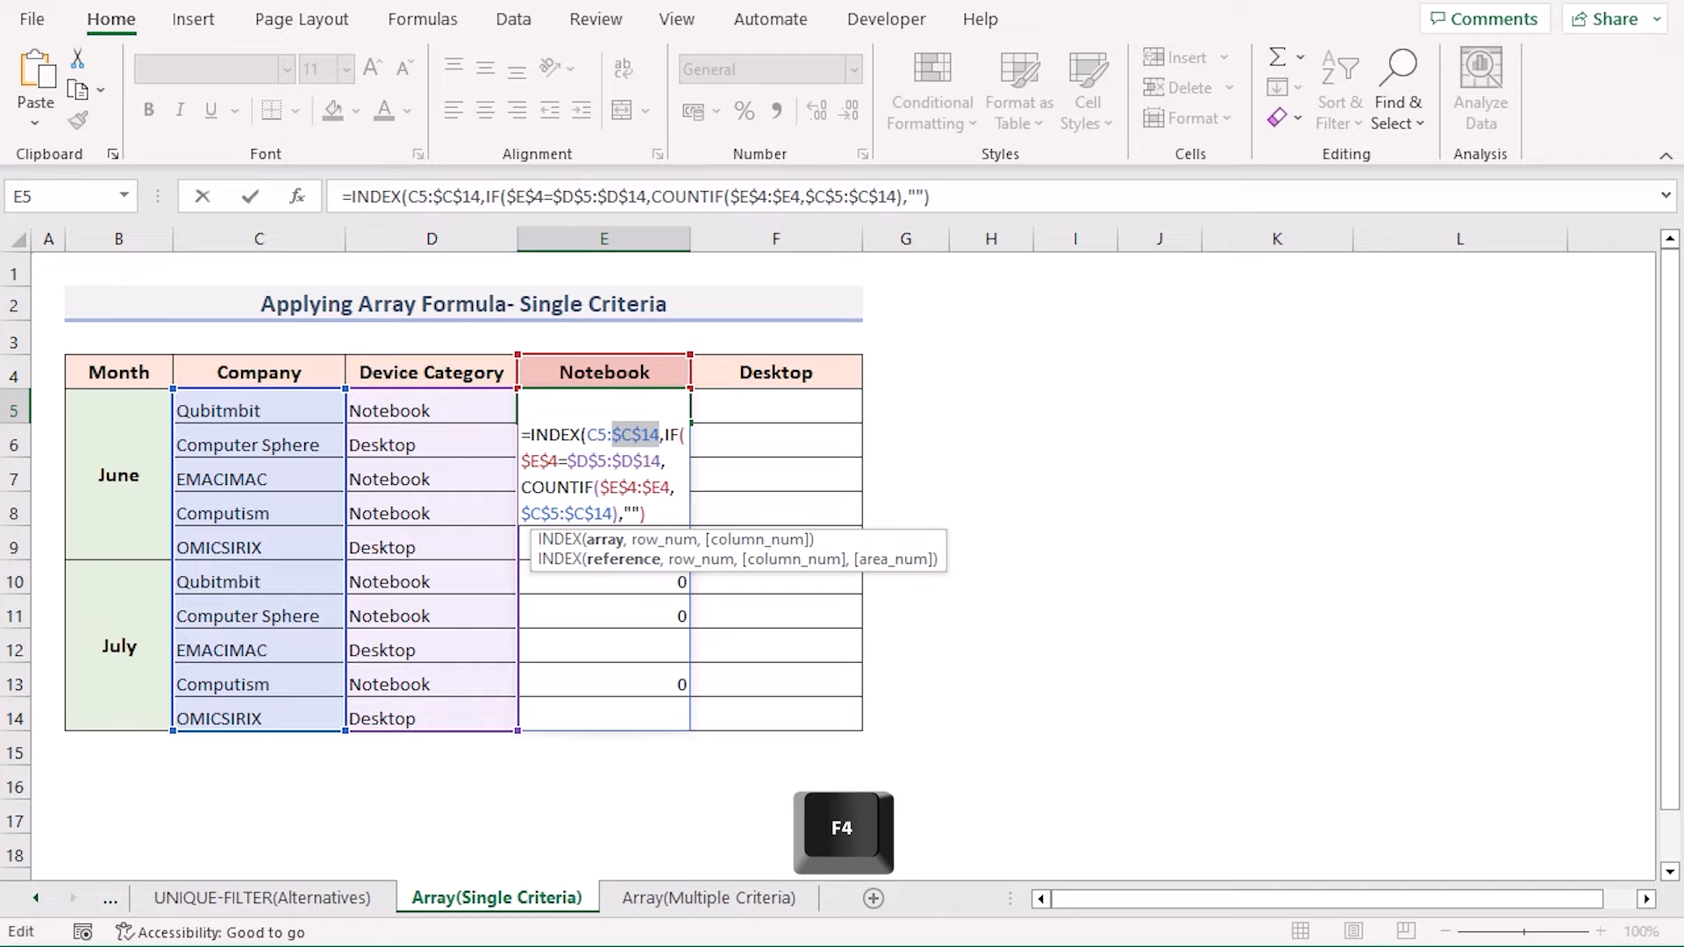
click(593, 435)
key(F4)
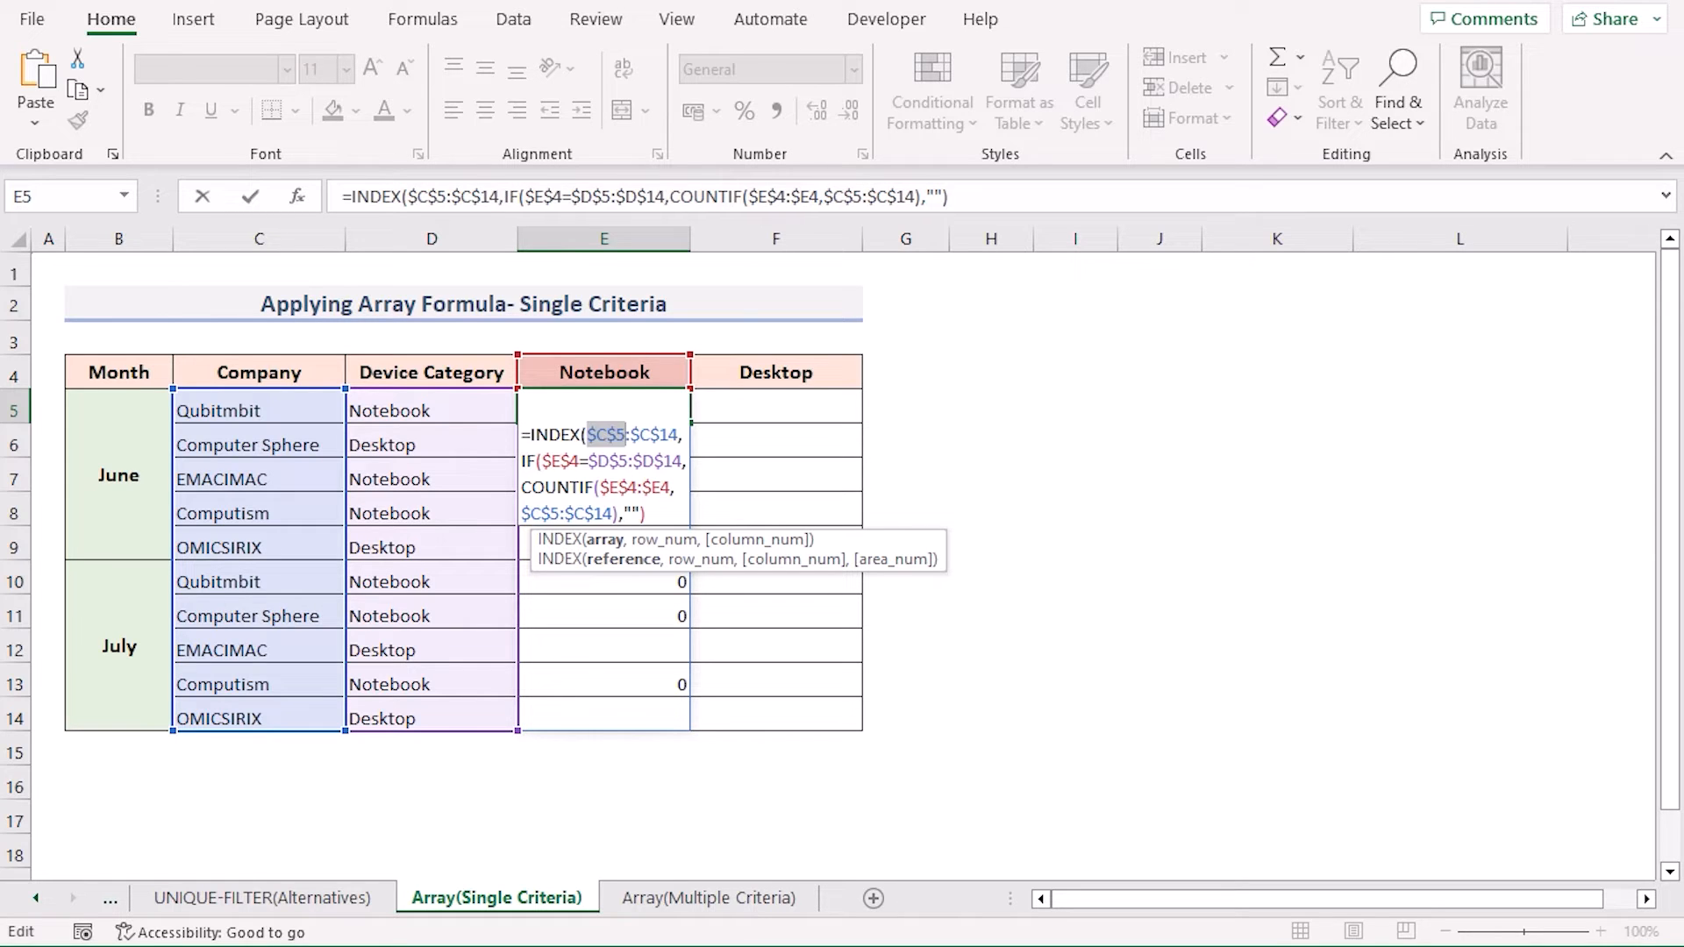
Insert a MATCH function before IF as INDEX's row number in the E5 formula, with lookup value 0
click(521, 461)
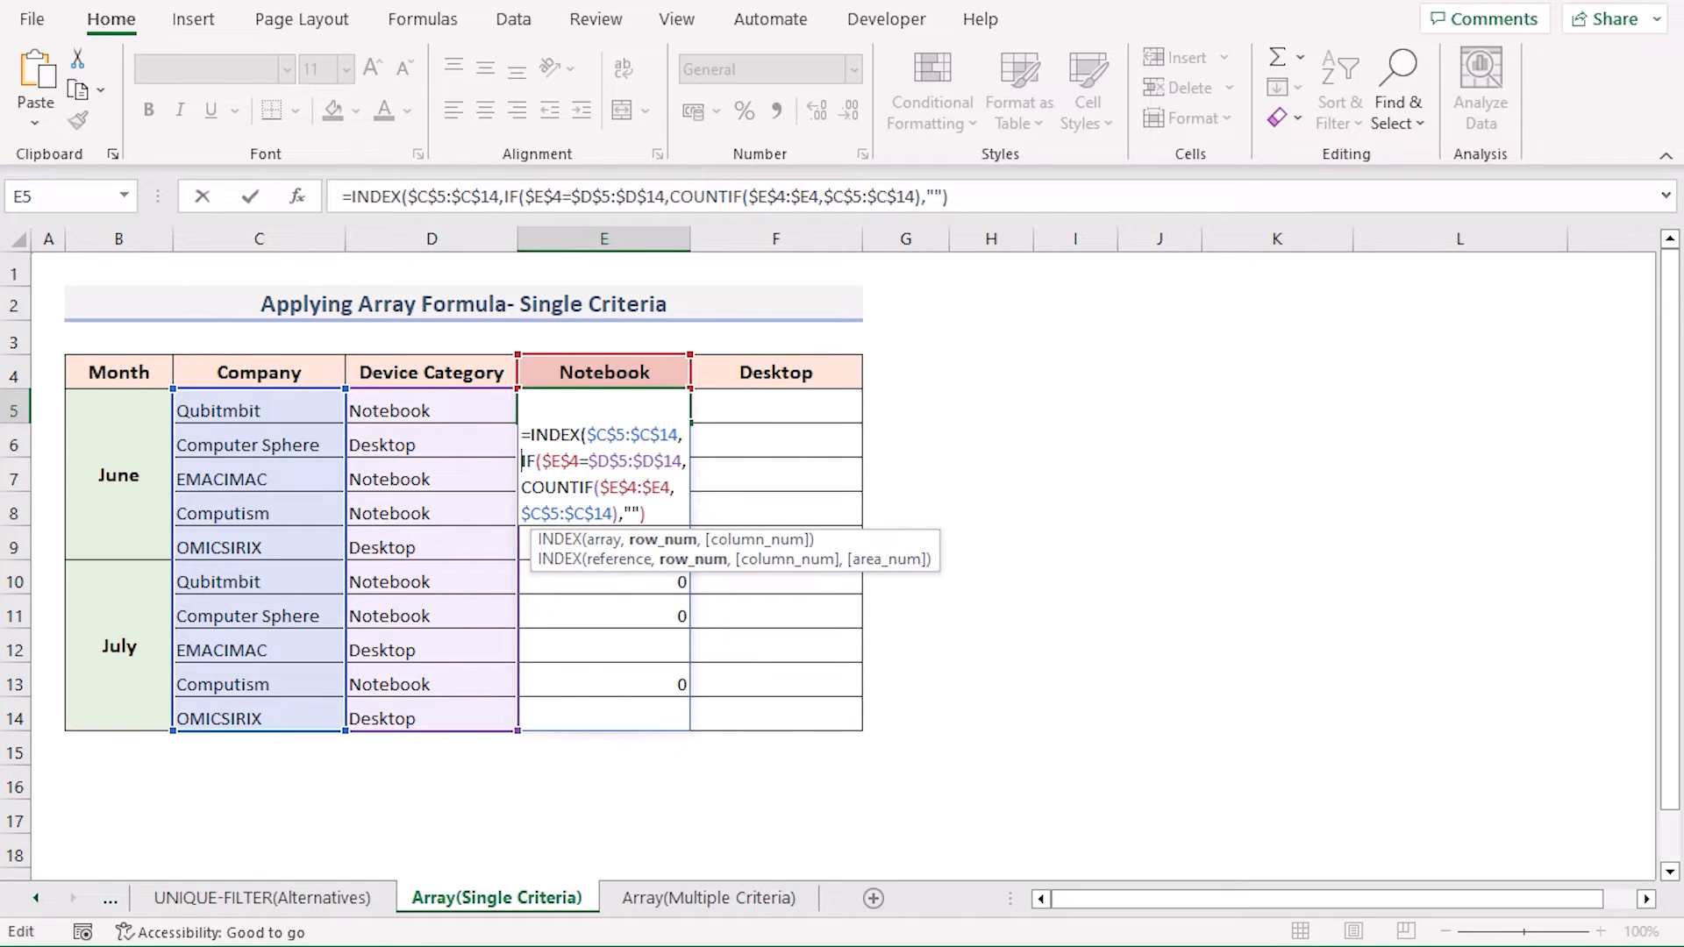
key(Left)
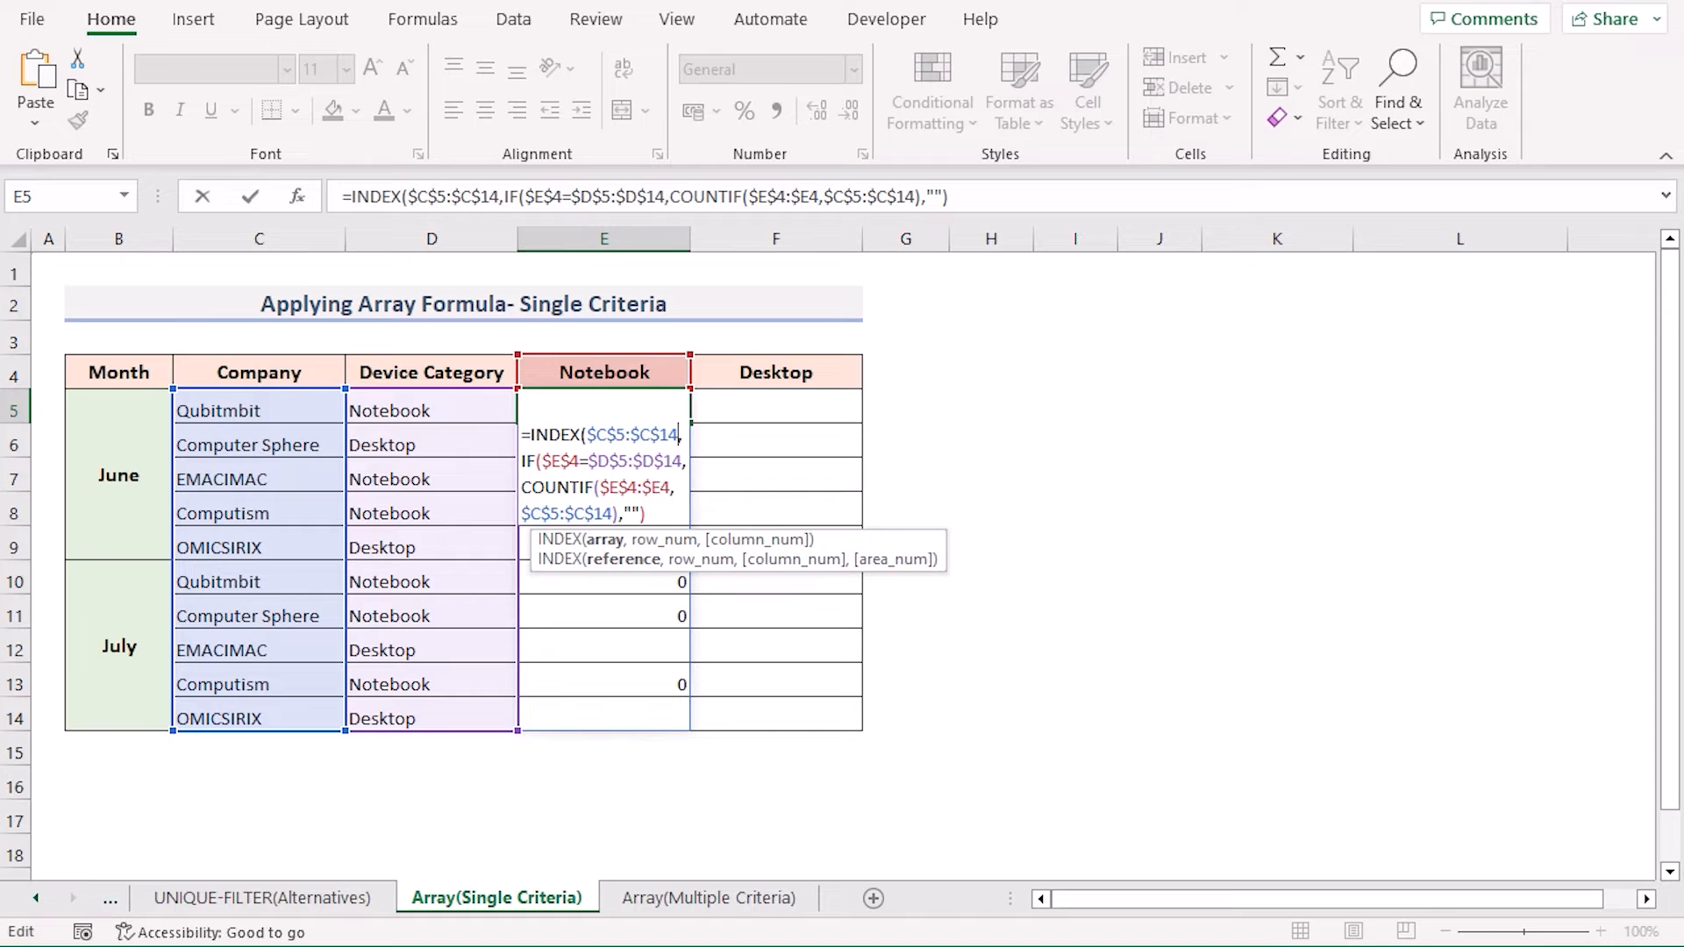
key(Right)
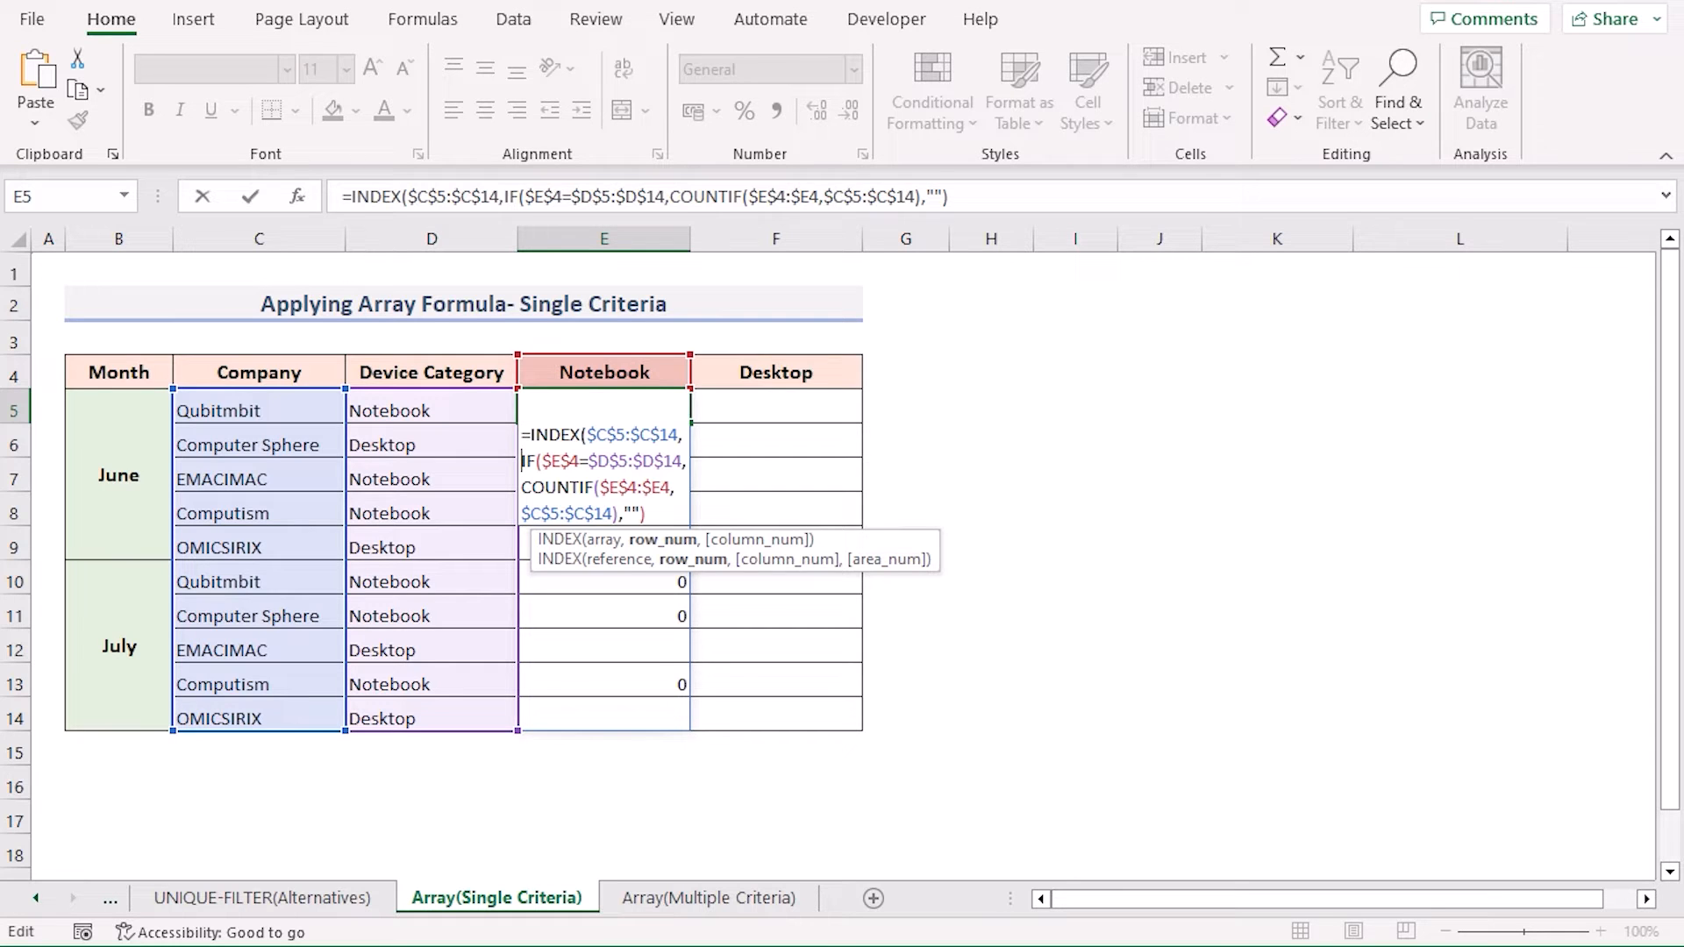
text(MATCH)
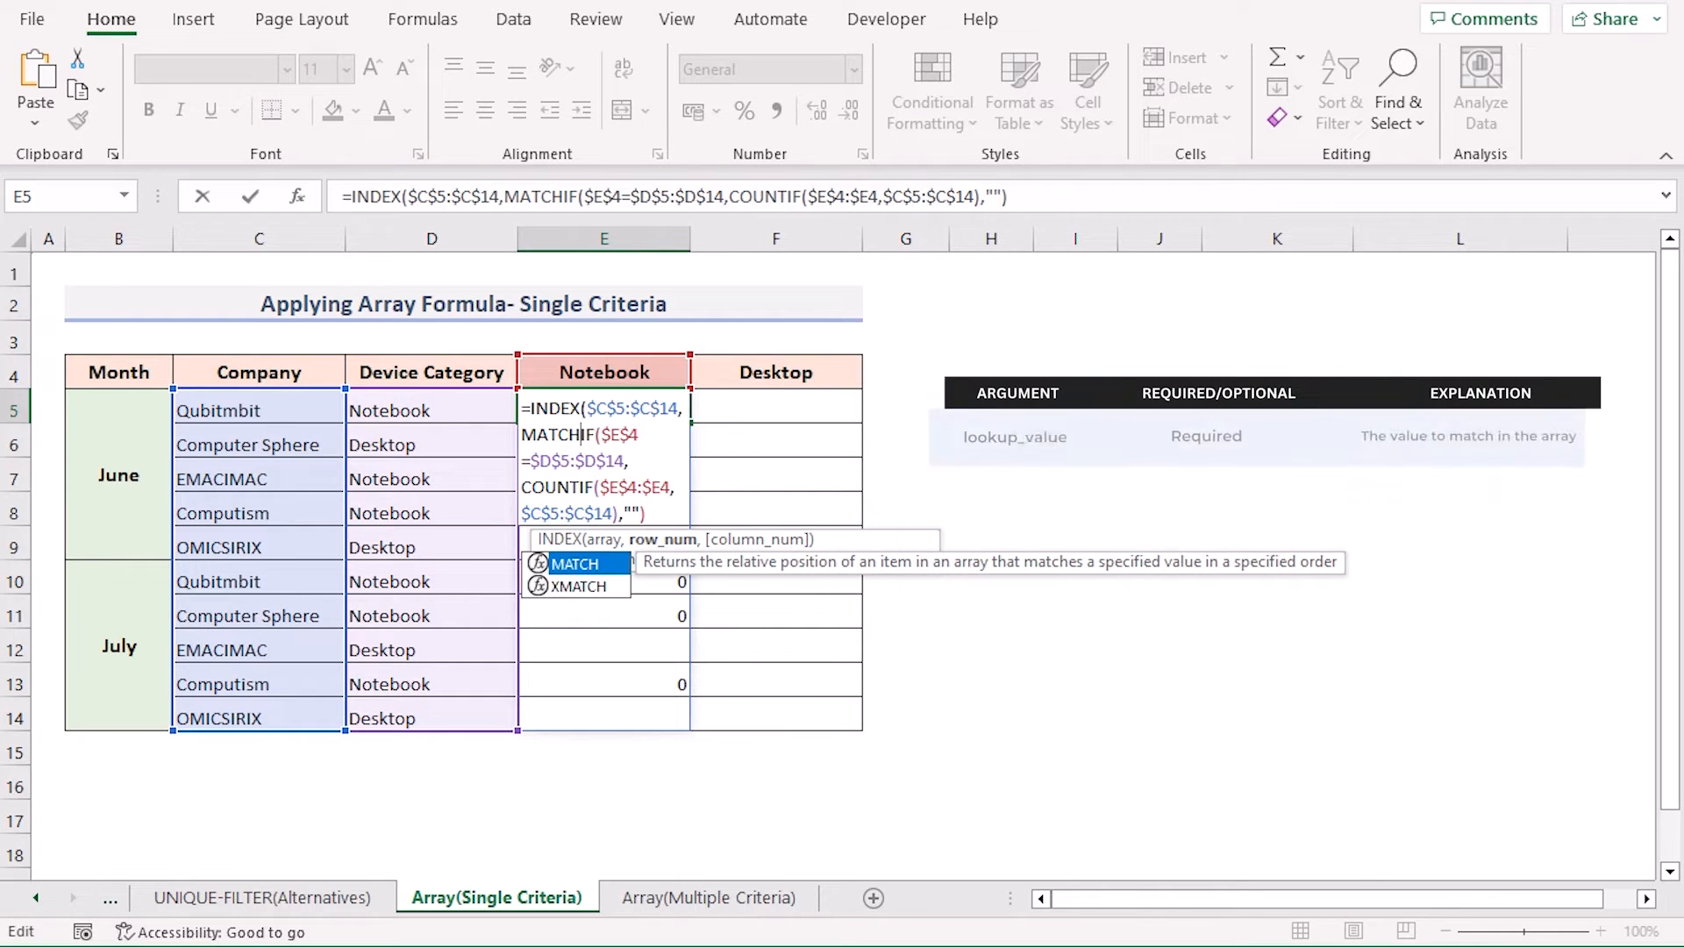
text(()
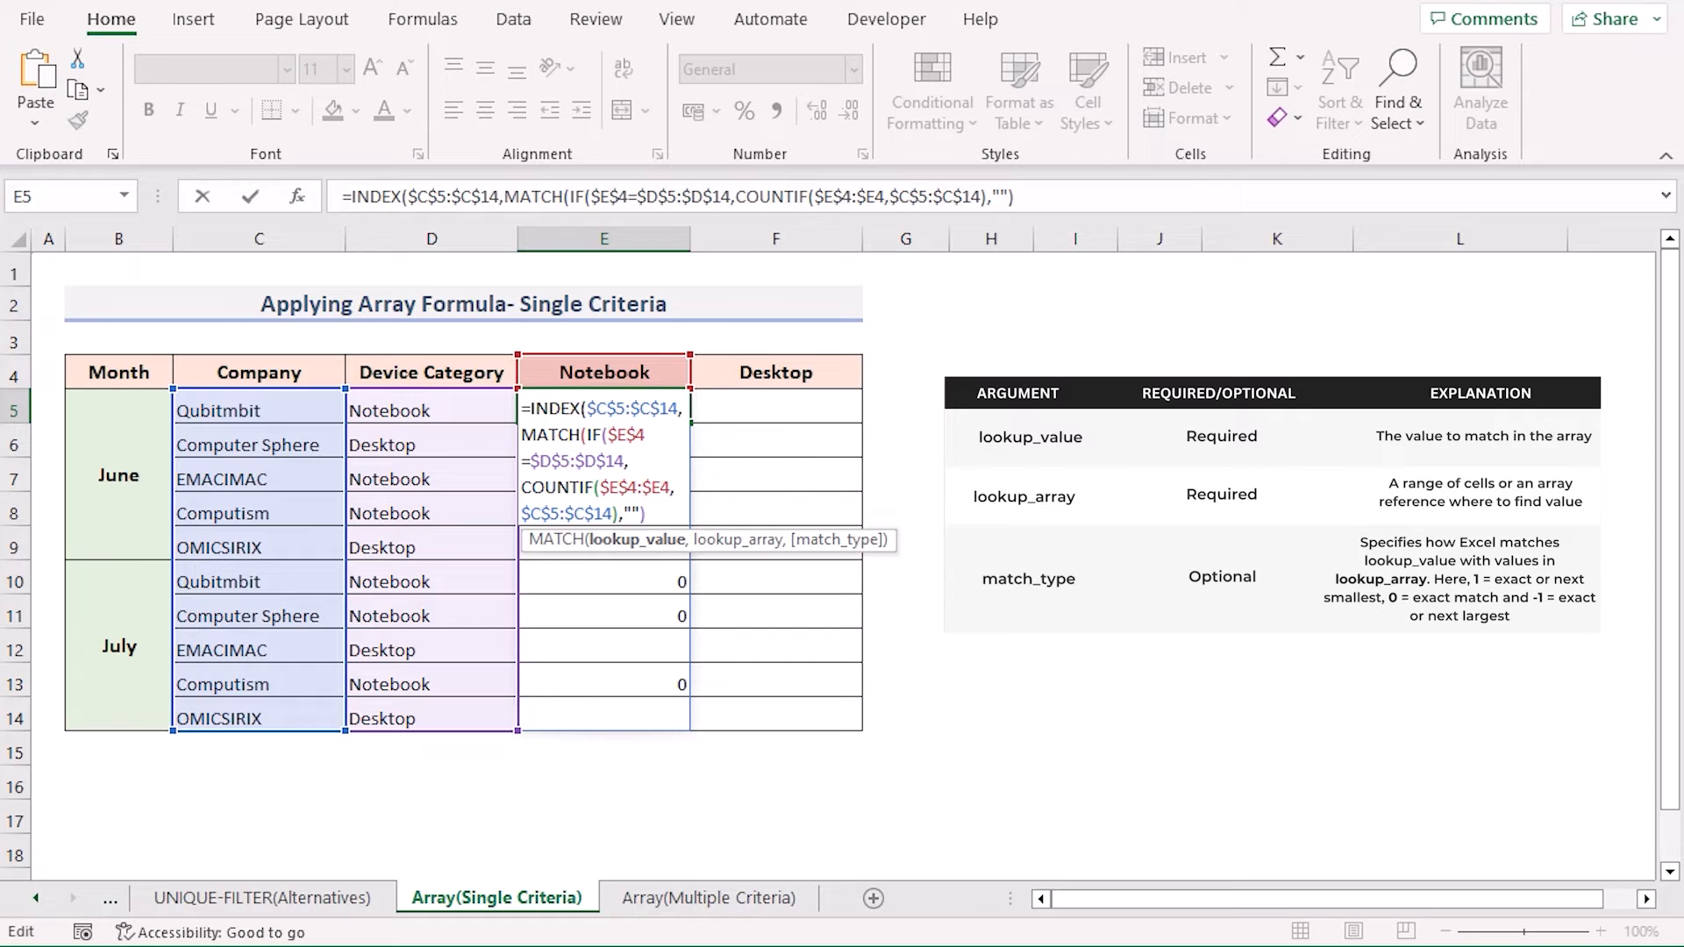
text(0)
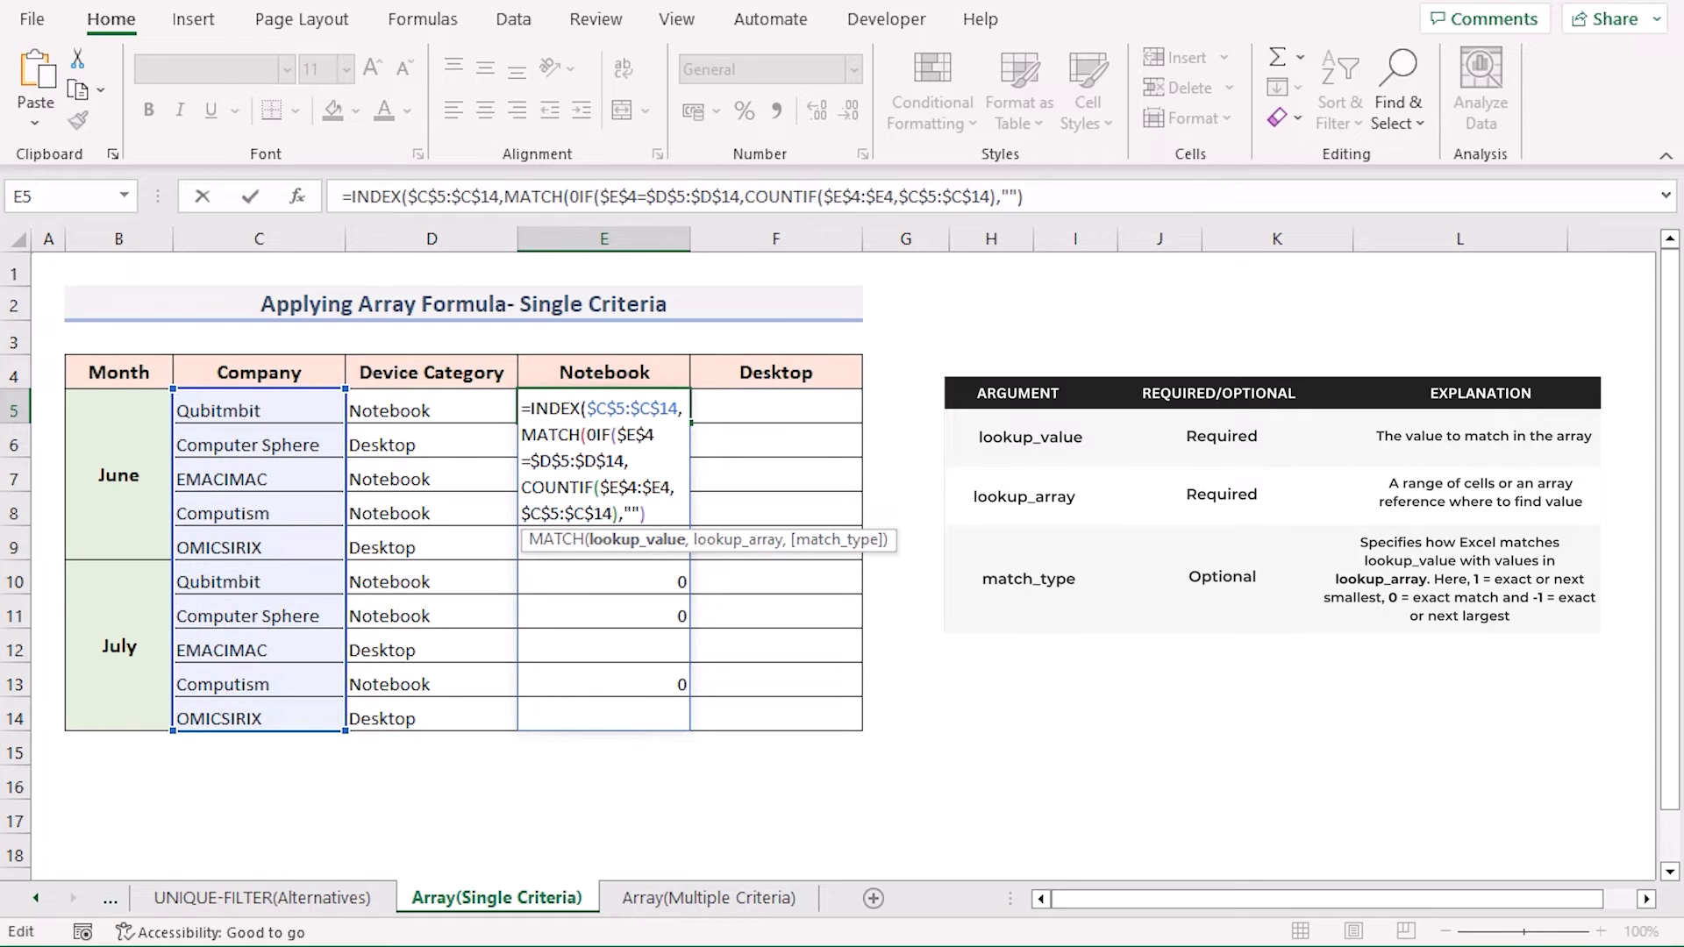
text(,)
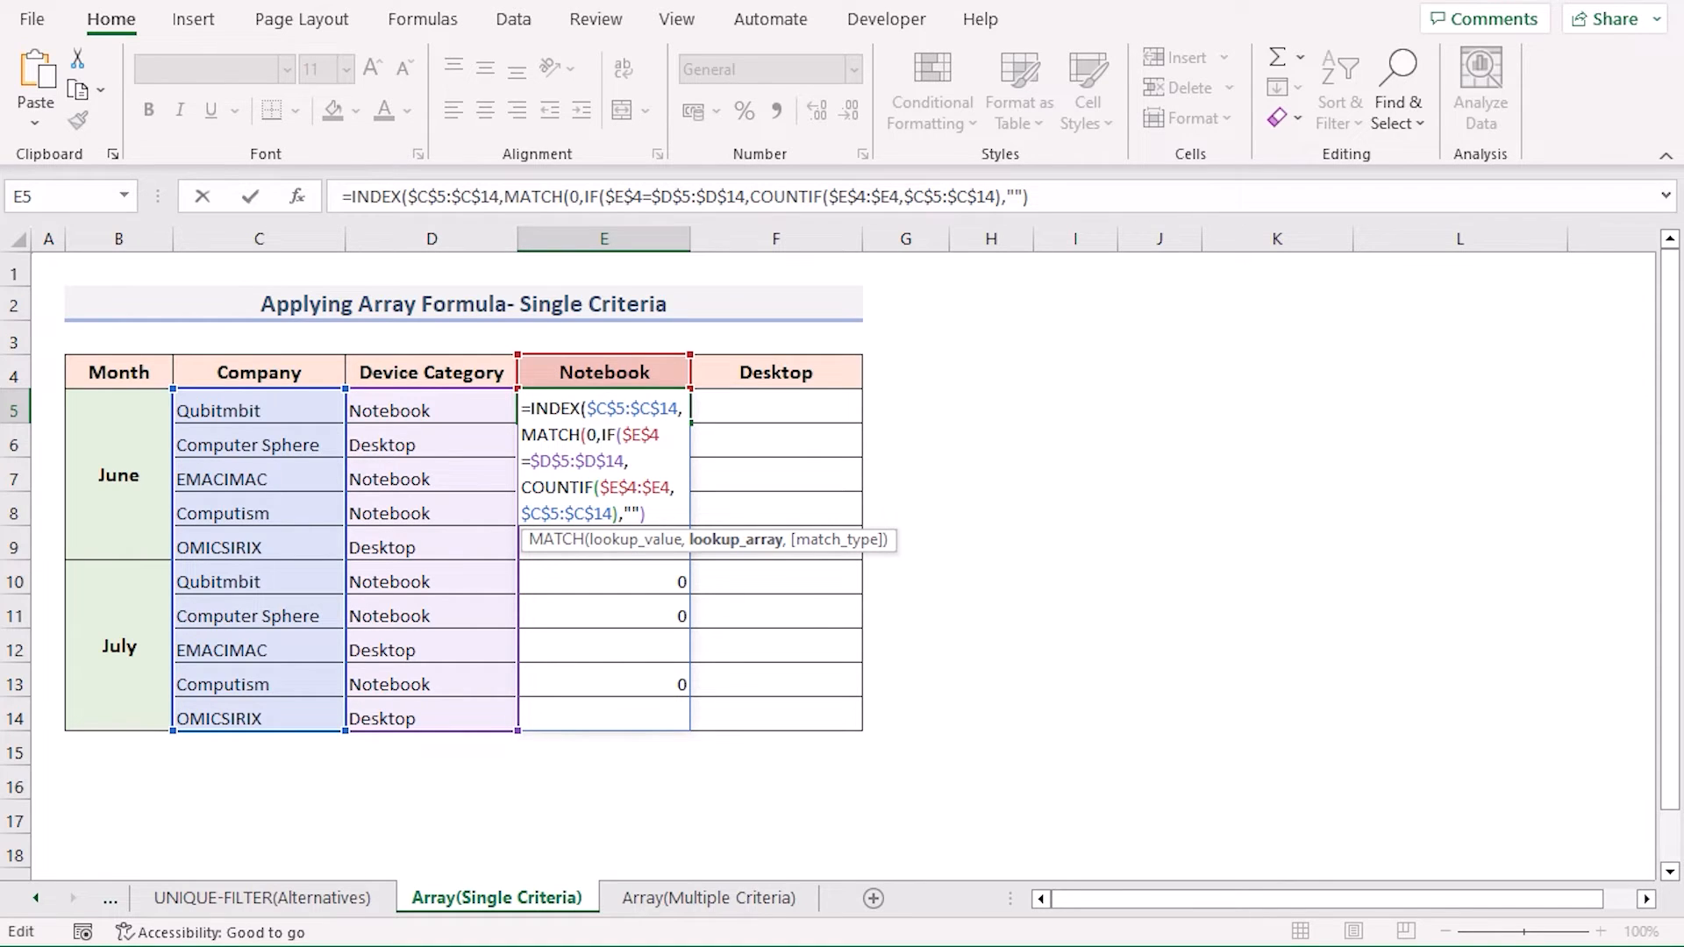
Complete MATCH with match type 0 (exact match), enter the E5 formula, and fill it down to E14
text(,)
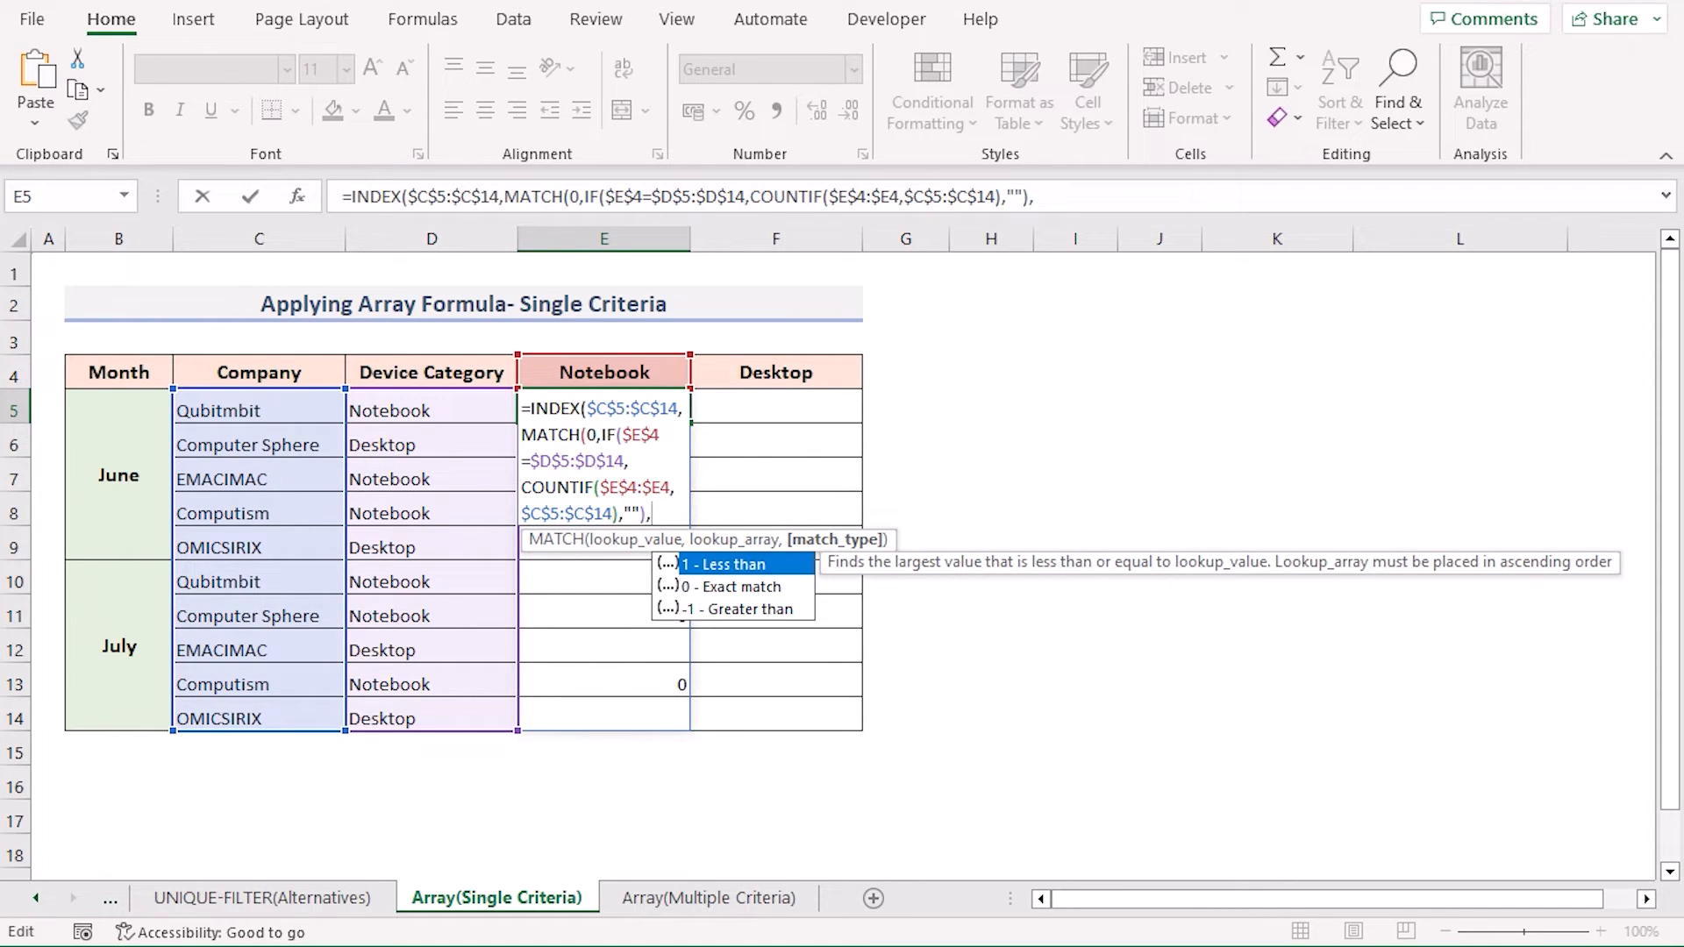
key(Down)
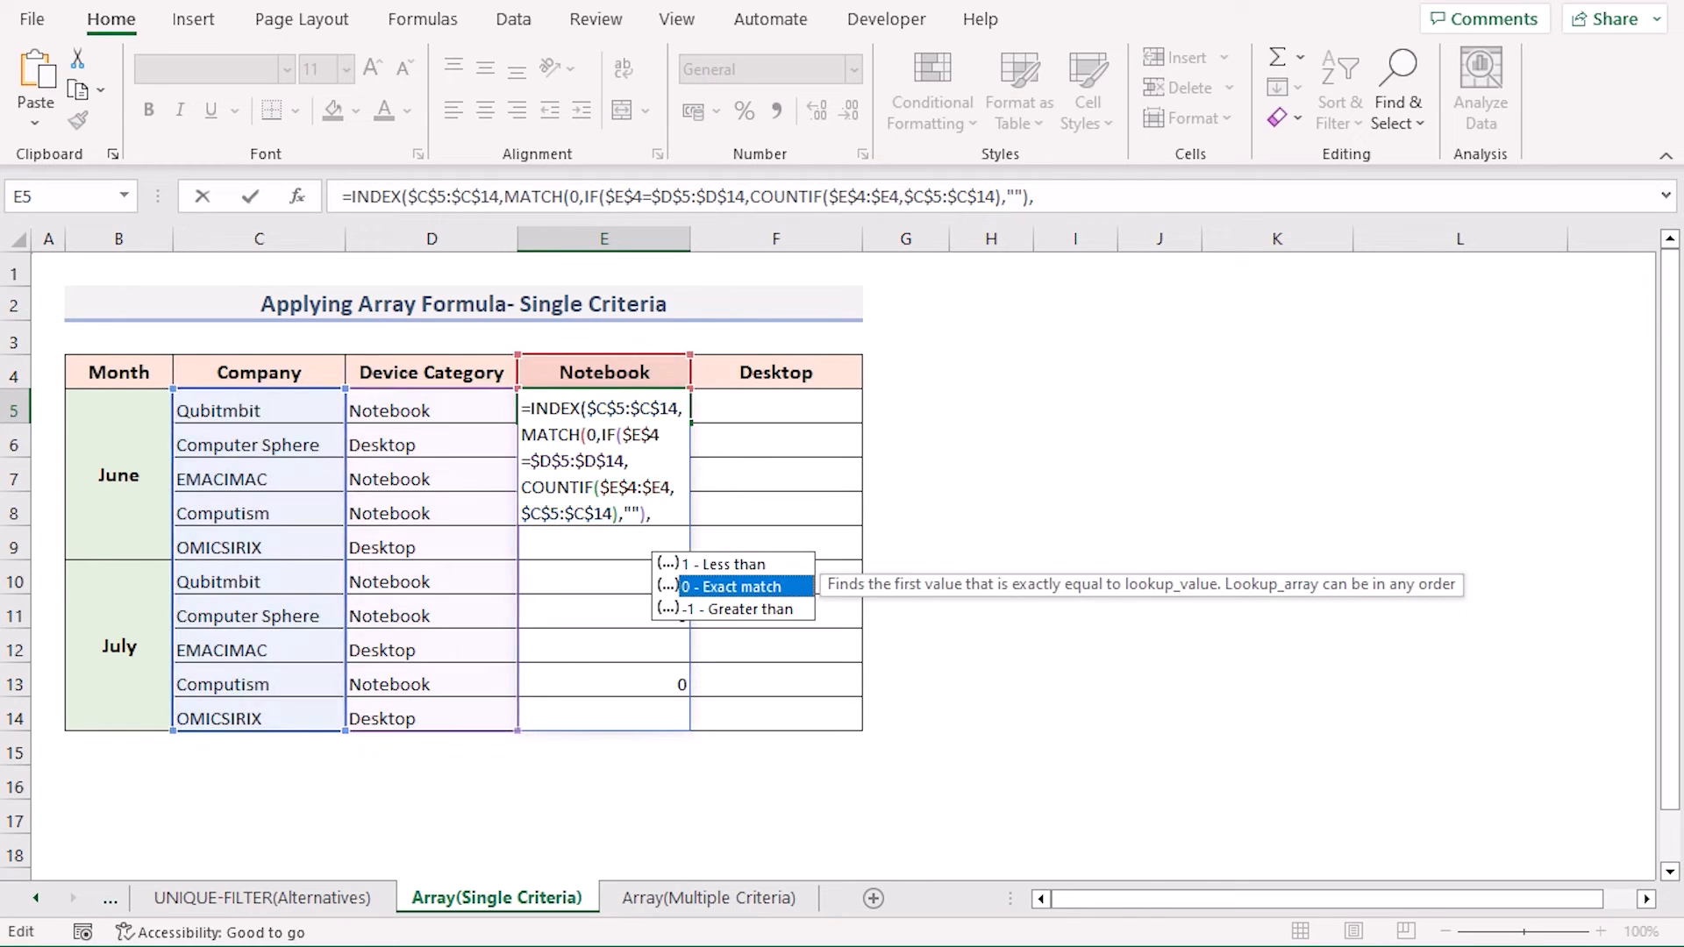
key(Tab)
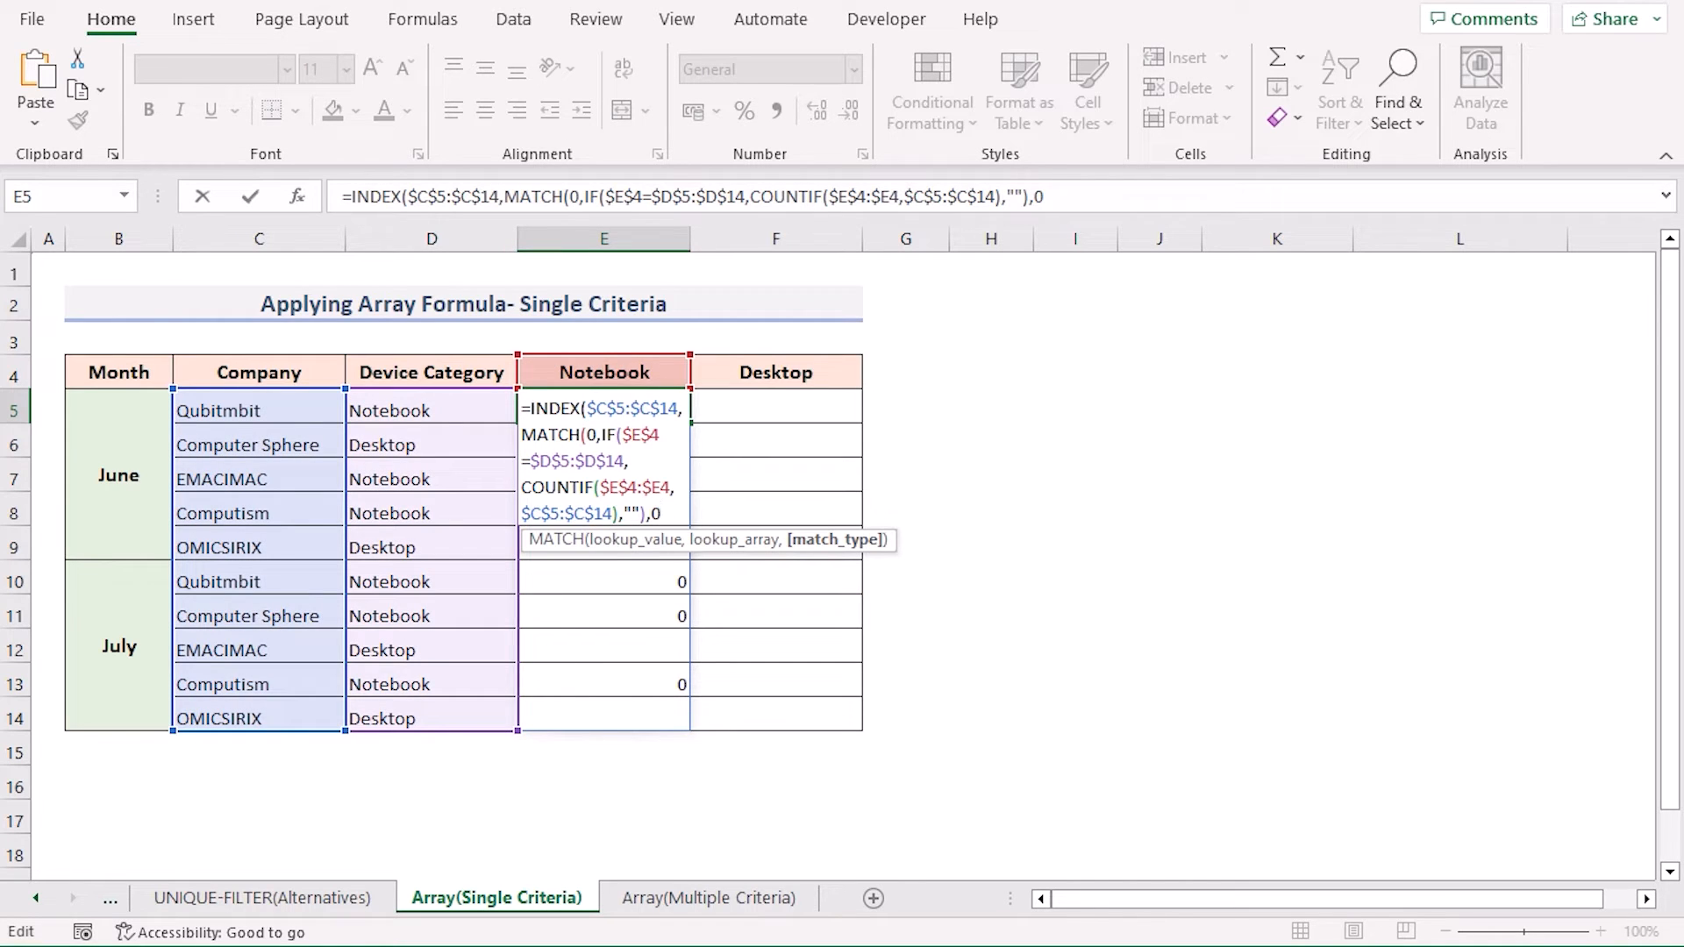
text())
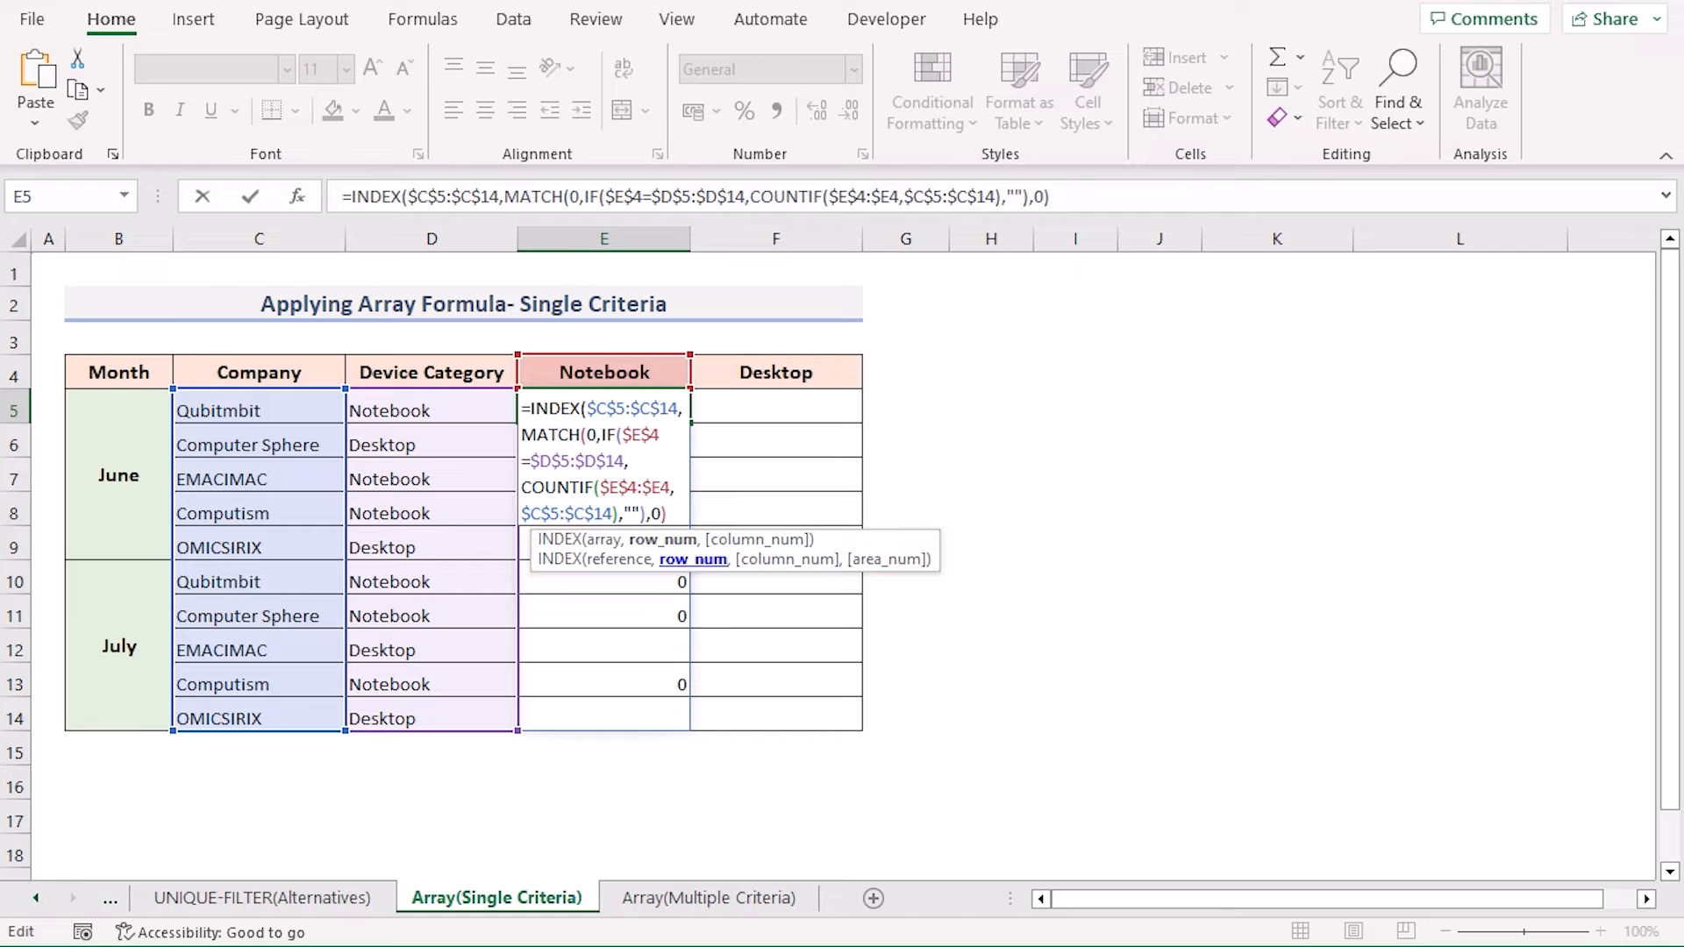
key(Return)
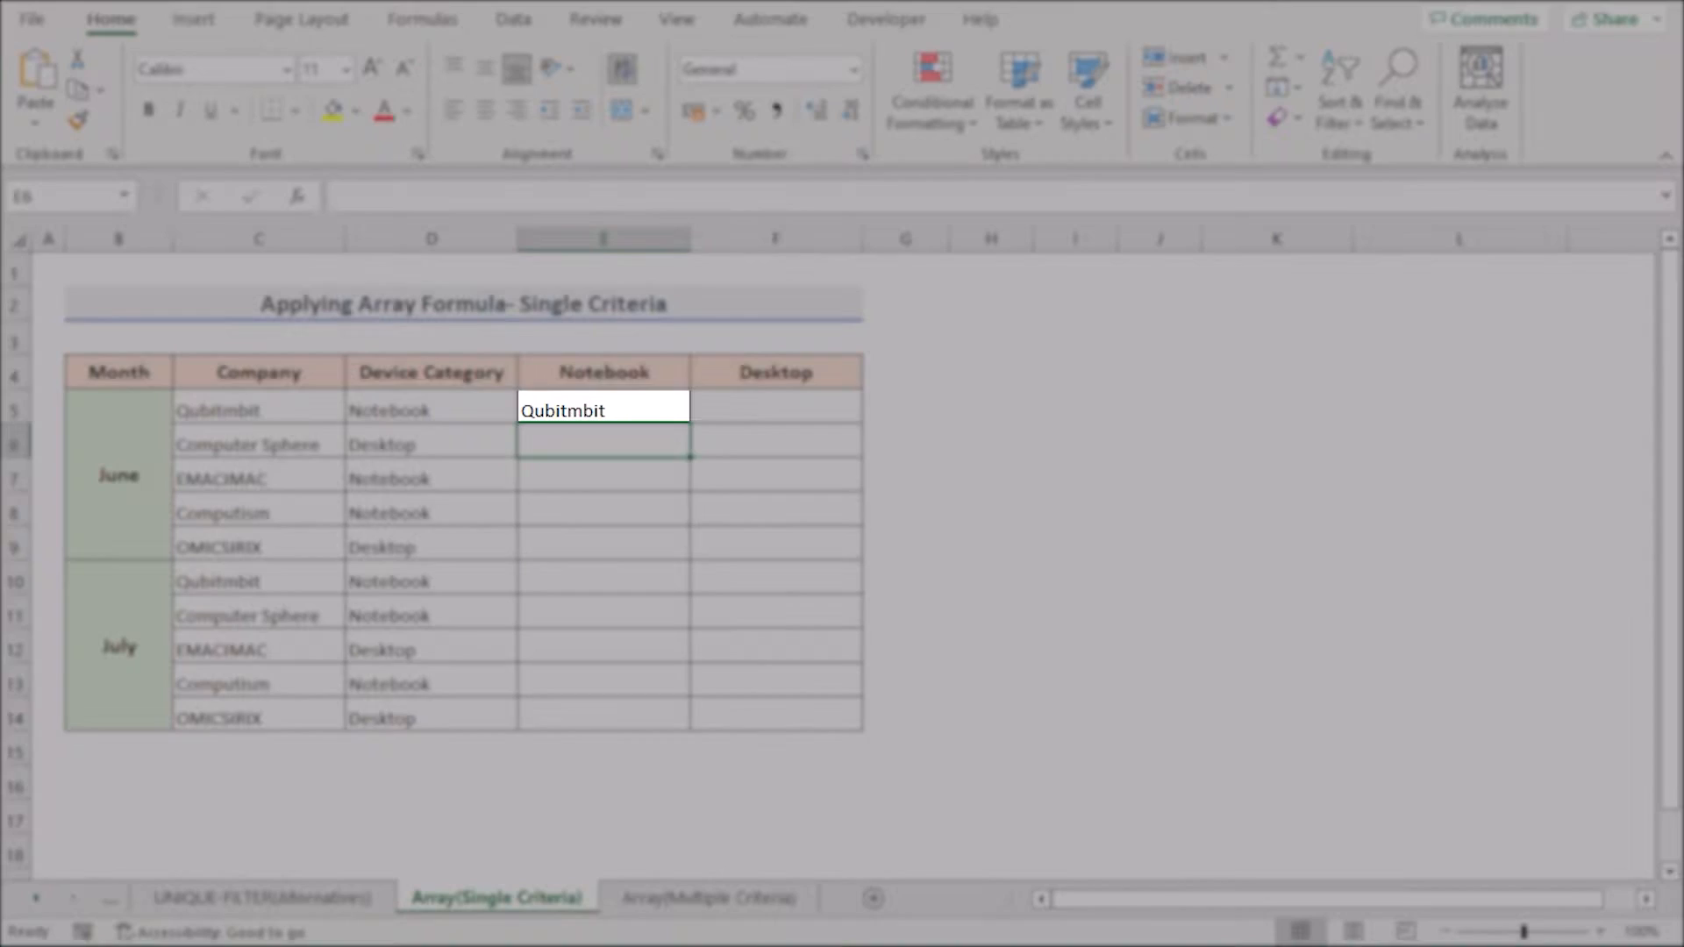
click(604, 407)
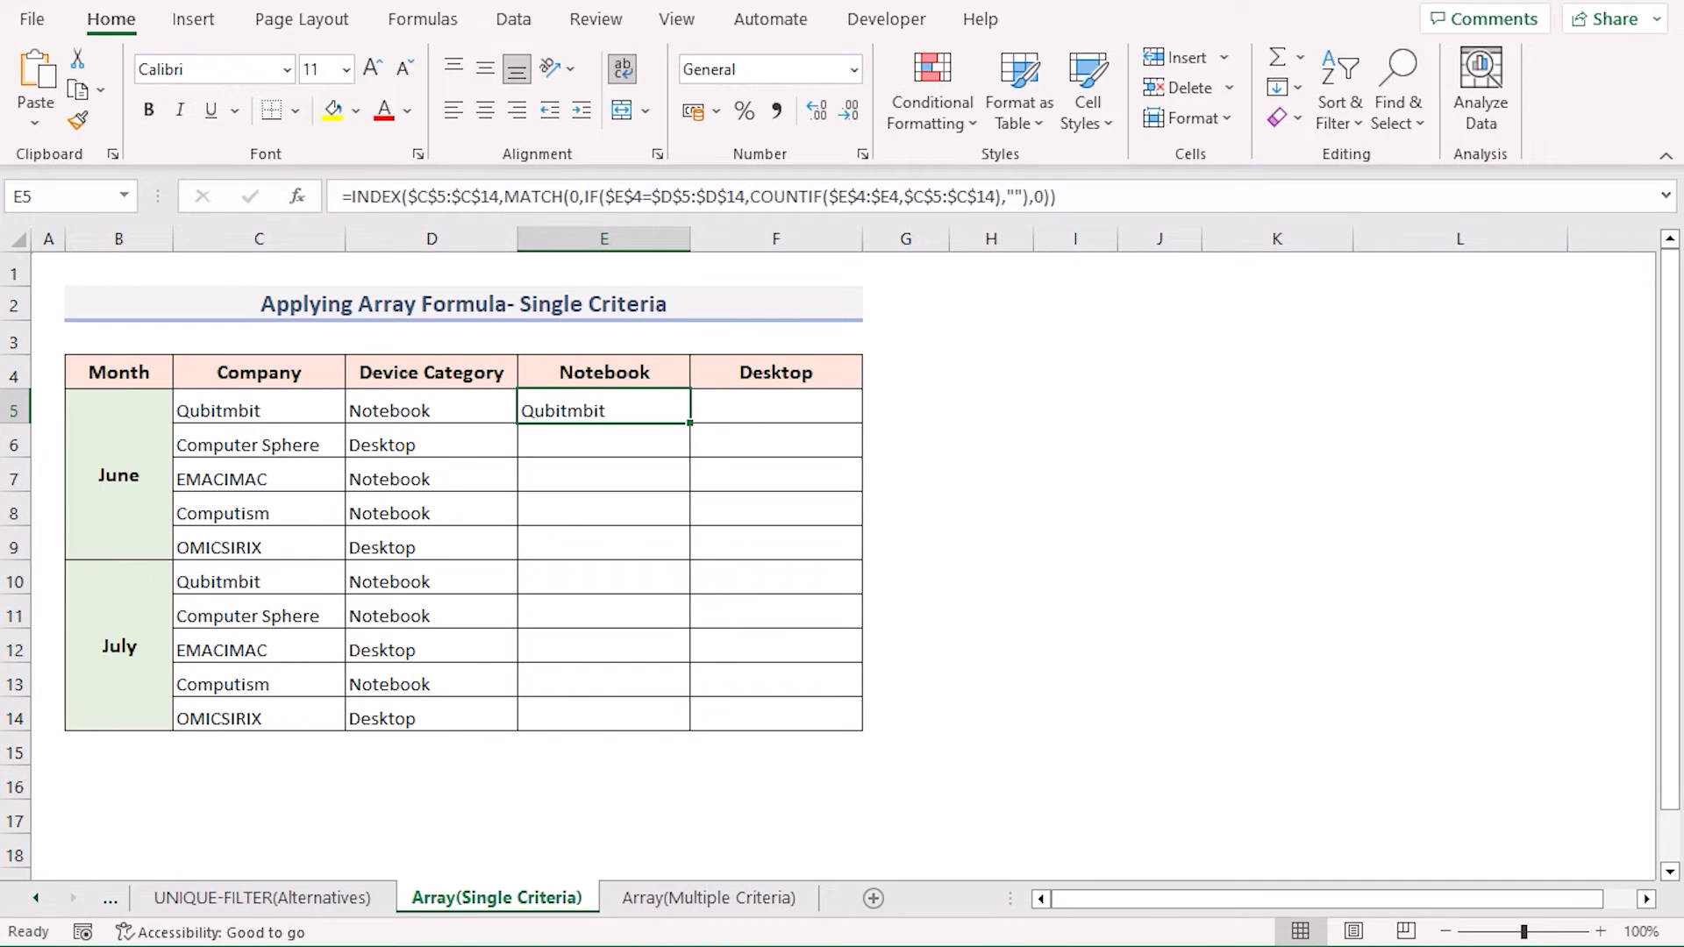
drag(690, 423, 690, 728)
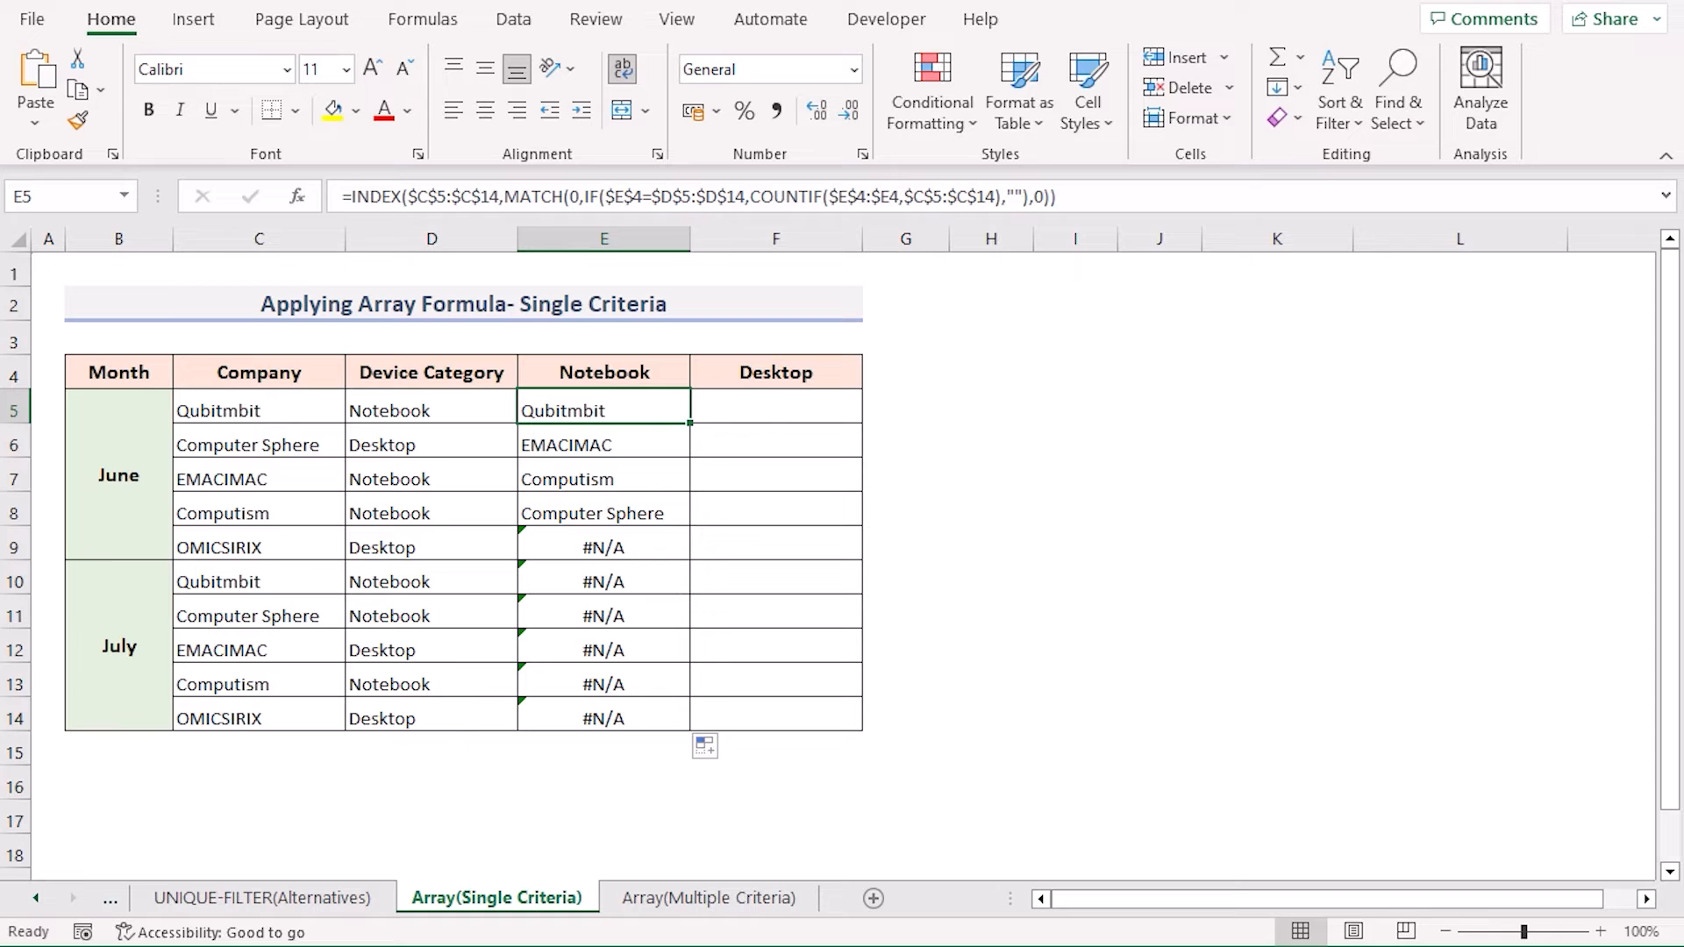
Wrap the E5 formula in IFERROR with an empty string "" as the error value, and fill it down to E14
double_click(572, 409)
click(531, 408)
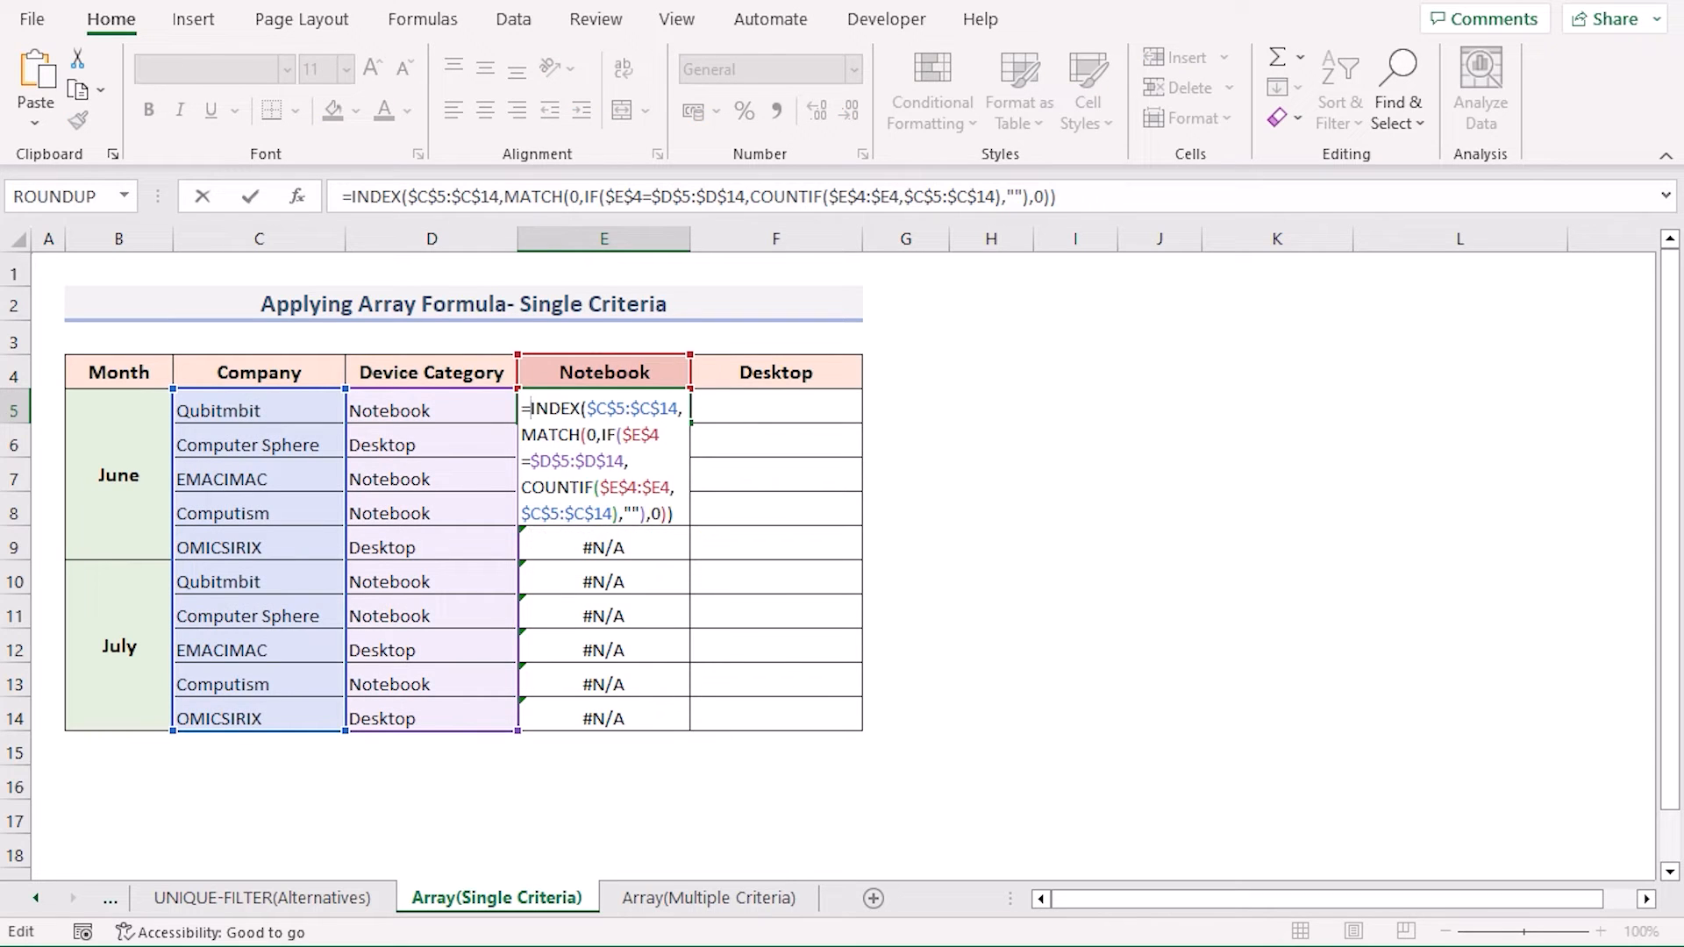
text(IFERR)
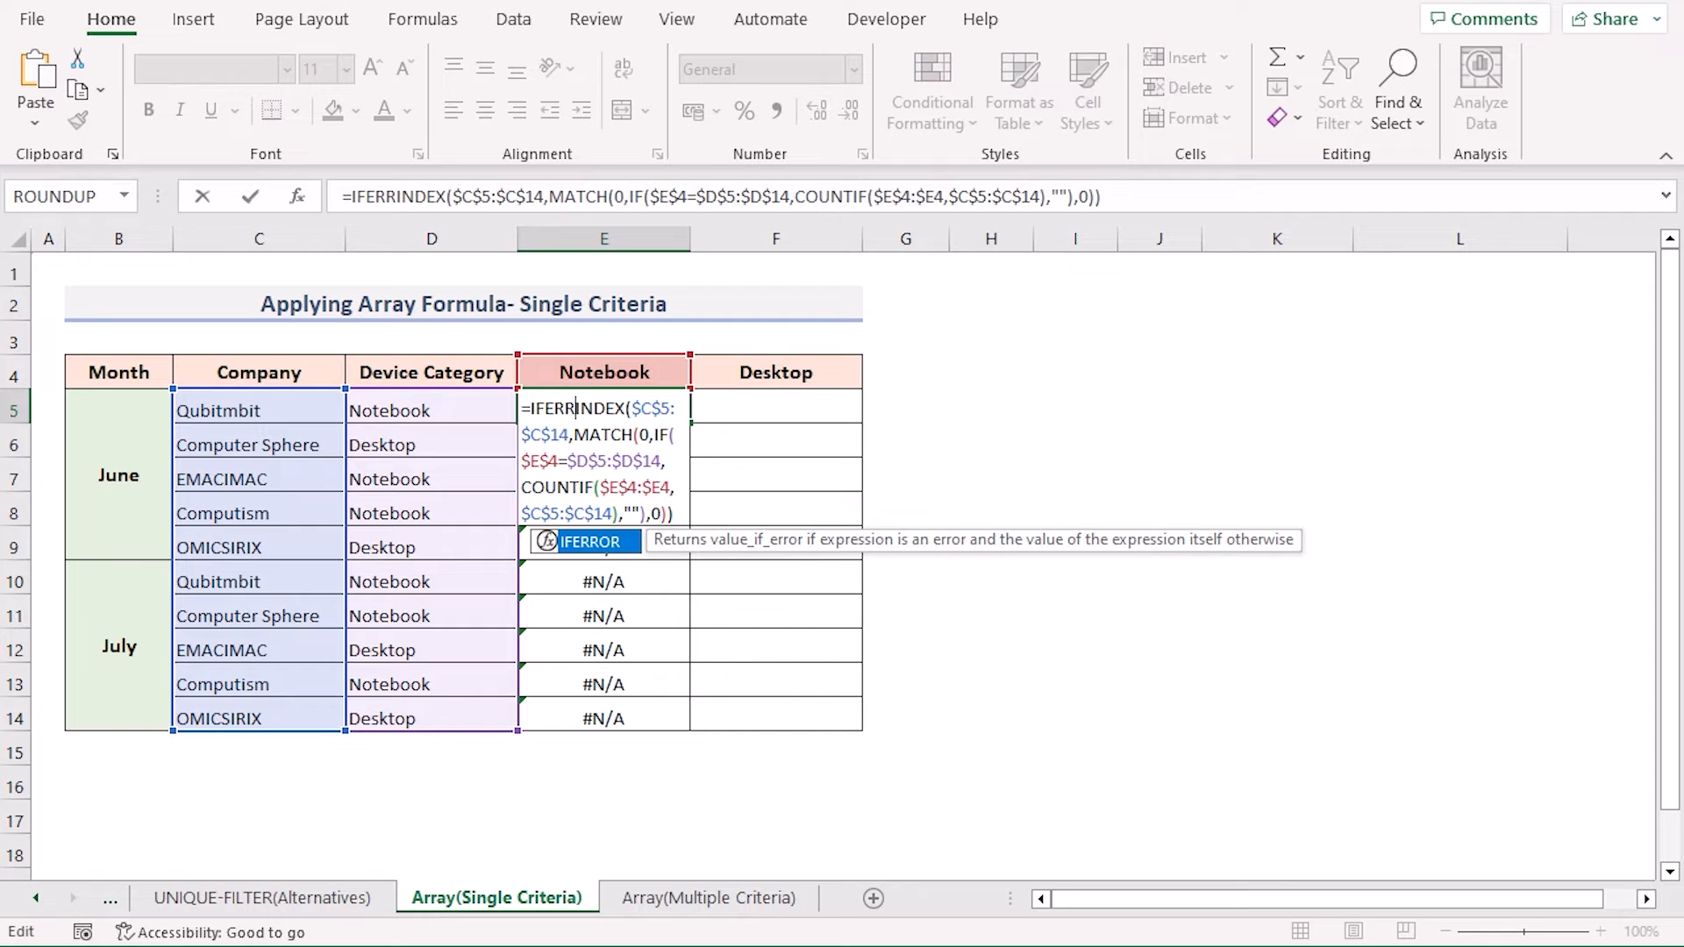
text(OR()
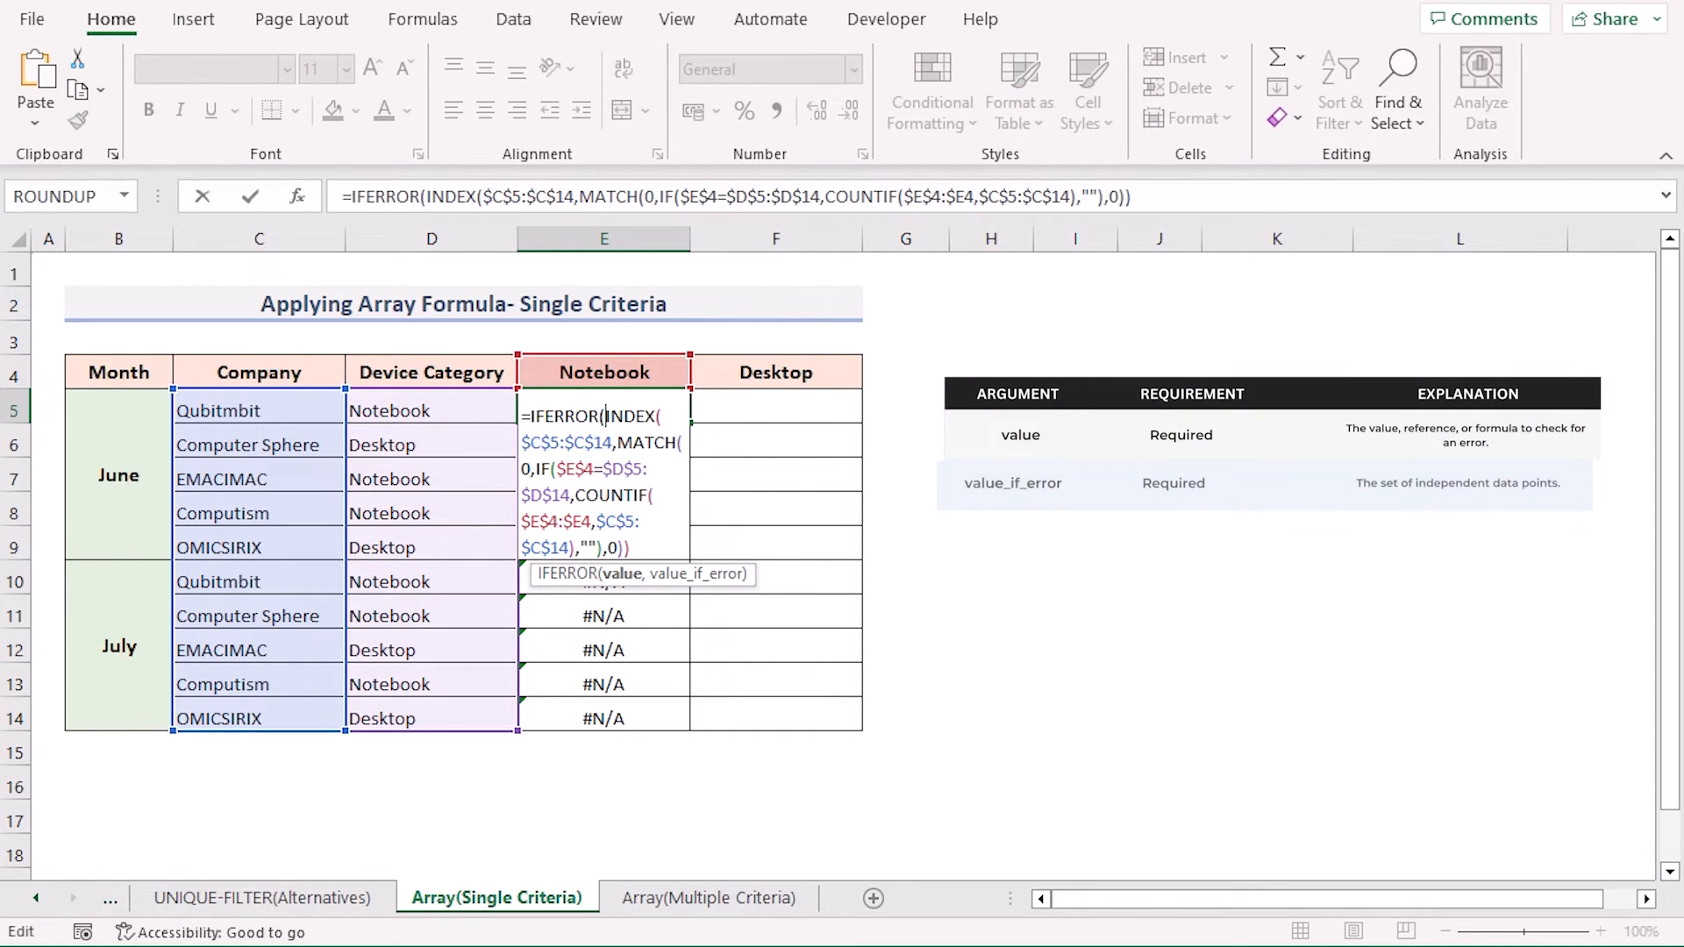
text(,)
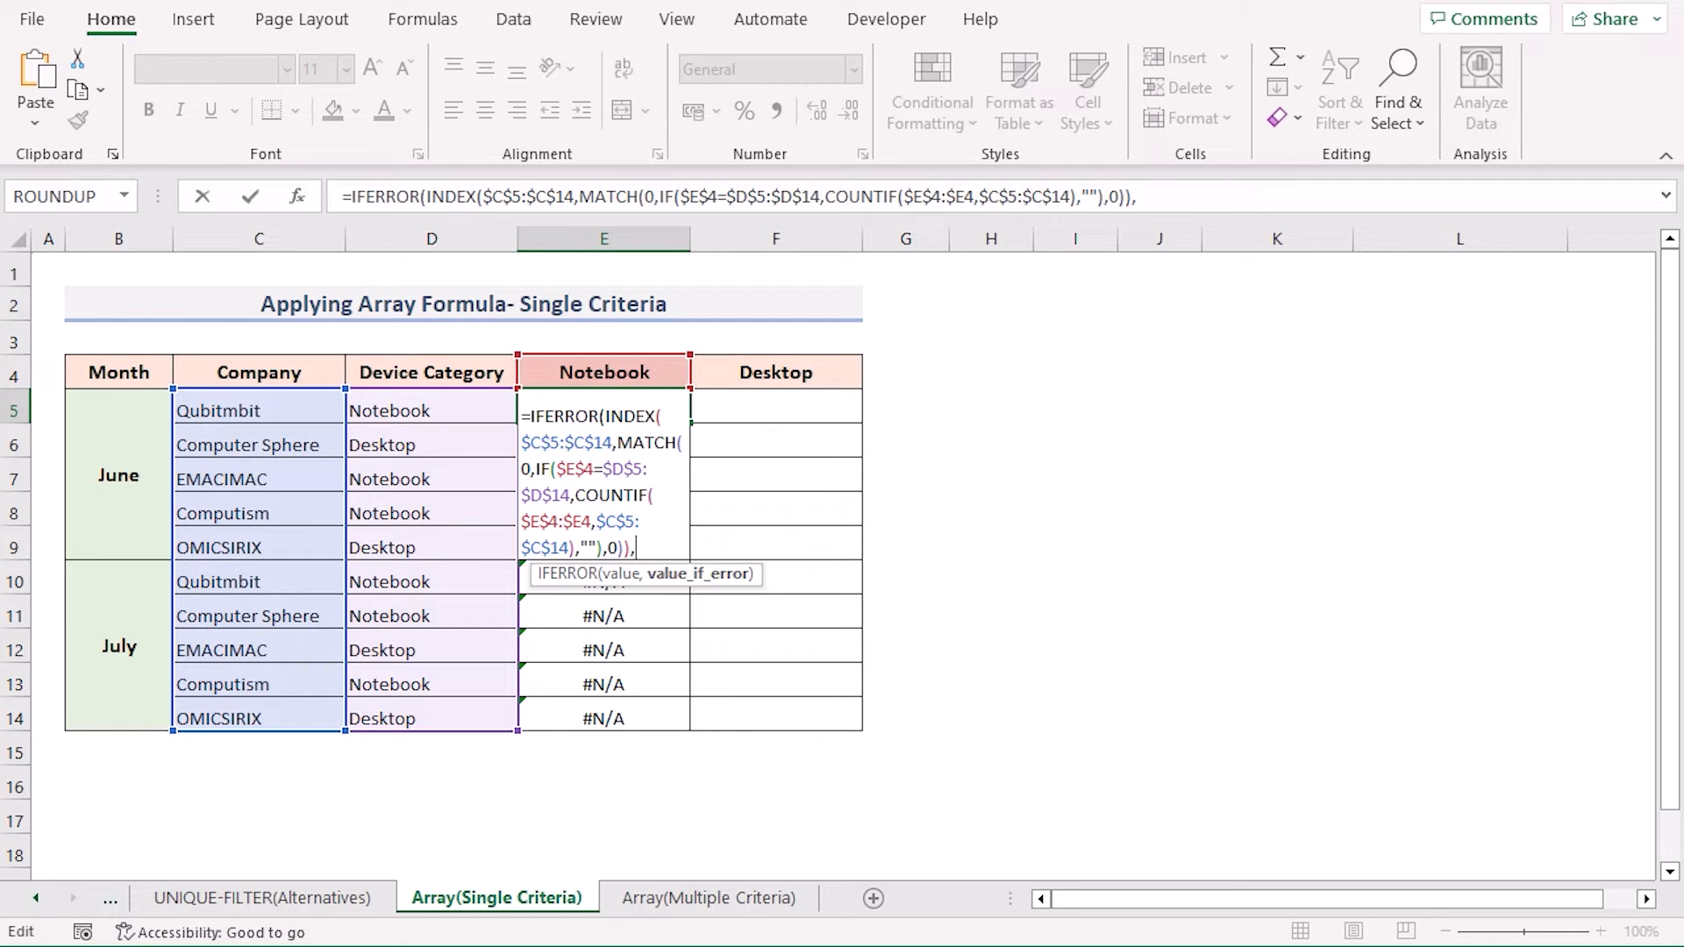
text(""))
key(Return)
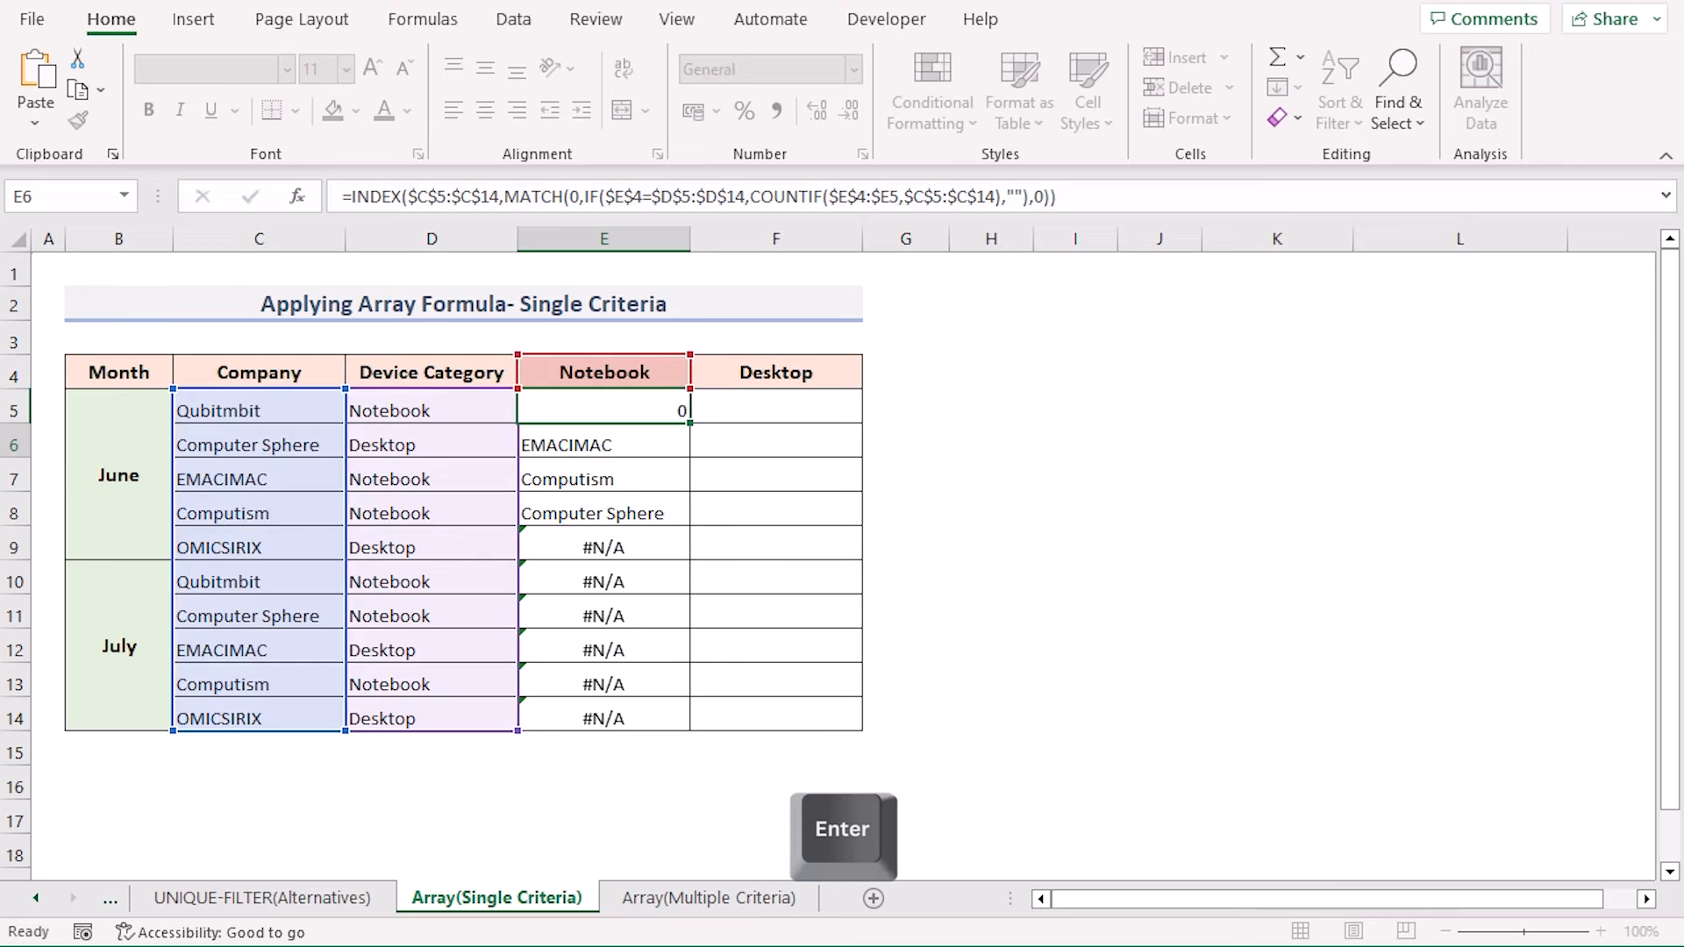
click(604, 408)
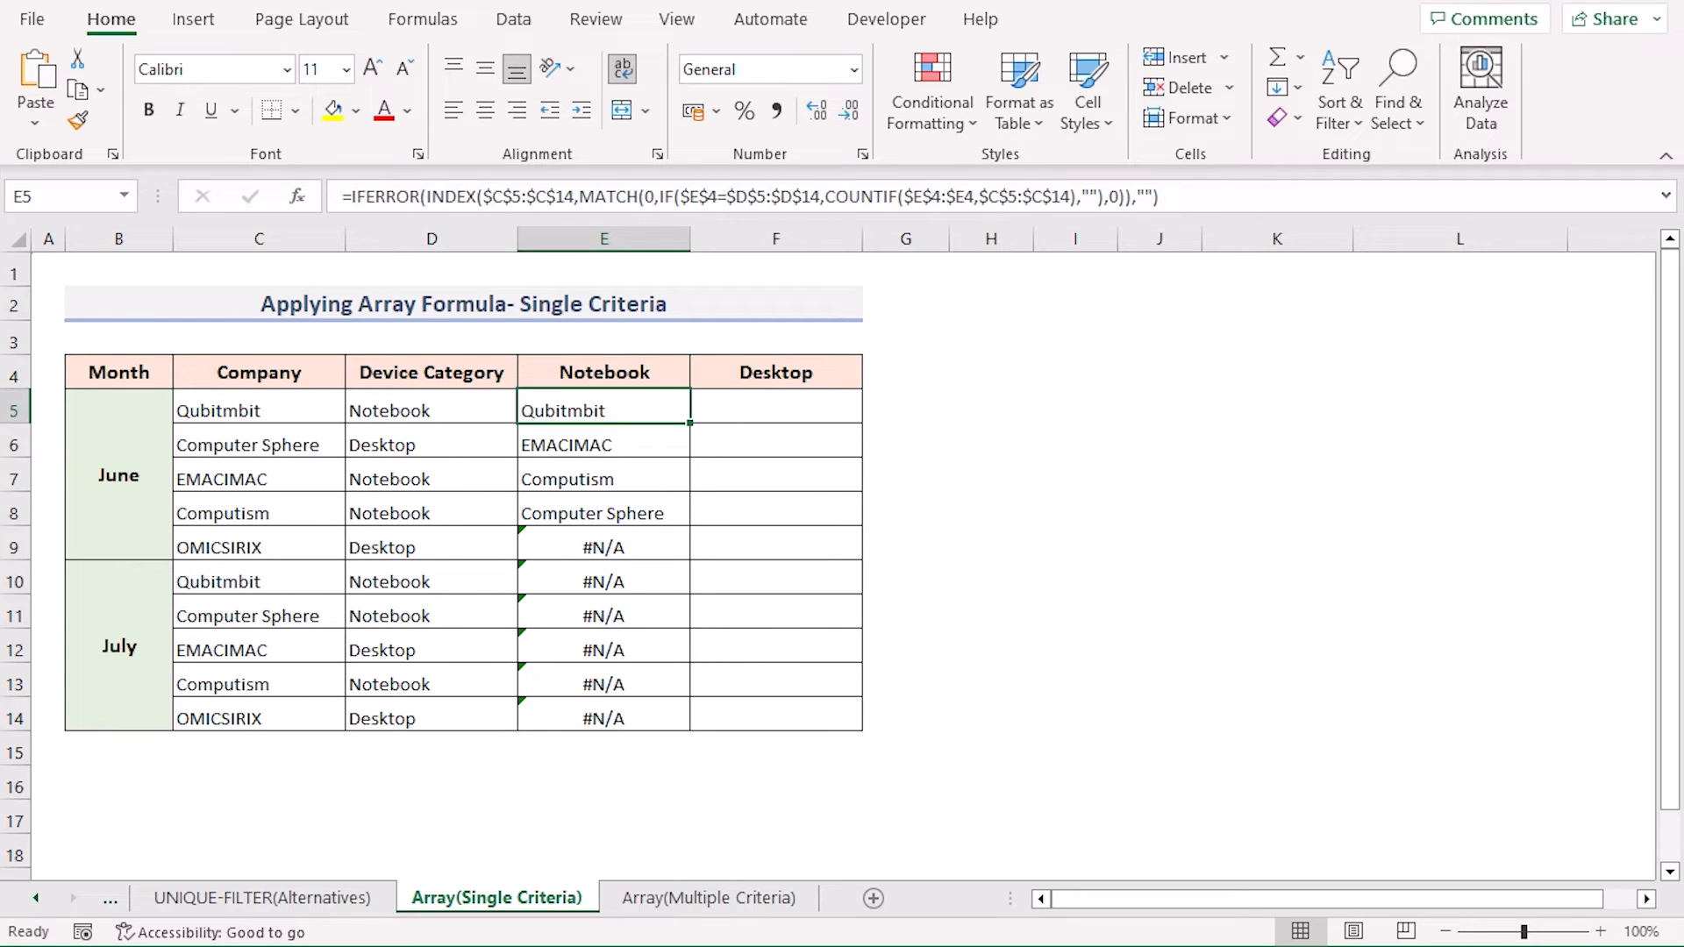
drag(690, 423, 690, 731)
Copy the full formula text from E5 and paste it into F5 under the Desktop heading
click(604, 409)
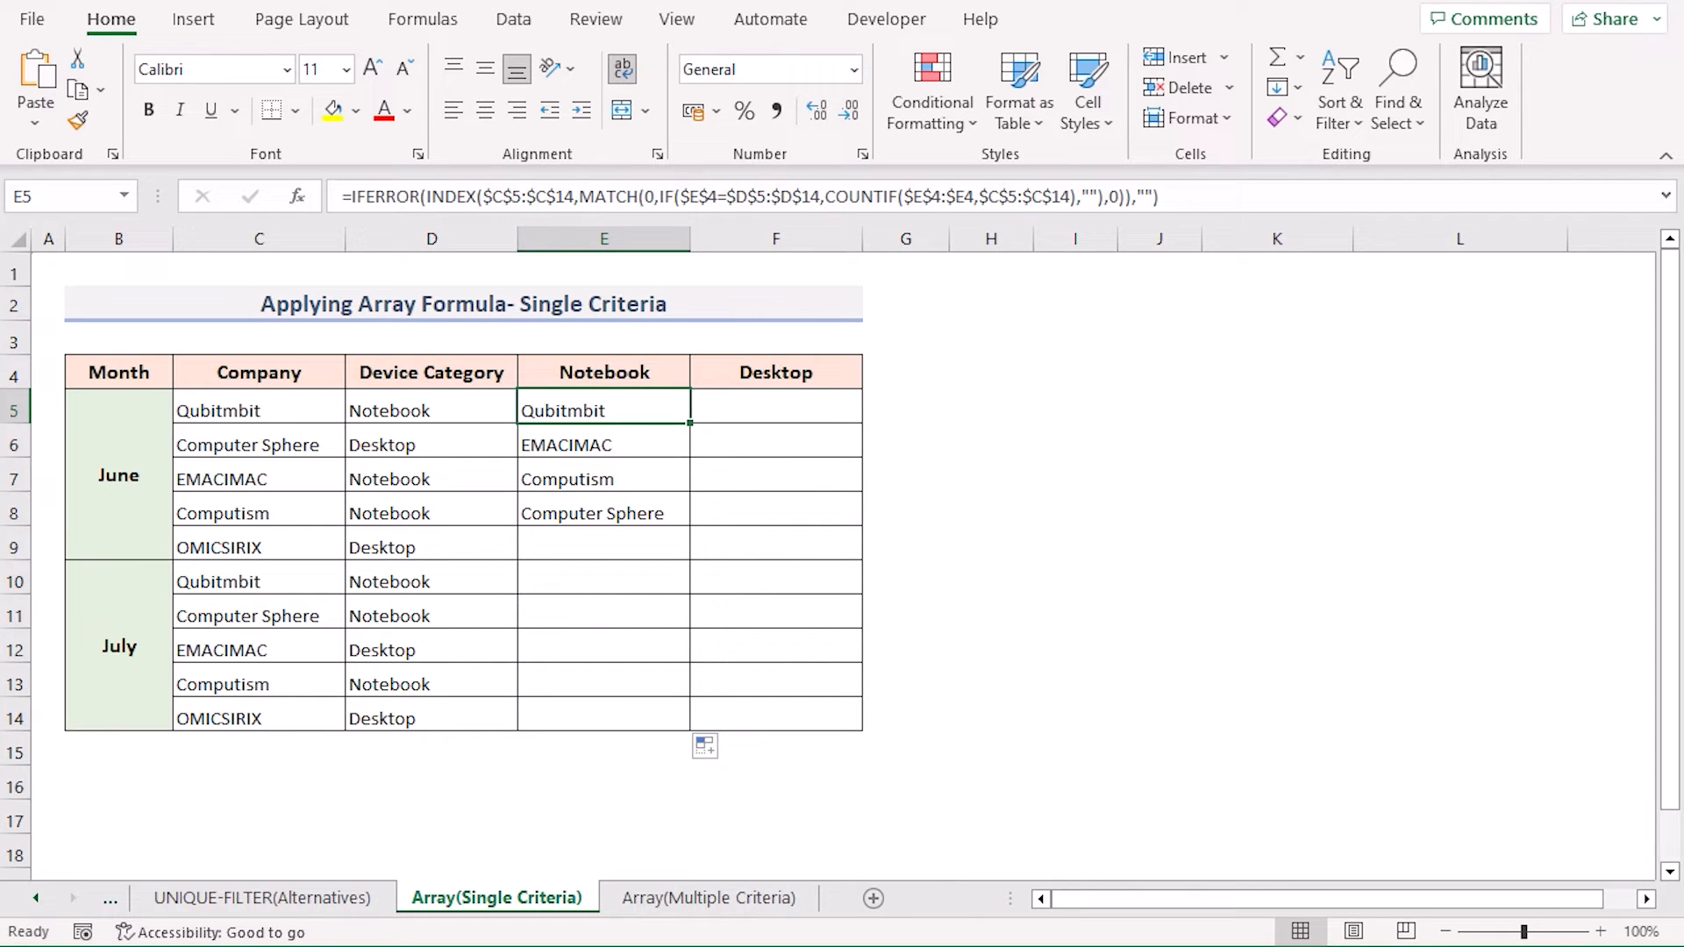
drag(1159, 198, 342, 198)
key(ctrl+c)
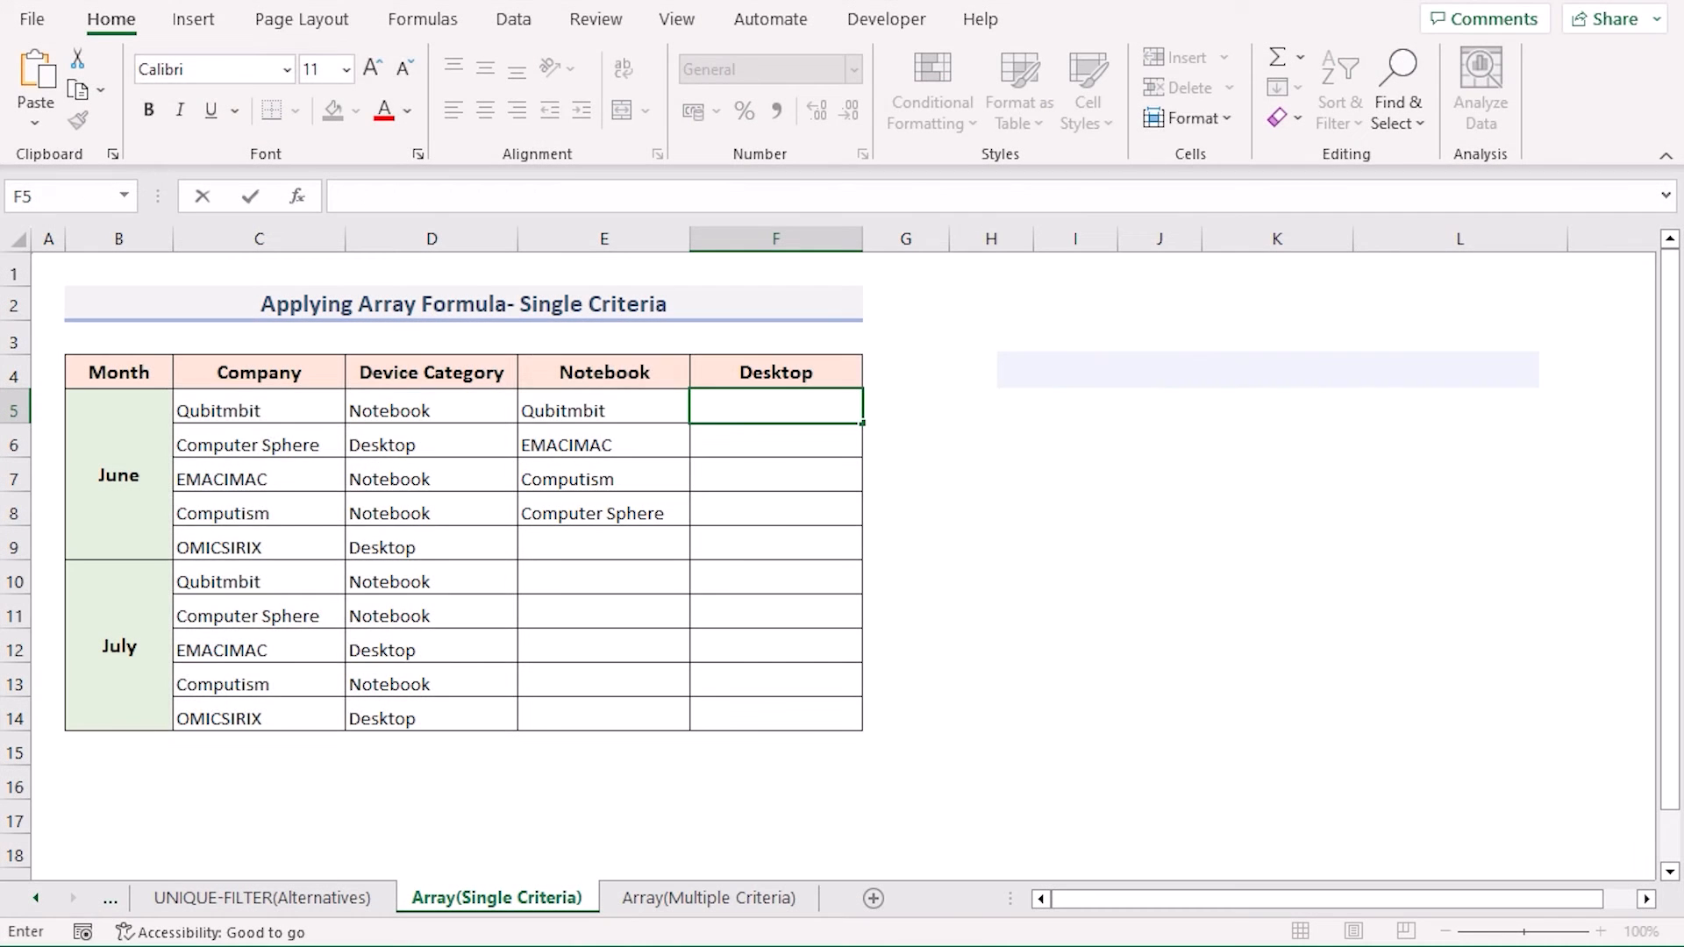
double_click(776, 410)
key(ctrl+v)
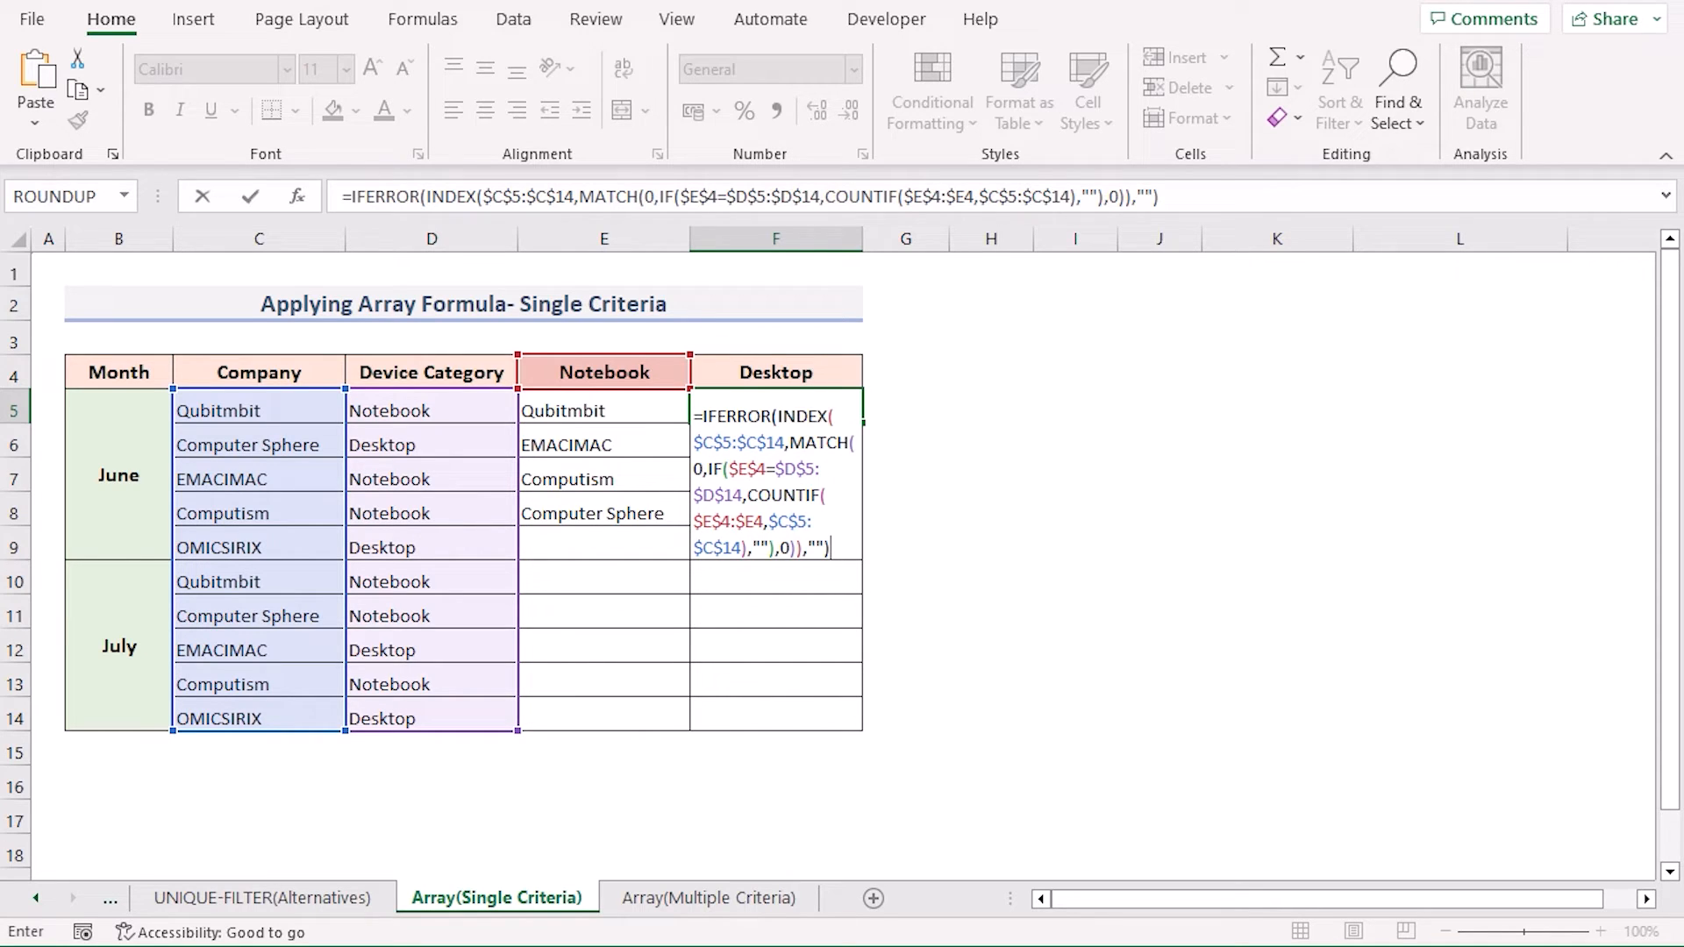
Replace the E4 references in the F5 formula with $F$4 and $F$4:$F4, enter it, and fill it down to F14
click(747, 469)
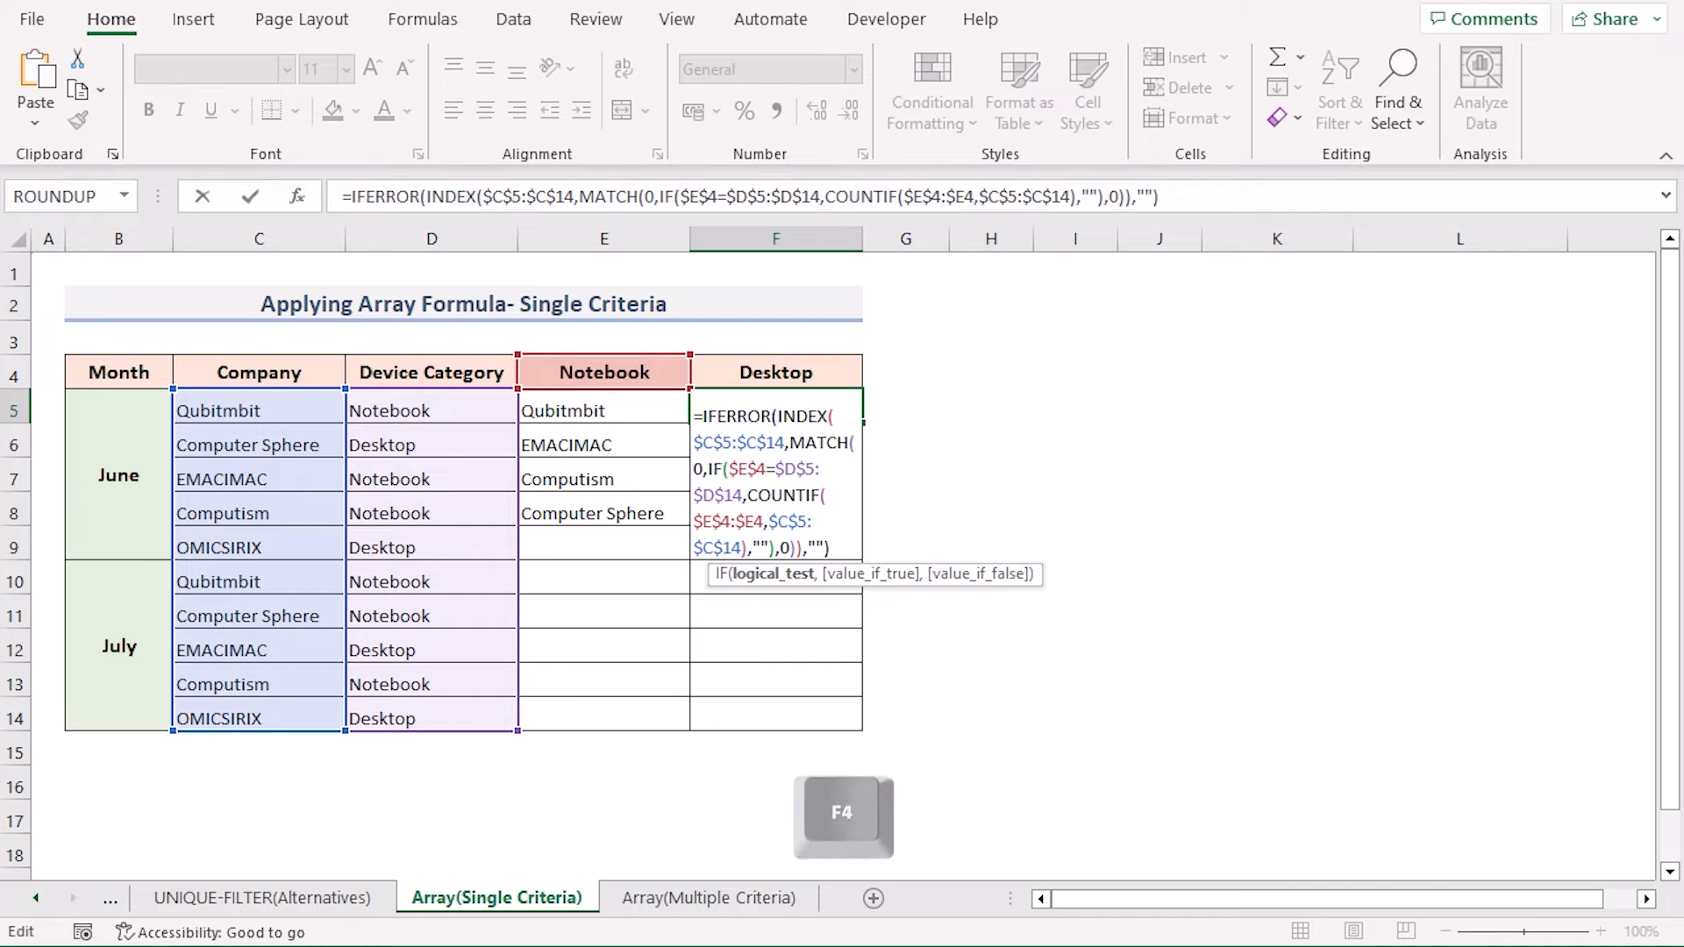
key(BackSpace)
text(F)
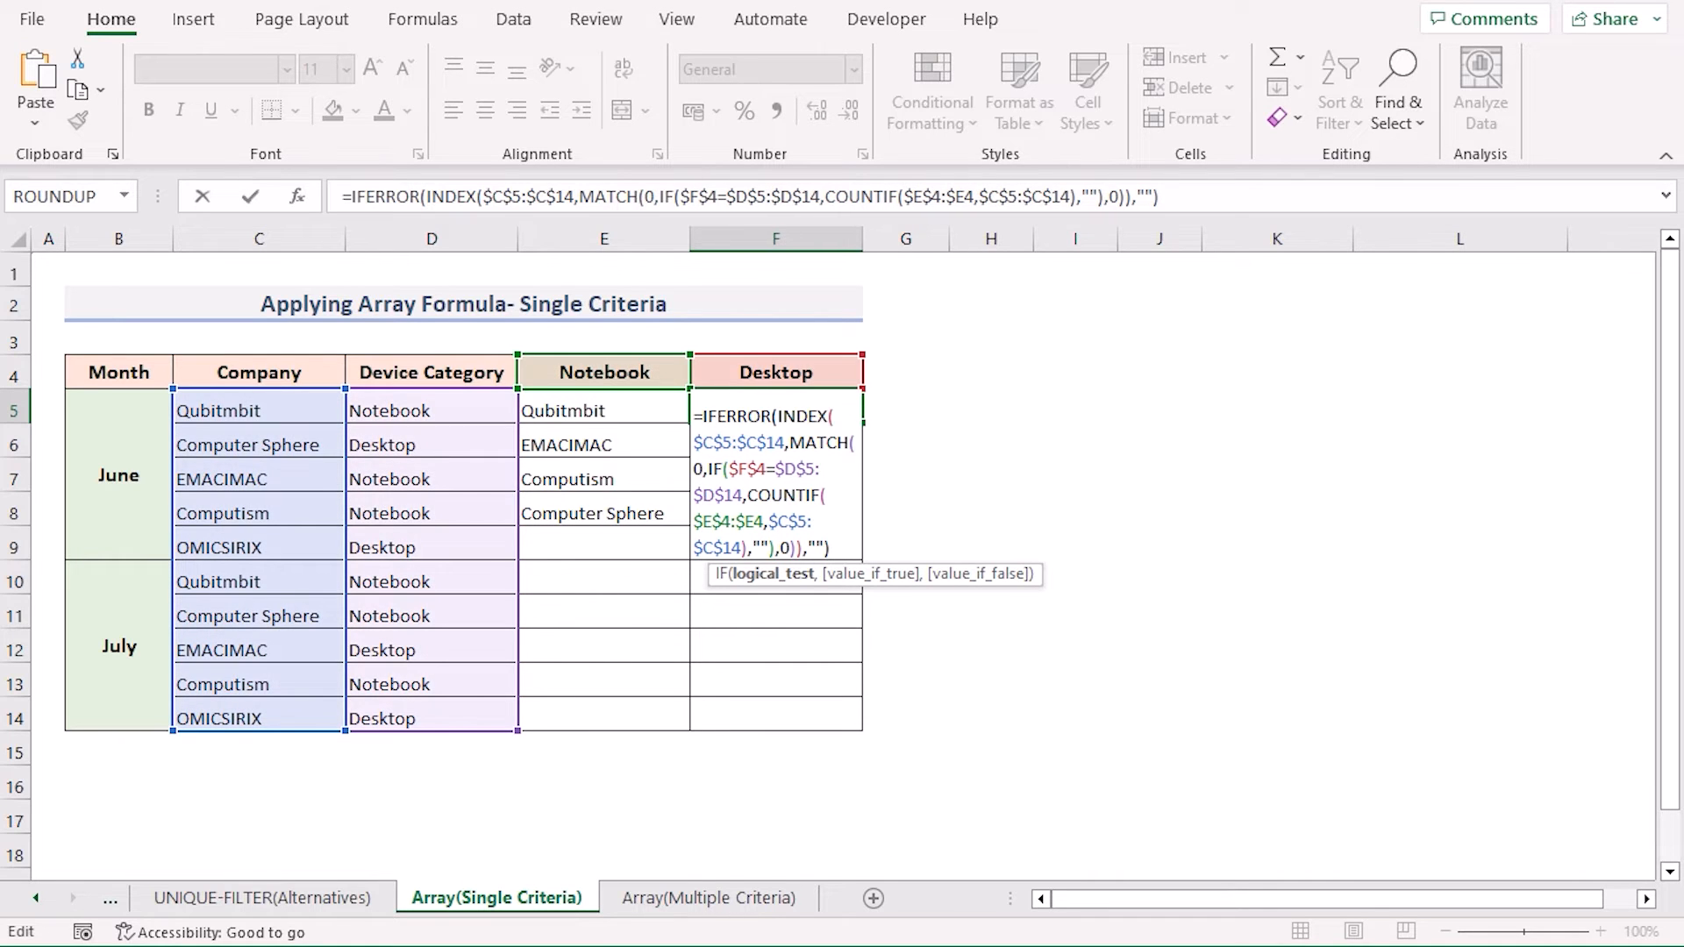
click(713, 522)
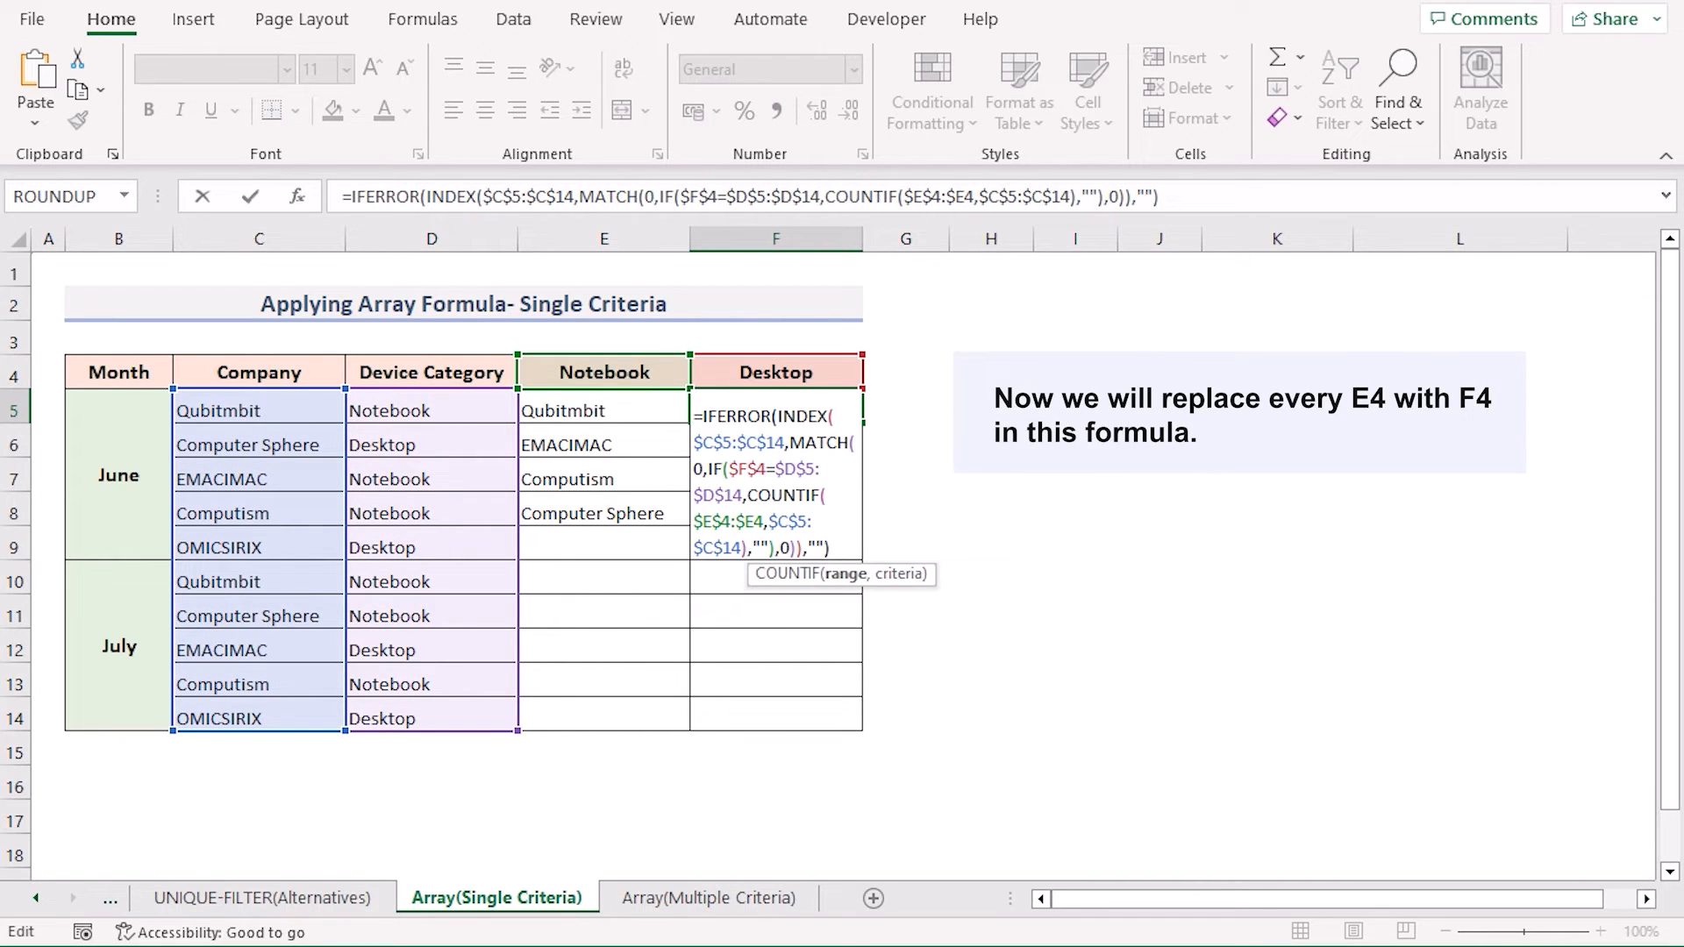
key(BackSpace)
text(F)
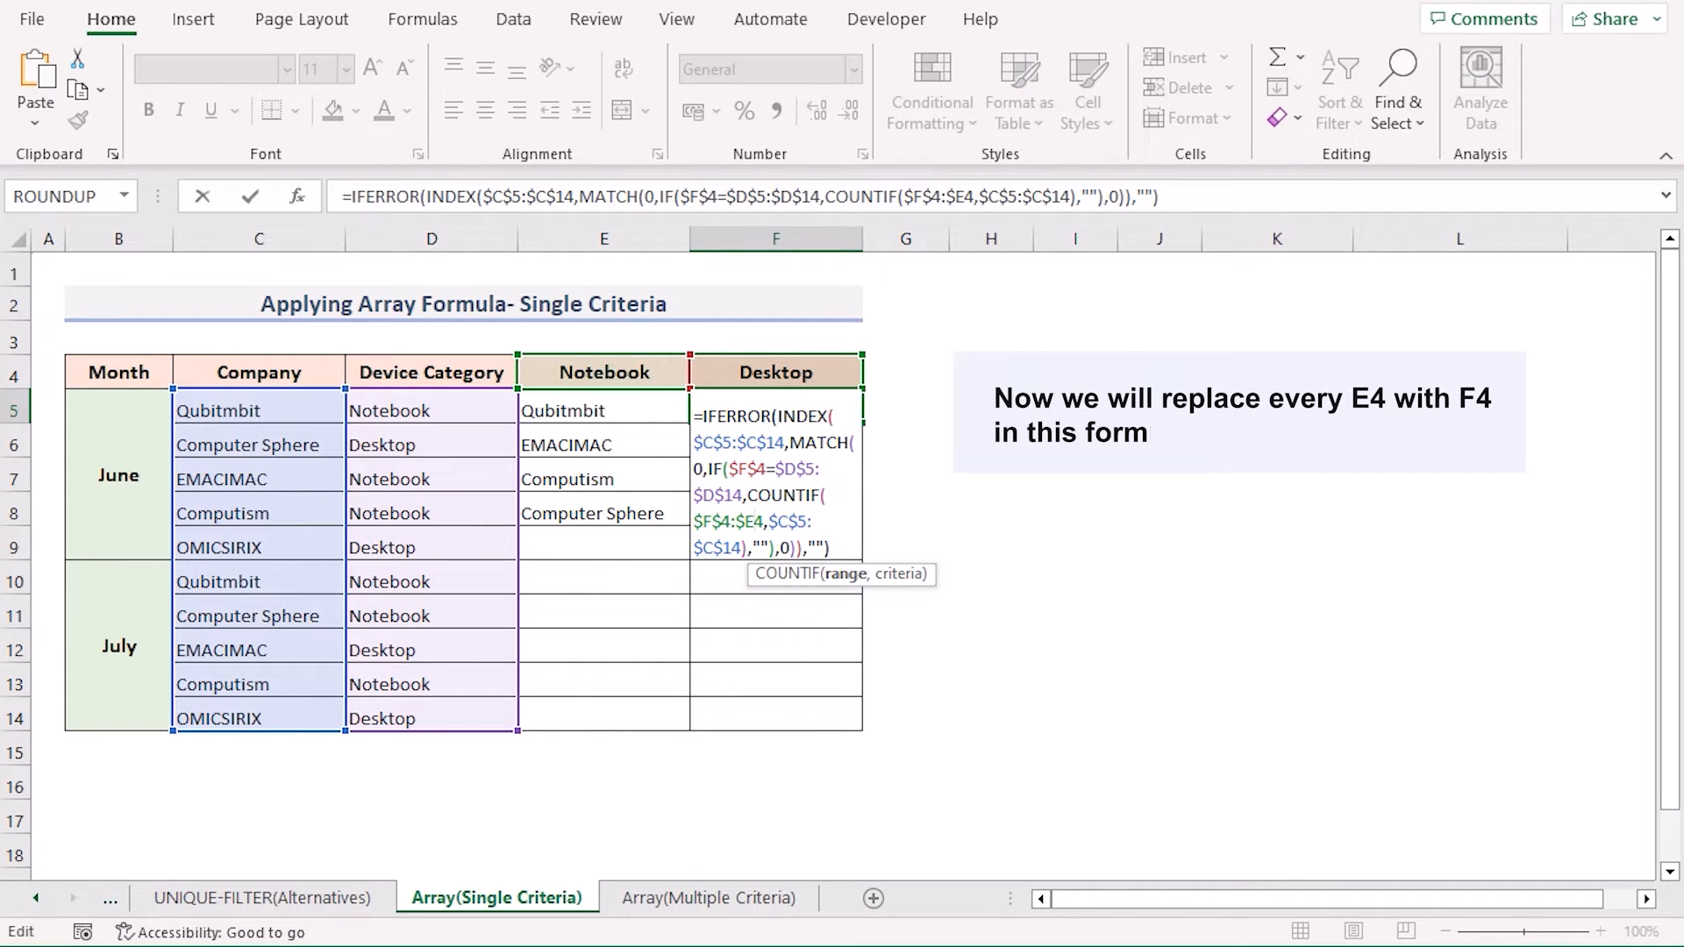
key(BackSpace)
text(F)
key(Return)
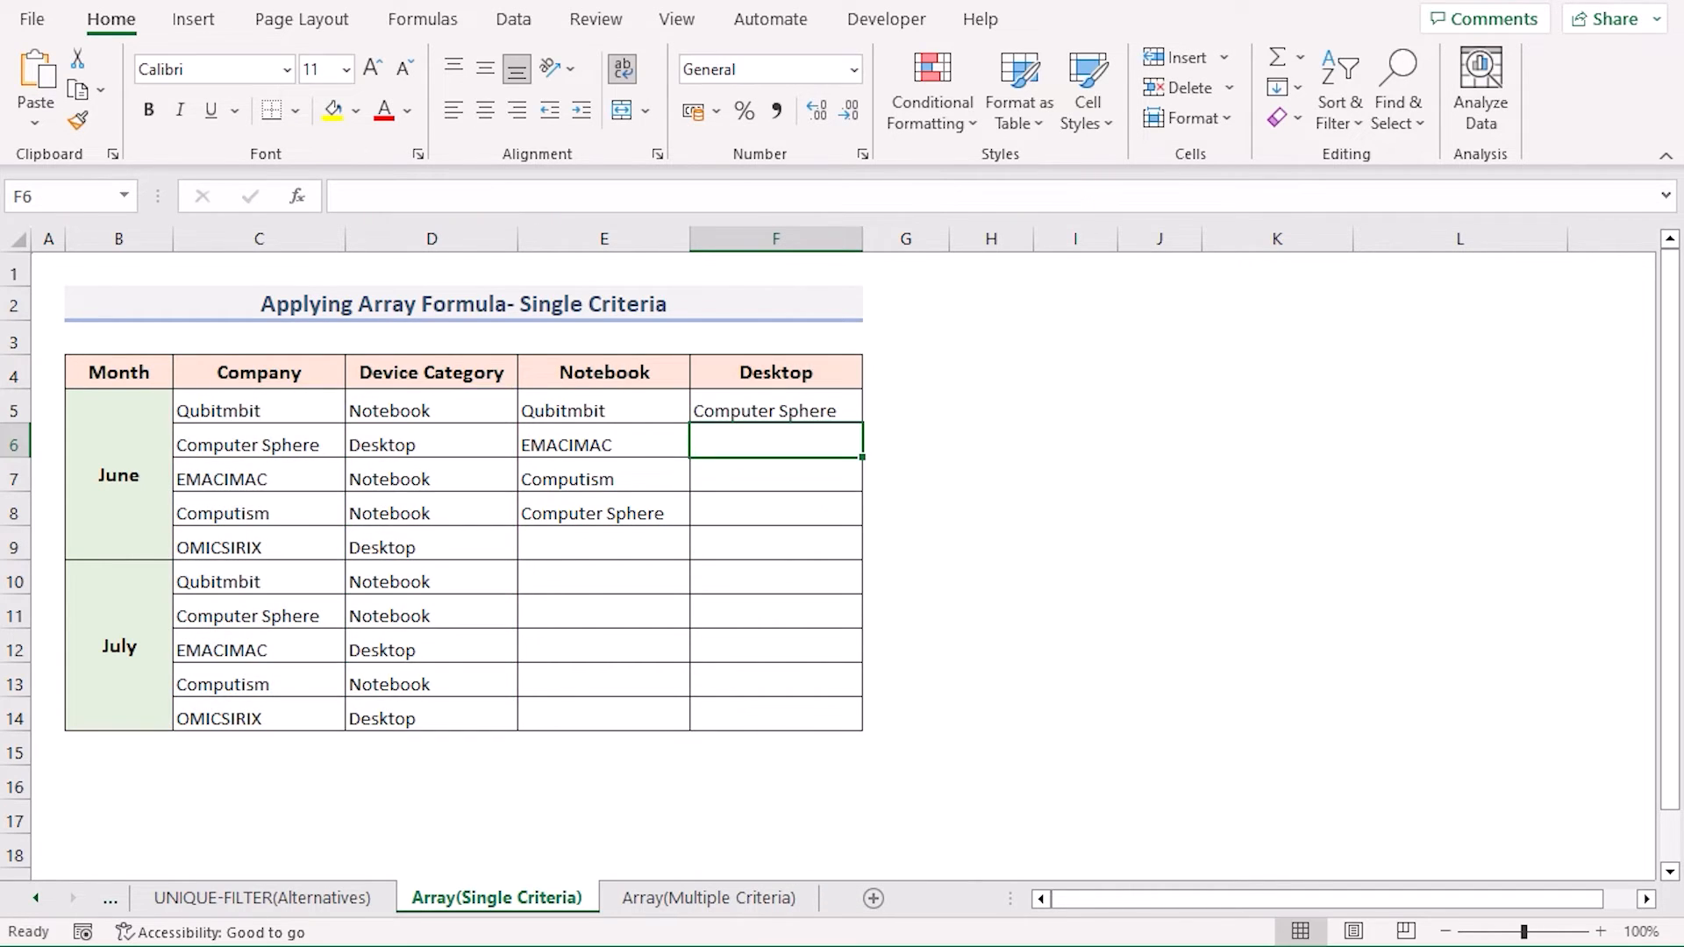
click(776, 409)
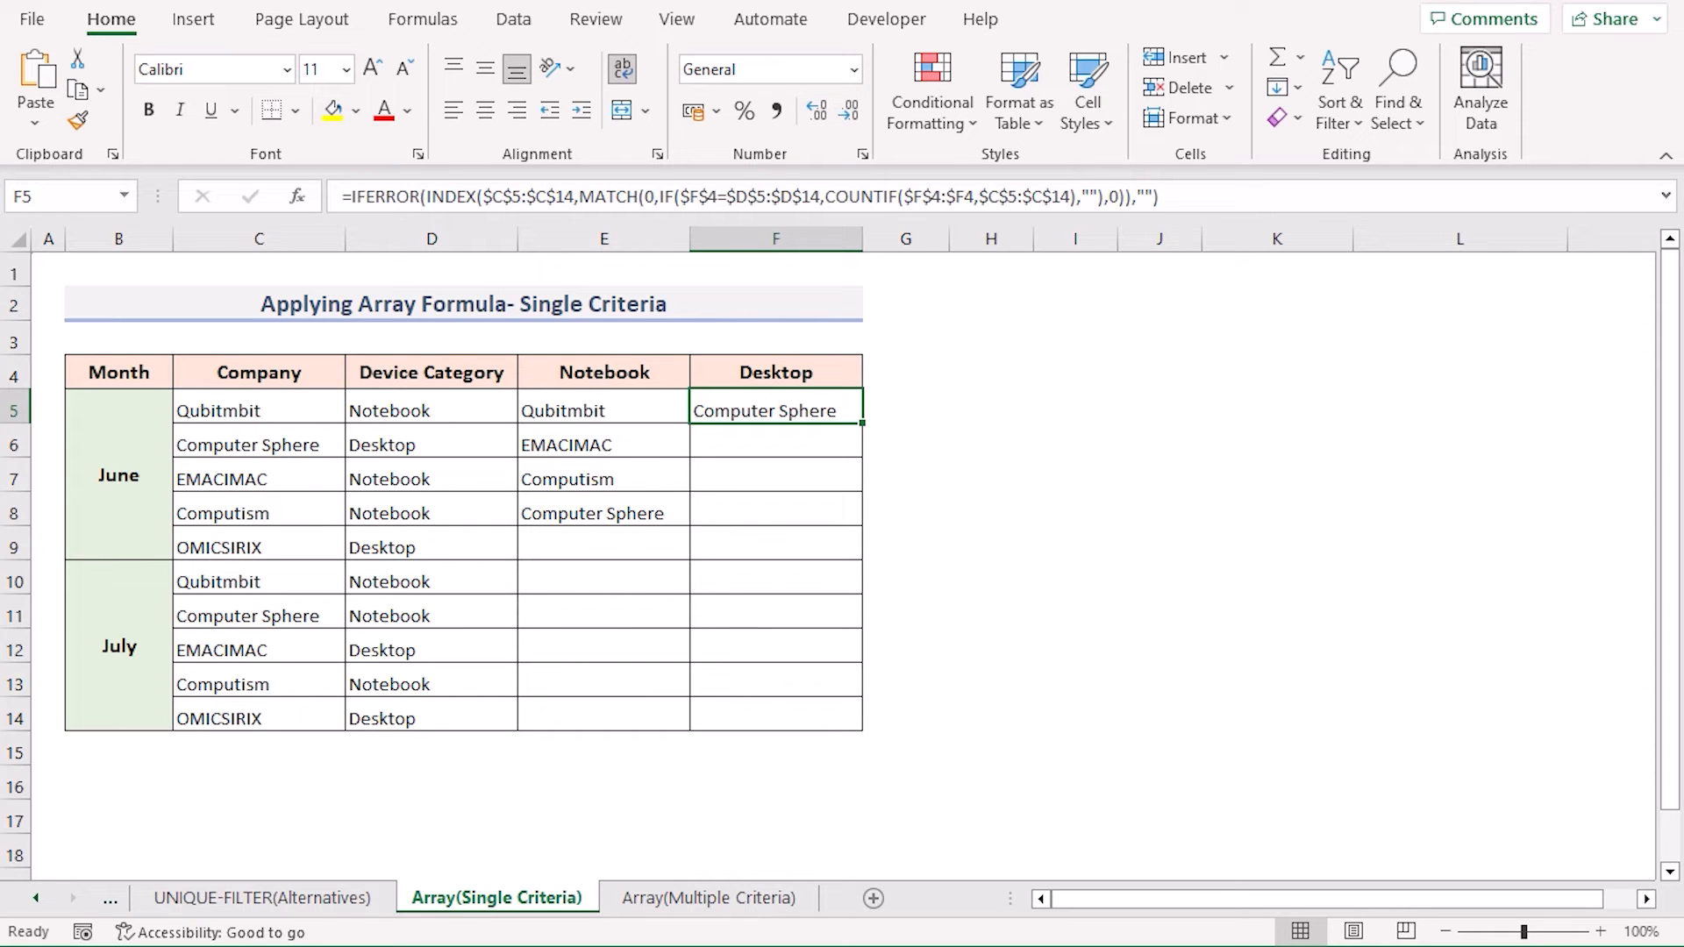
drag(863, 424, 862, 729)
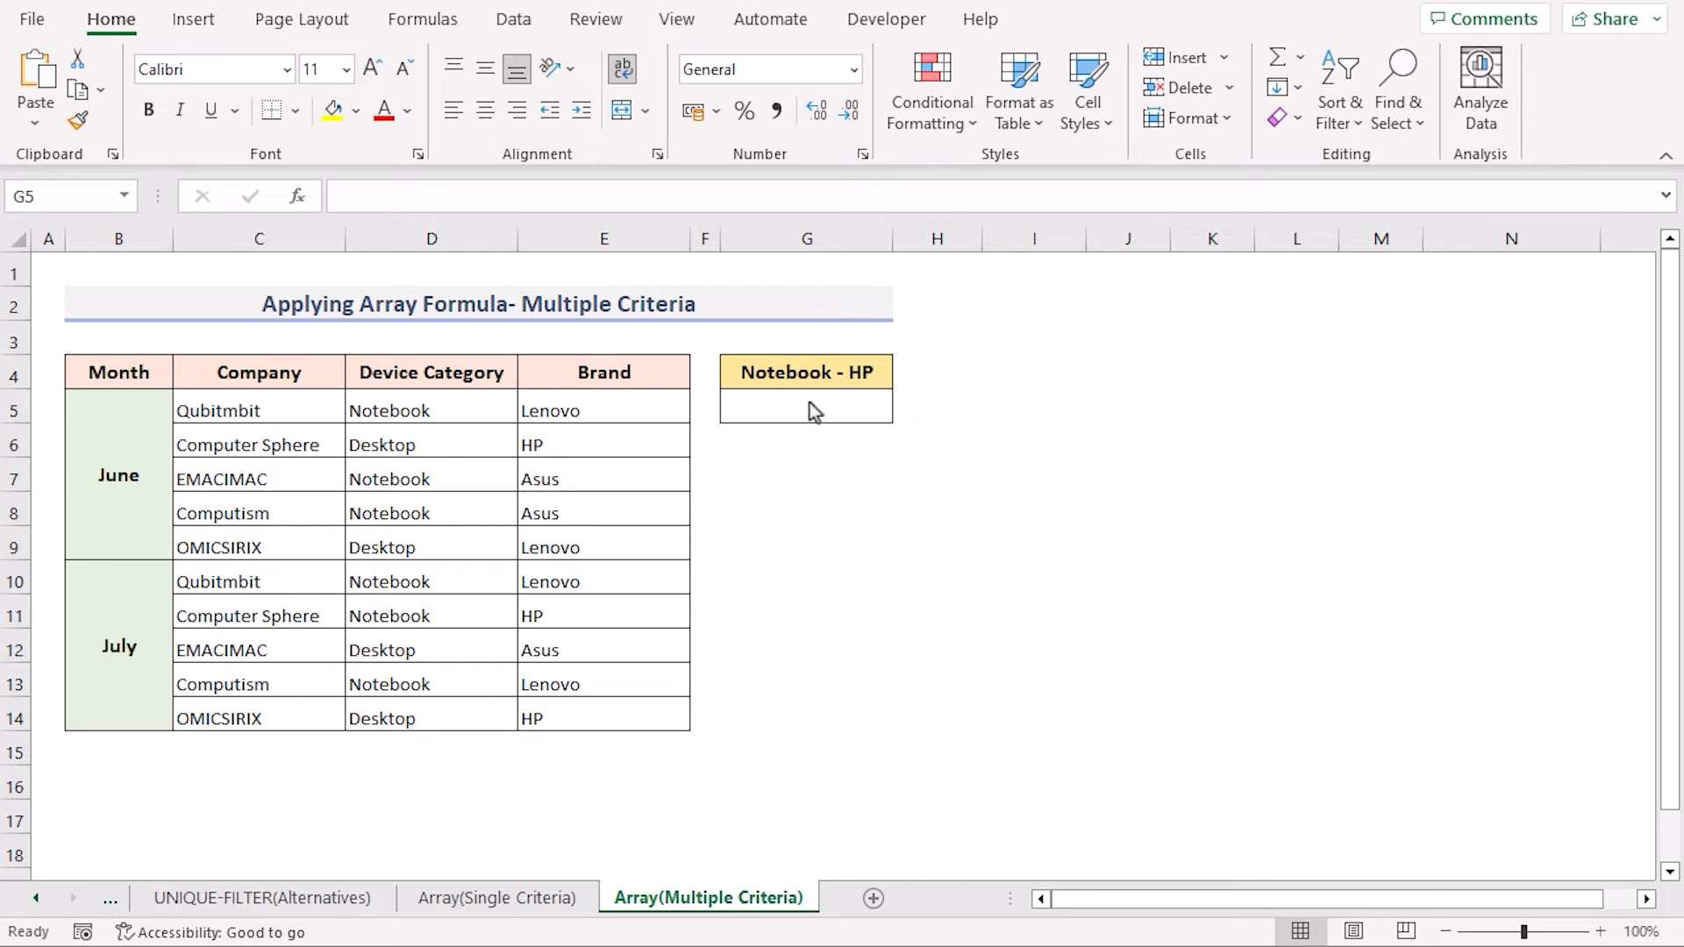
Start a COUNTIF formula in G5 under the Notebook - HP heading, with G$4:G$4 as its range
click(809, 408)
double_click(808, 406)
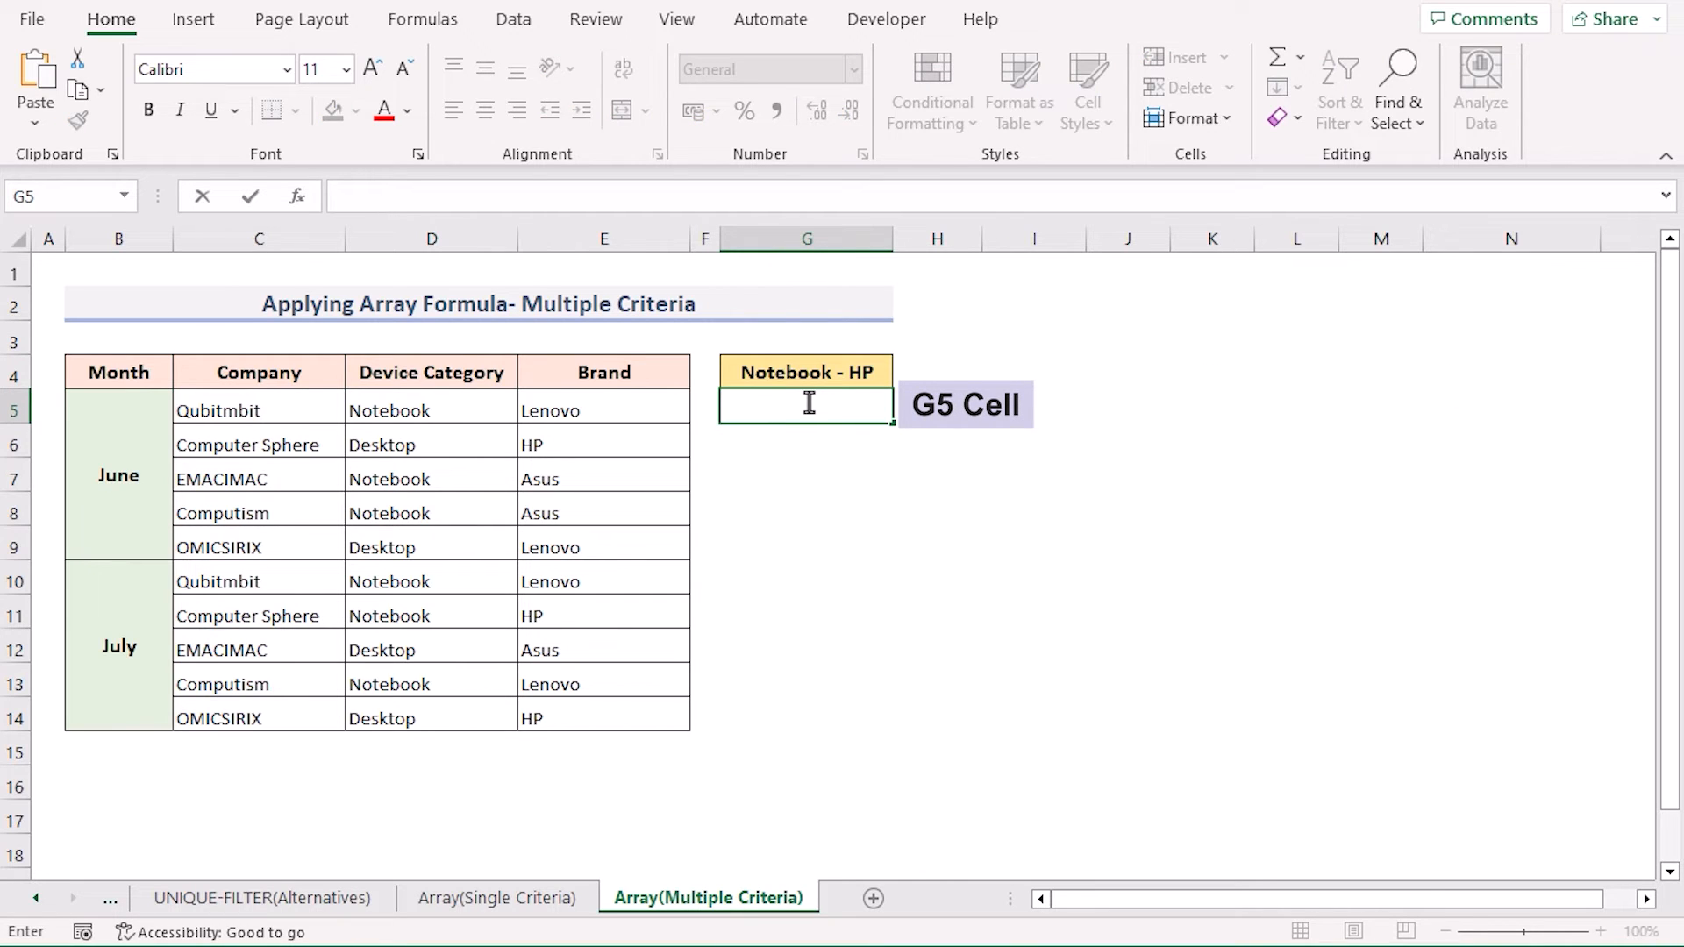
click(767, 406)
text(=)
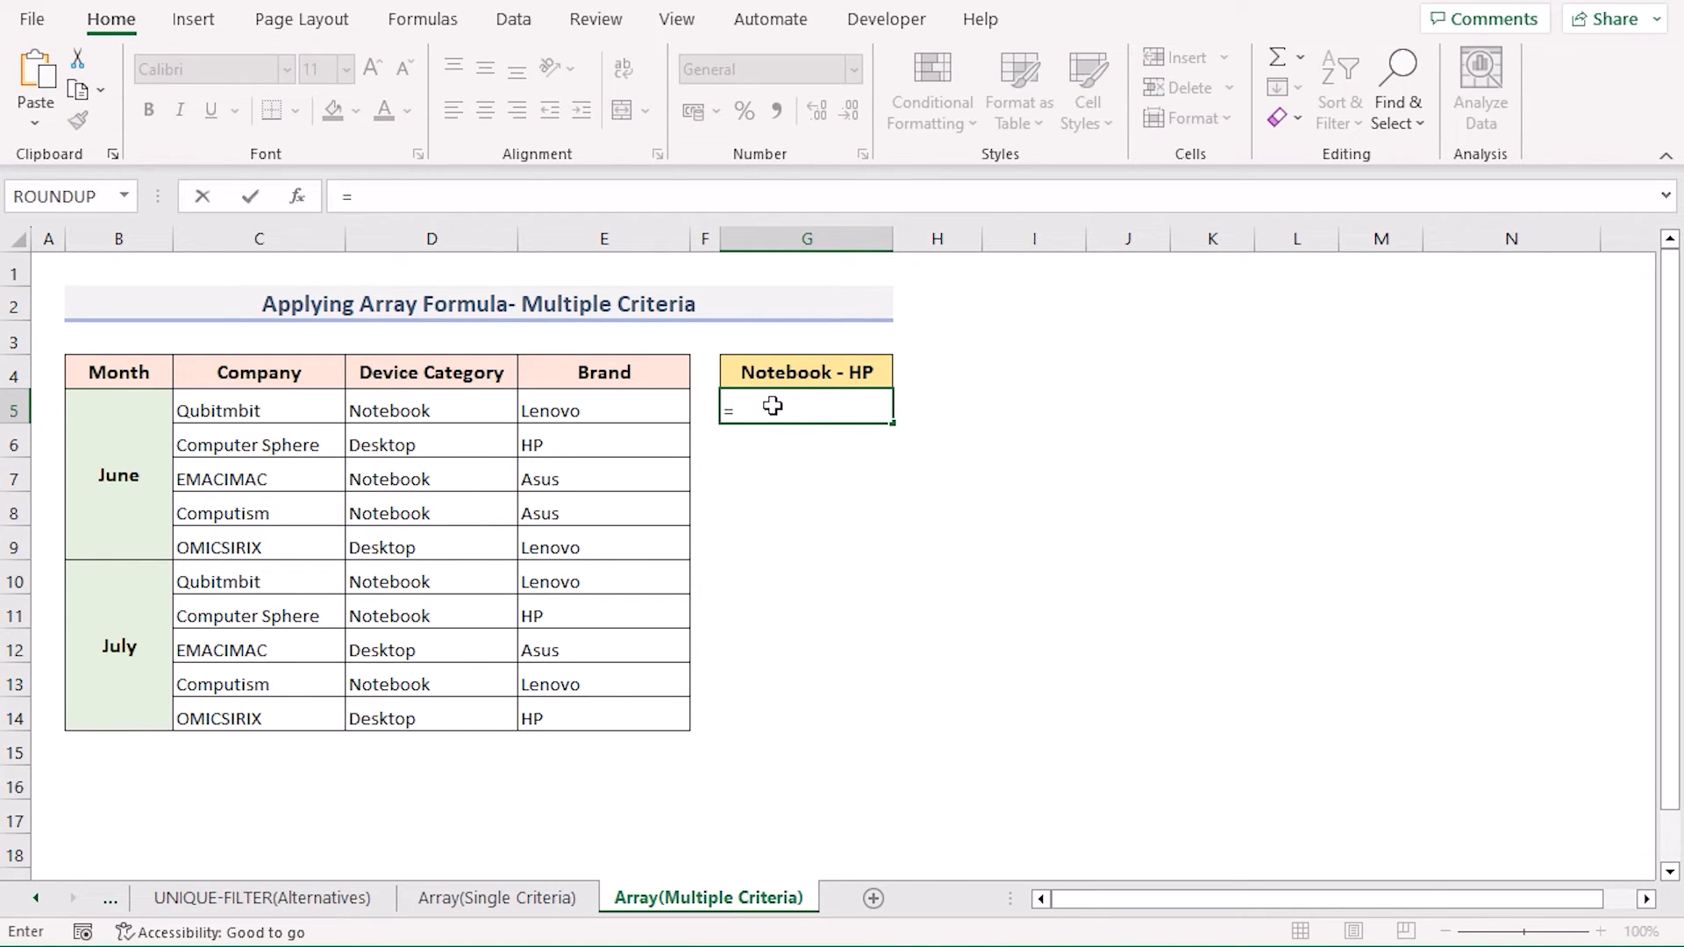
text(COU)
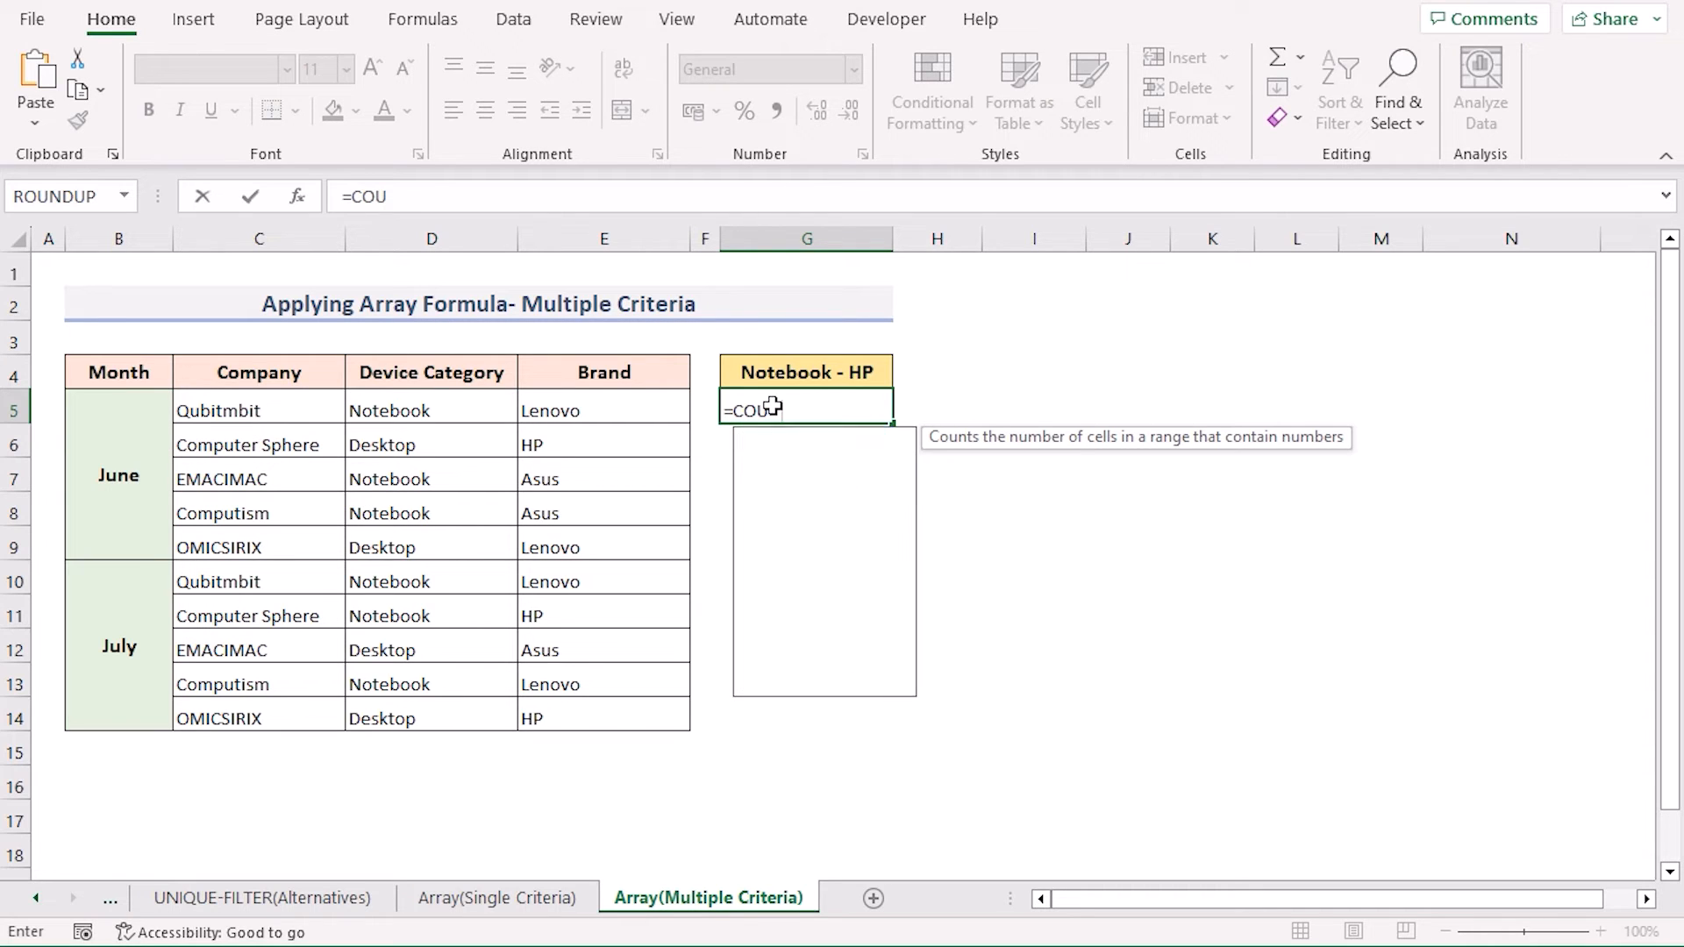
text(NTIF)
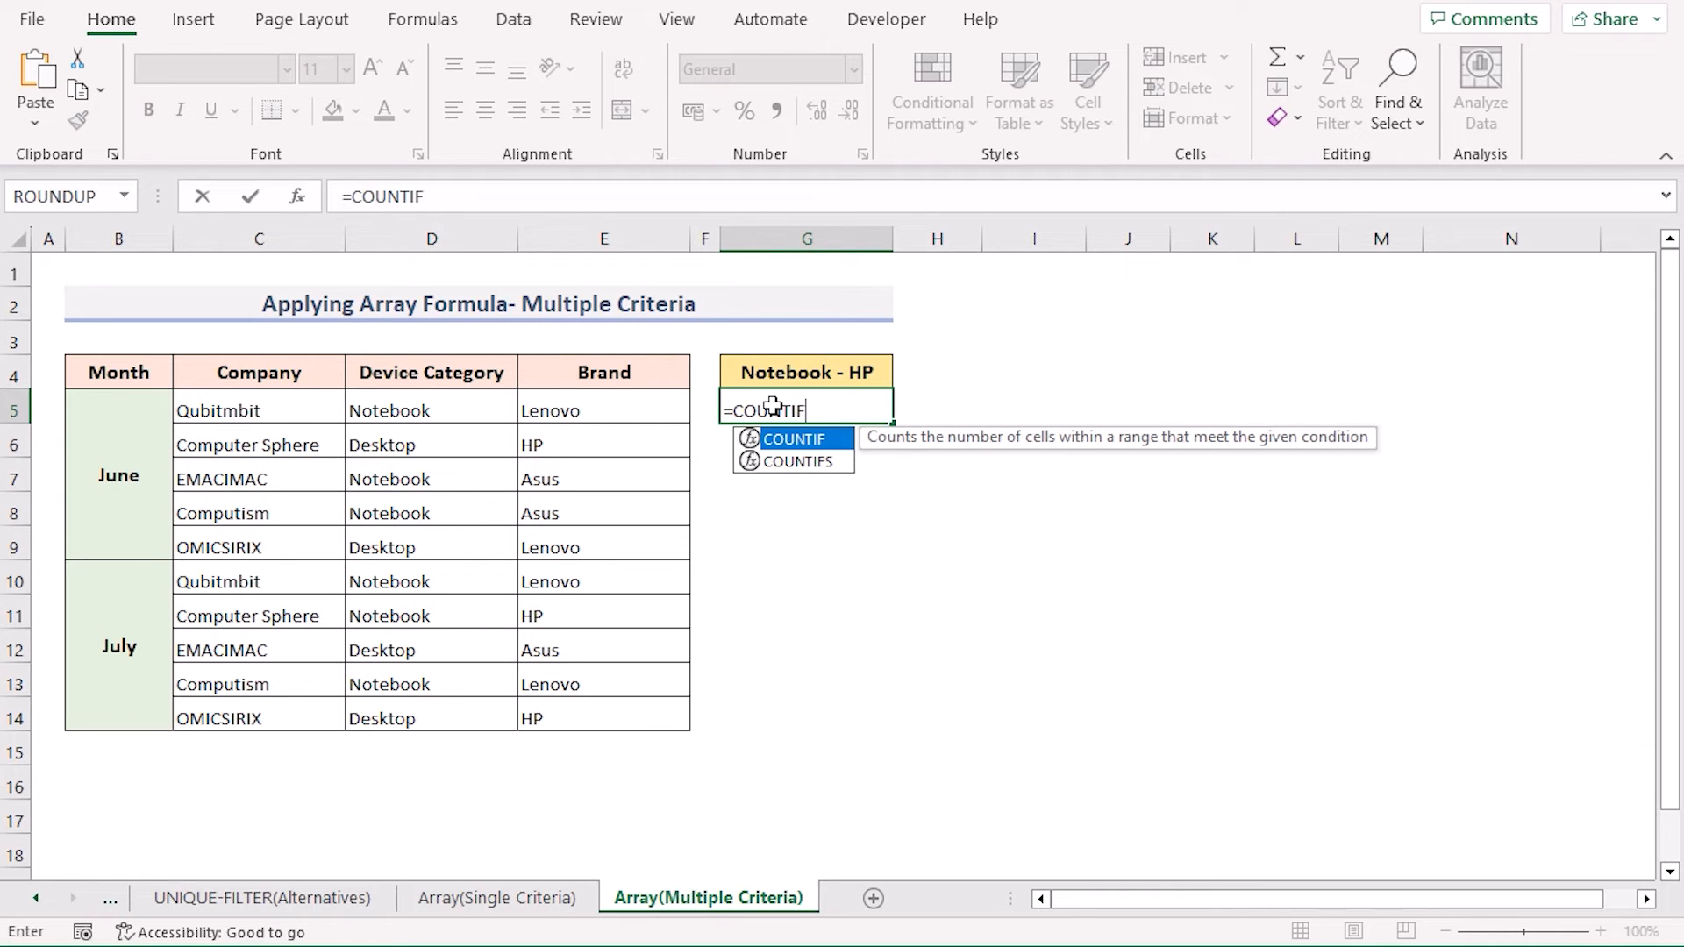
text(()
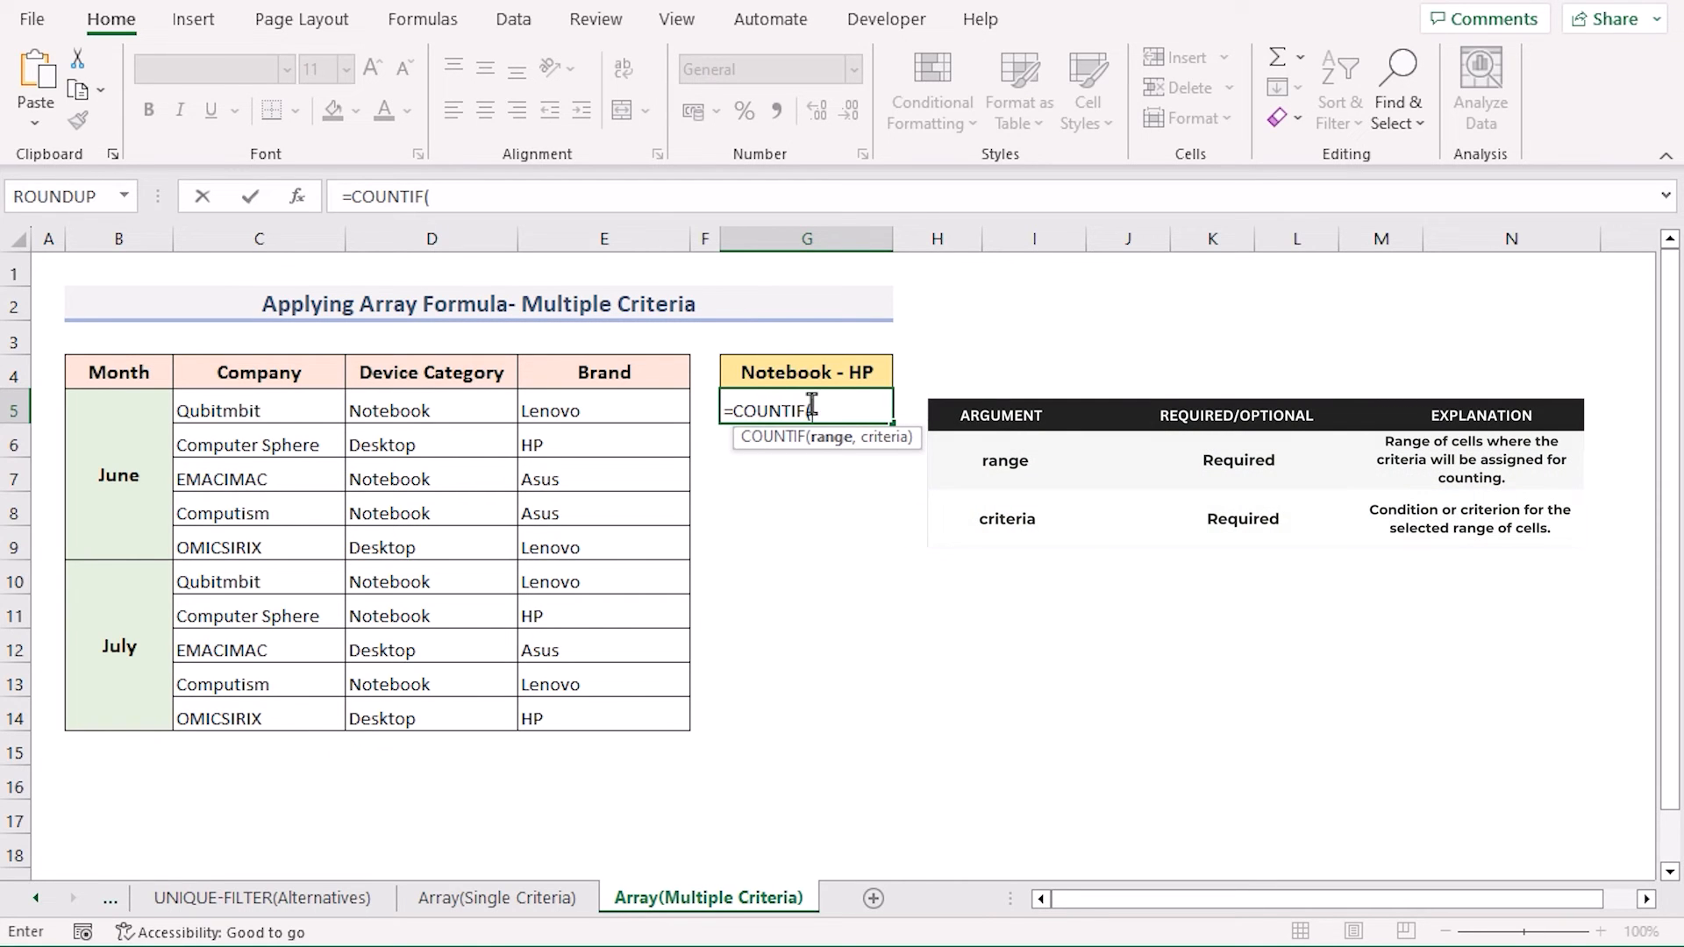
click(790, 370)
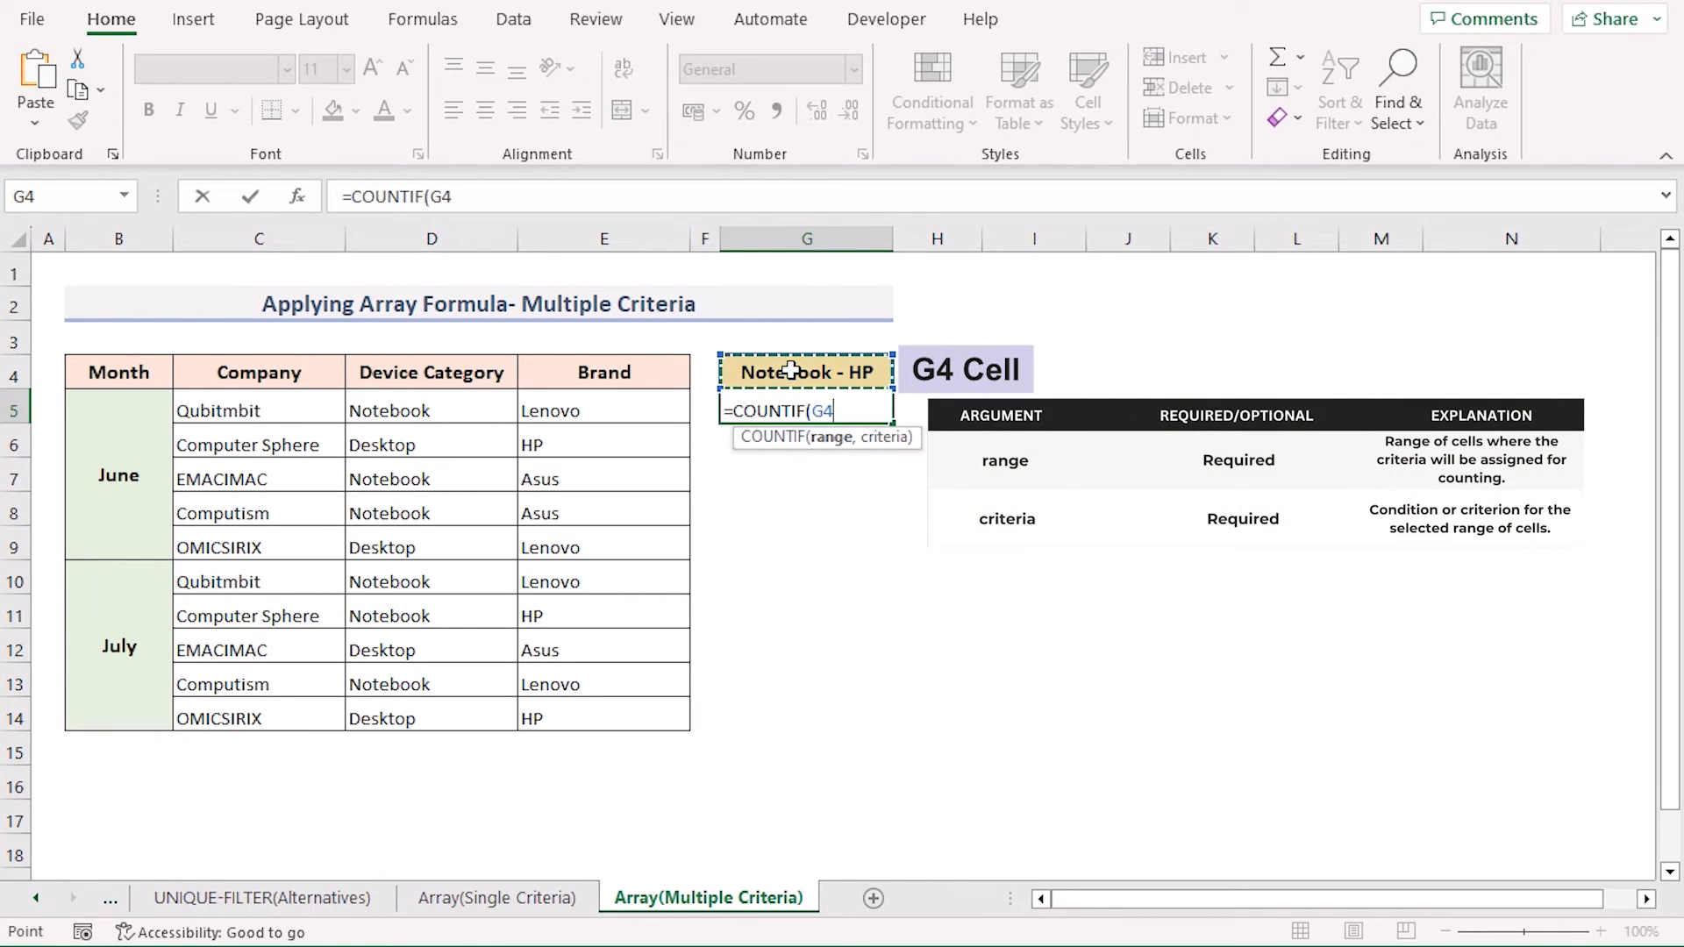
key(F8)
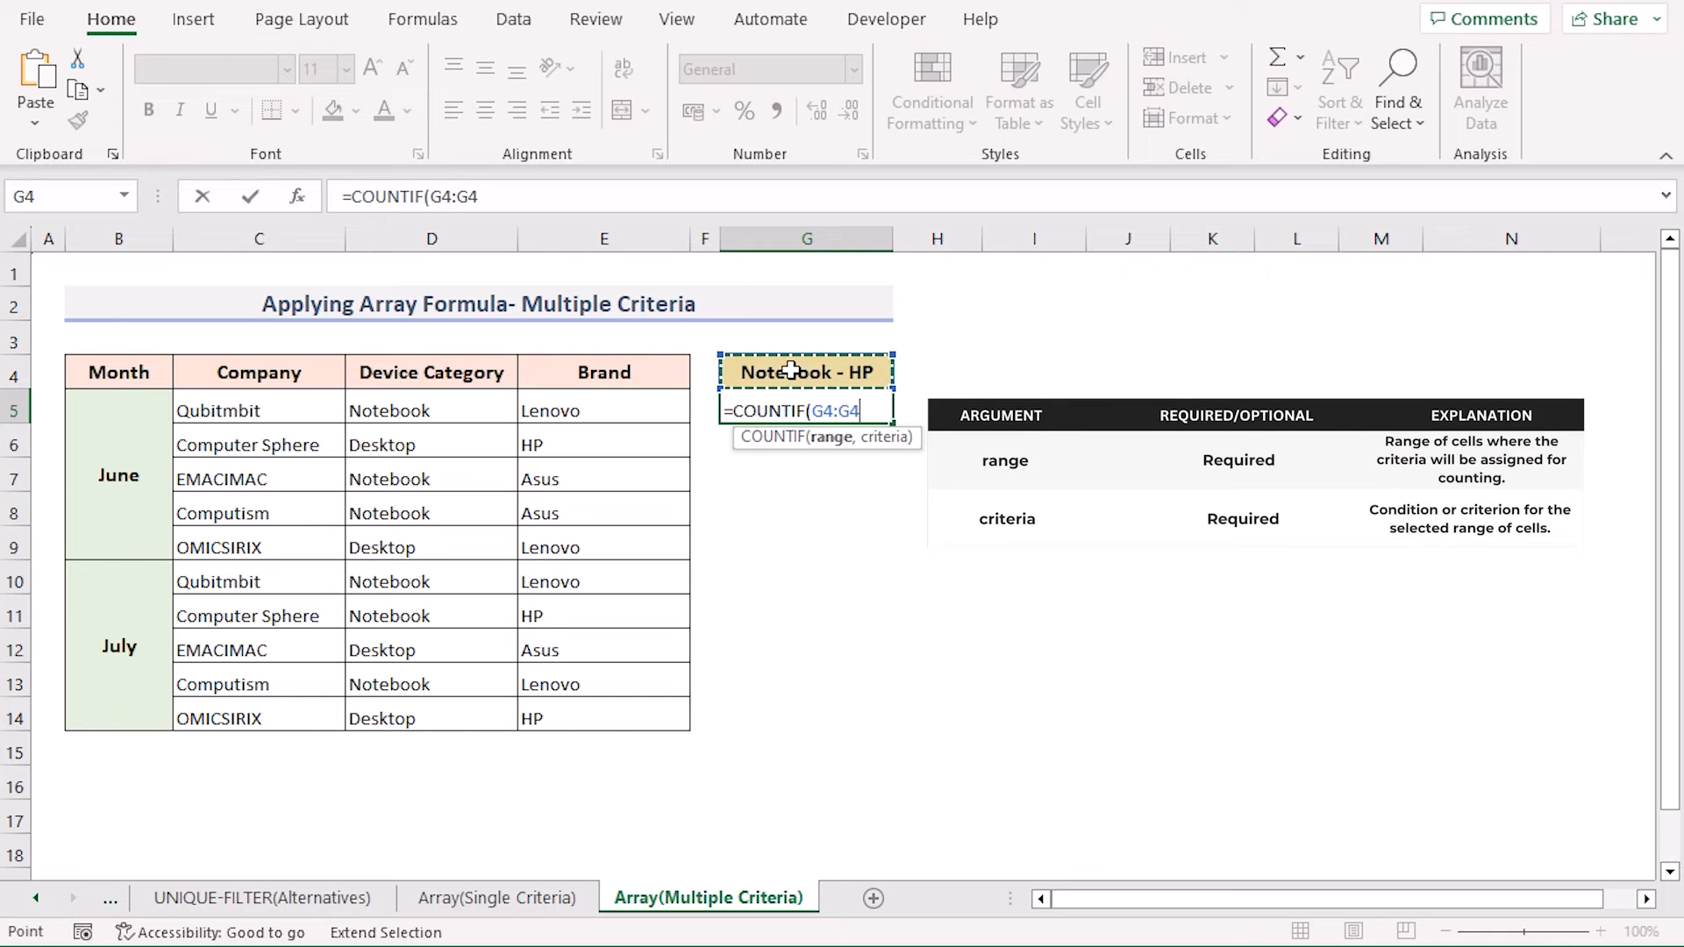
drag(863, 411, 813, 413)
key(F4)
key(F4)
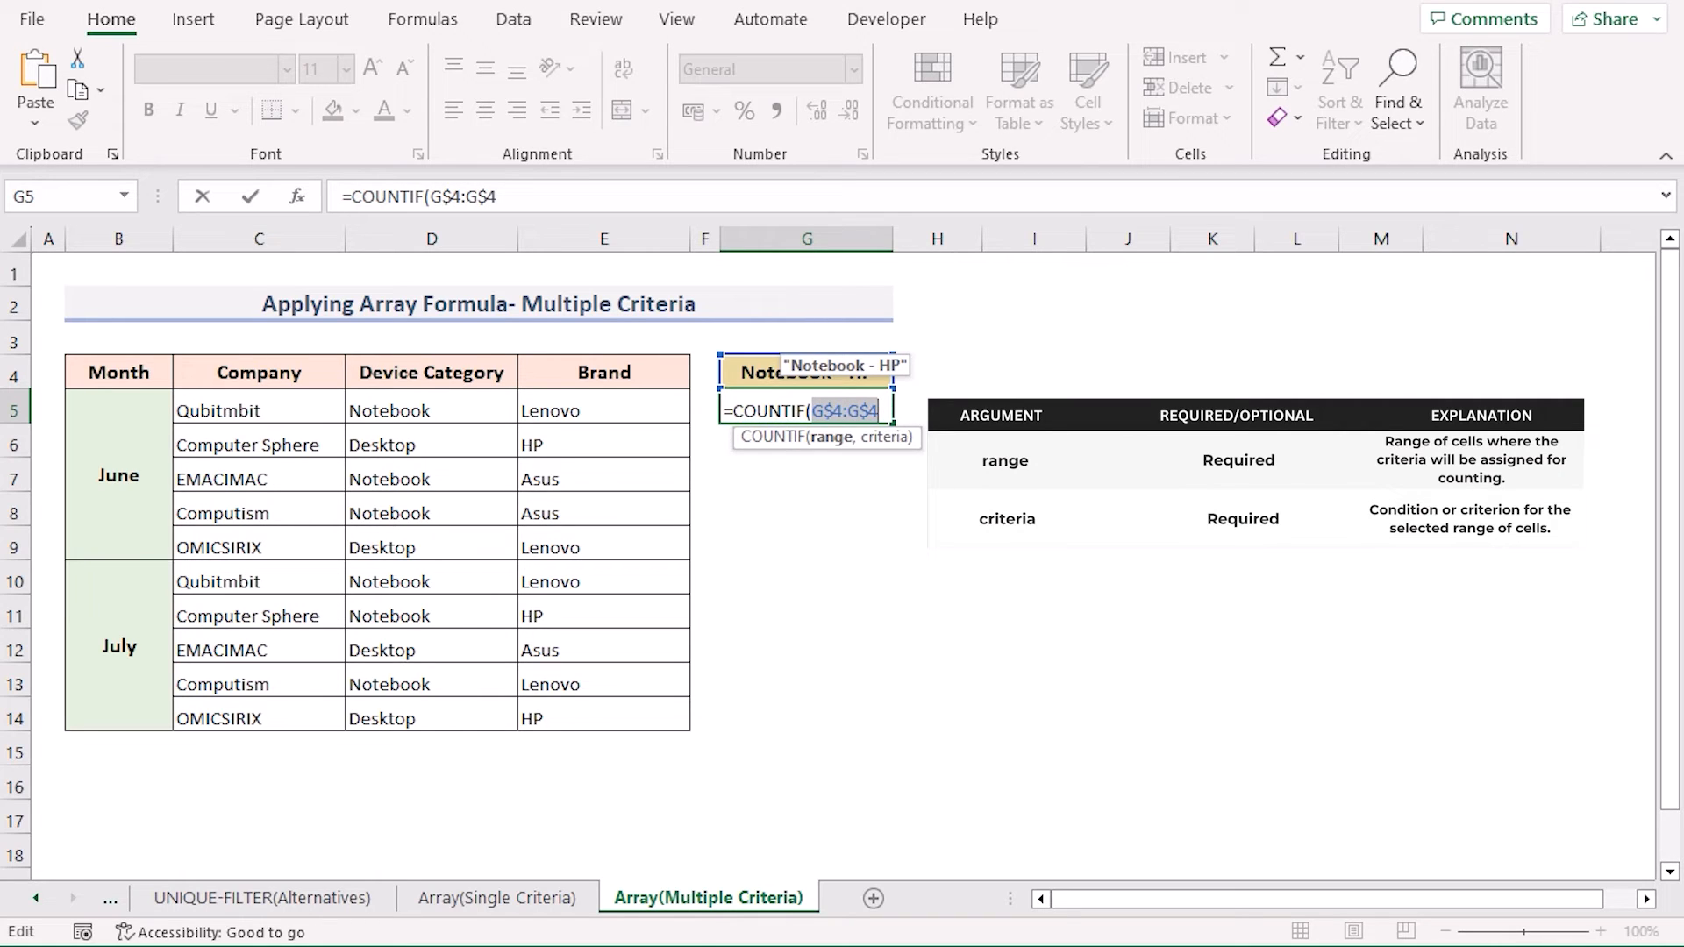
key(Right)
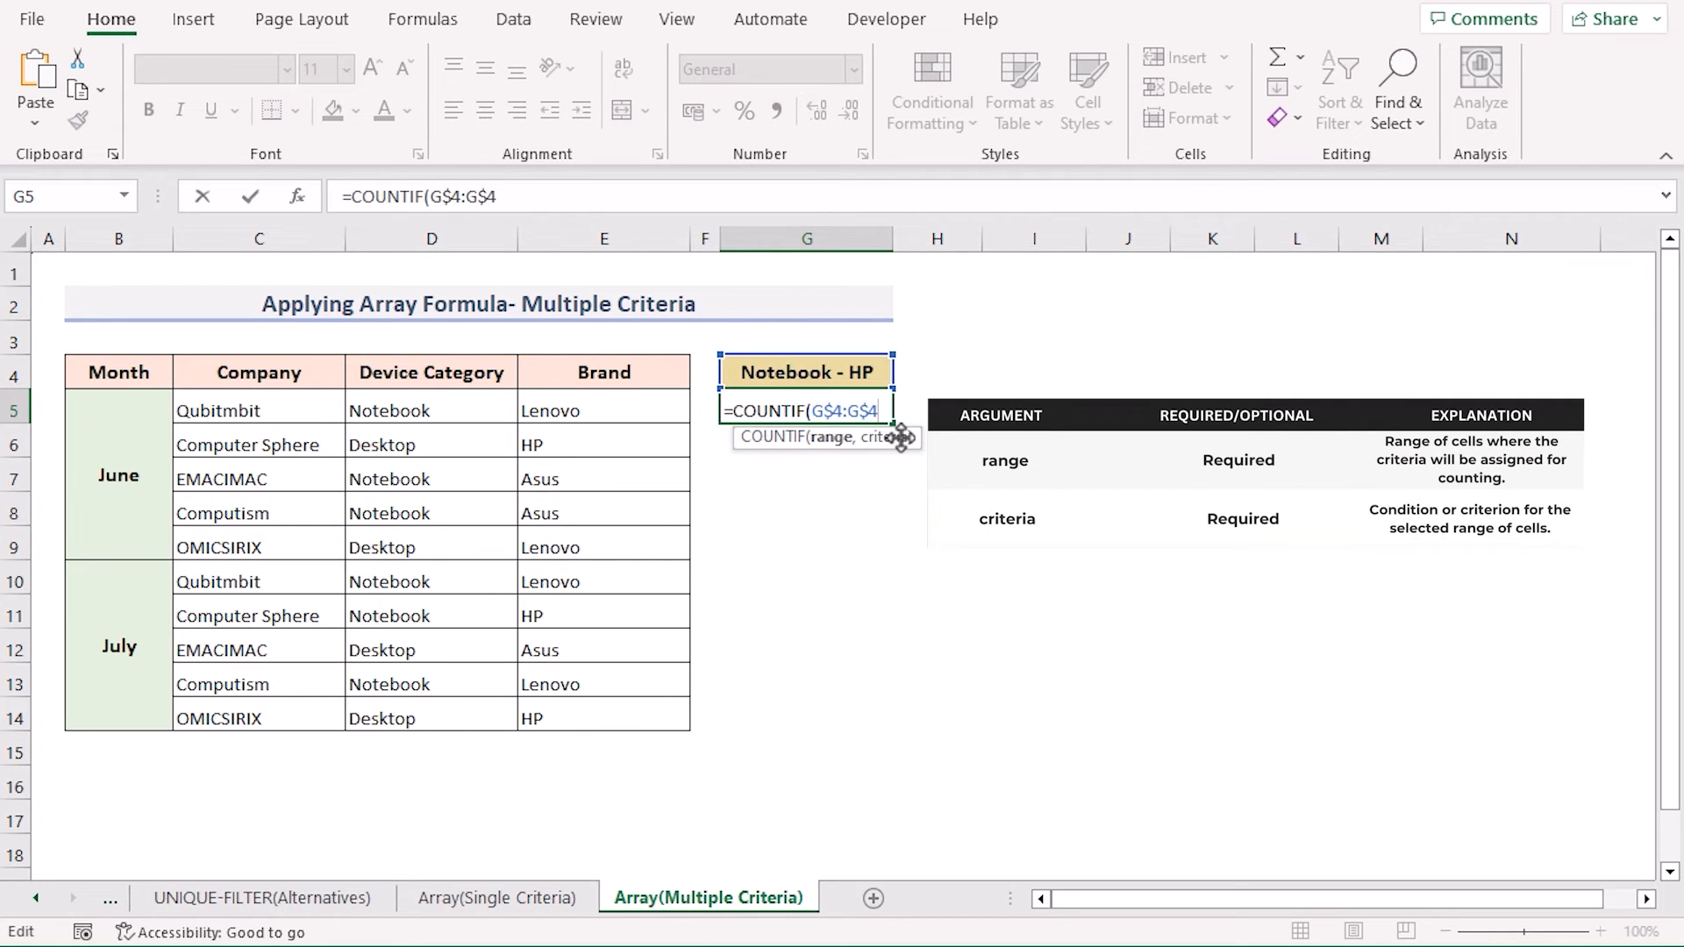
text(,)
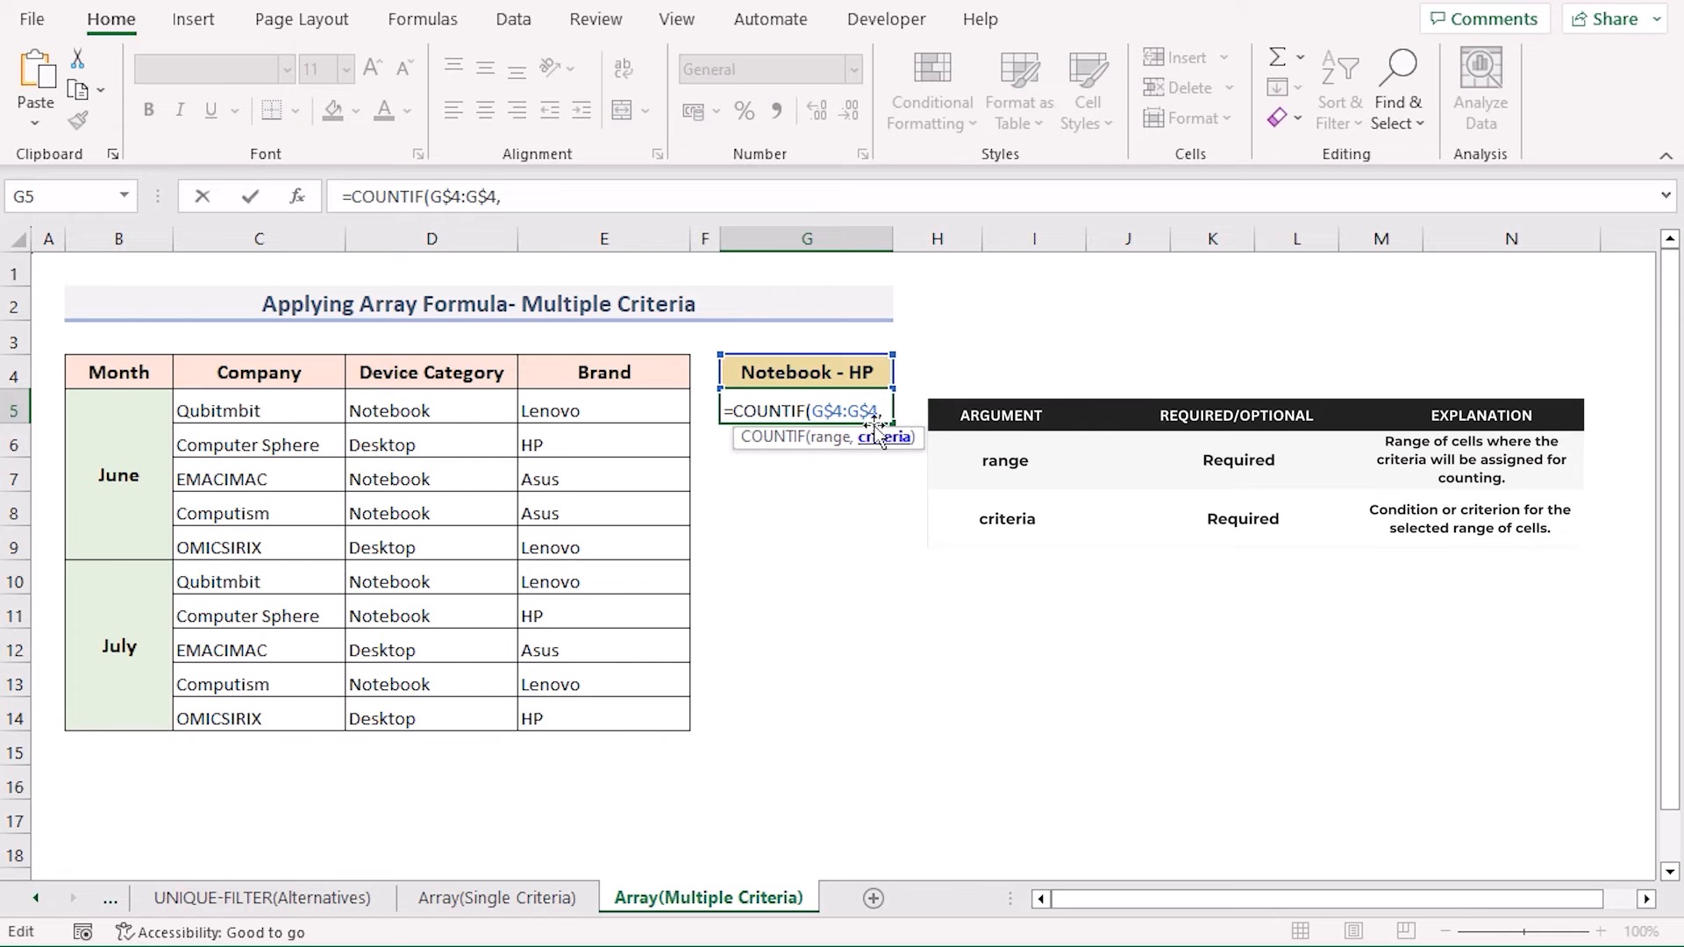
Complete the COUNTIF with the absolute company range $C$5:$C$14 as its criteria
drag(256, 413, 263, 718)
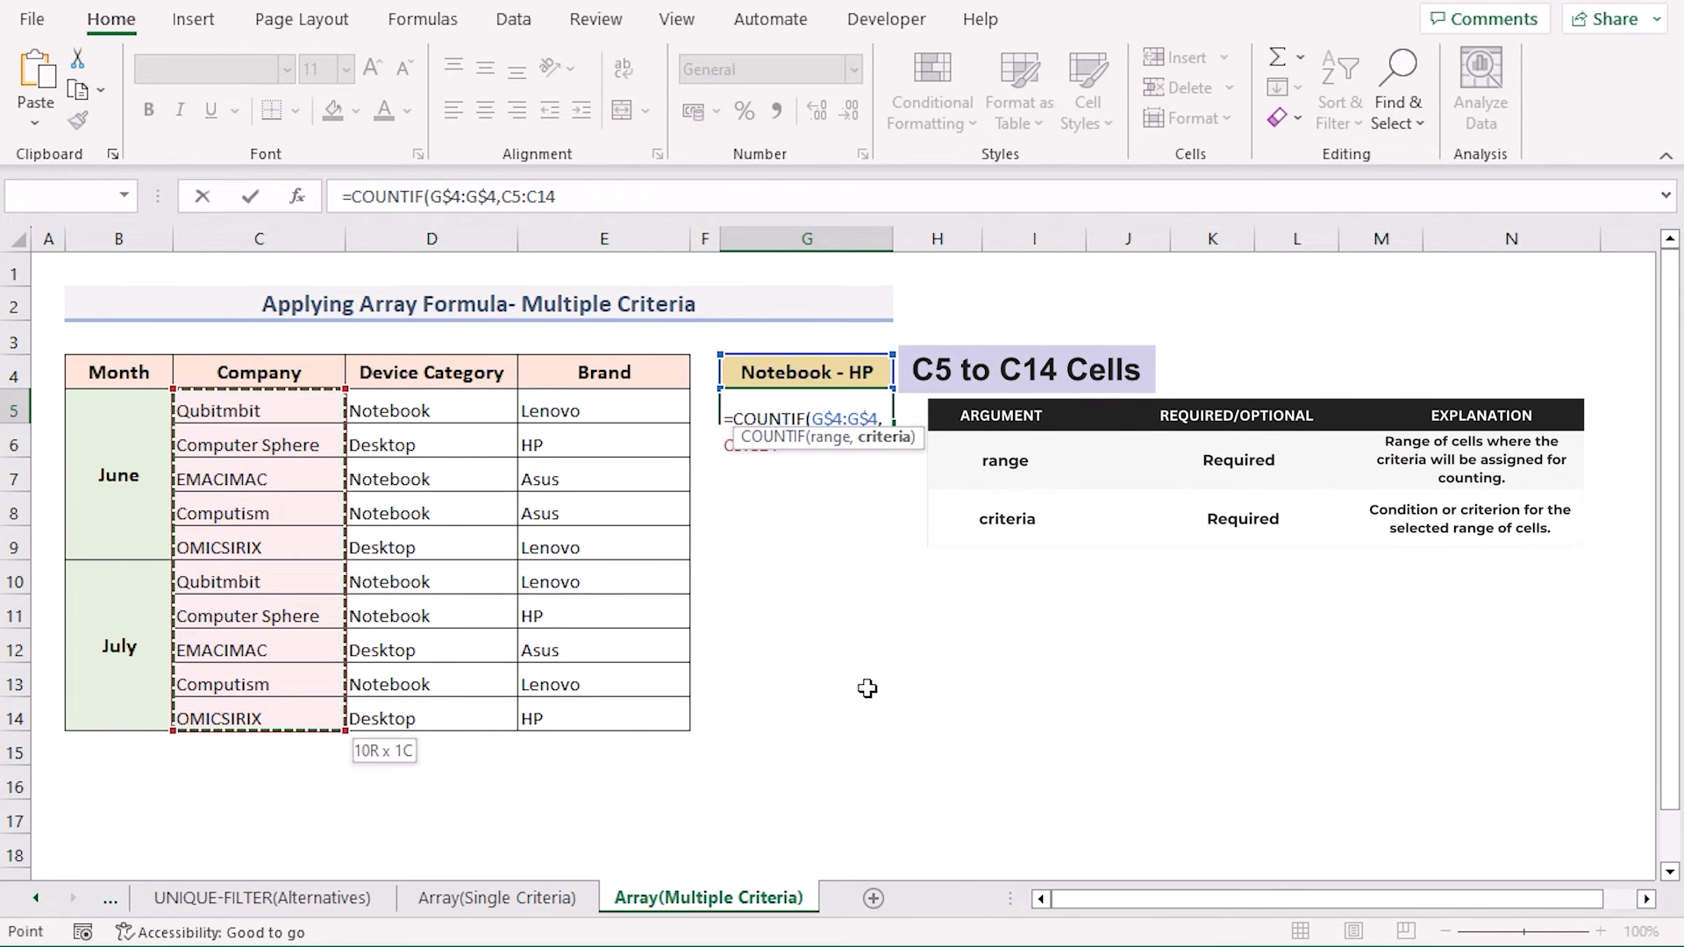
key(F4)
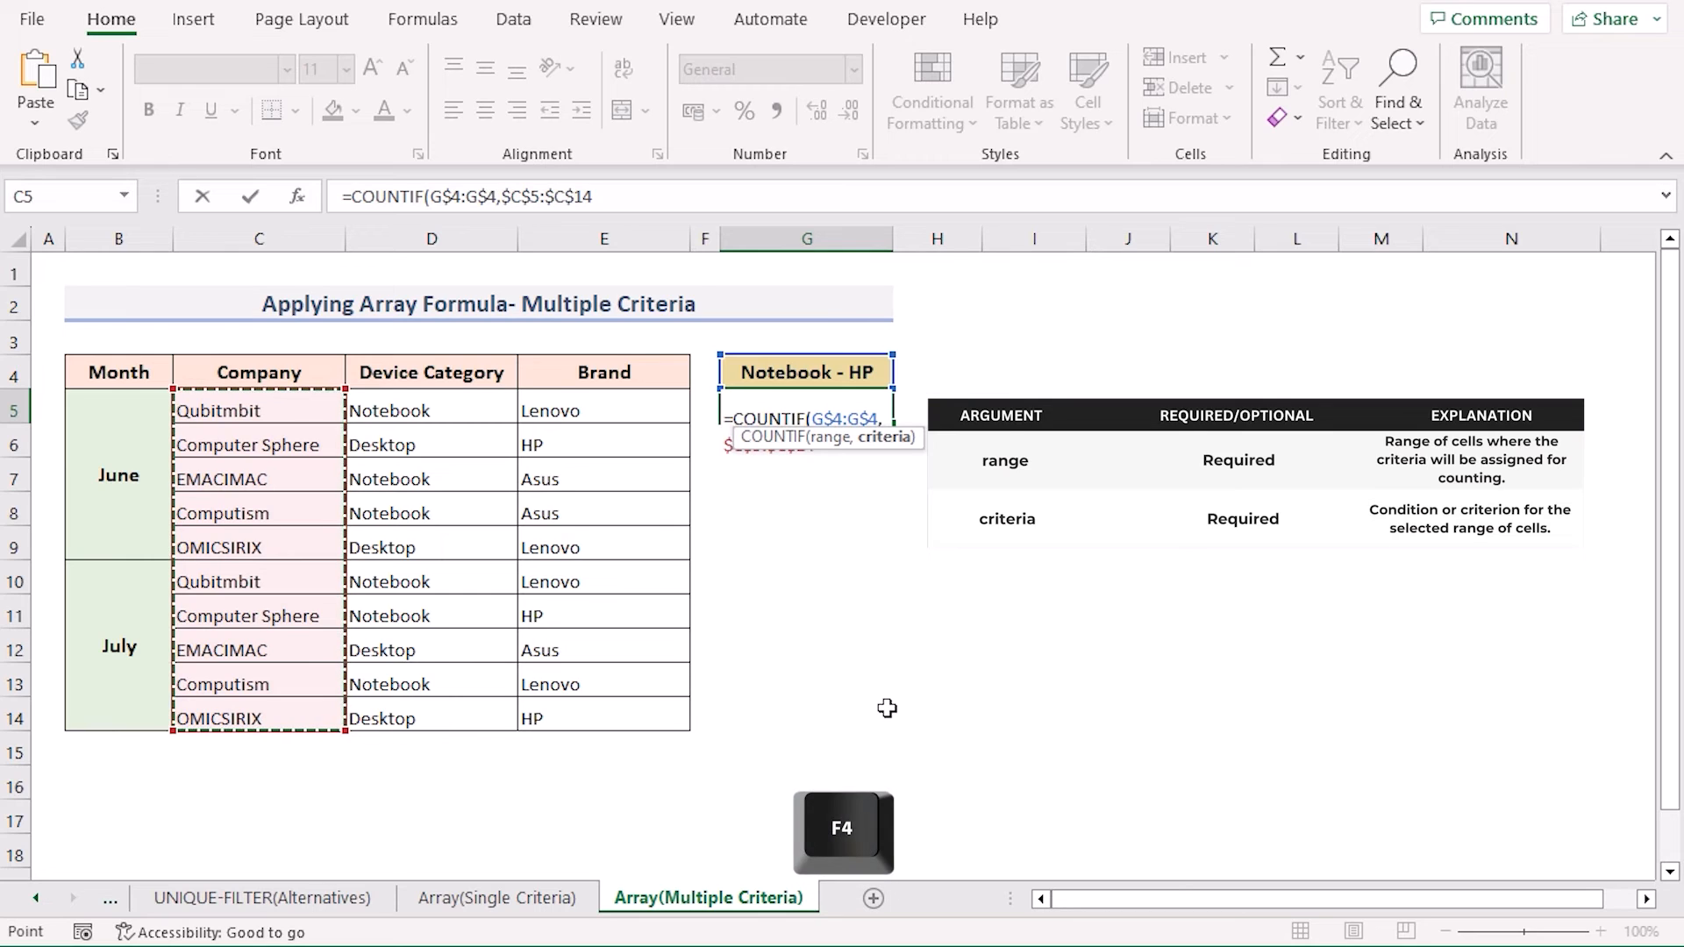
text())
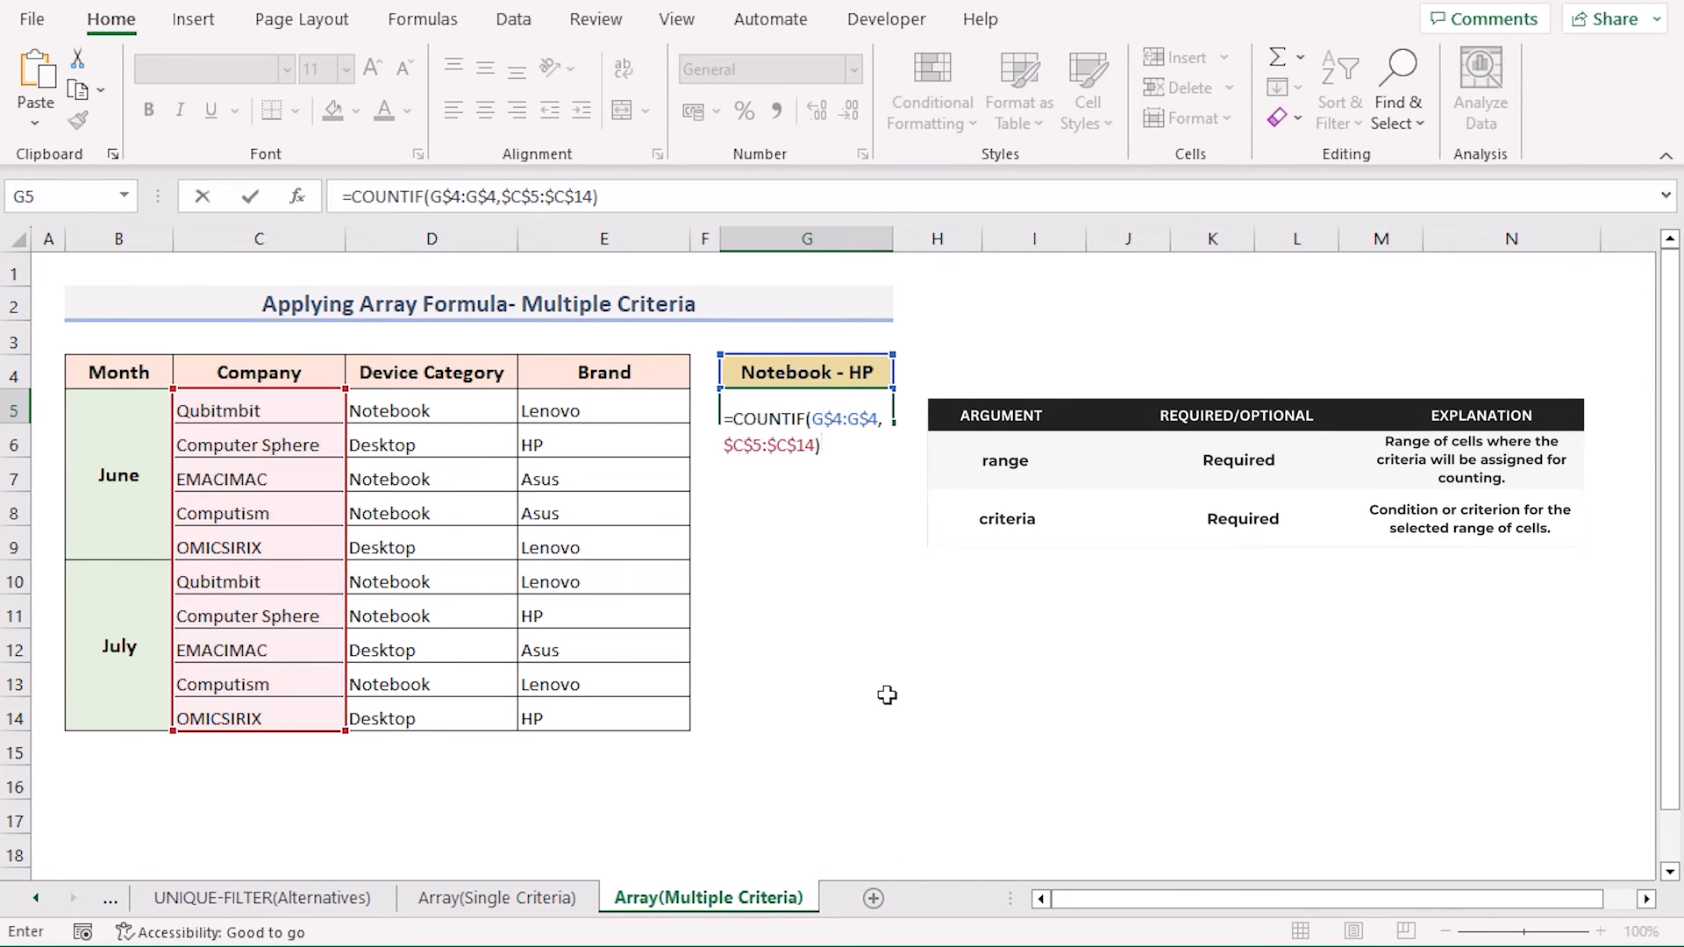
Add an IF to the G5 formula that tests $D$5:$D$14<>$D$5 and returns 1 if true, 0 if false
text(+)
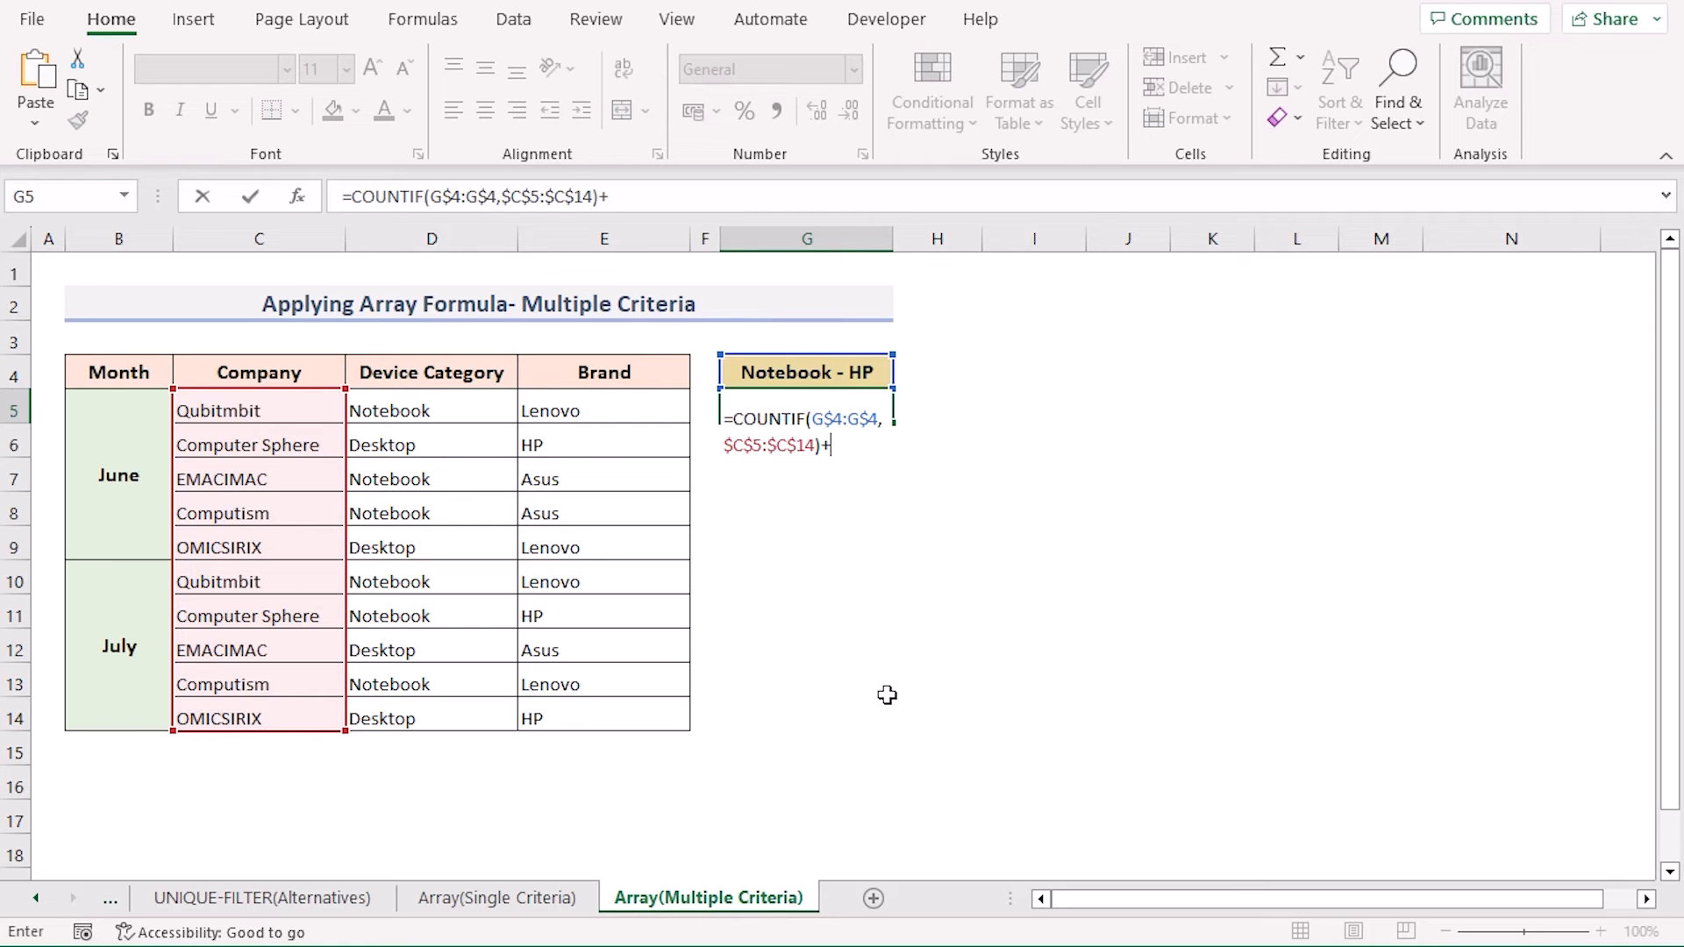
text(IF)
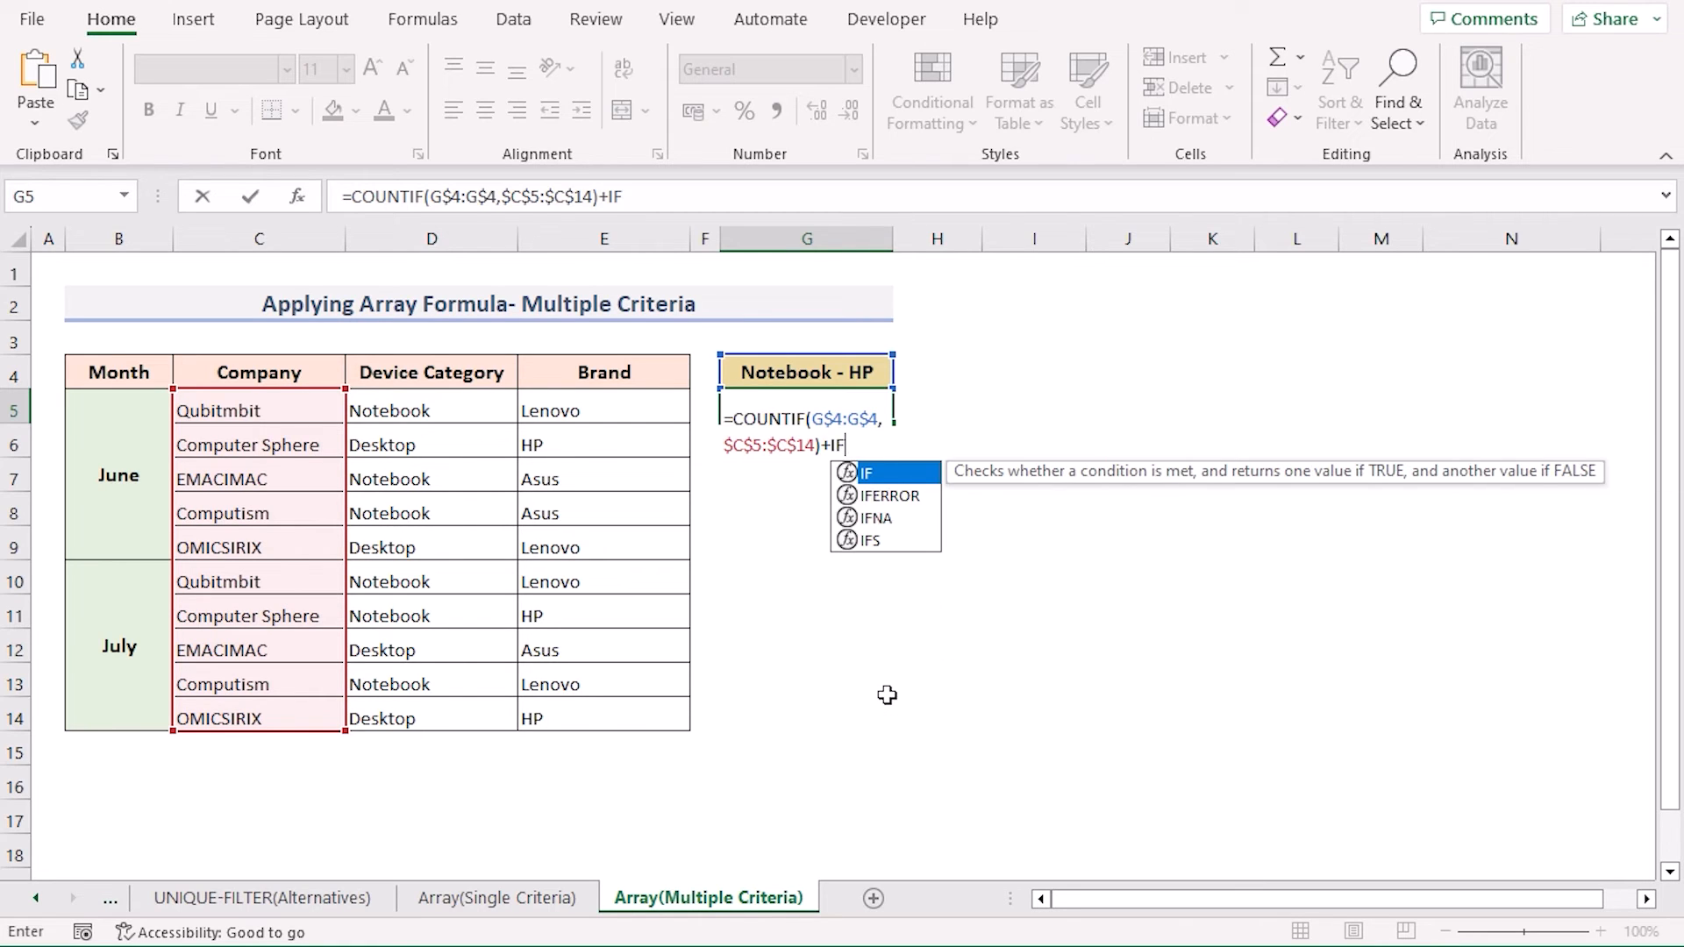
text(()
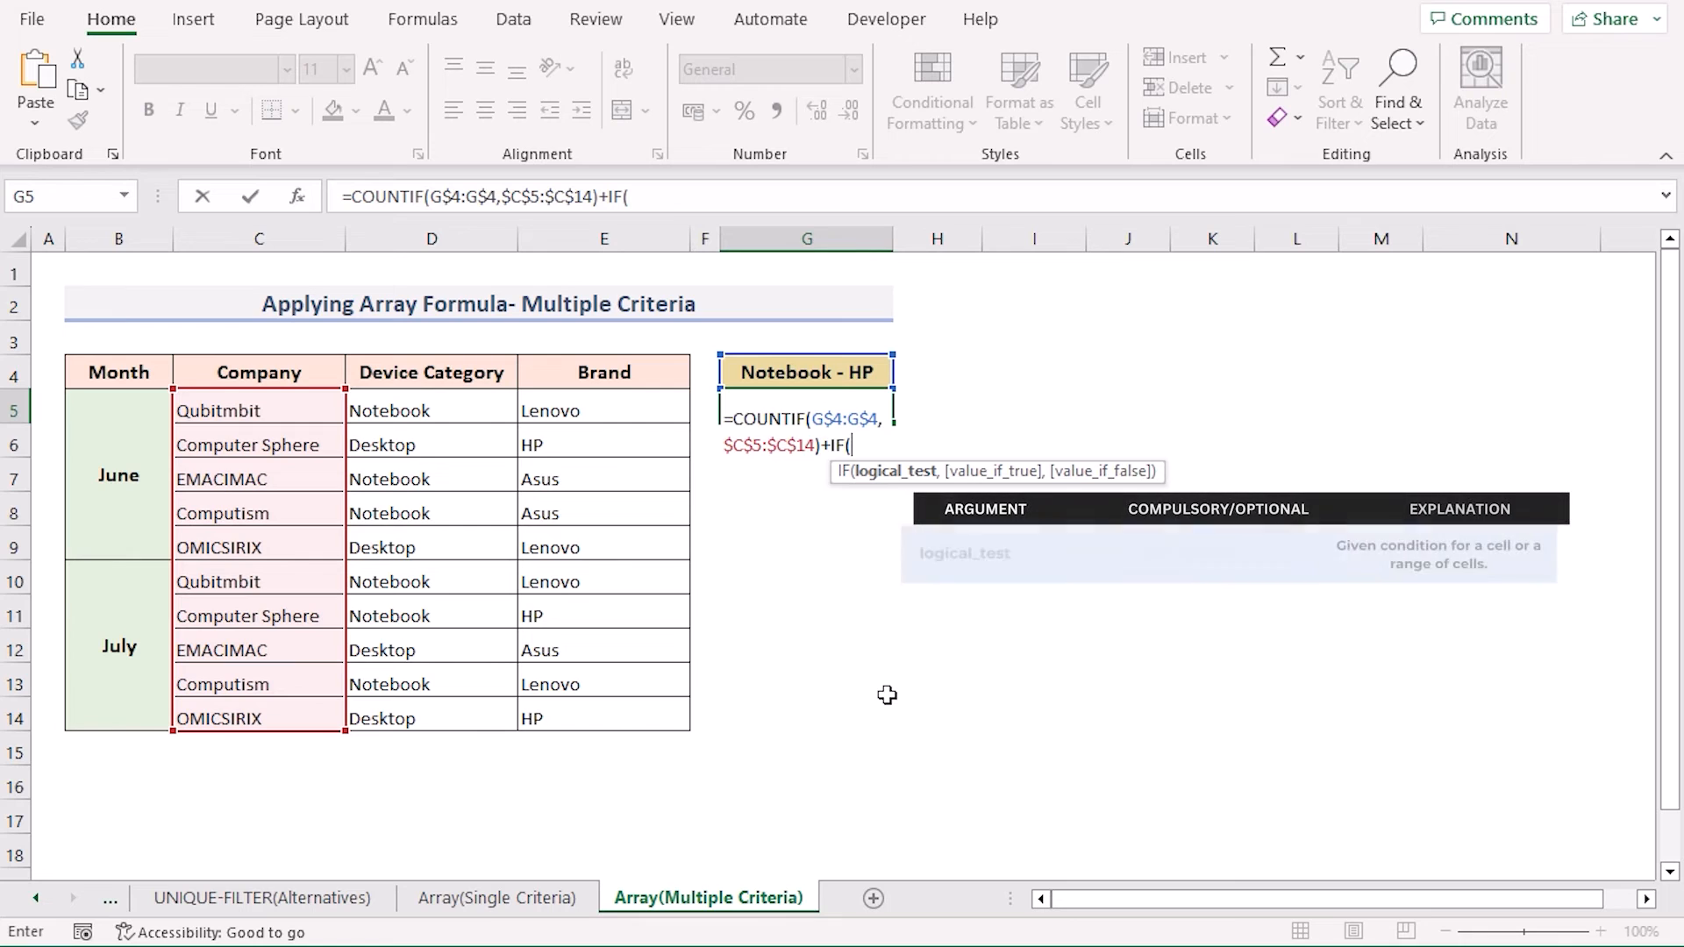
drag(440, 406, 442, 715)
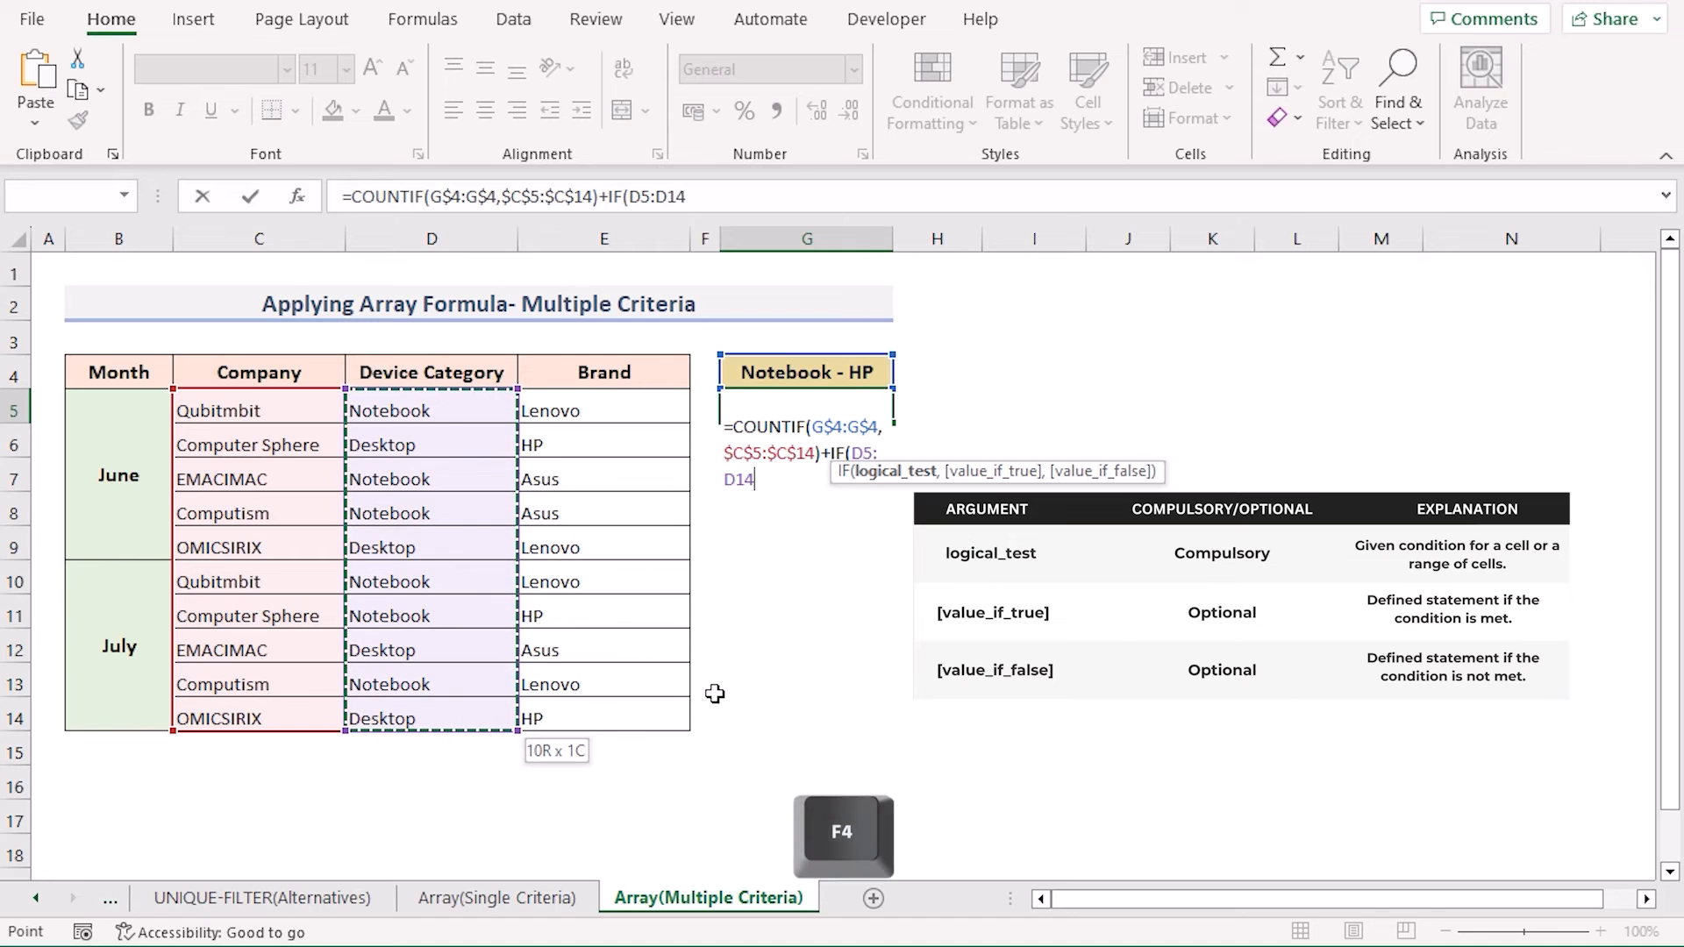
key(F4)
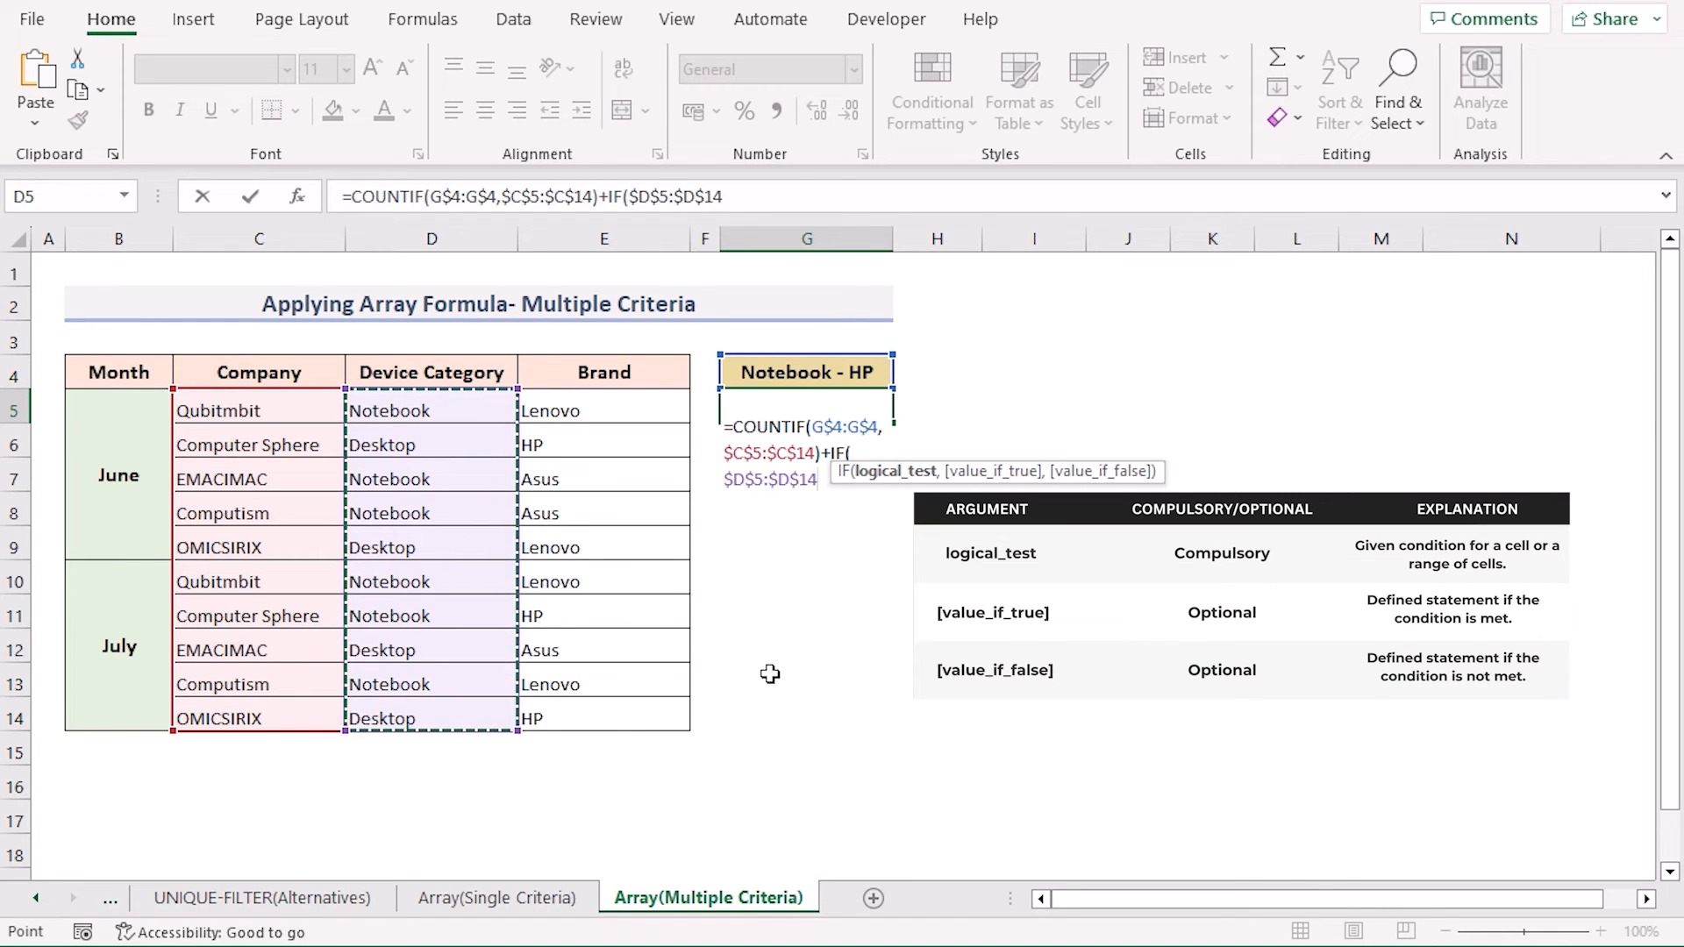
text(<>)
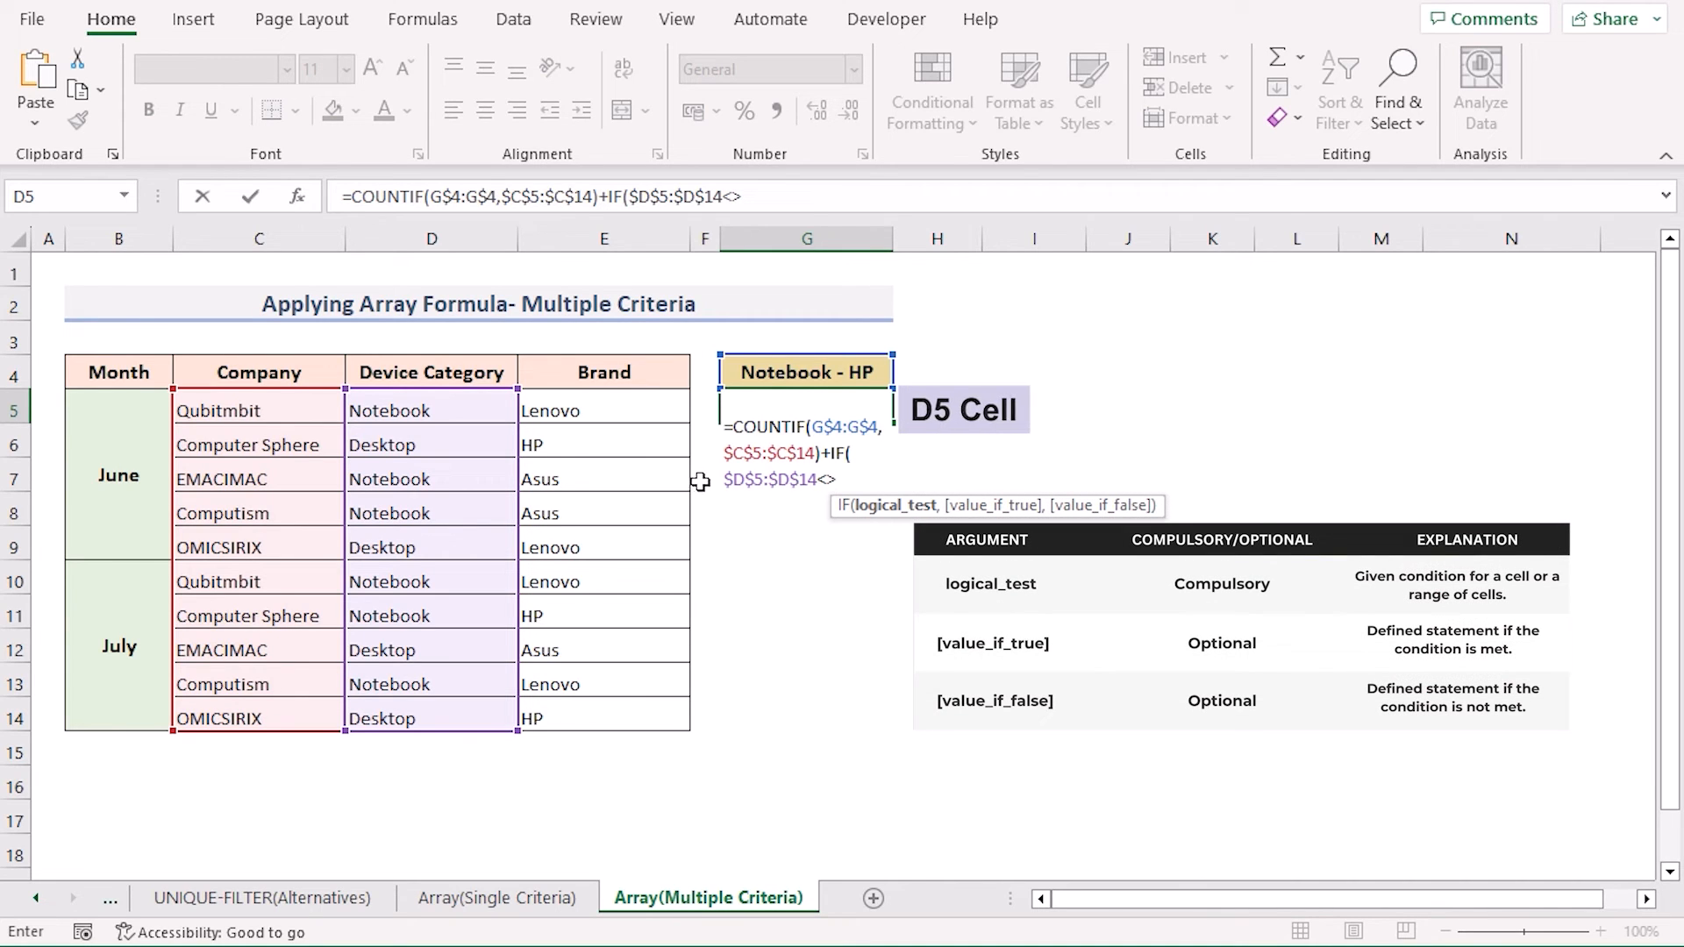
click(392, 408)
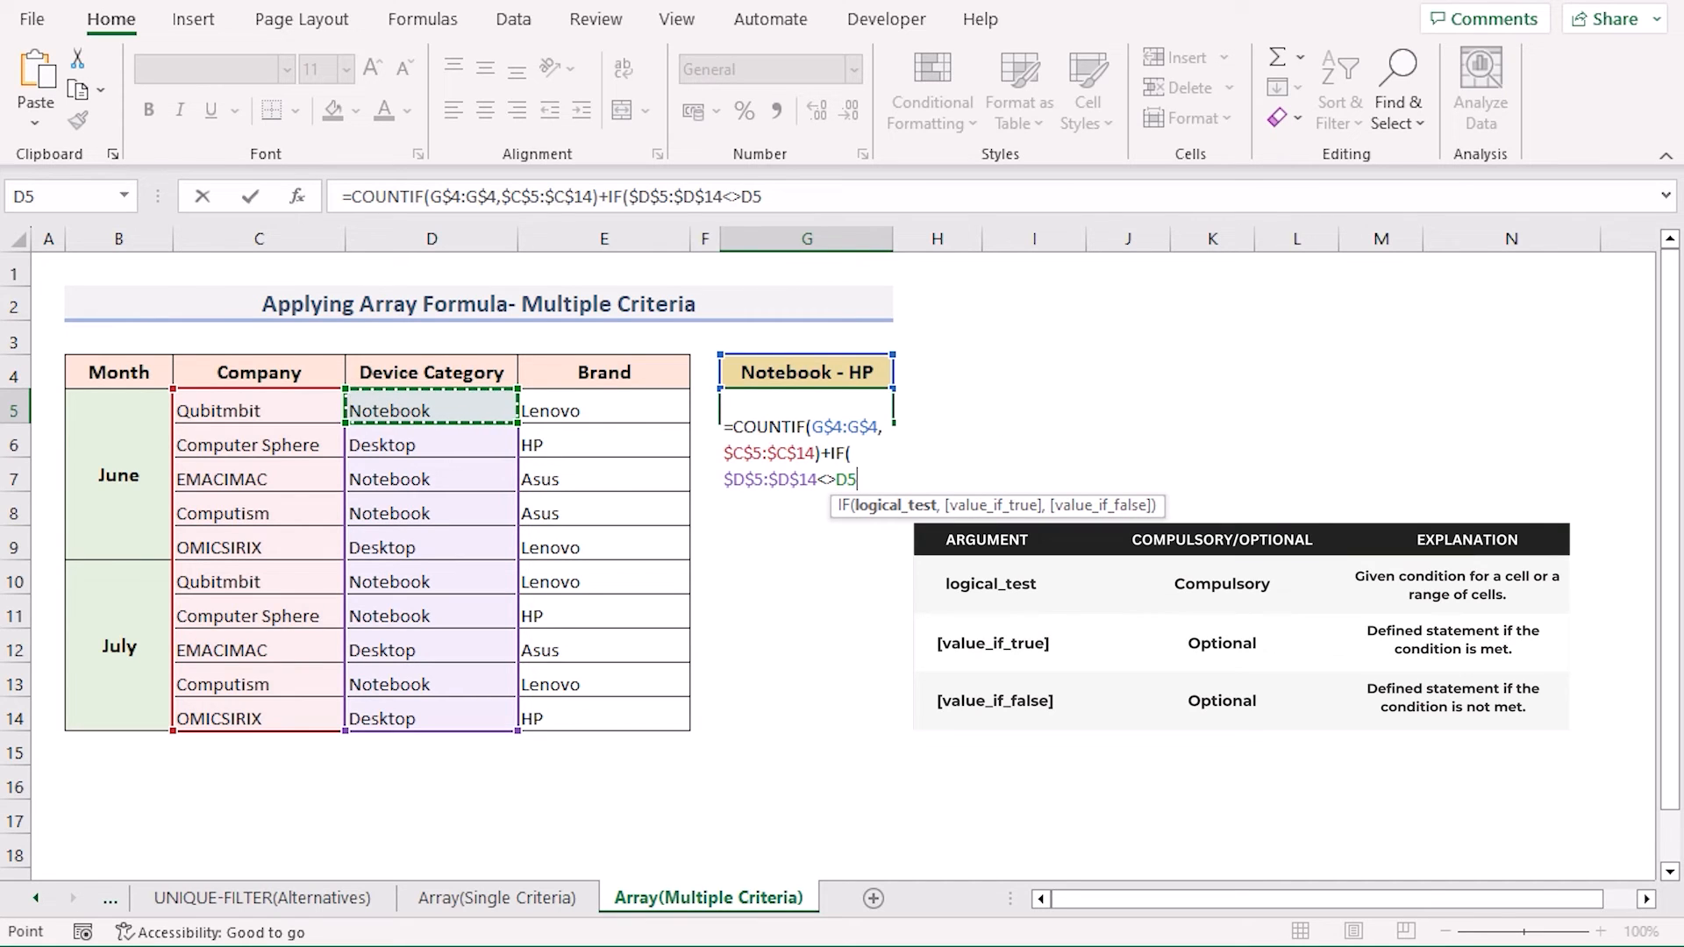
key(F4)
text(,)
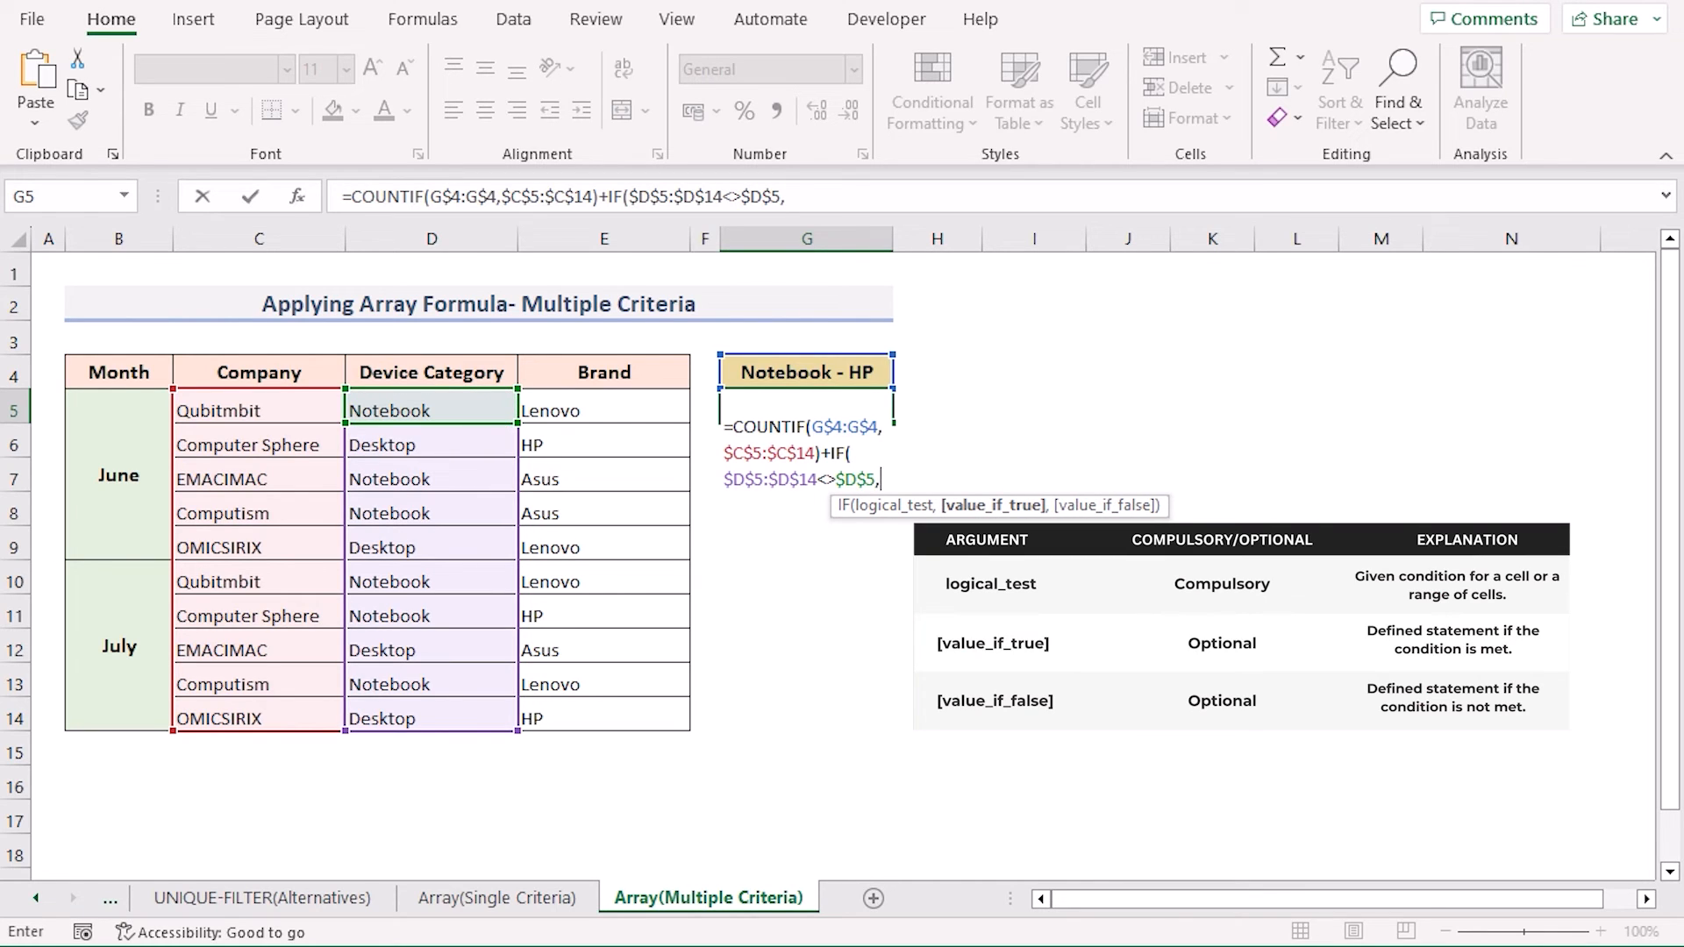
text(1,0))
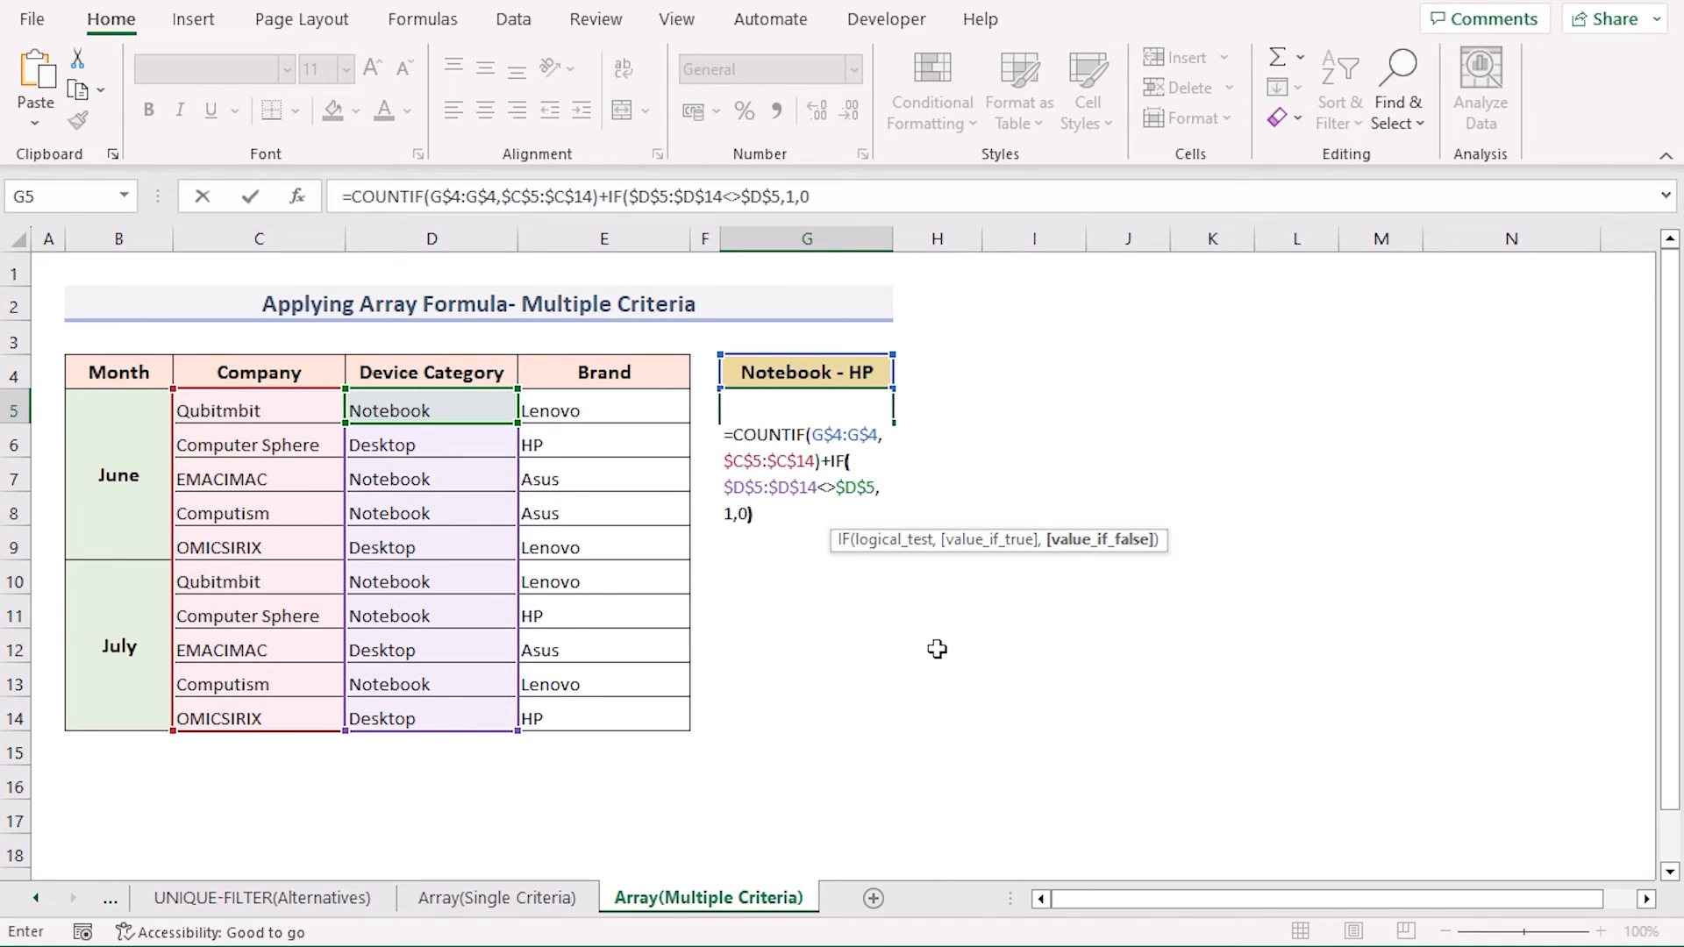
Complete the G5 formula with +IF($E$5:$E$14<>$E$6,1,0) and COUNTIF range G$4:$G4, and enter it
text(+IF)
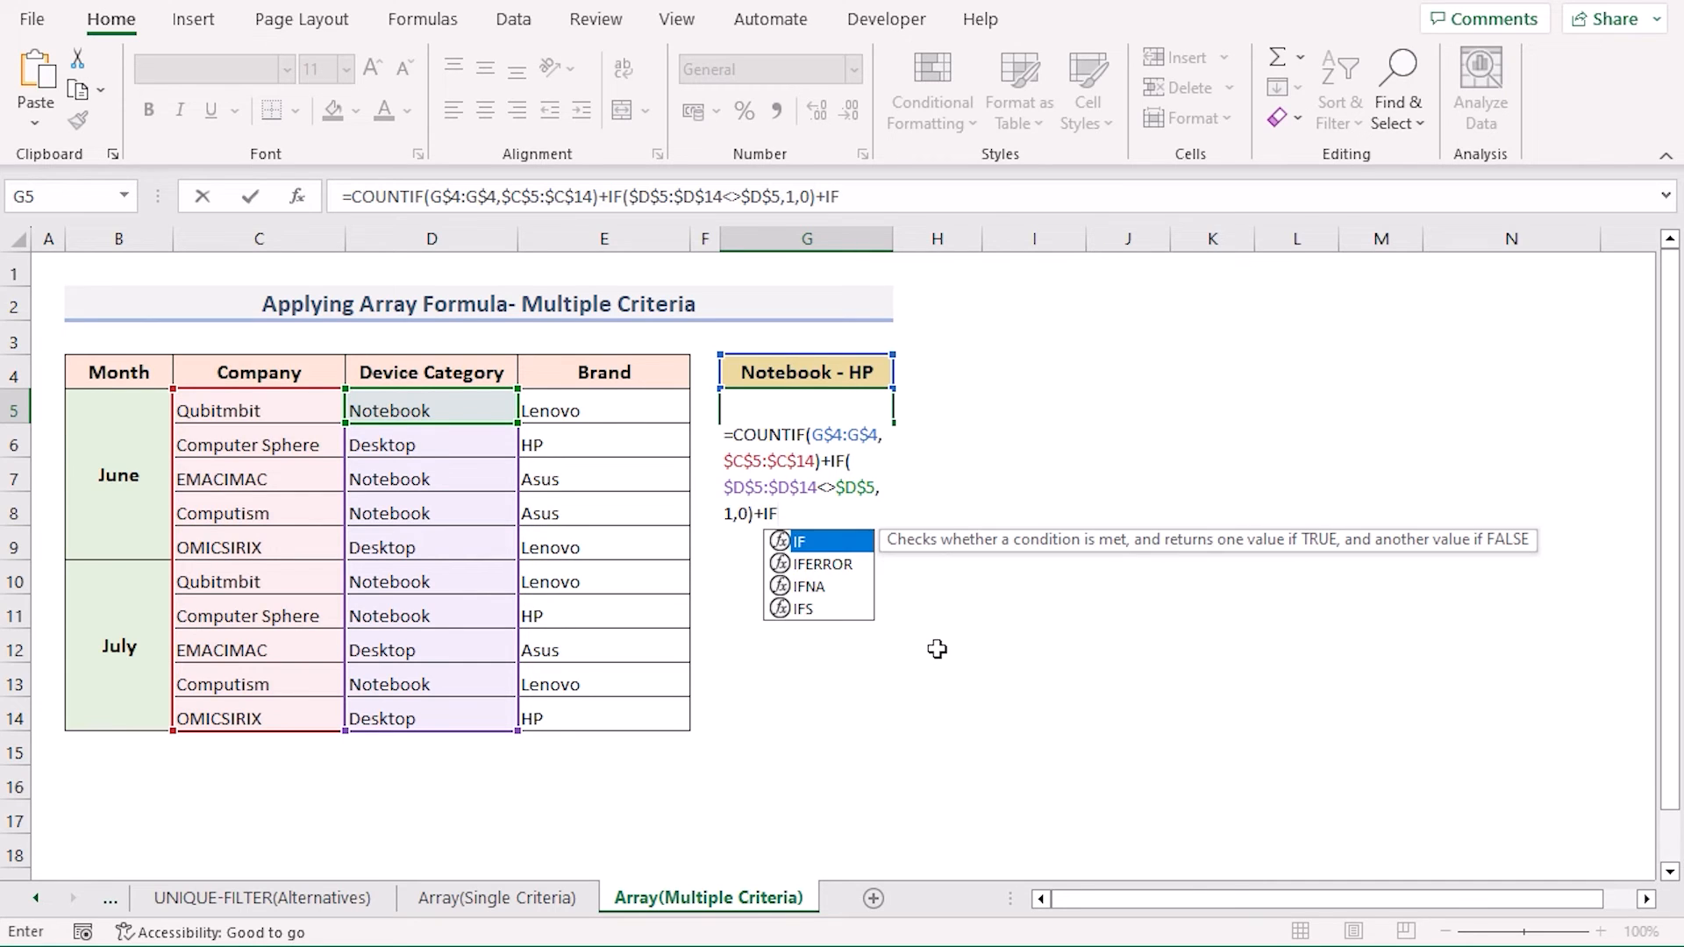
text(()
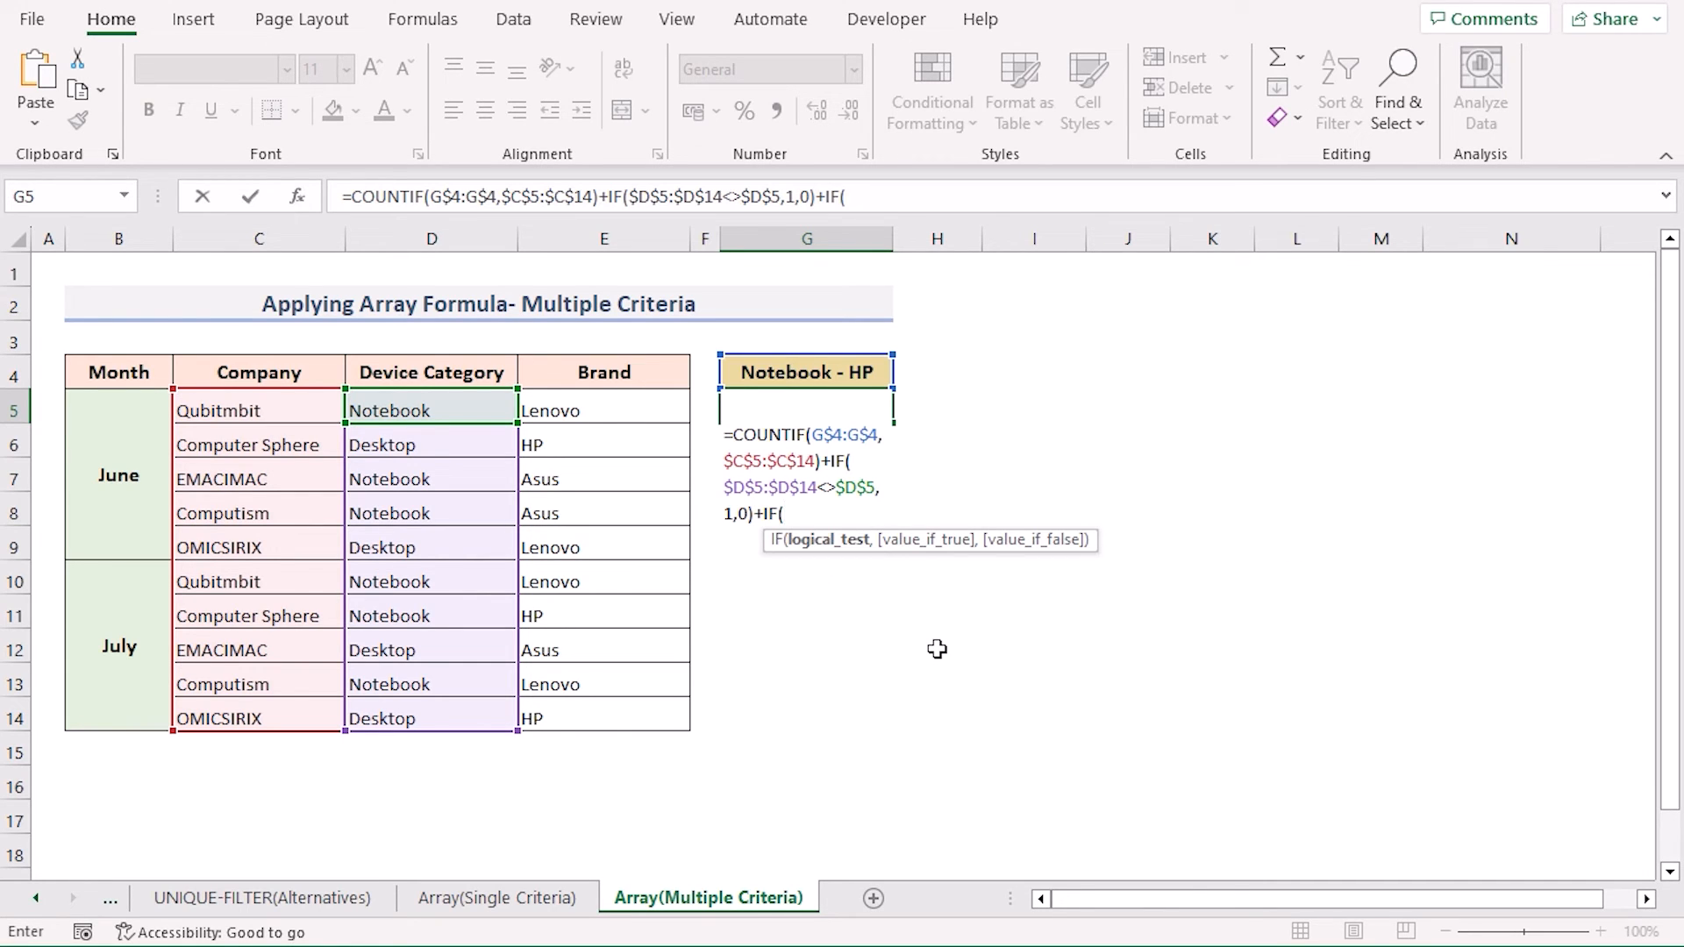
click(598, 394)
drag(597, 393, 599, 712)
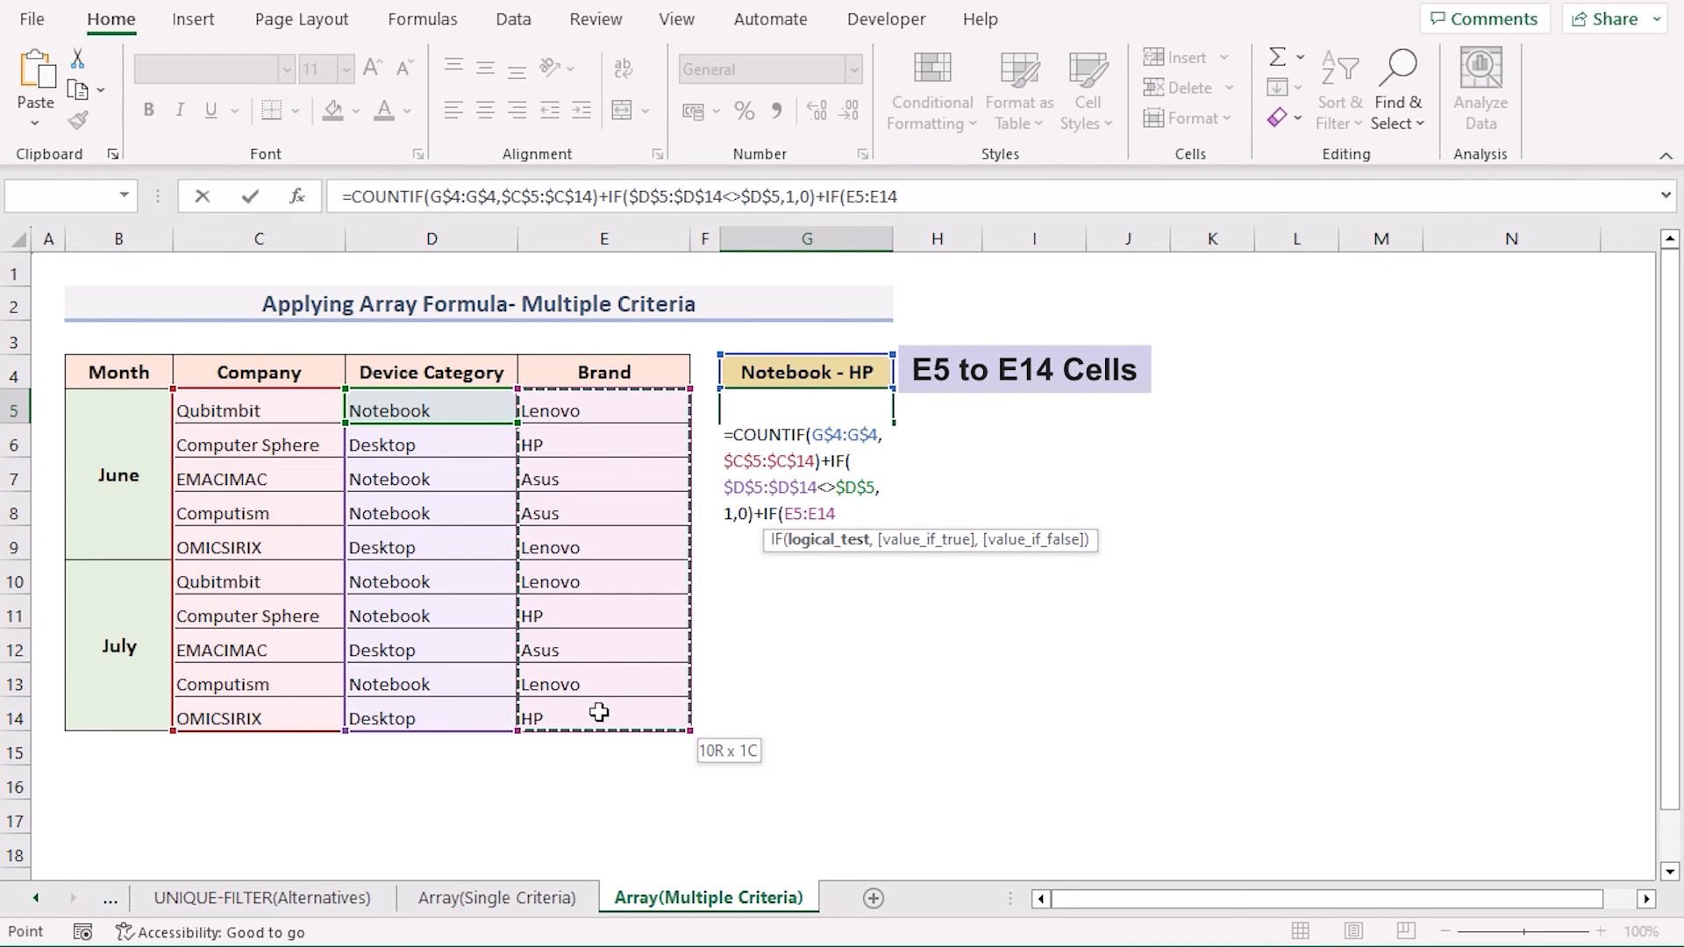
key(F4)
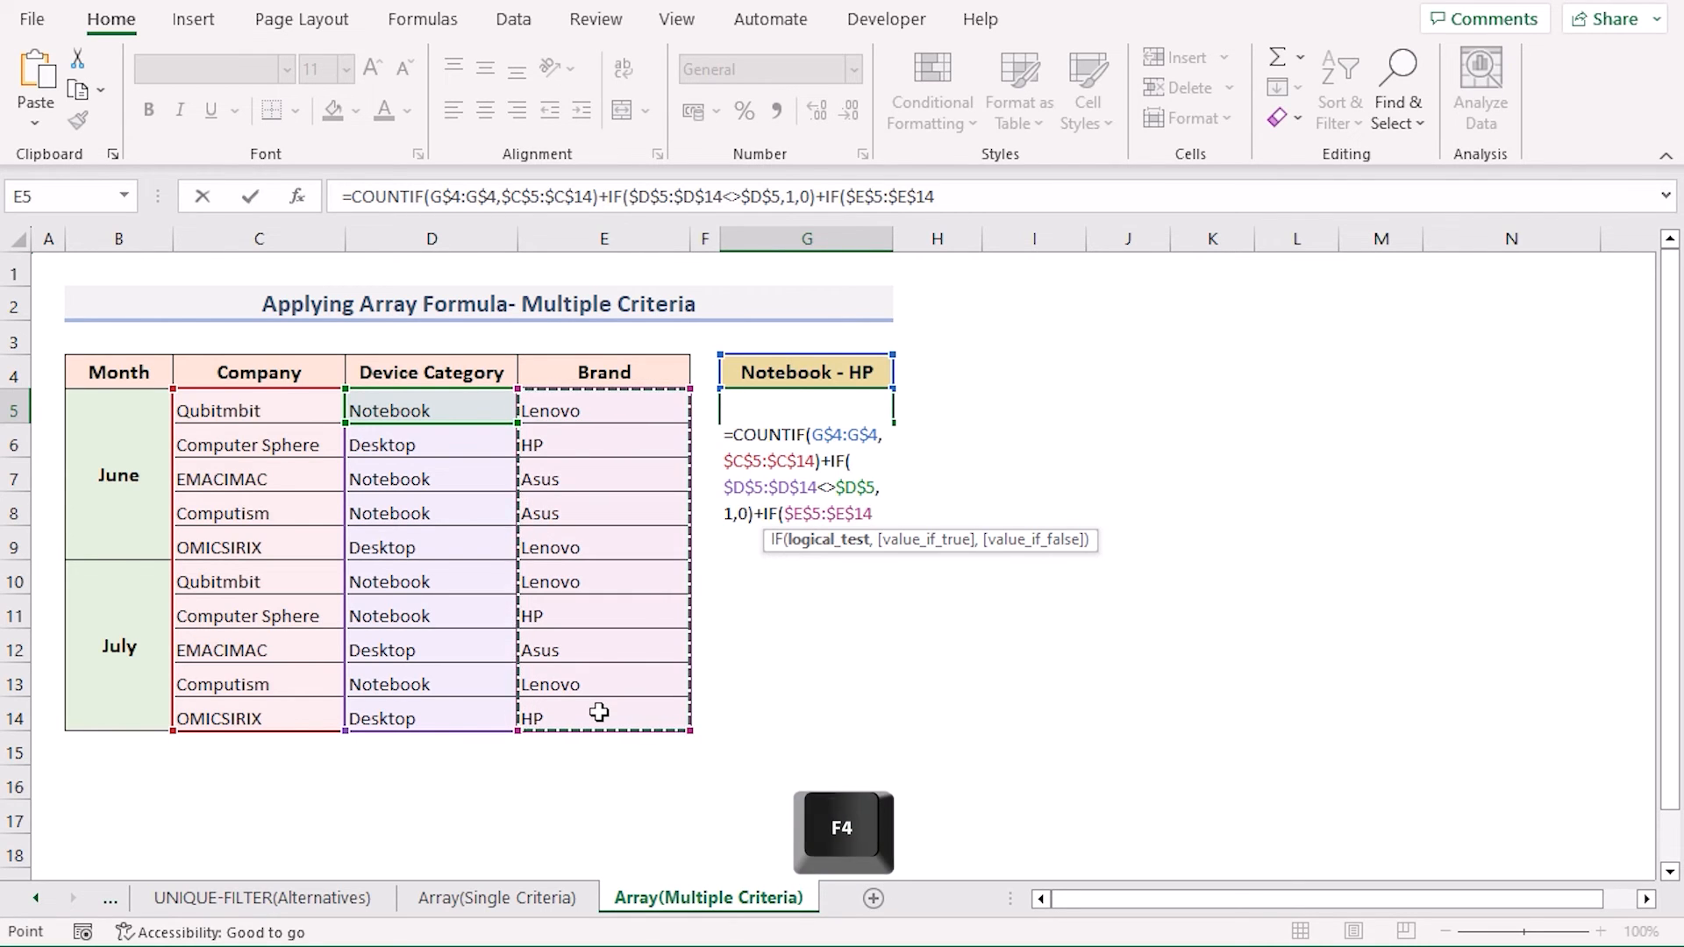
text(<>)
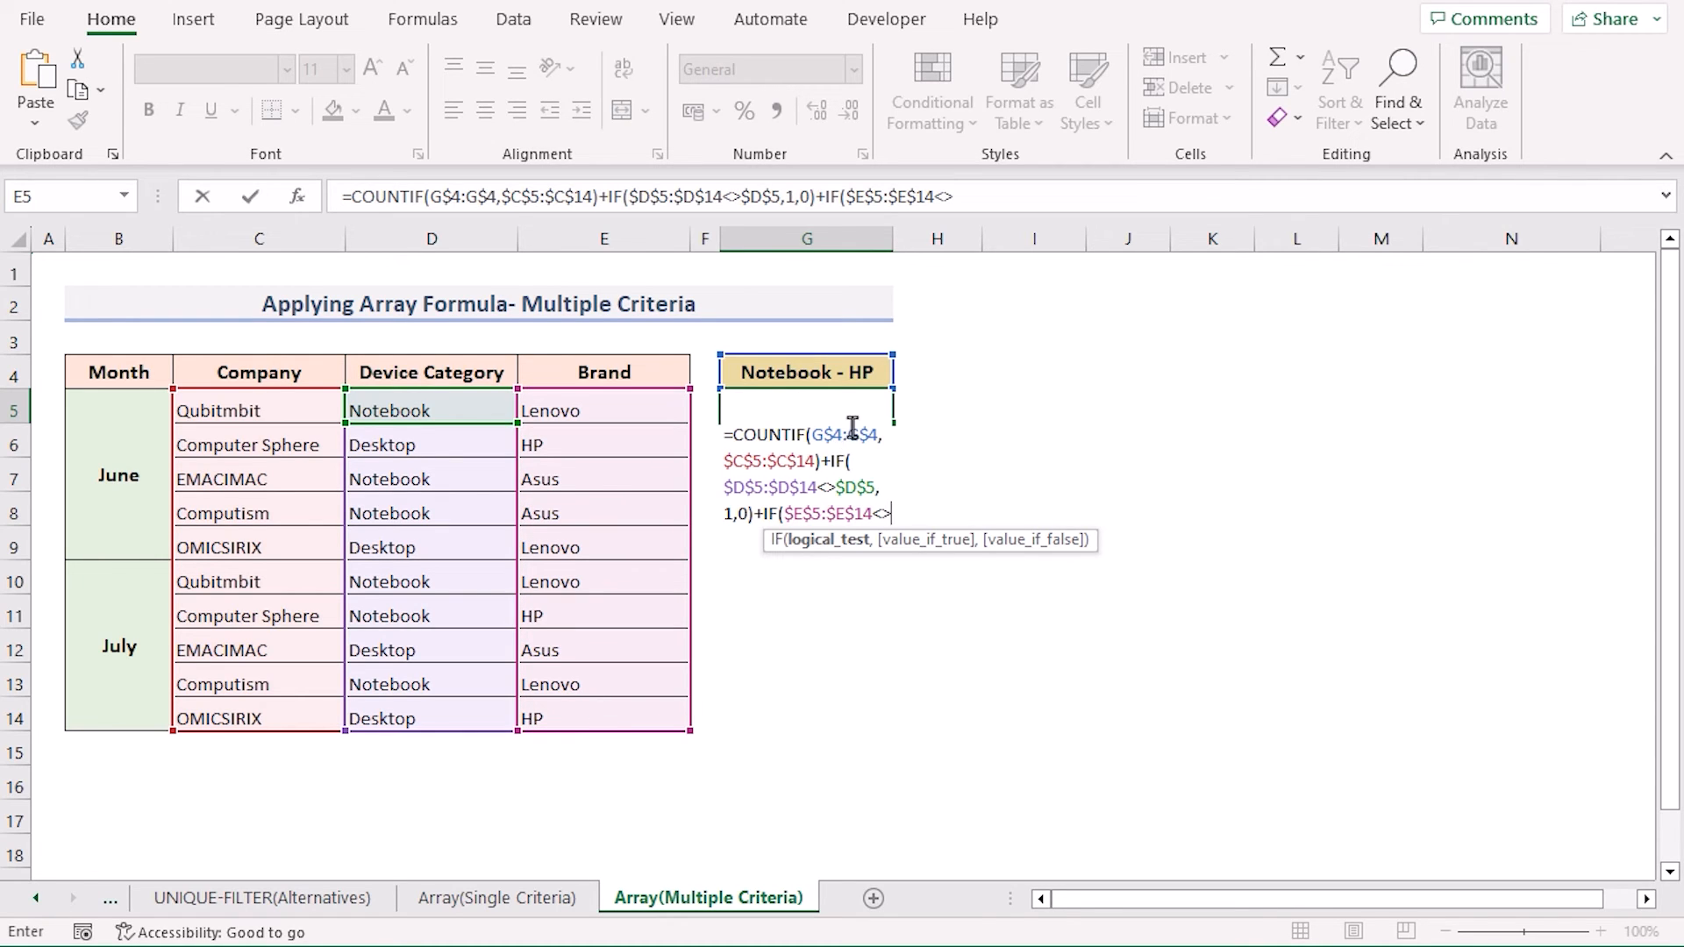
click(597, 442)
text(,1,0)
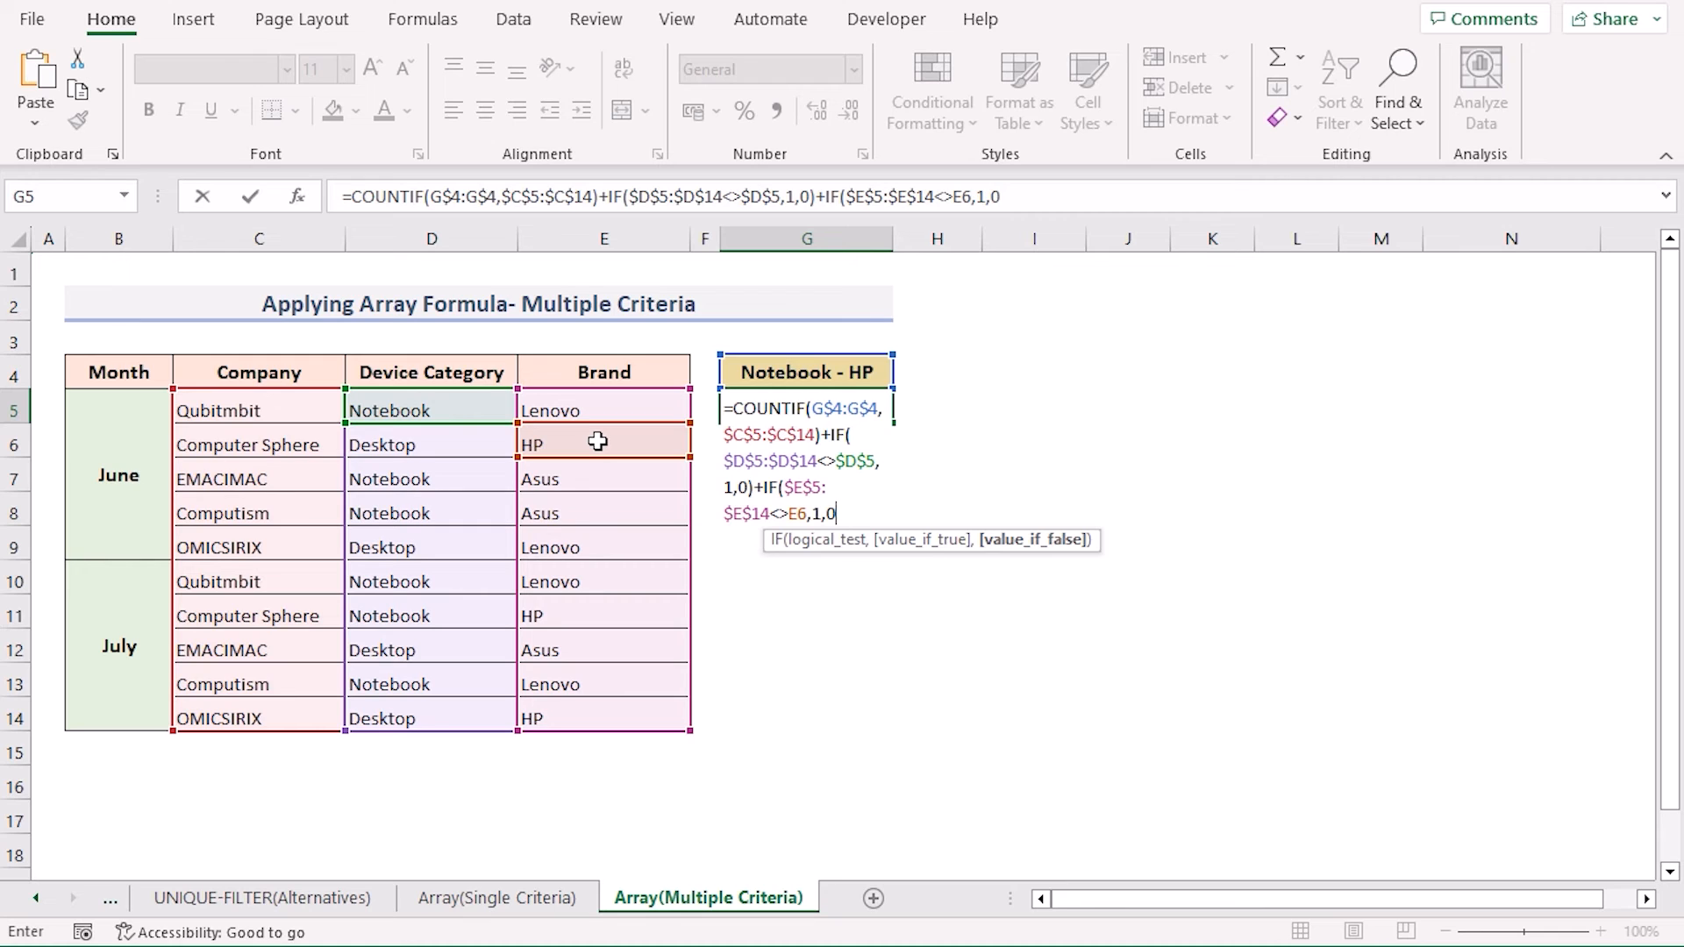
text())
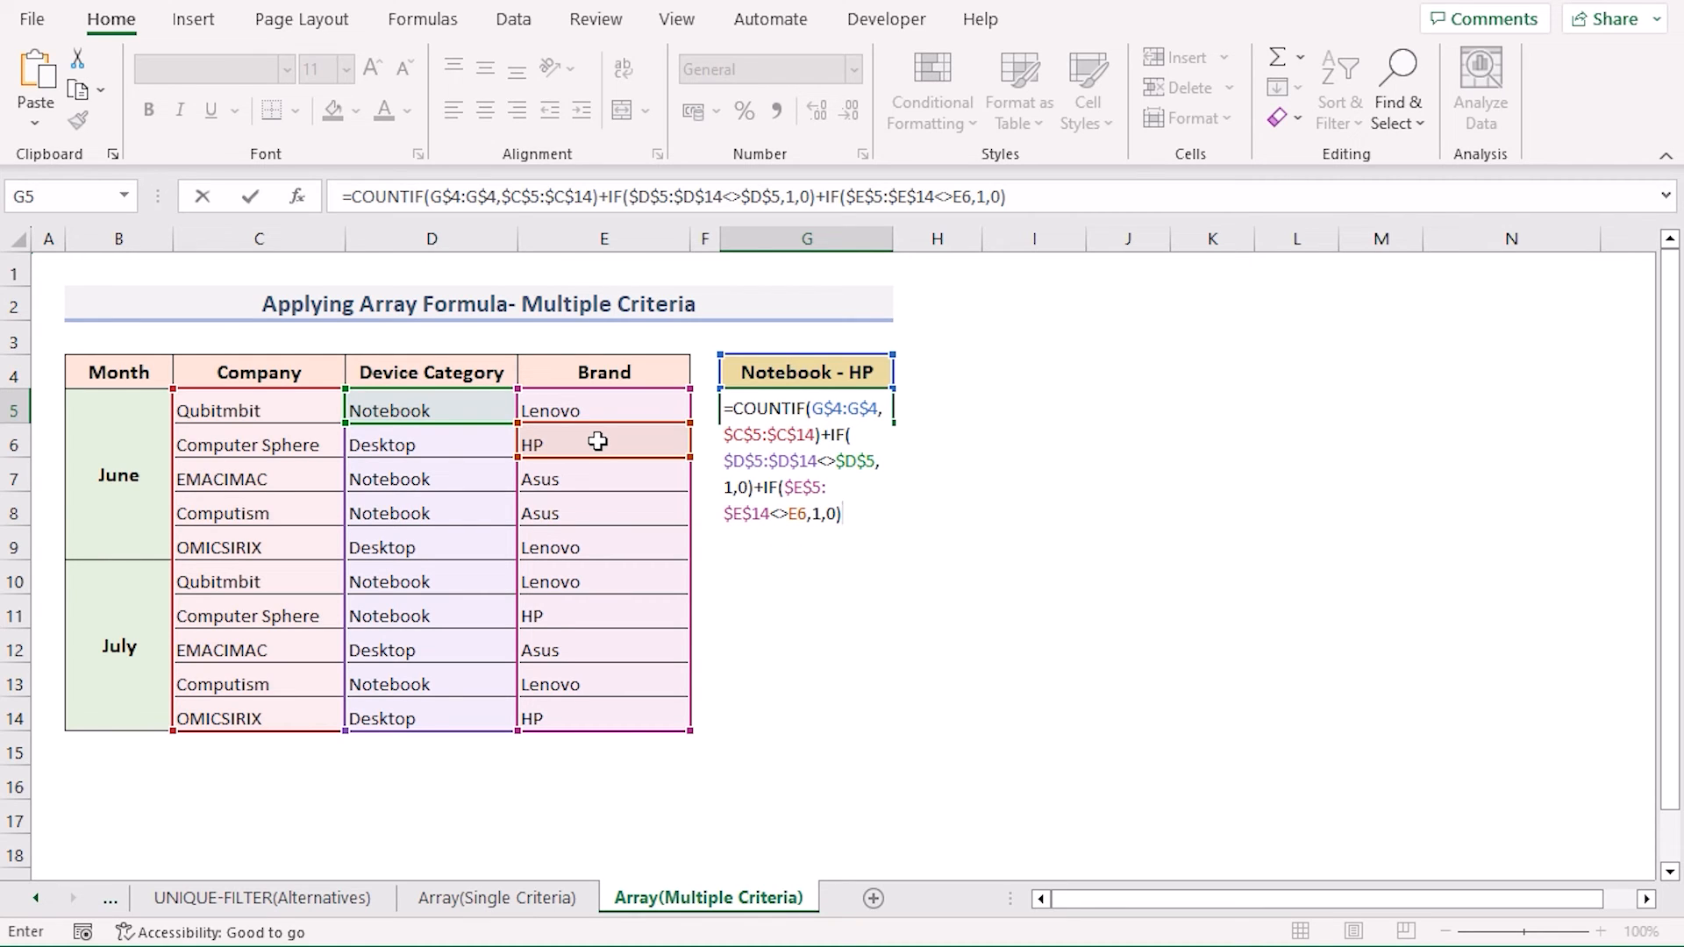
key(Return)
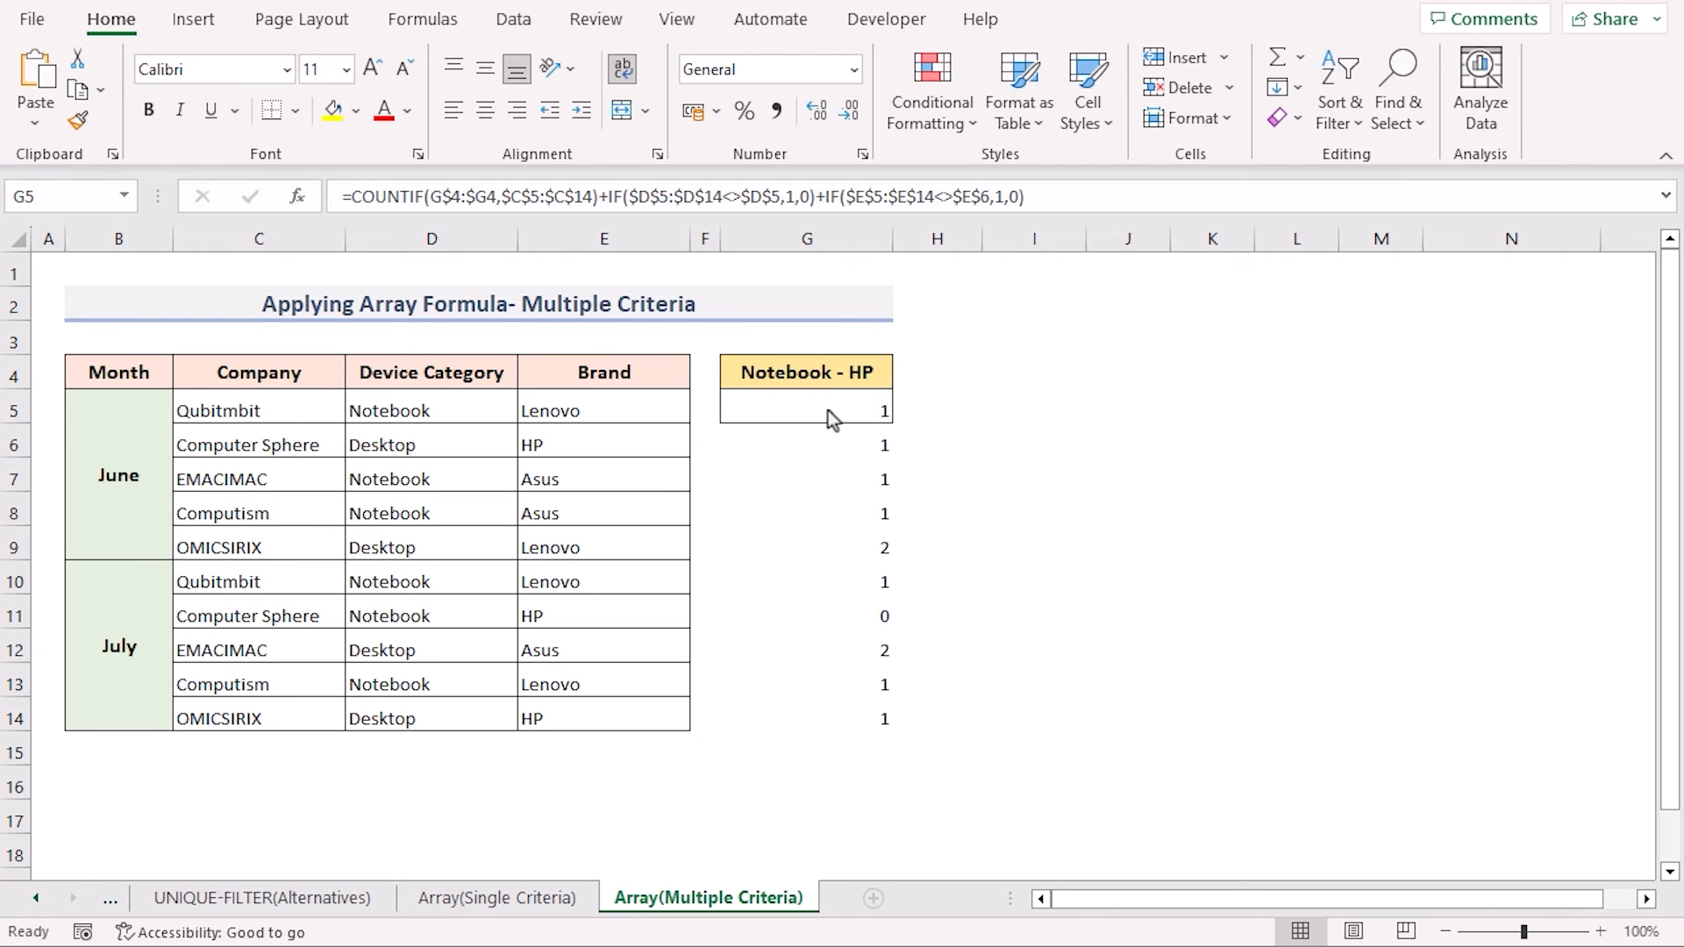
Wrap the G5 formula in MATCH with lookup value 0 and exact match type 0, and enter it
click(828, 411)
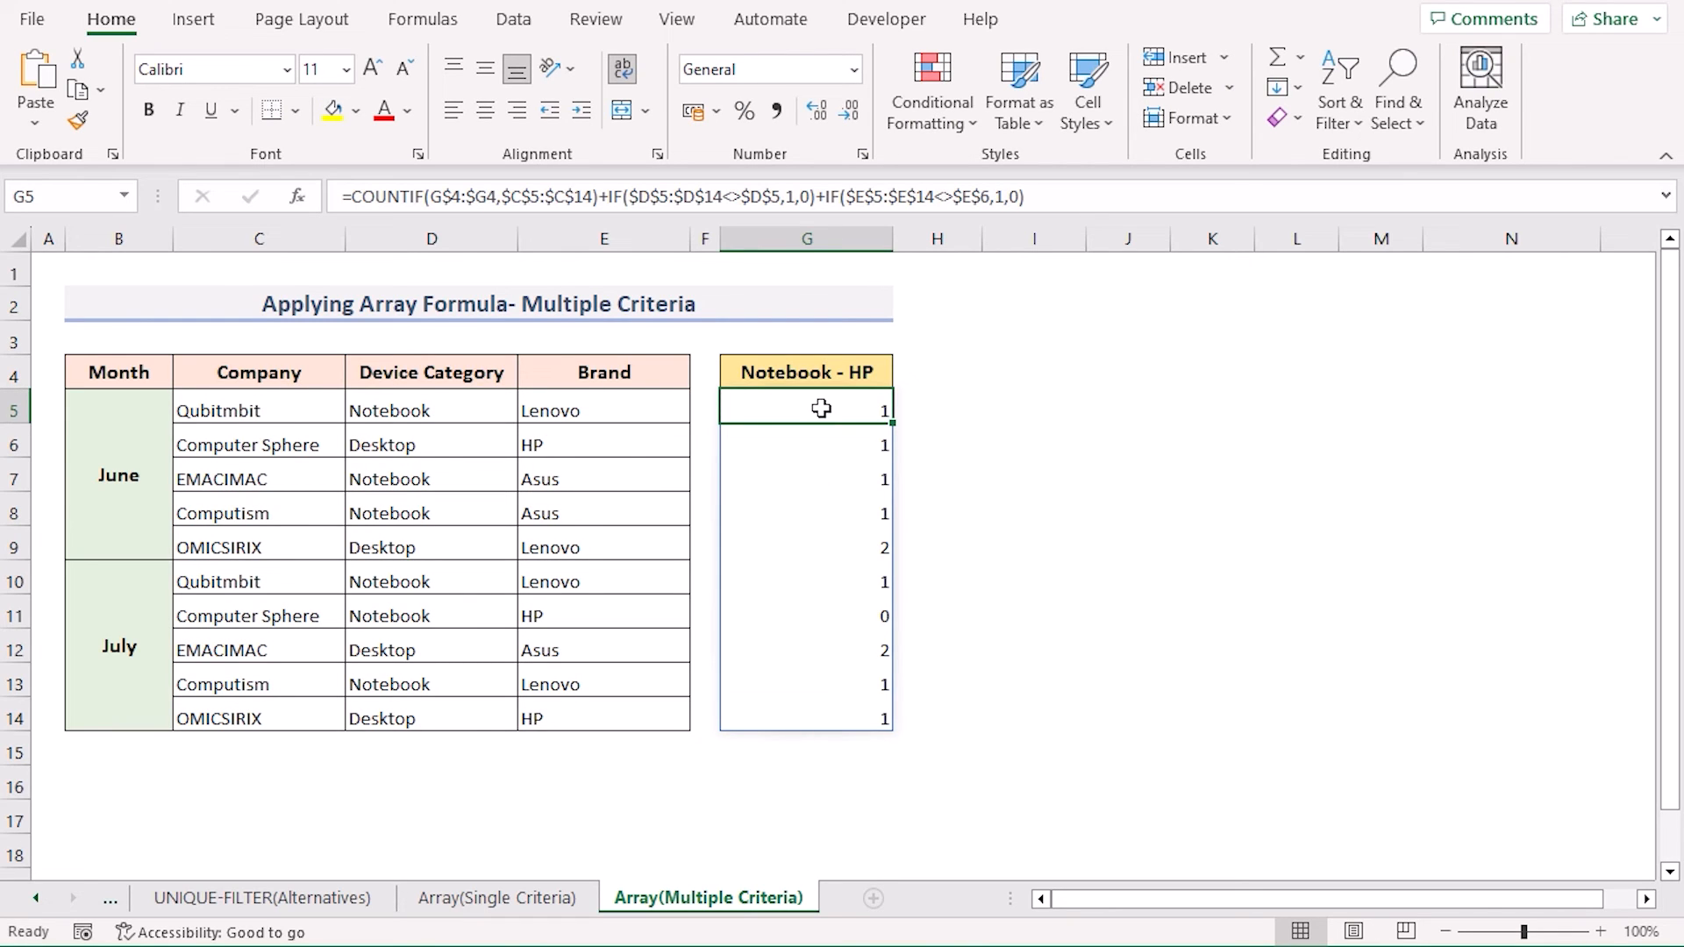
double_click(821, 409)
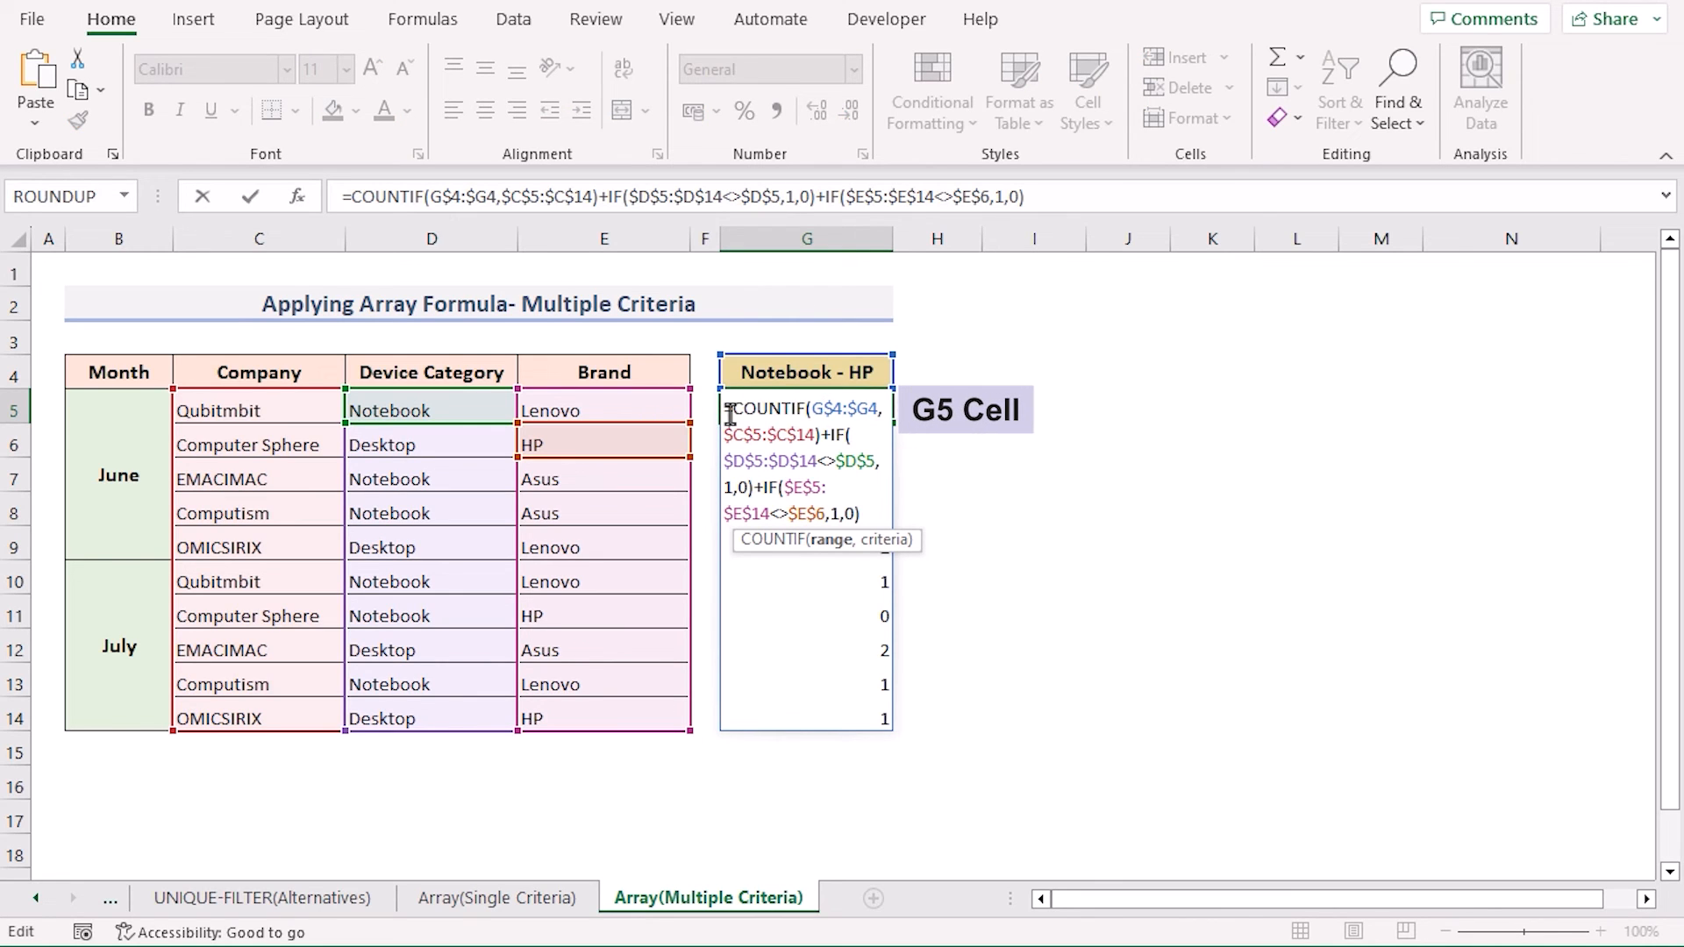
click(731, 412)
text(MATCH()
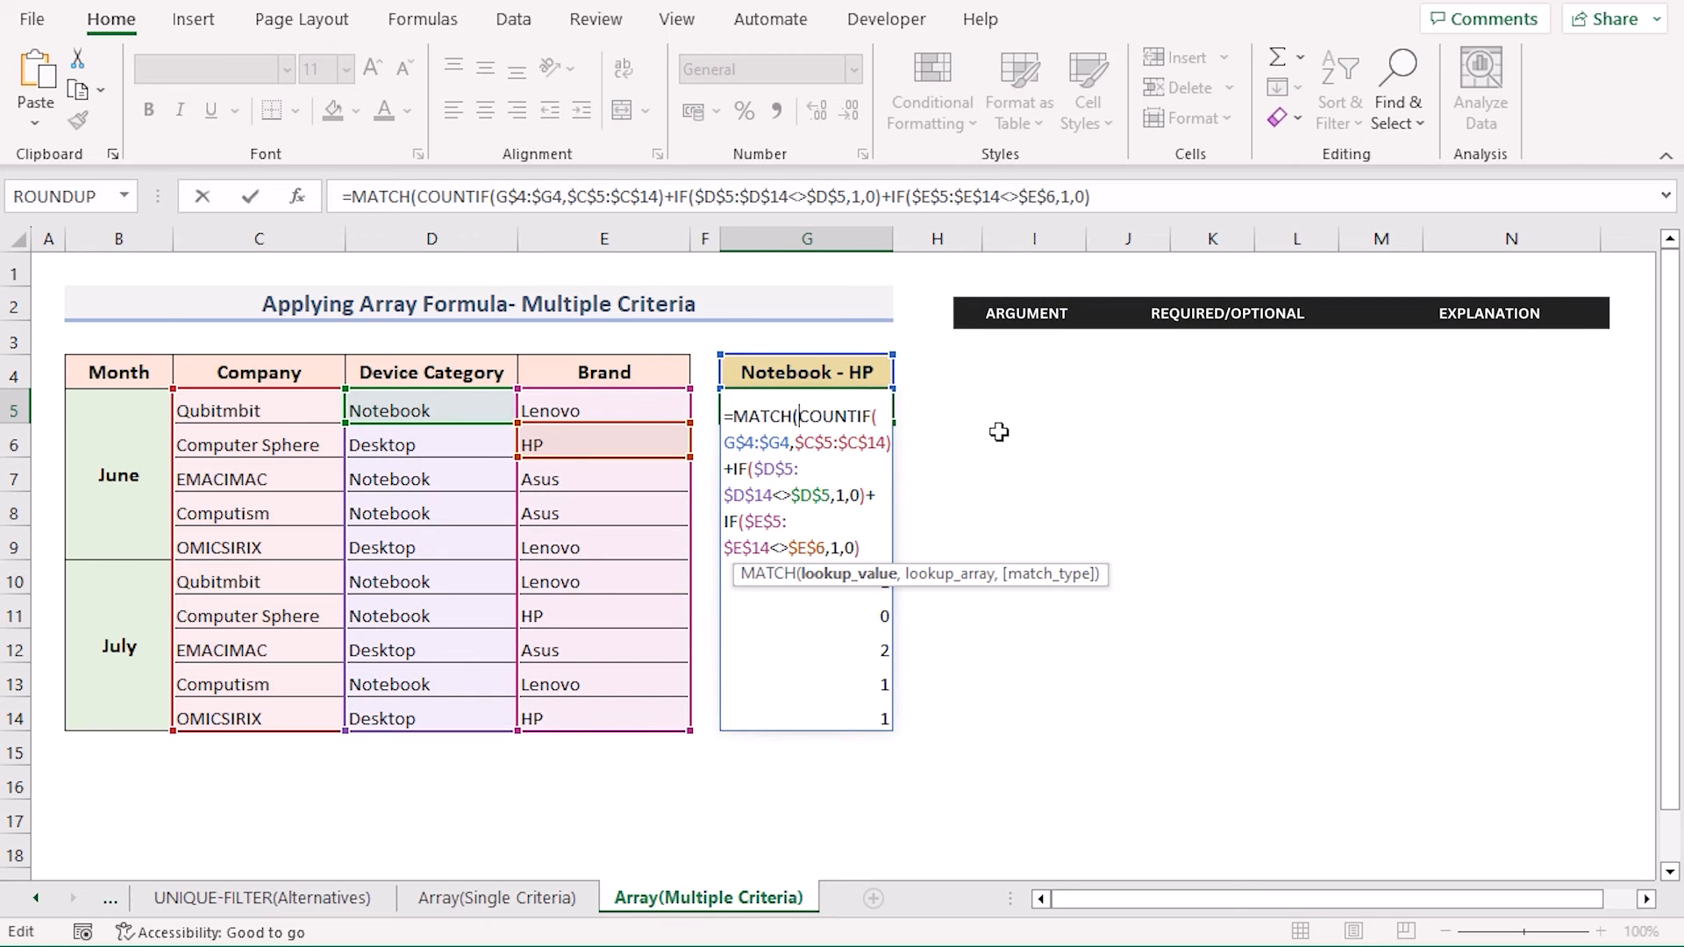
text(0,)
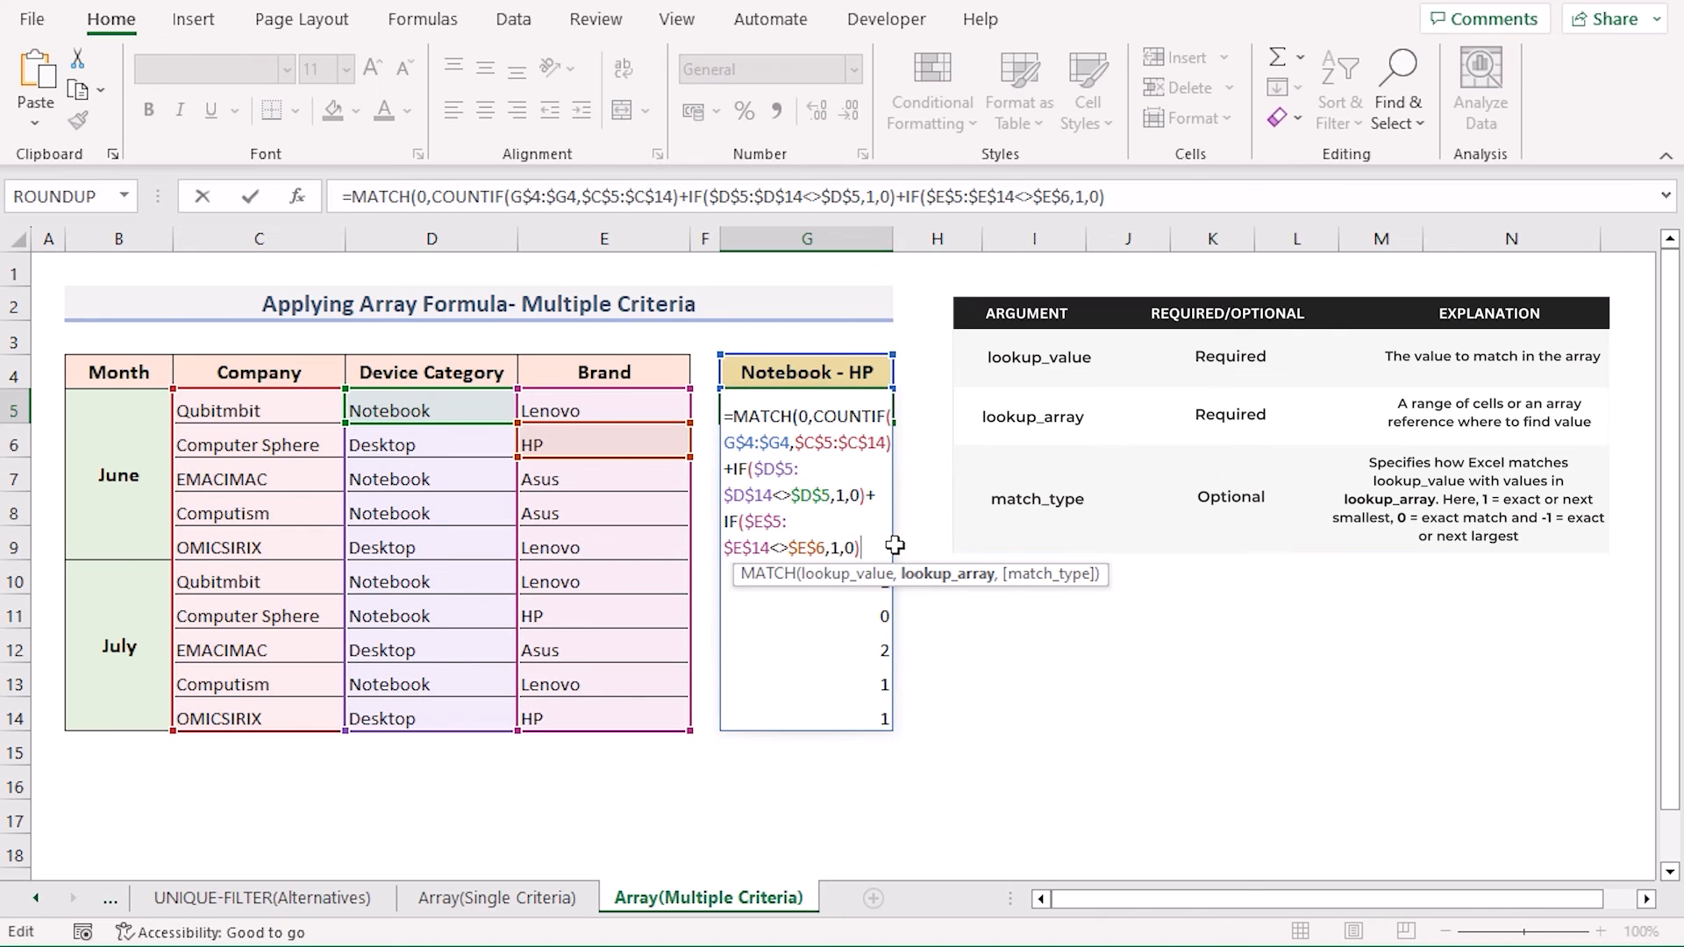
text(,)
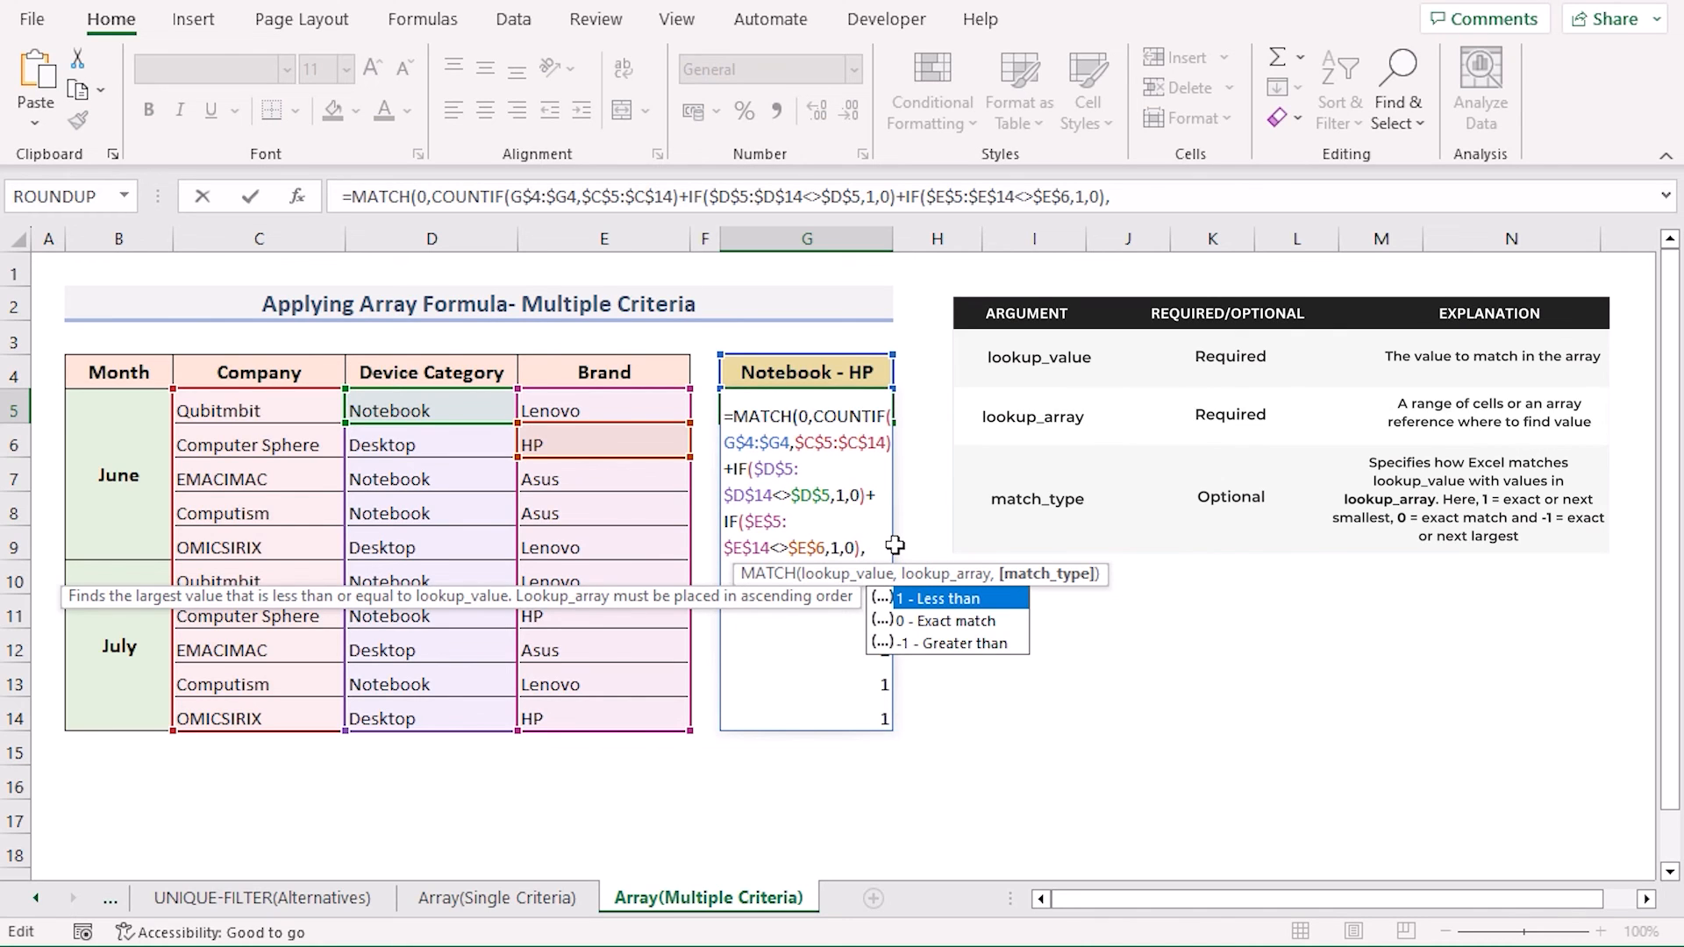
double_click(943, 621)
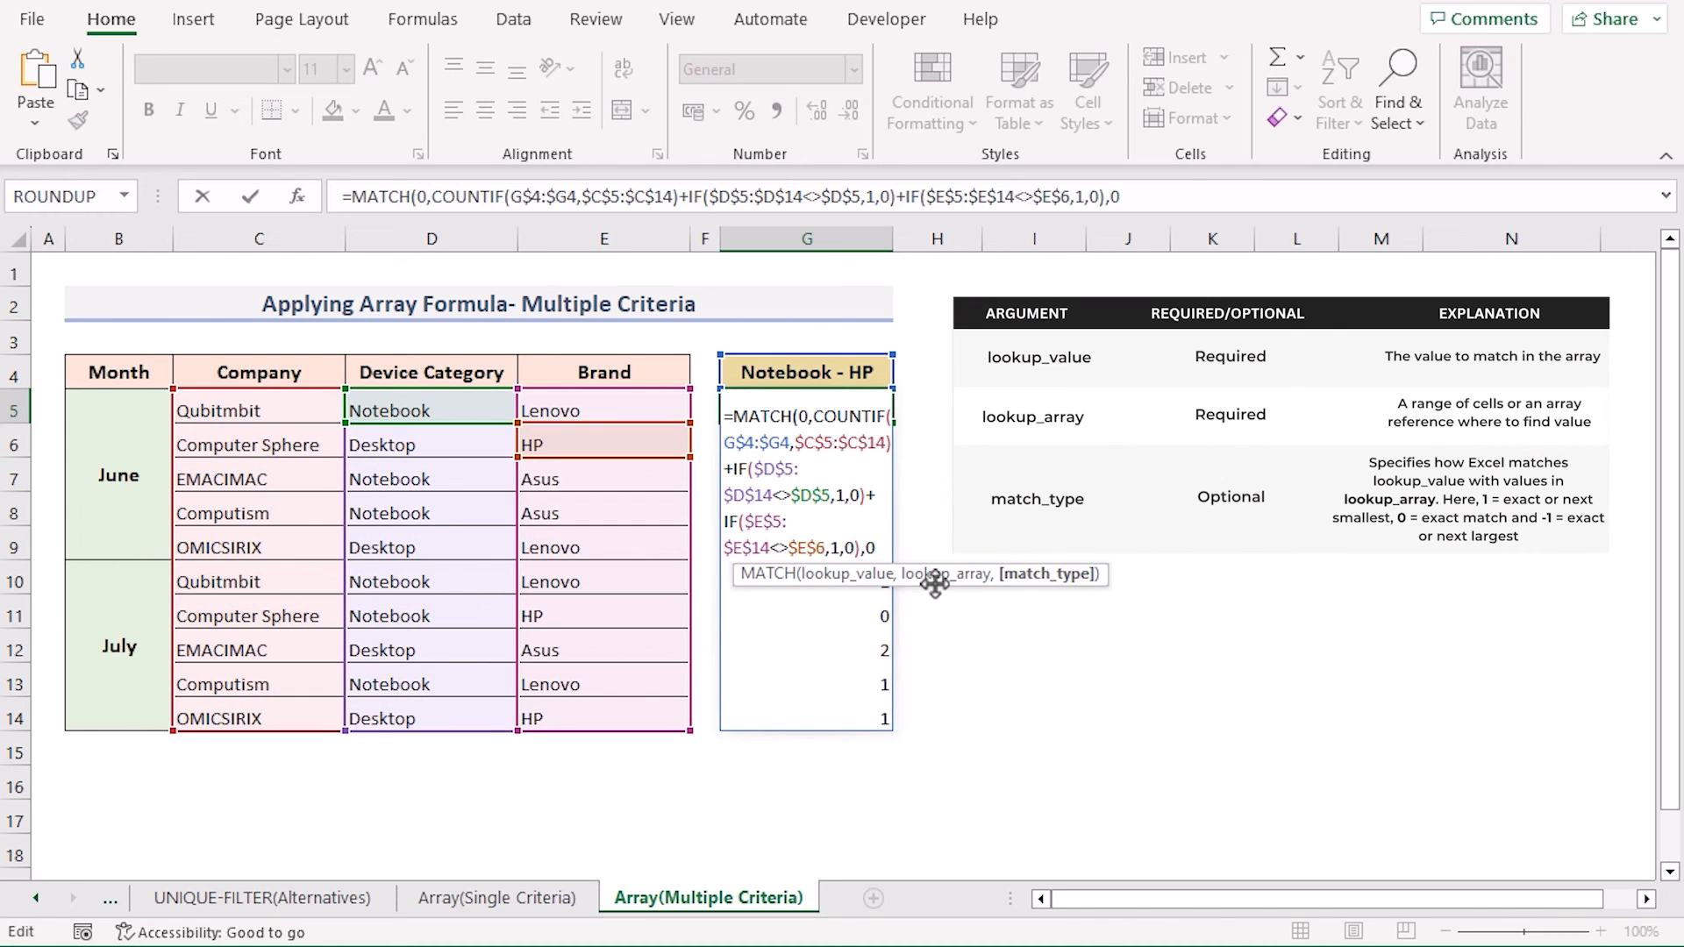
text())
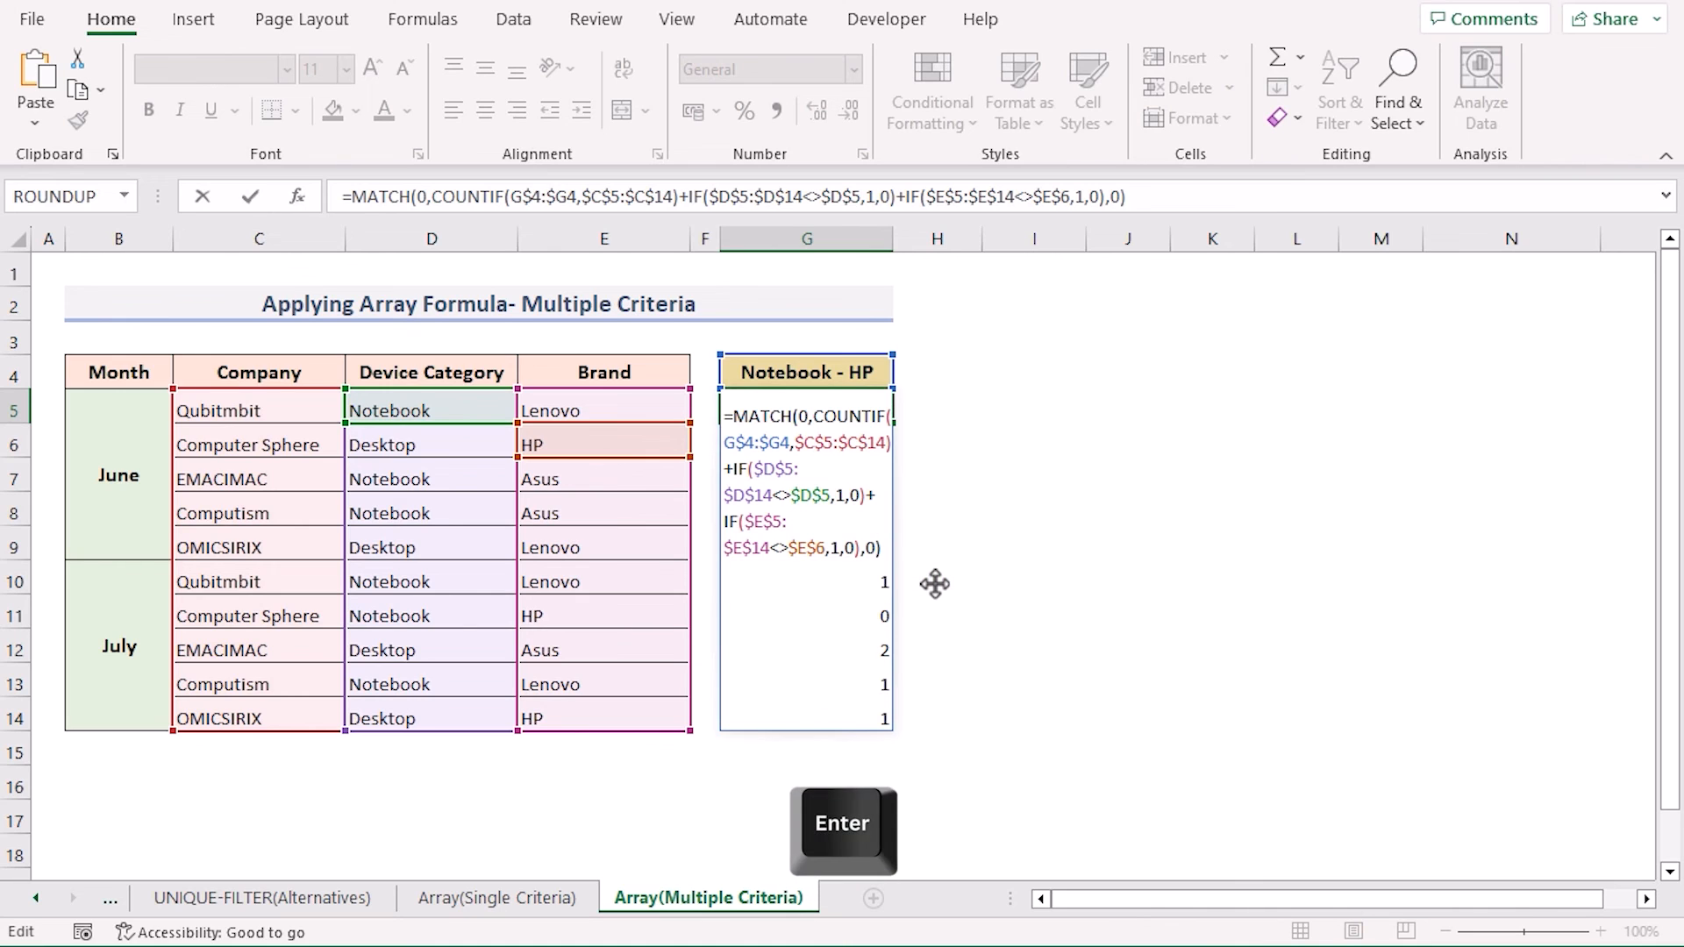
key(Return)
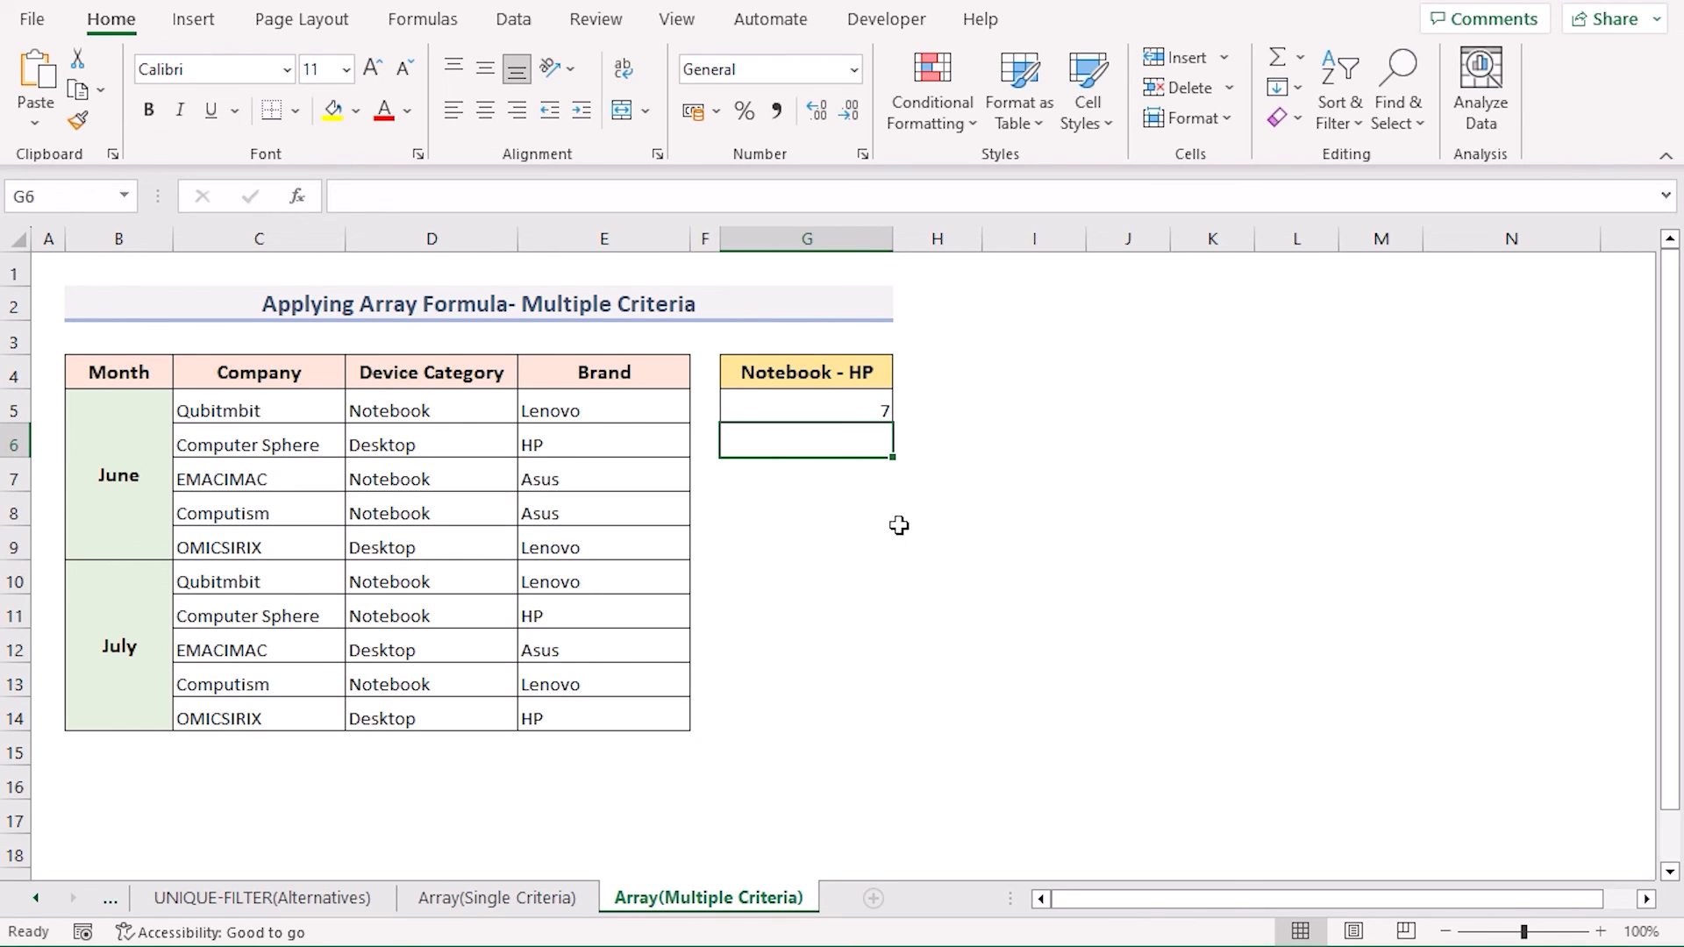
Nest the MATCH formula in G5 as the row number of an INDEX function with C5:C14 as its array
click(813, 414)
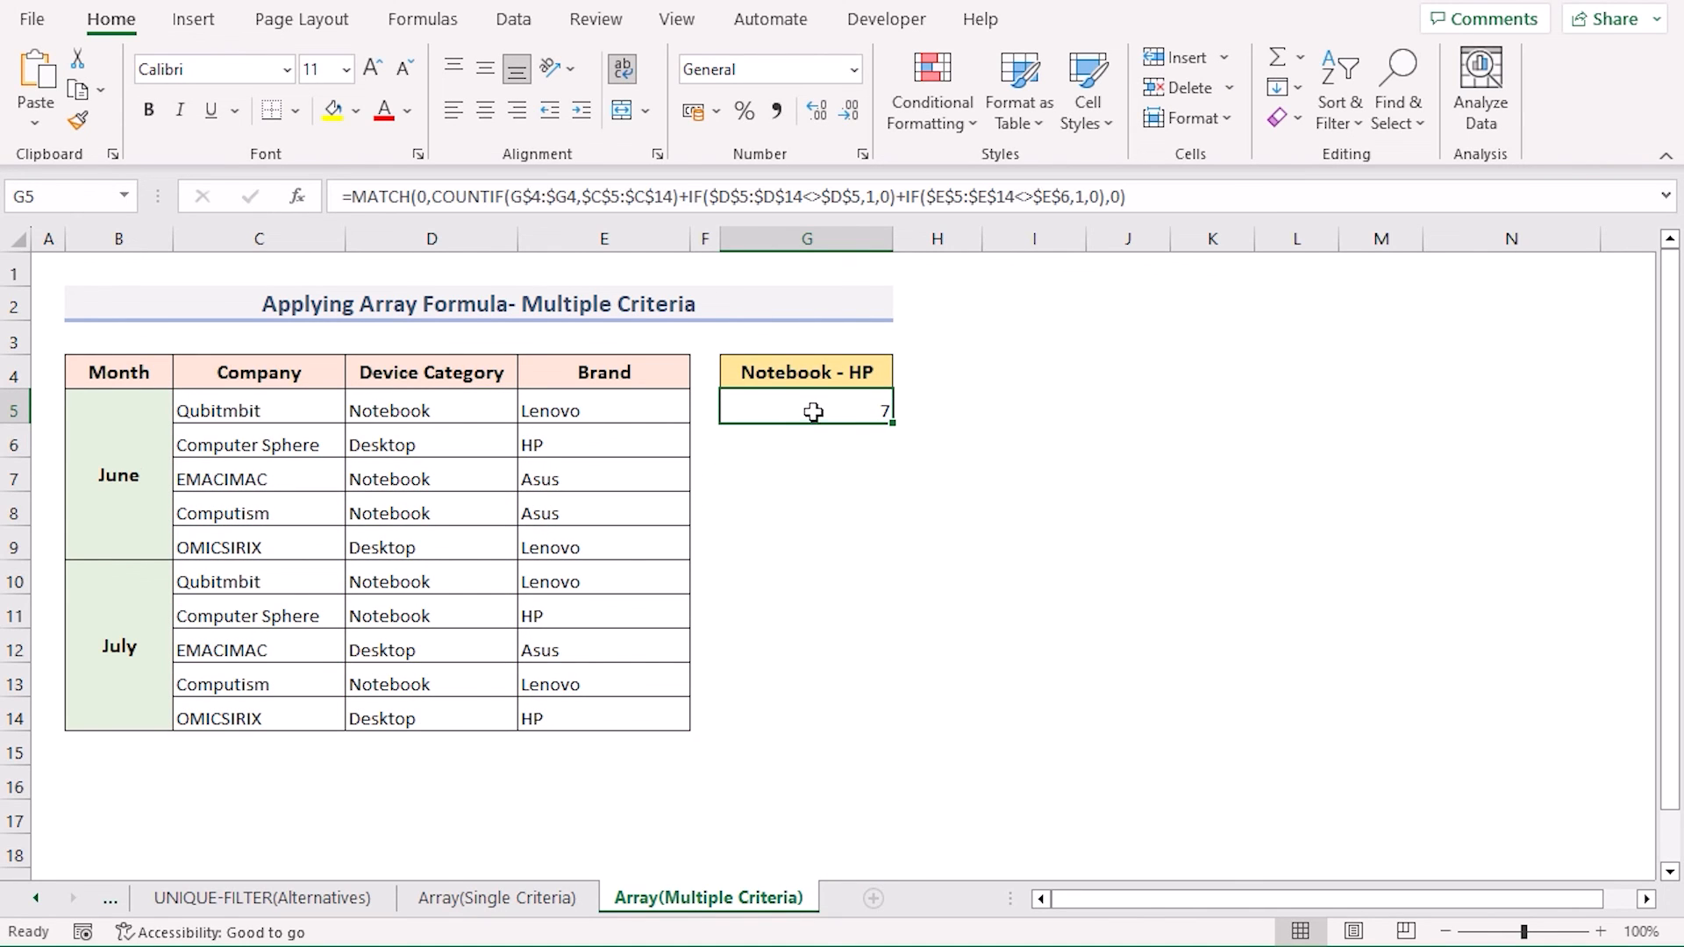
double_click(808, 410)
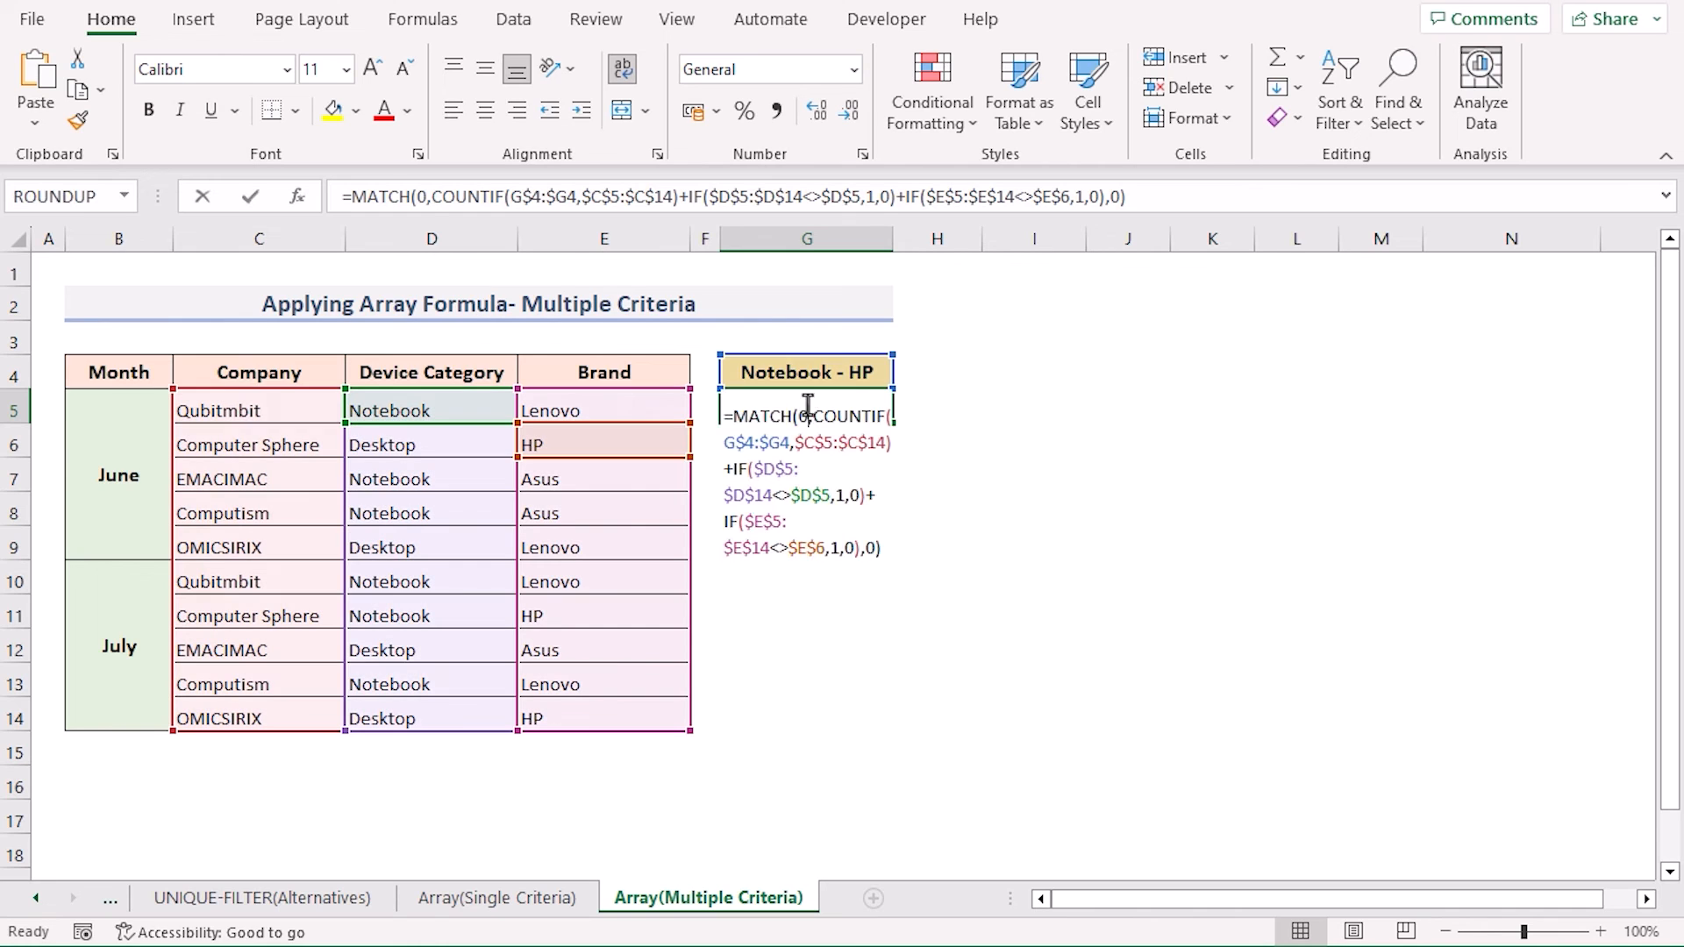
click(731, 416)
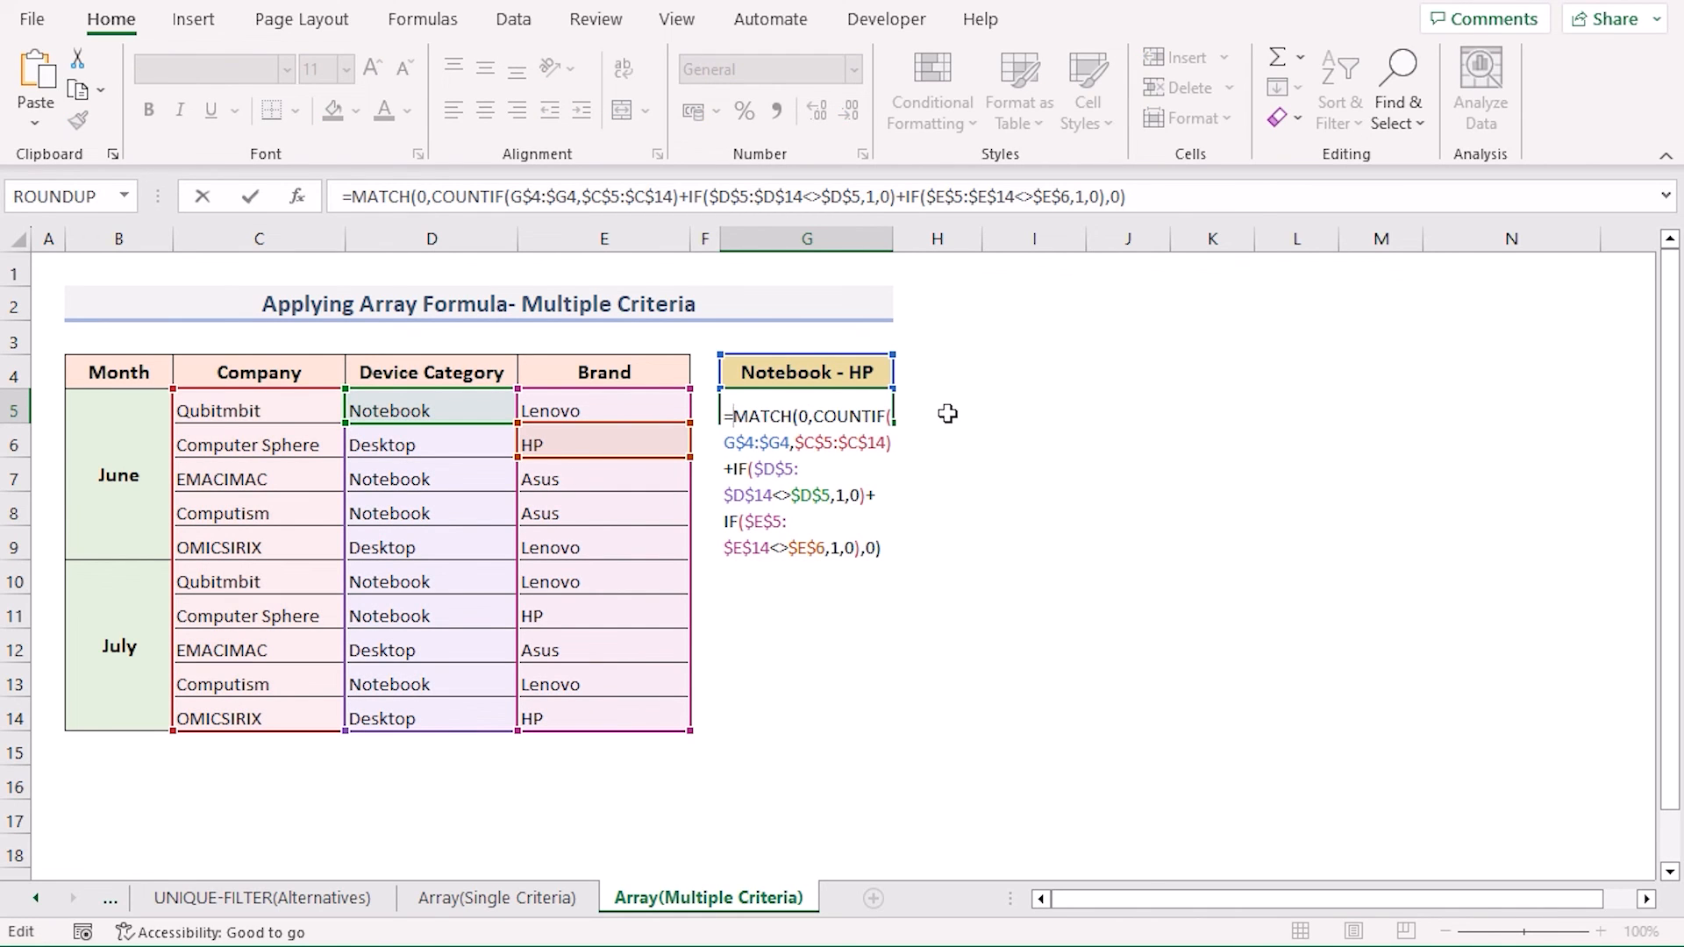
text(INDEX)
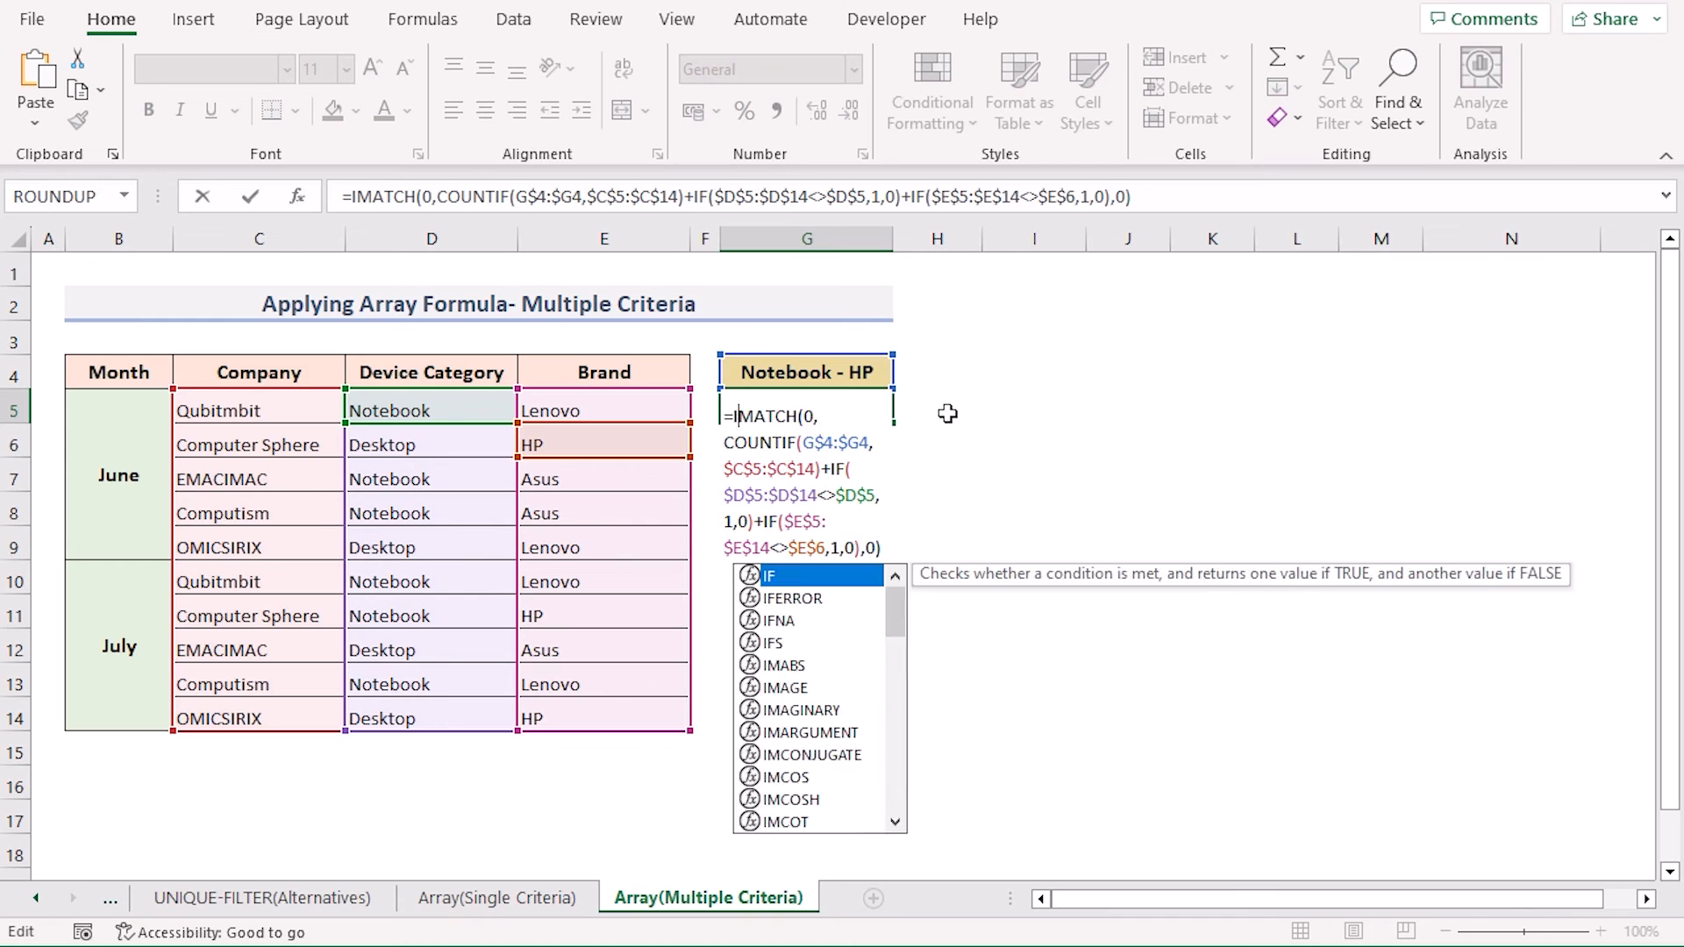
text(()
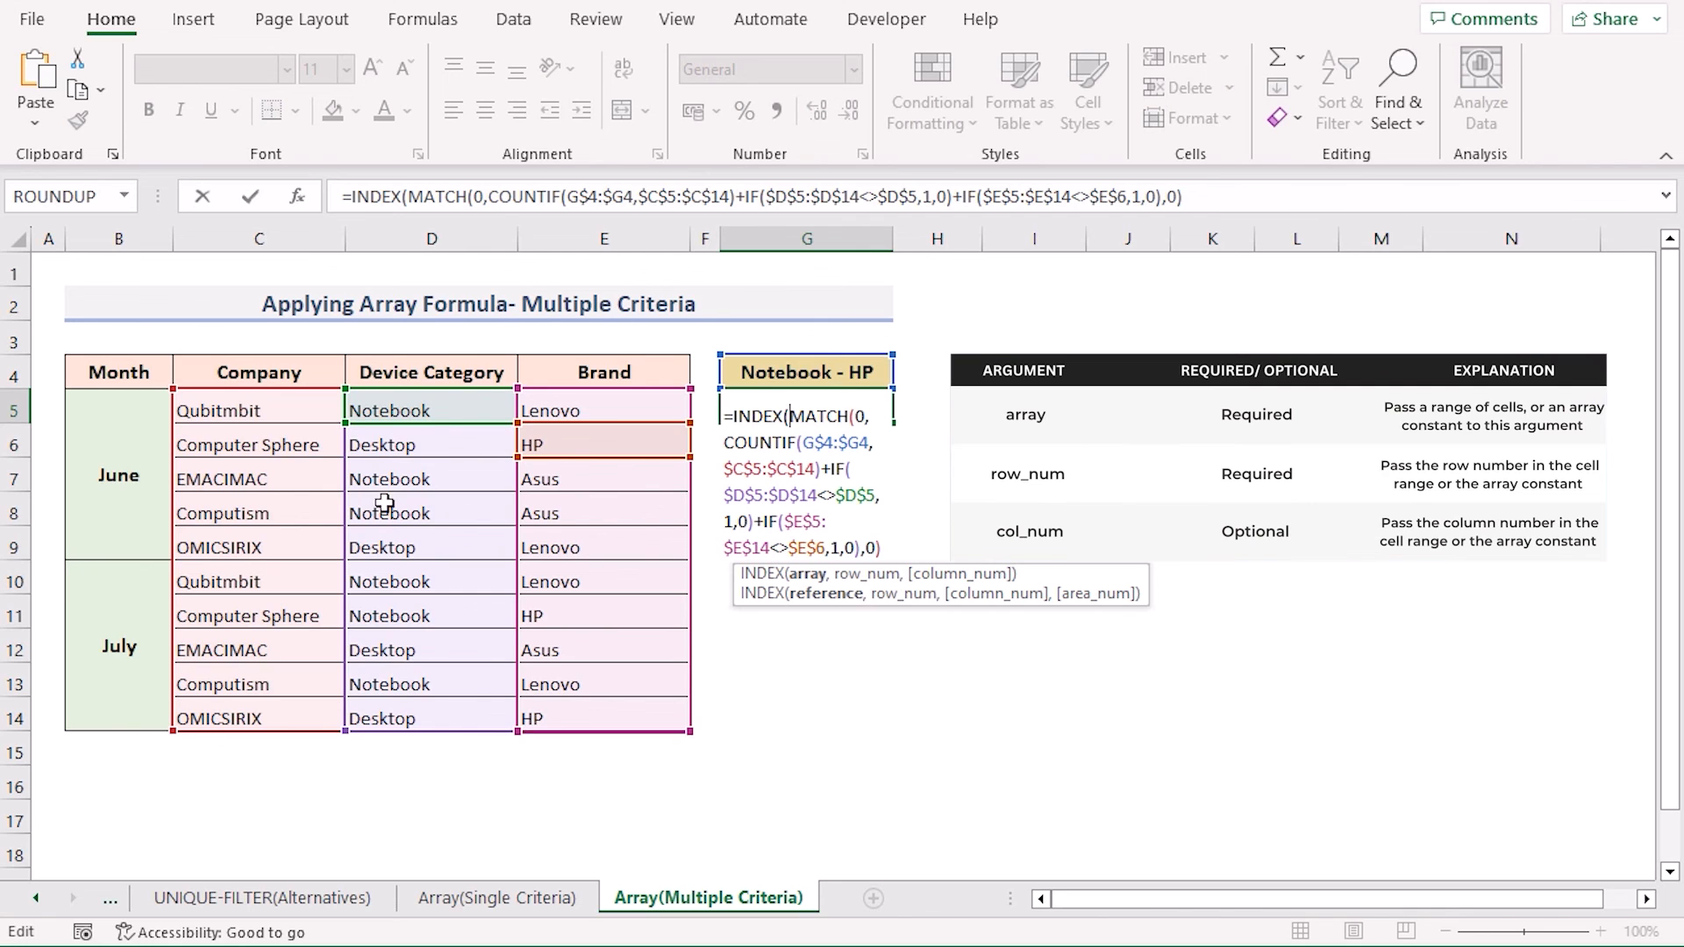
click(243, 412)
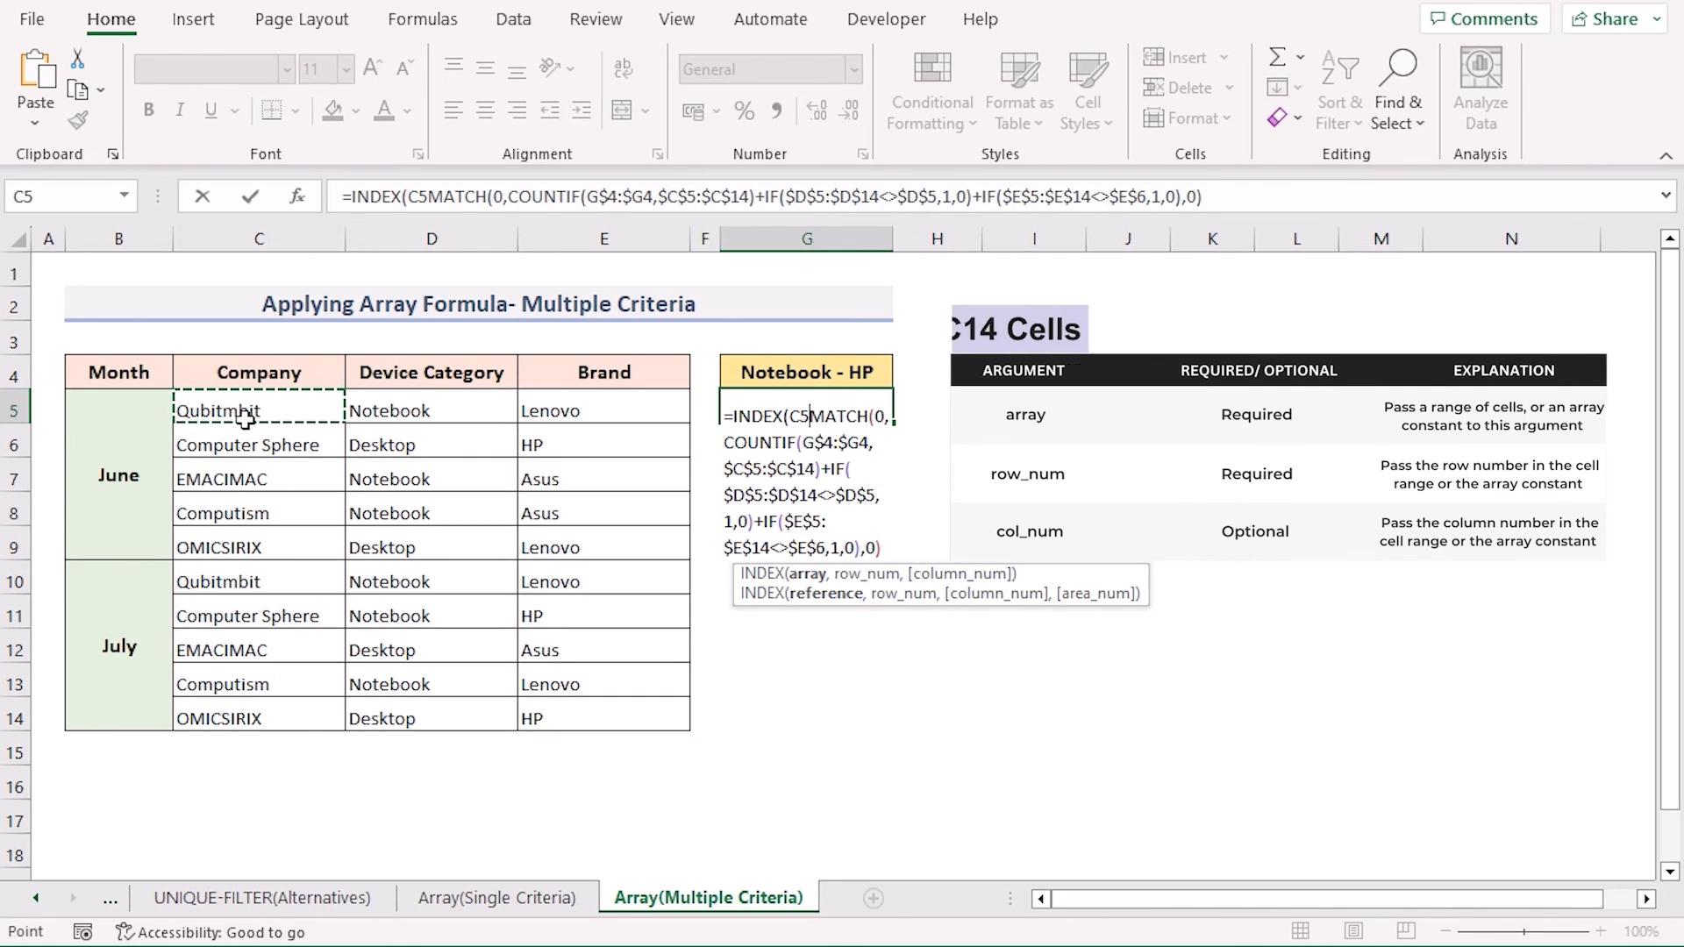
drag(294, 762, 274, 711)
text(,)
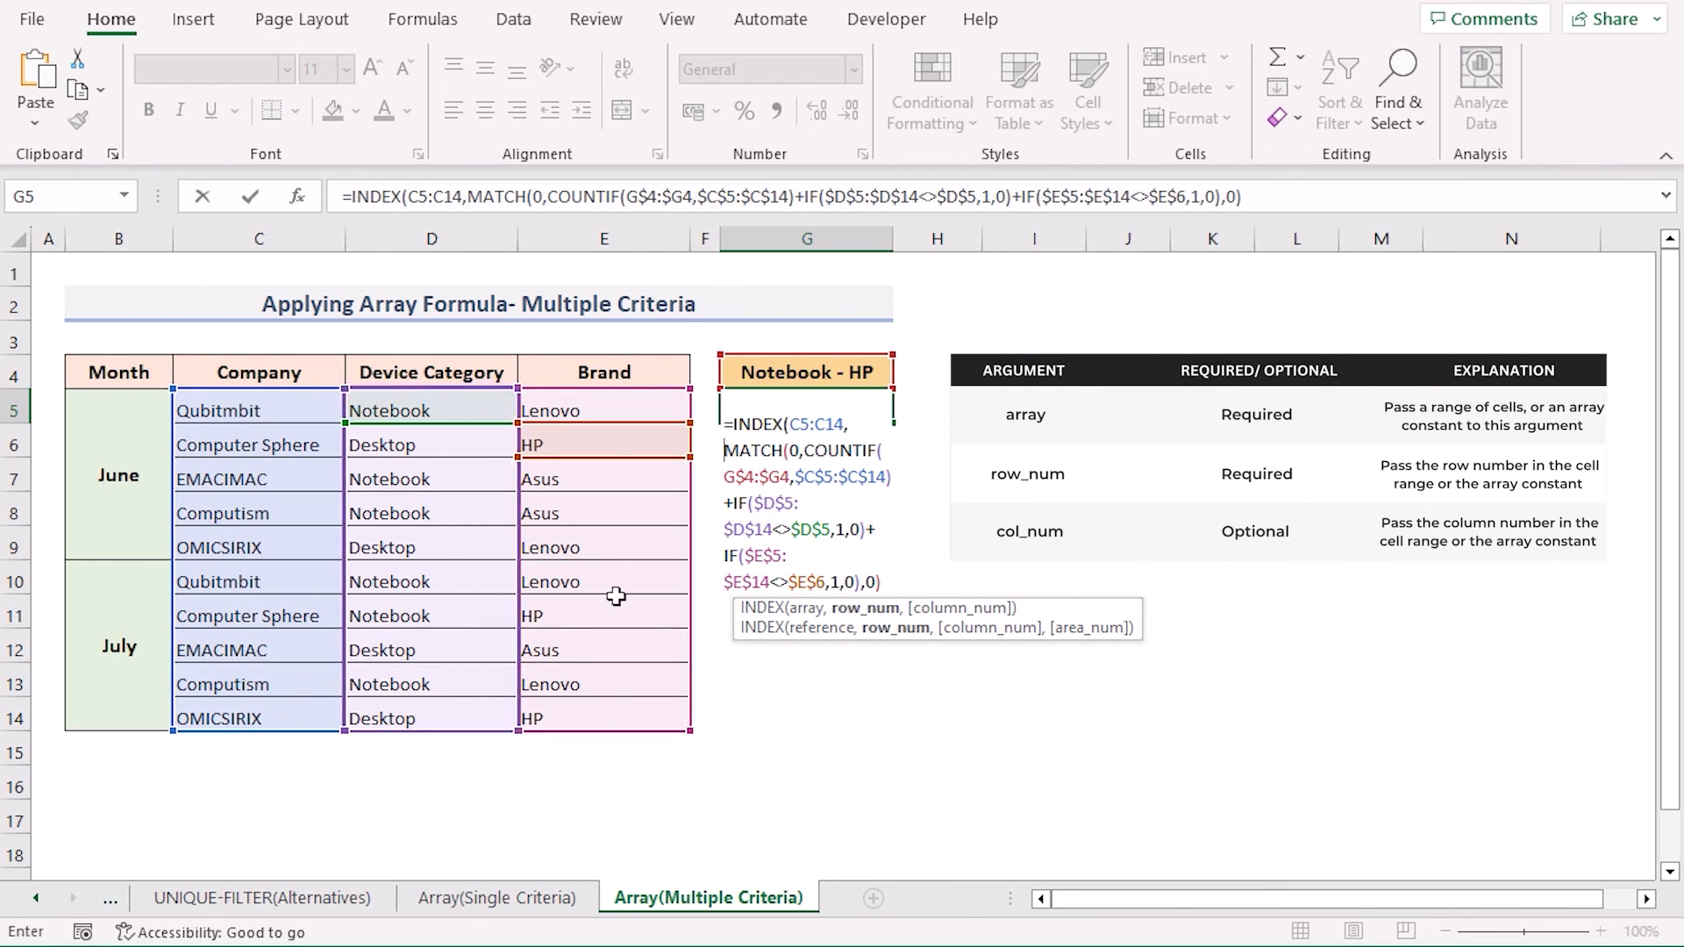
Make the INDEX array in G5 absolute as $C$5:$C$14, close the INDEX function, and enter the formula
drag(792, 425, 843, 424)
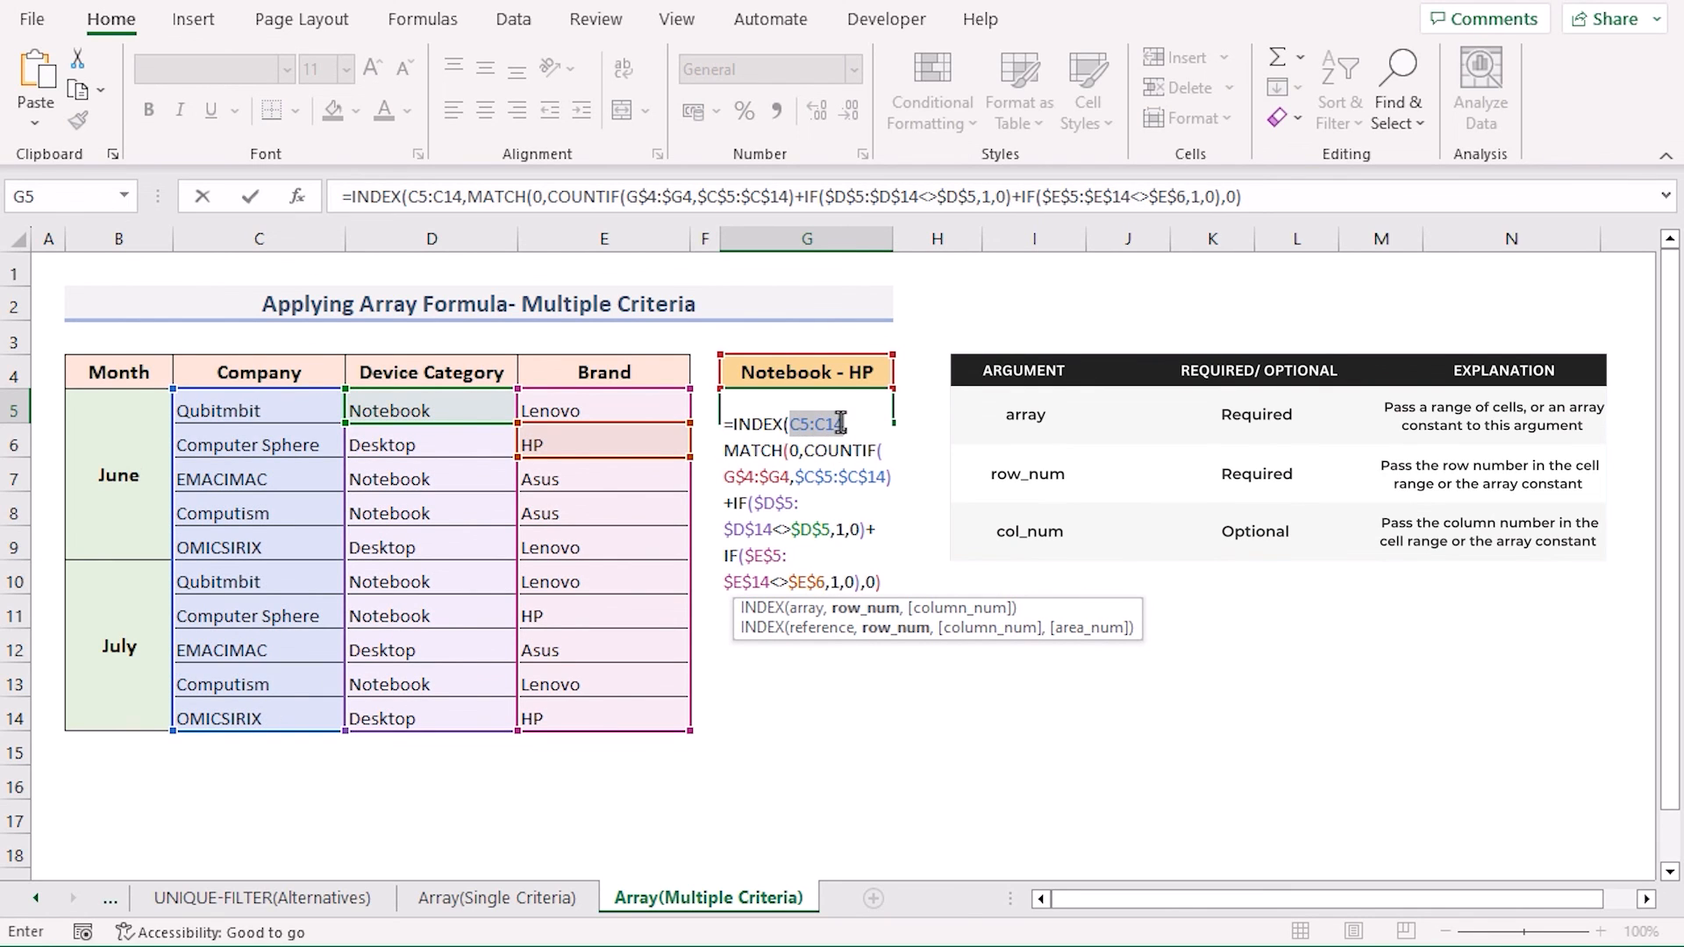
key(F4)
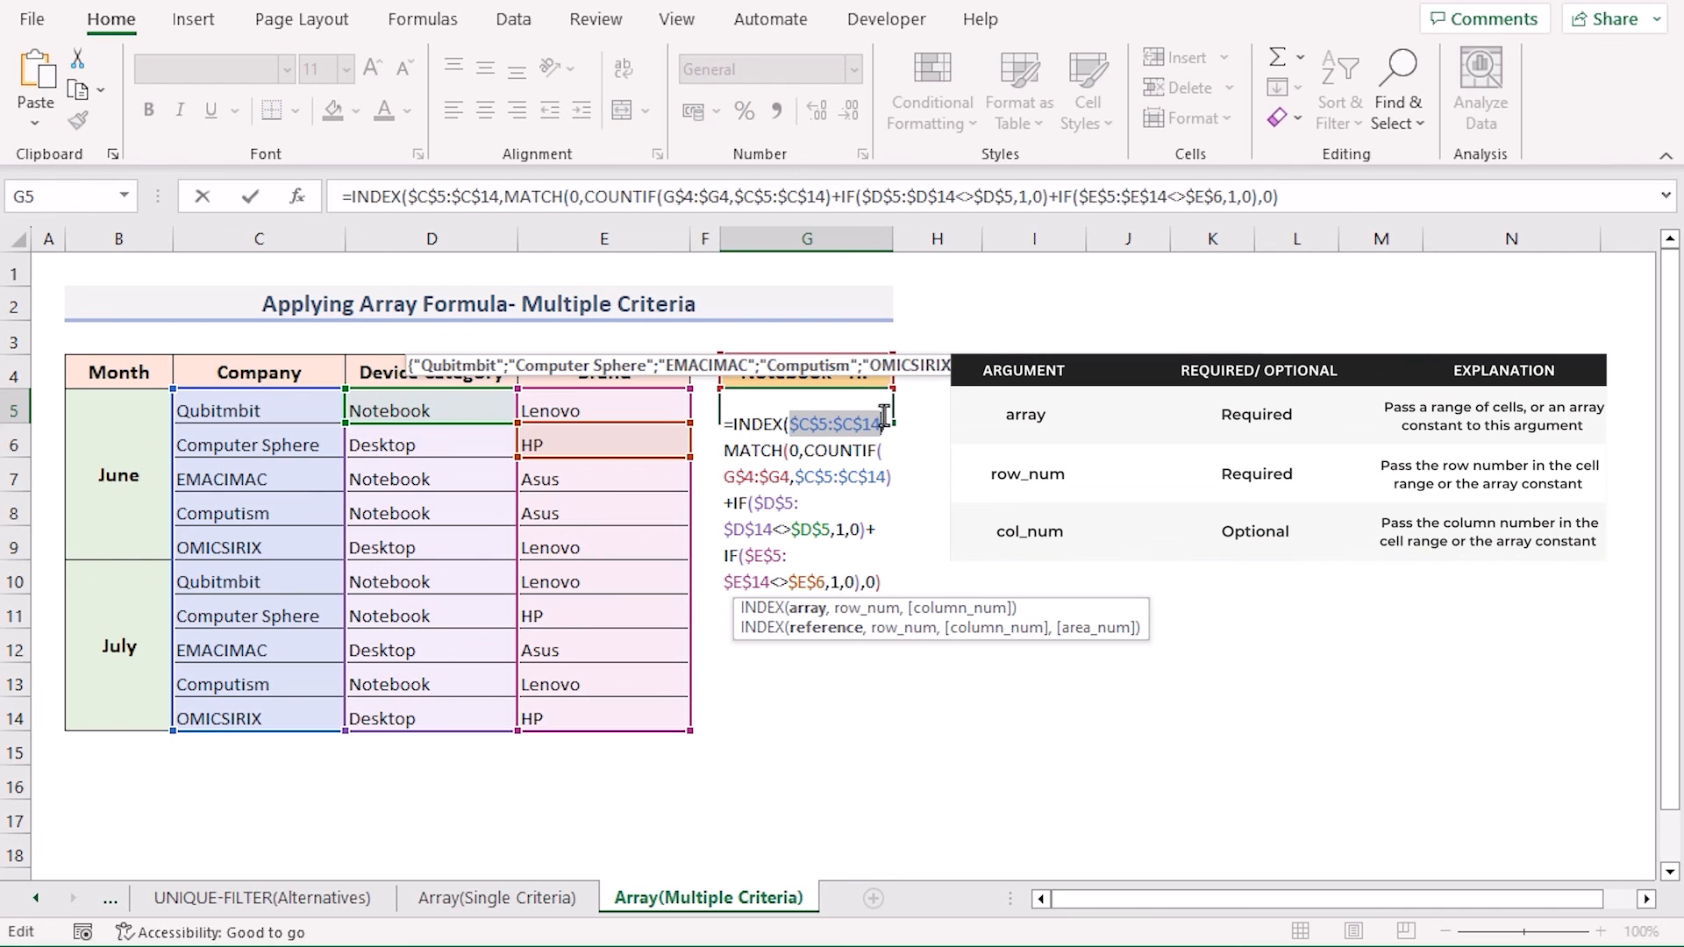
click(887, 421)
click(890, 421)
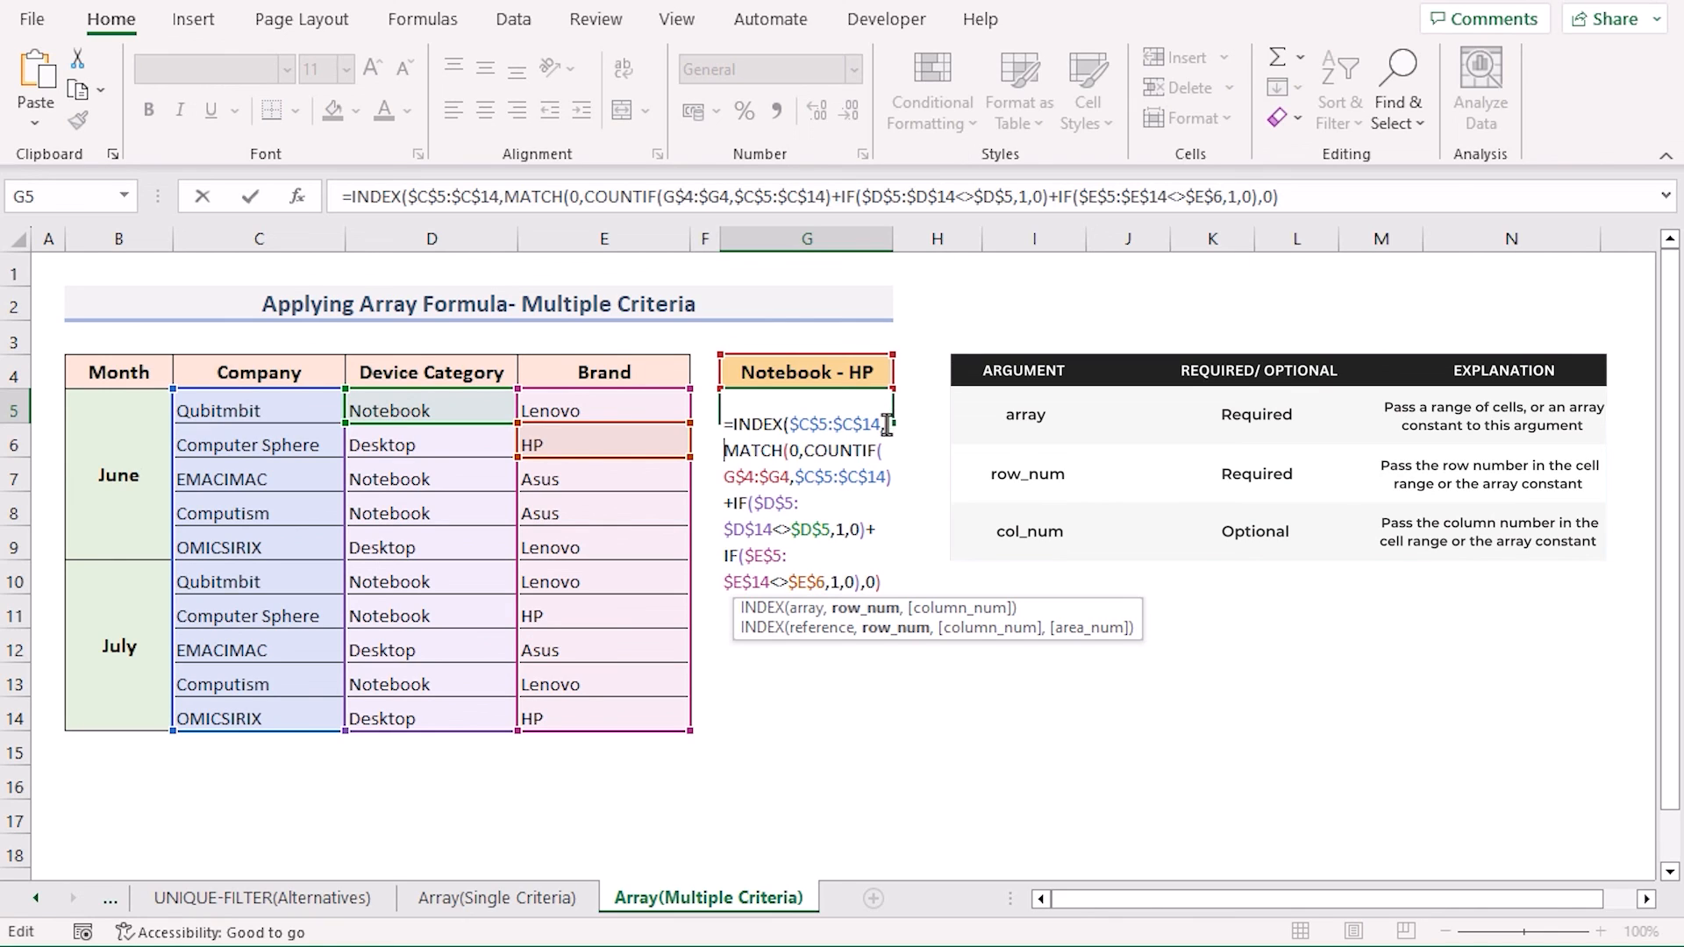
click(870, 583)
text())
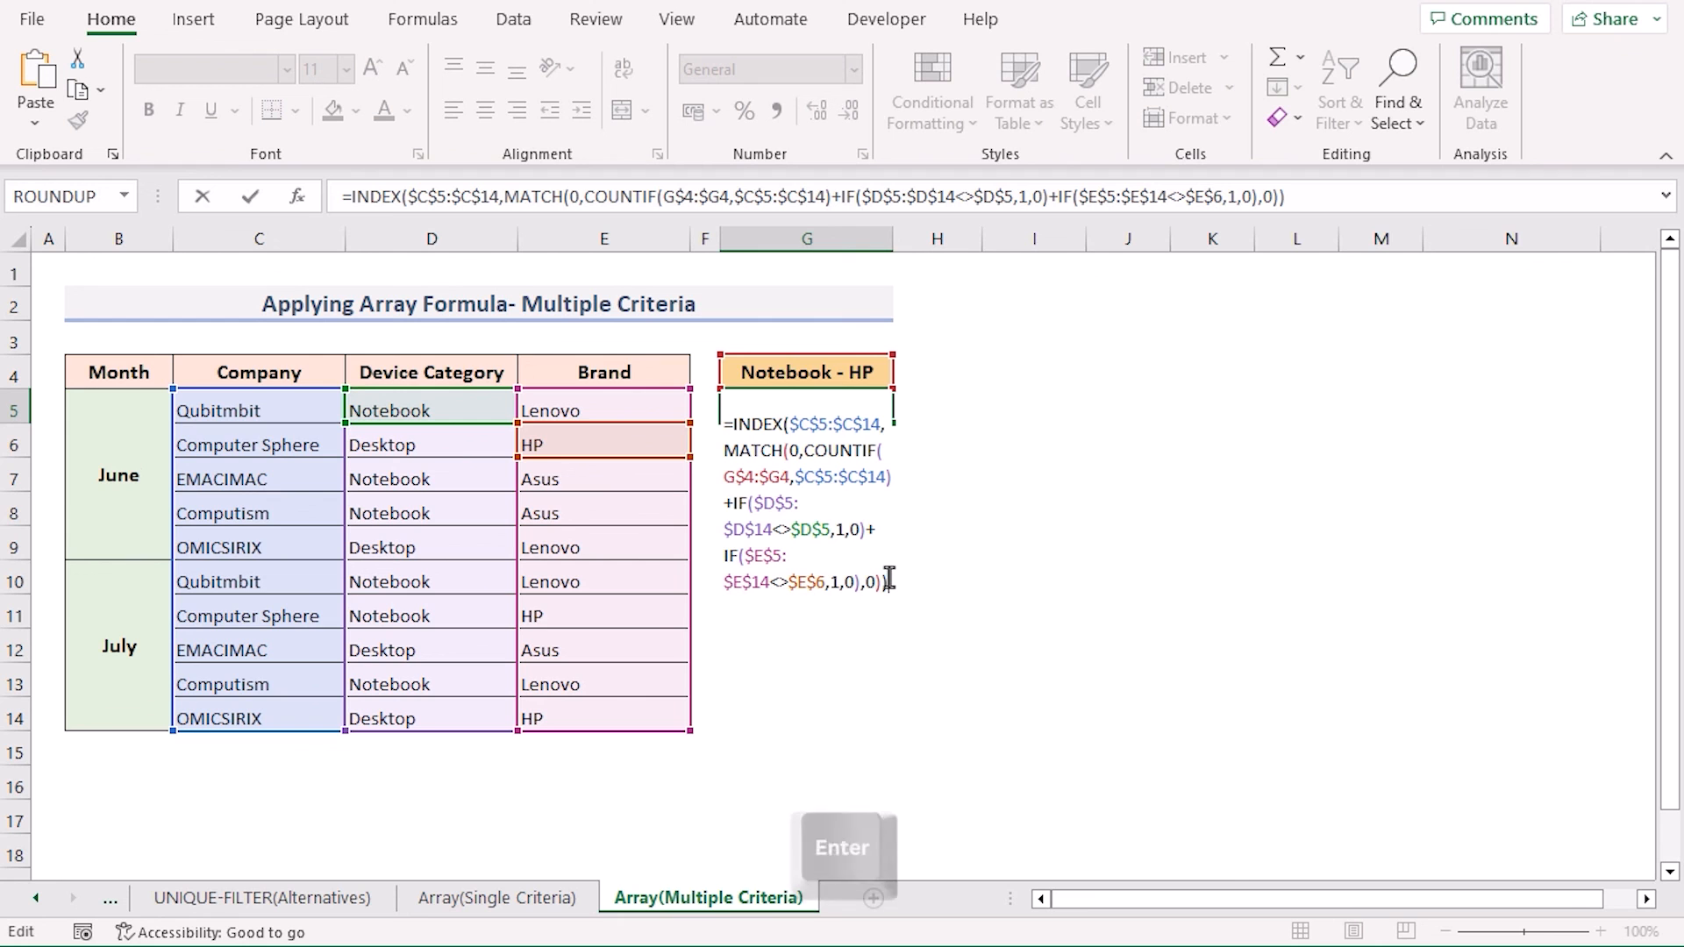
key(Return)
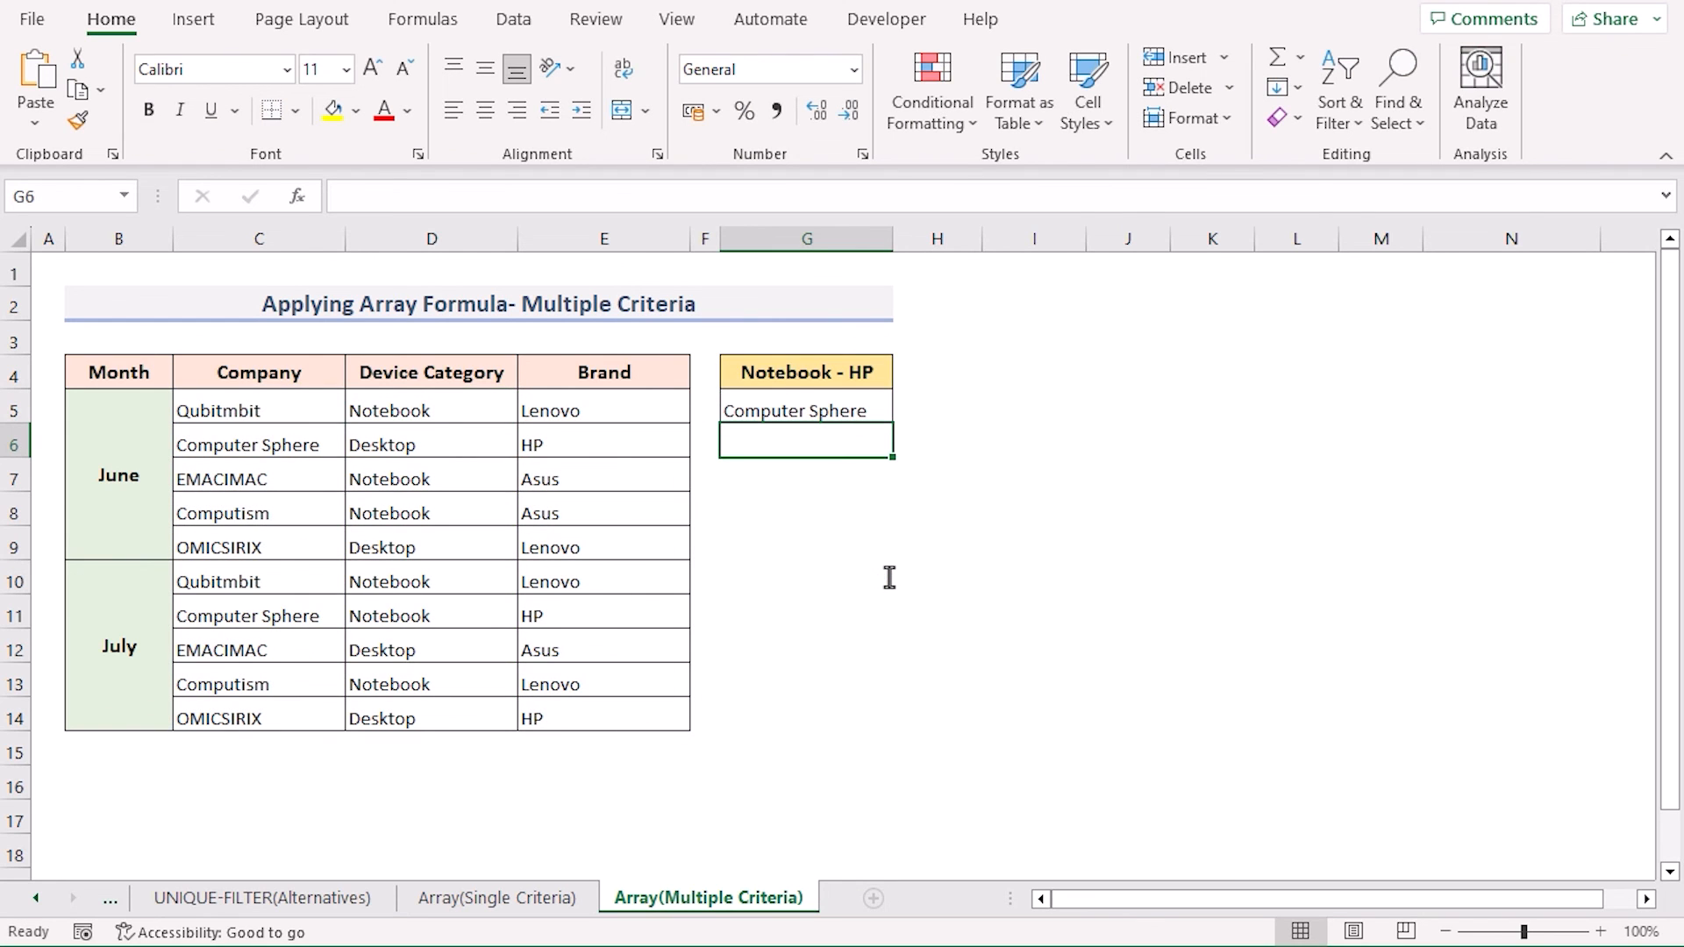